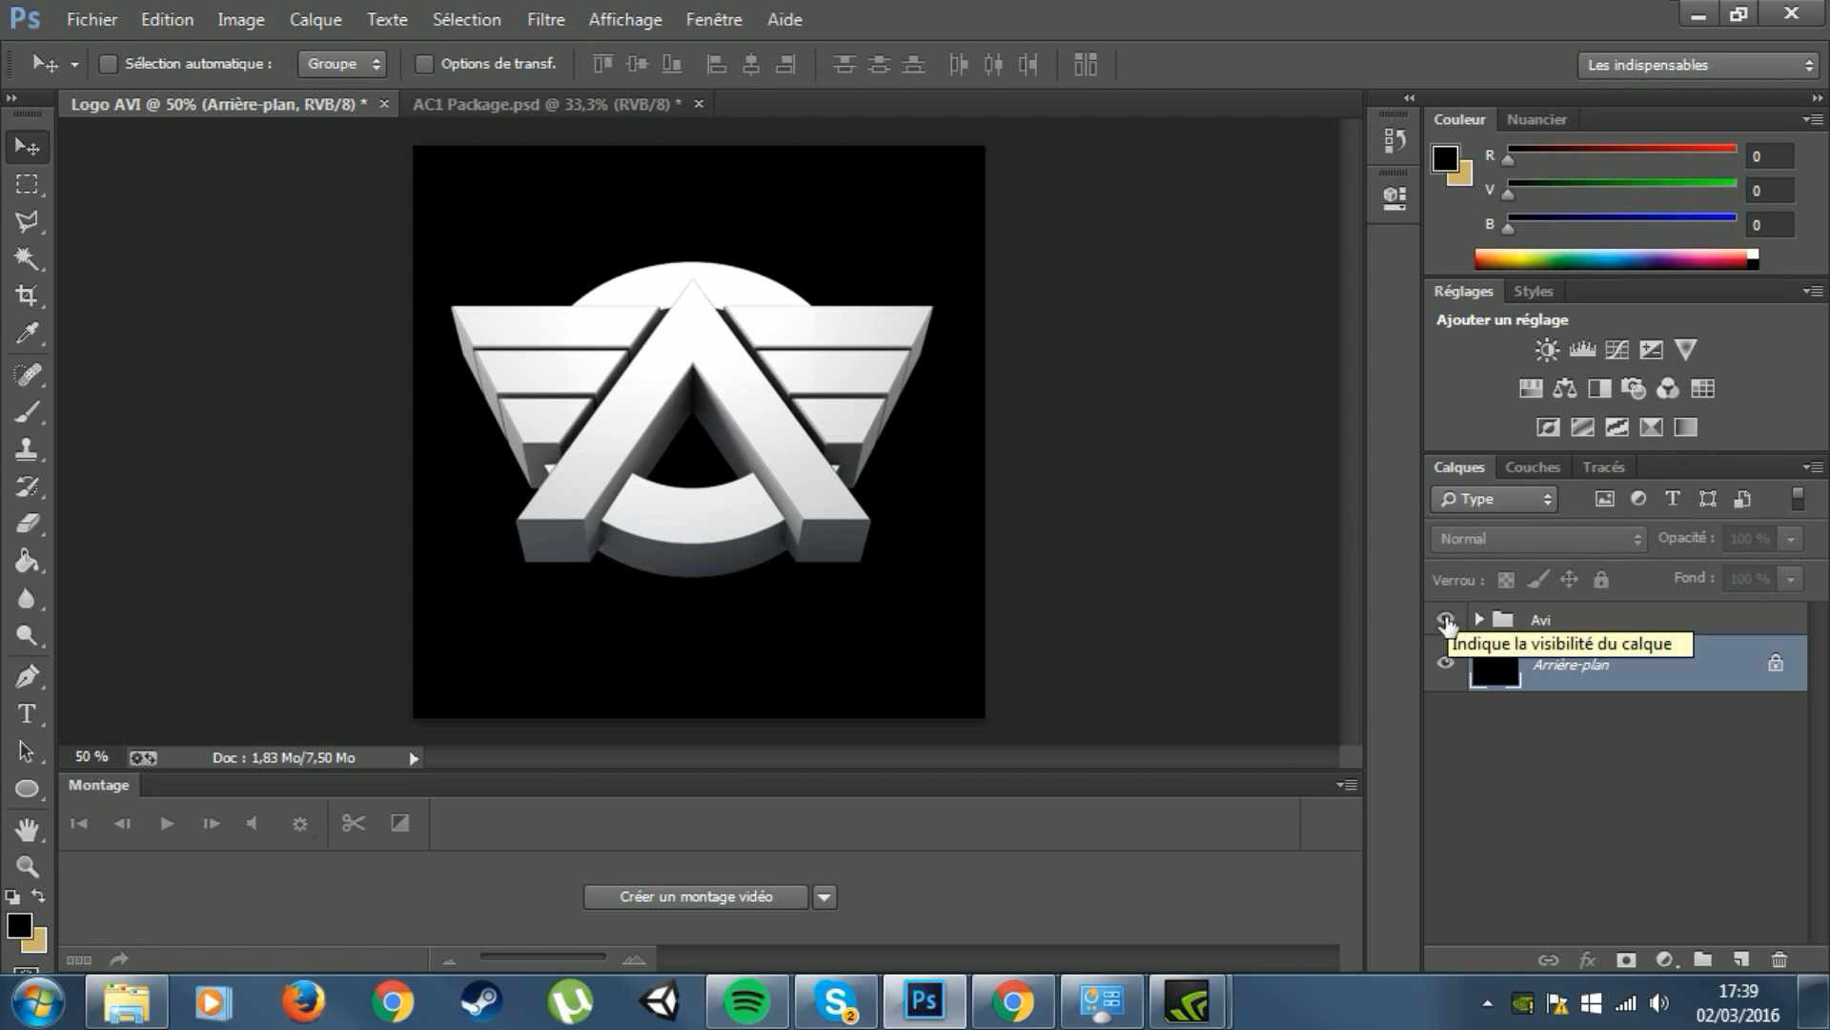
Step: Toggle the Avi group's visibility off and on, and expand the group to show its layers
left_click(1446, 621)
left_click(1446, 622)
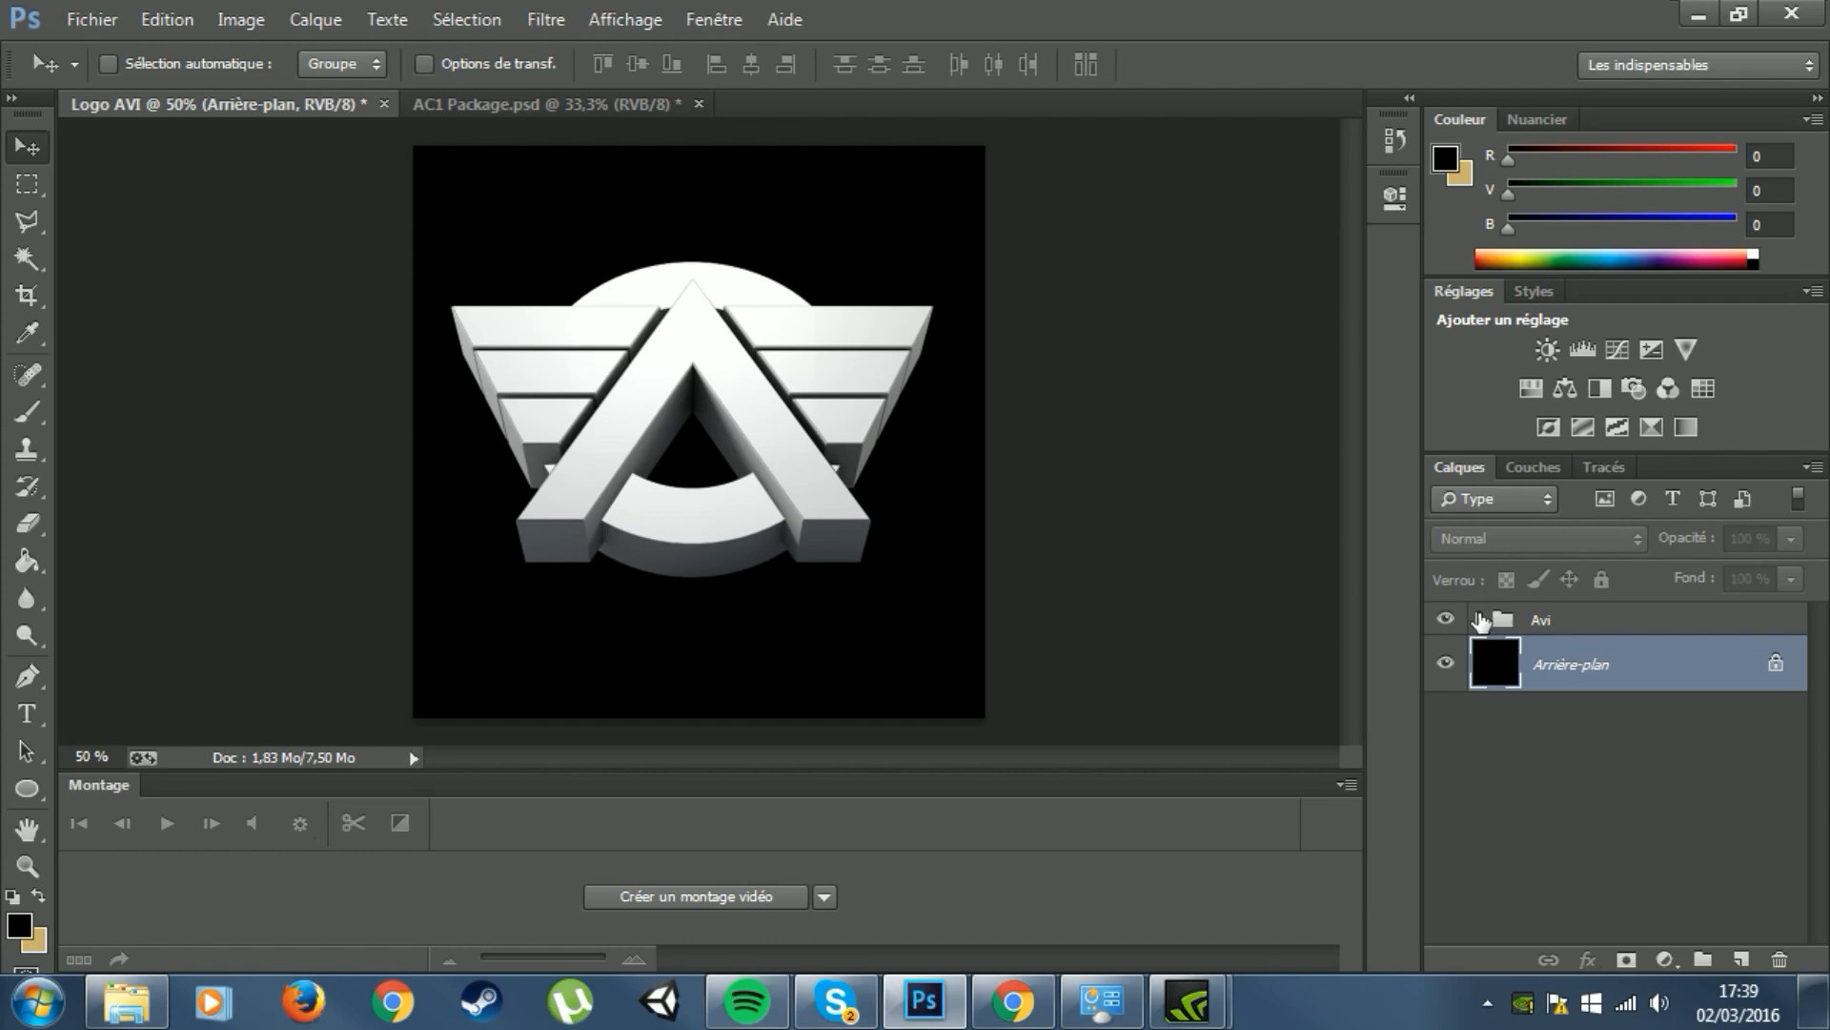
left_click(1480, 620)
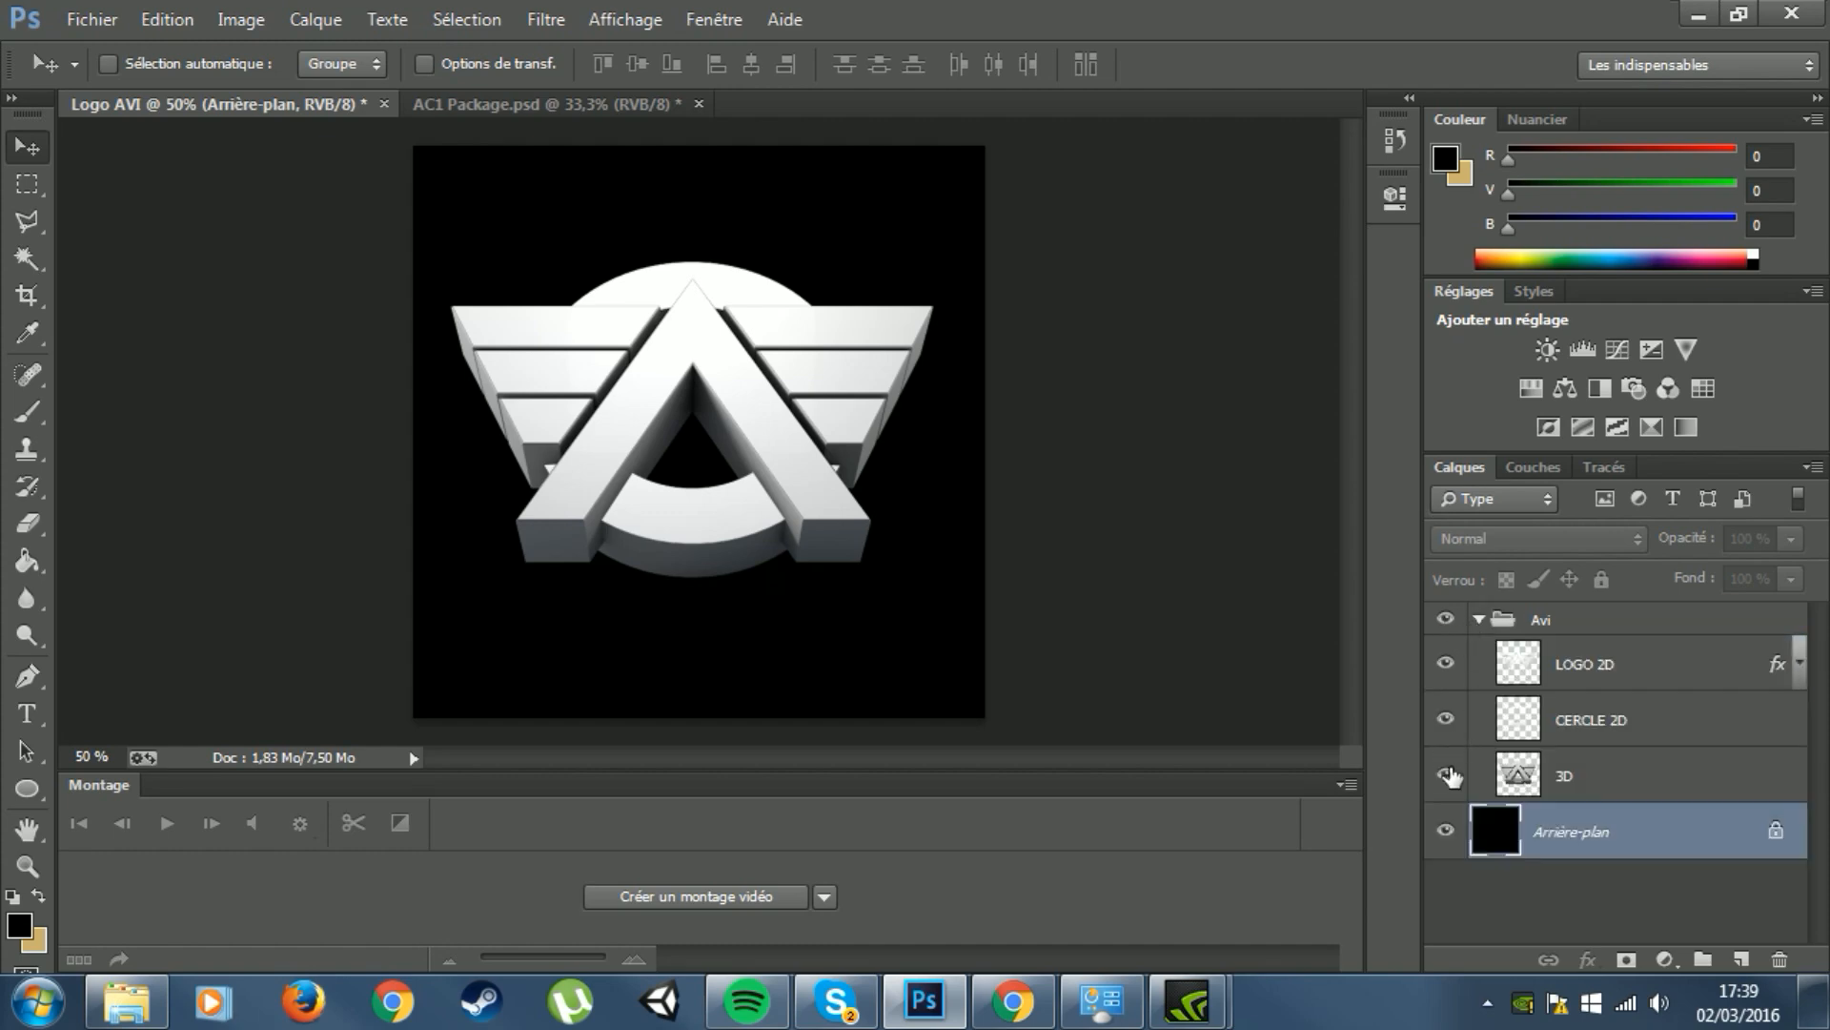
Step: Hide the 3D and CERCLE 2D layers in the Avi group, leaving the flat LOGO 2D layer shown
left_click(1446, 775)
left_click(1446, 719)
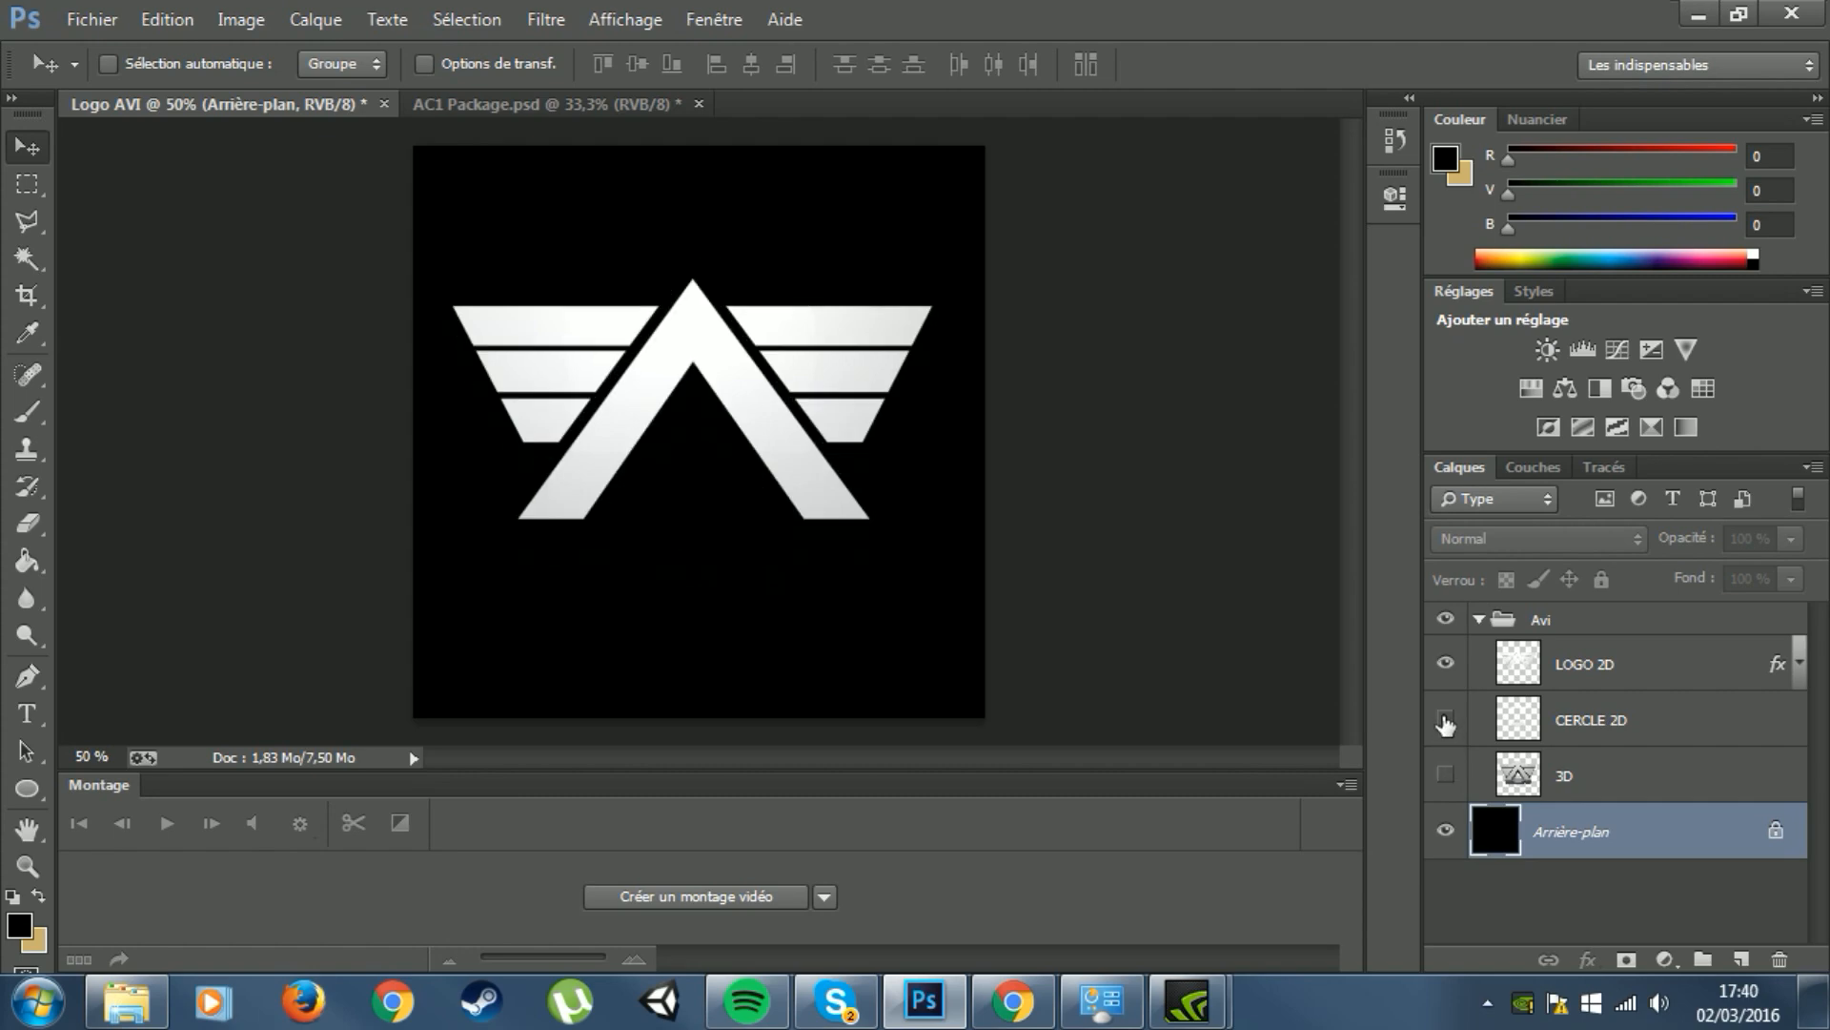
left_click(1446, 722)
left_click(1446, 722)
Step: Duplicate the LOGO 2D layer 16 times, nudging each copy slightly downward to build a stacked 3D extrusion
left_click(1582, 665)
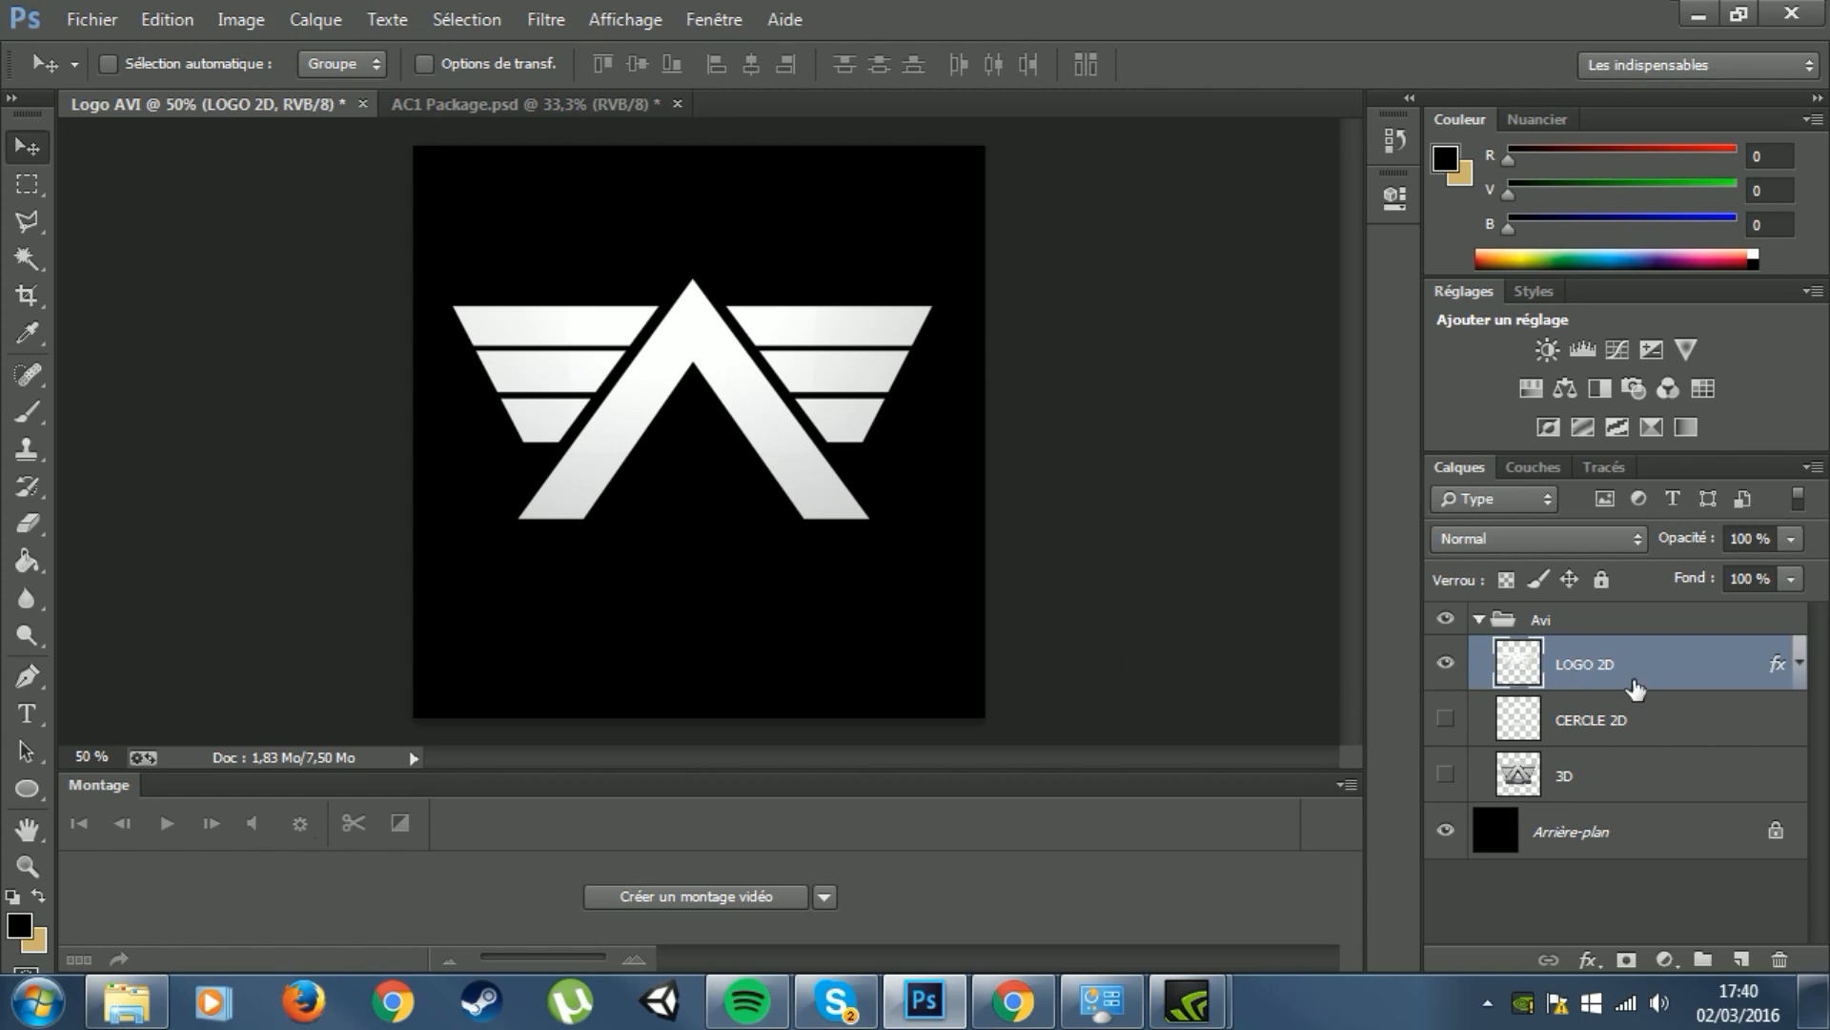
key("alt+Down")
key("alt+Down")
key("alt+Down")
key("alt+Down")
key("alt+Down")
key("alt+Down")
key("alt+Down")
key("alt+Down")
key("alt+Down")
key("alt+Down")
key("alt+Down")
key("alt+Down")
key("alt+Down")
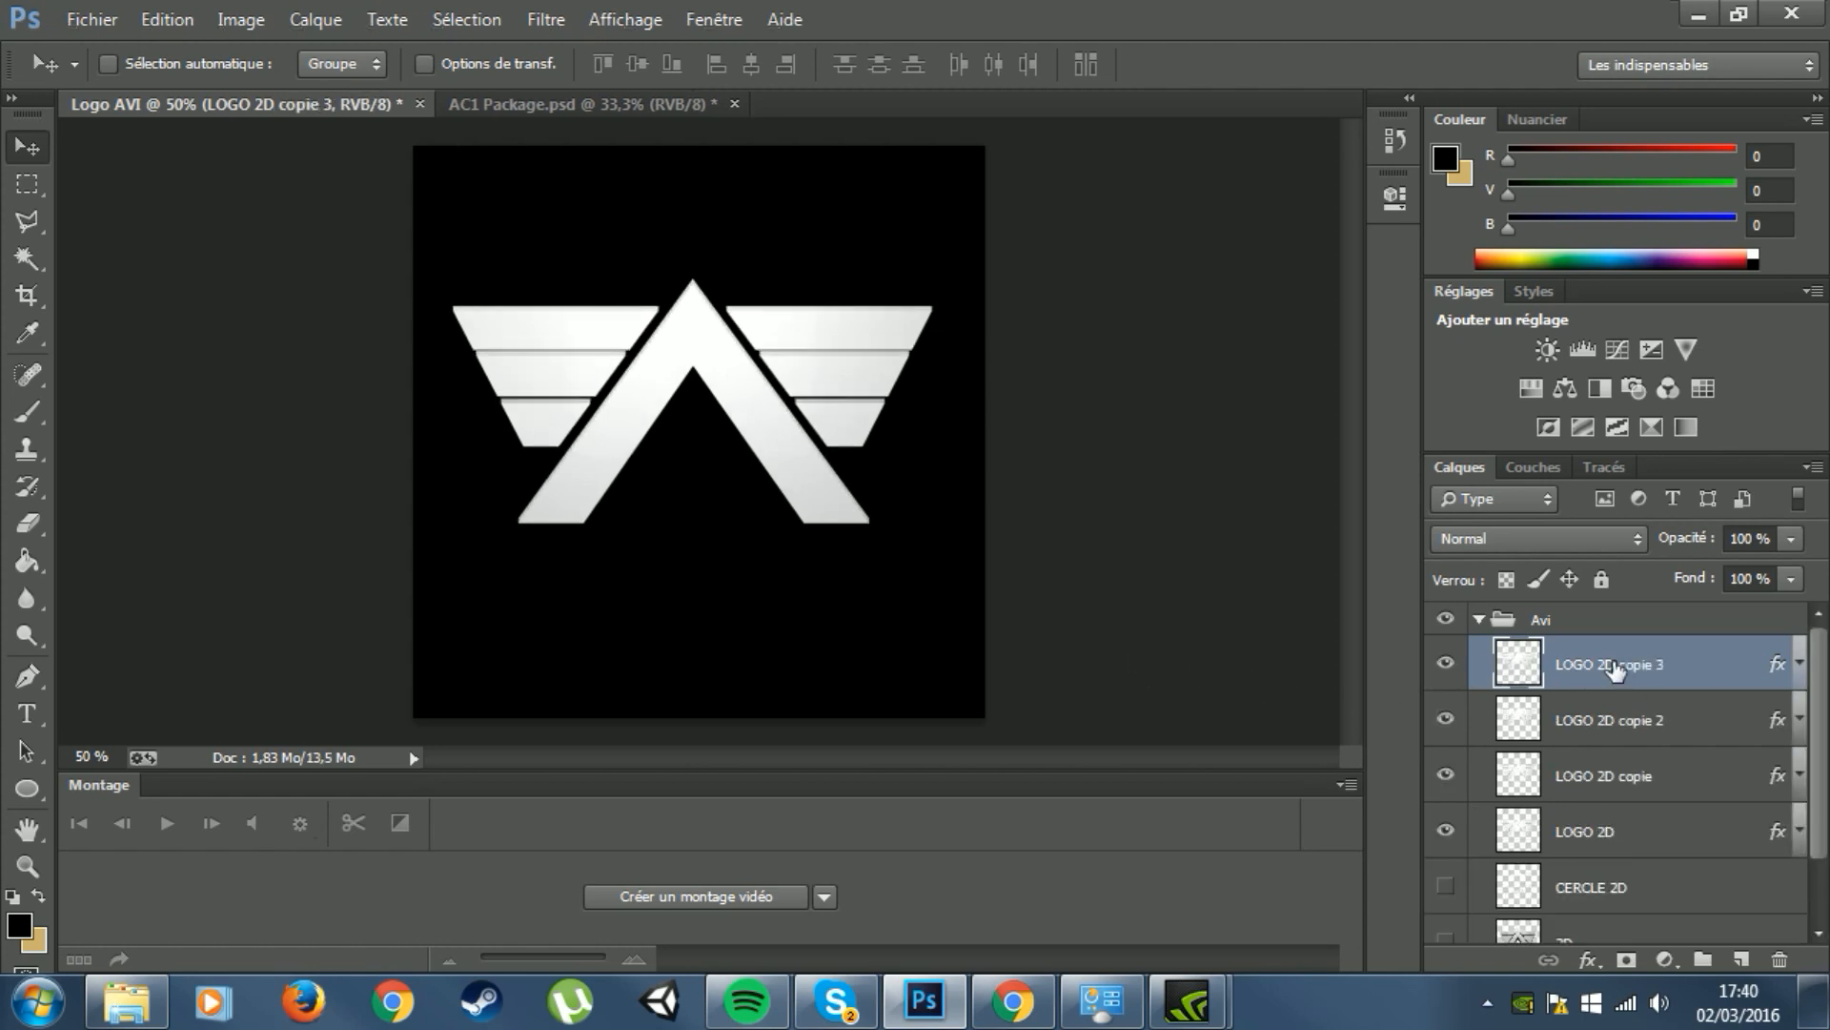
key("alt+Down")
key("alt+Down")
key("alt+Down")
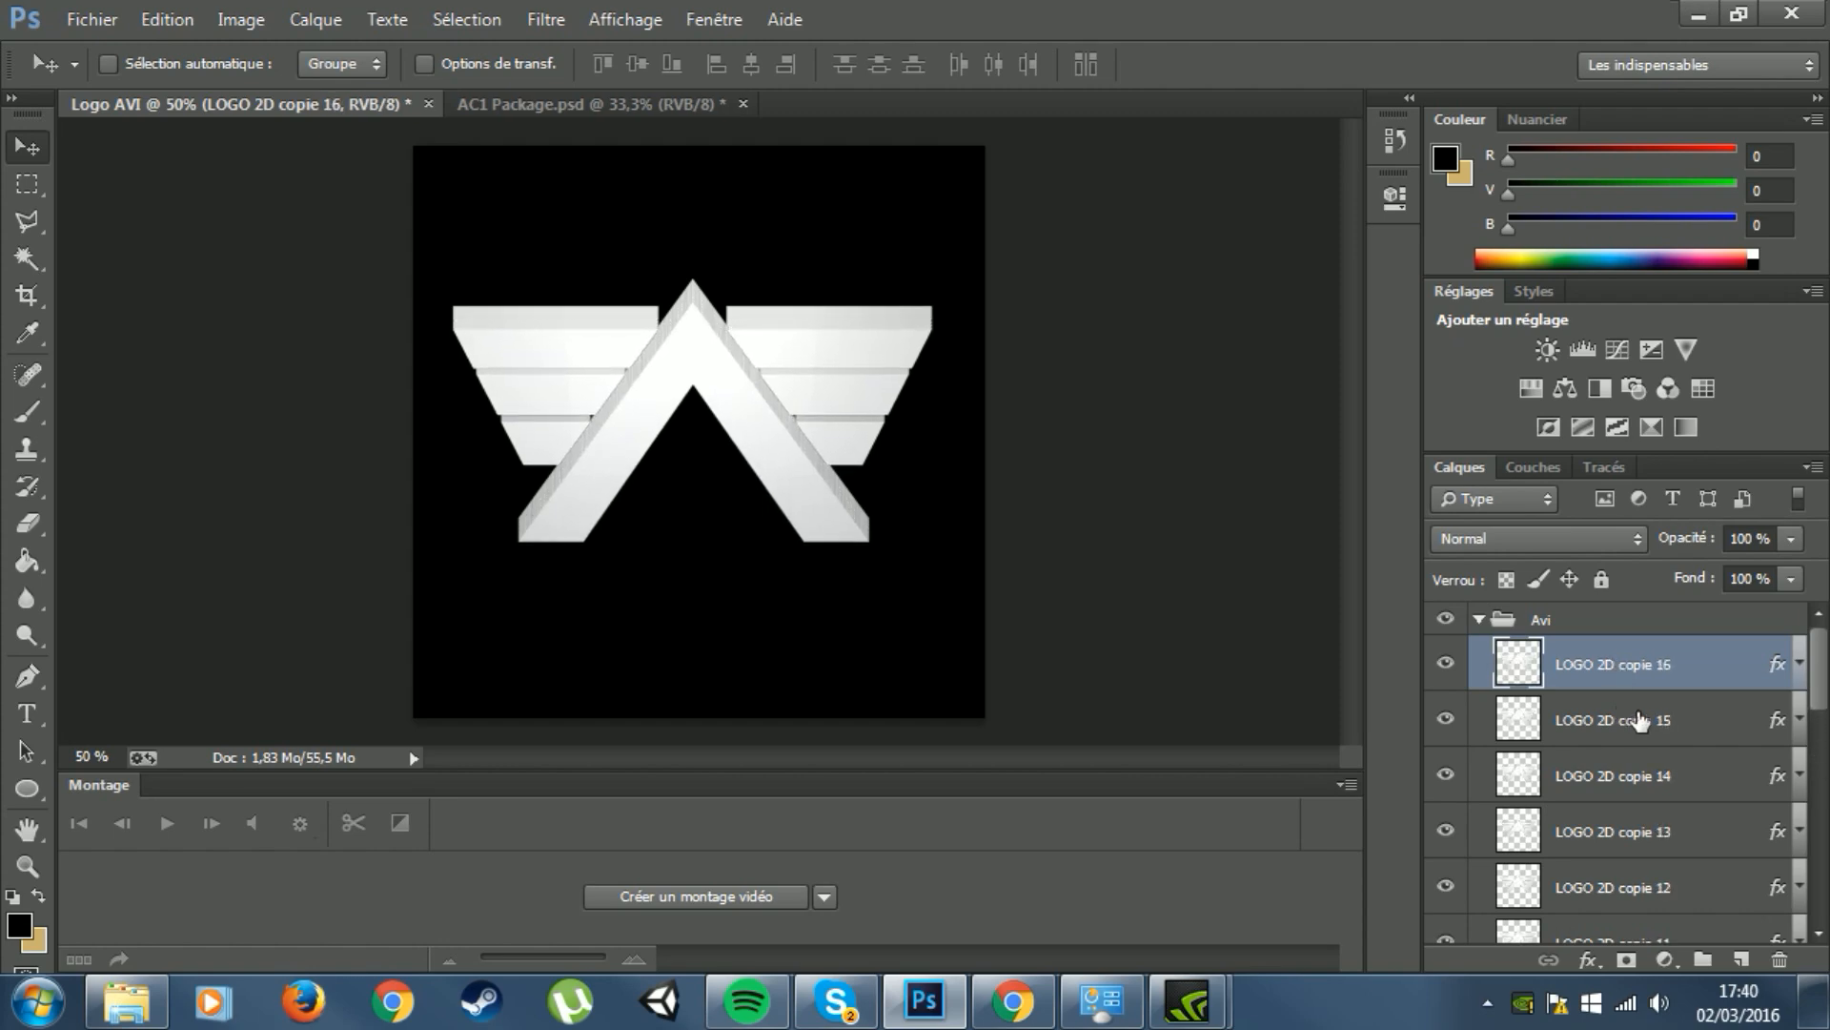
Step: Merge all the LOGO 2D copies into one layer and place it directly below the original LOGO 2D layer
scroll(1666, 672, "down", 10)
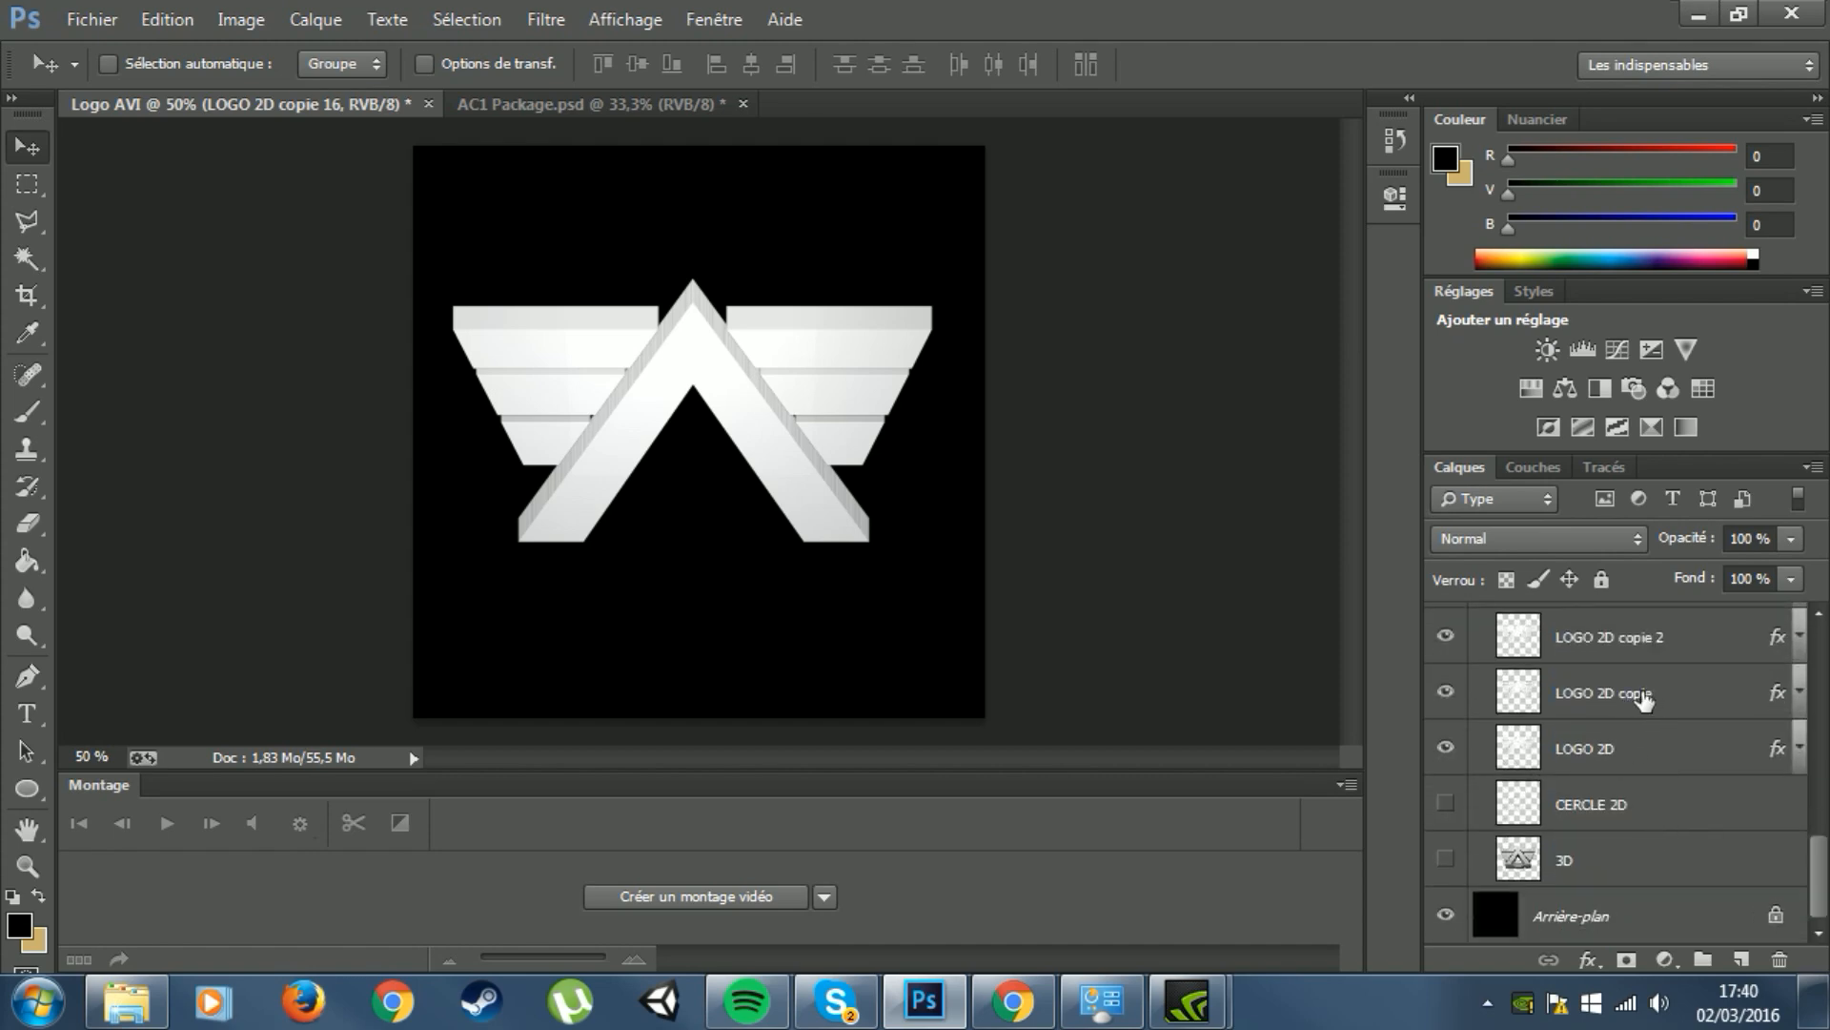
left_click(1650, 696, "shift")
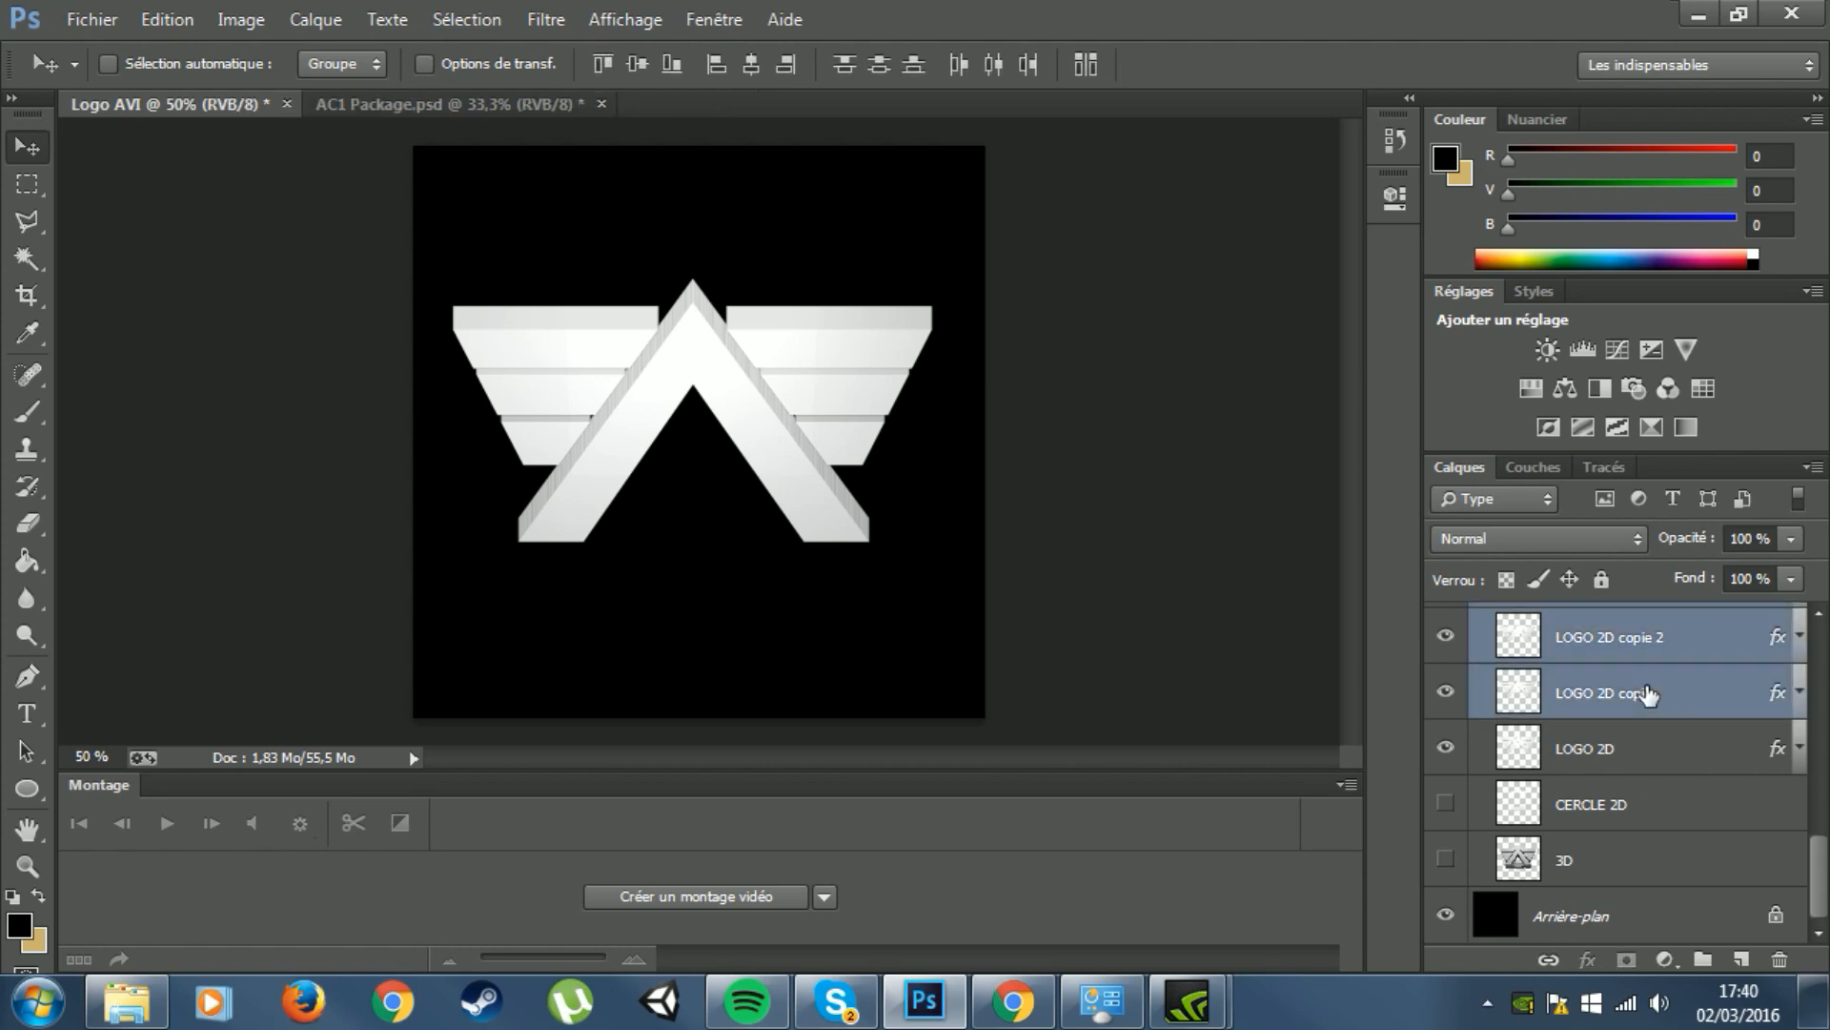
right_click(1649, 696)
left_click(1387, 809)
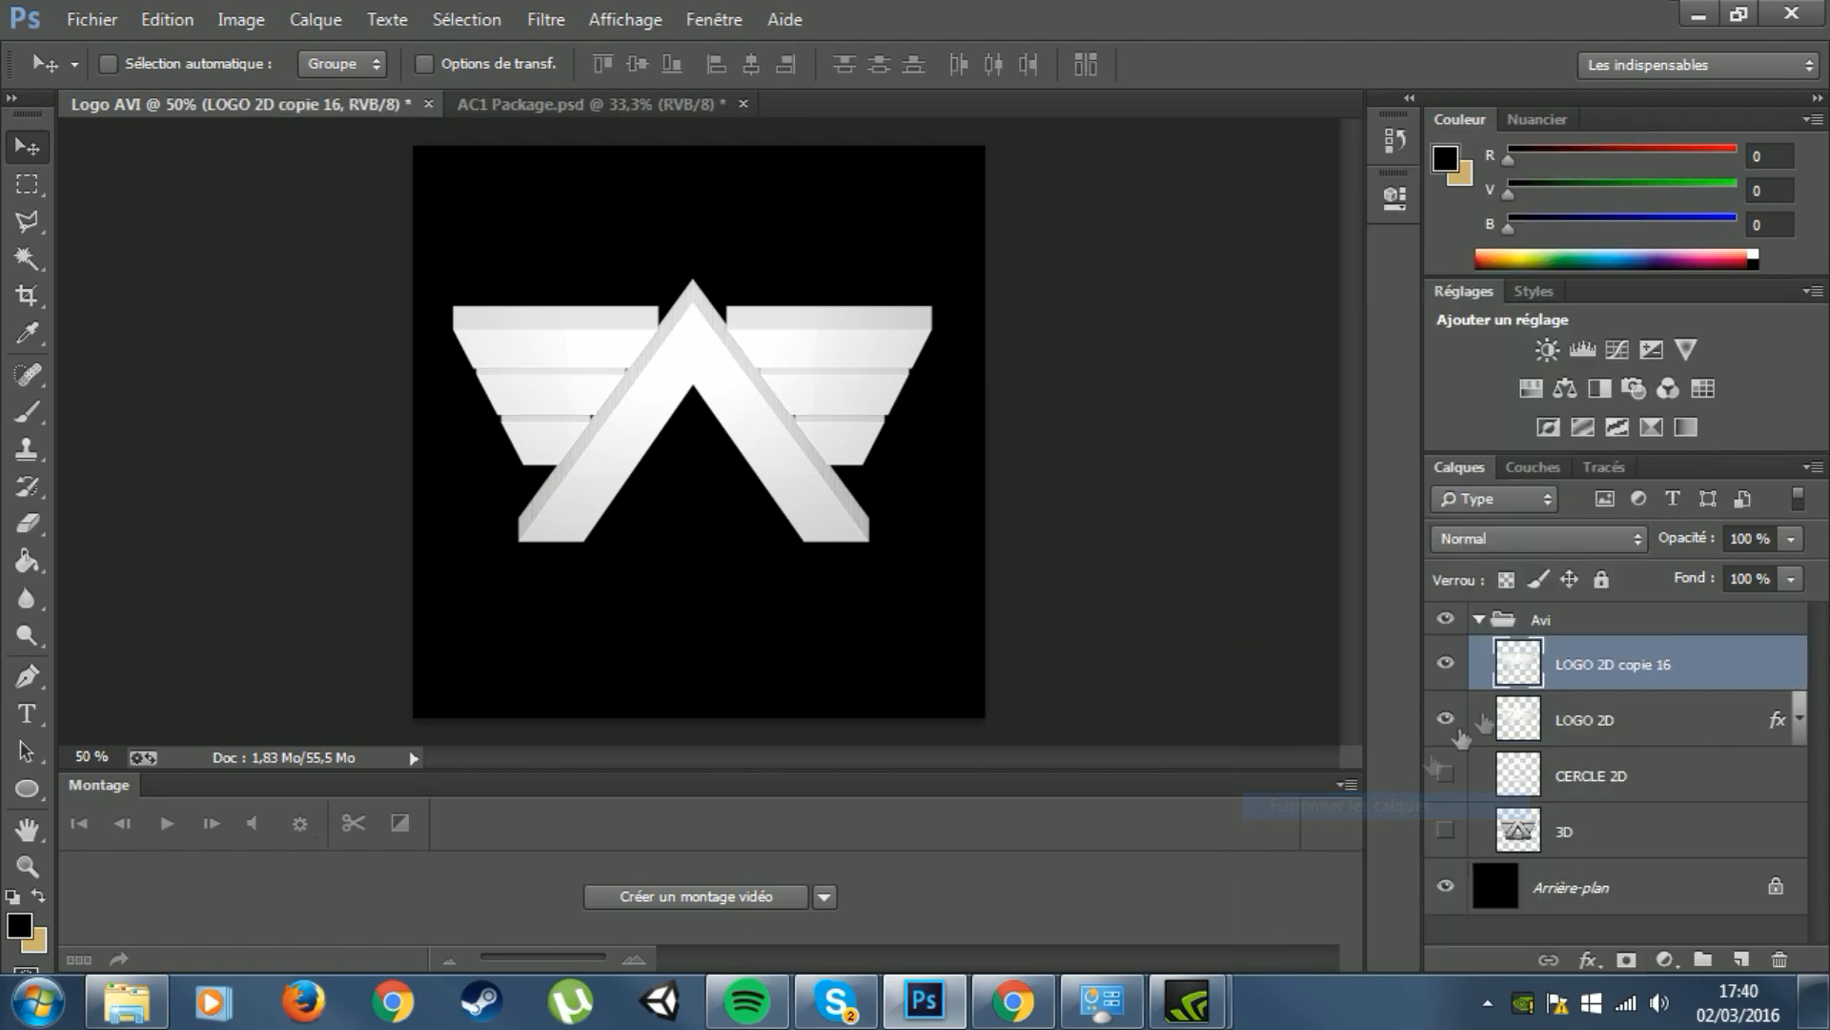
left_click_drag(1674, 668, 1709, 736)
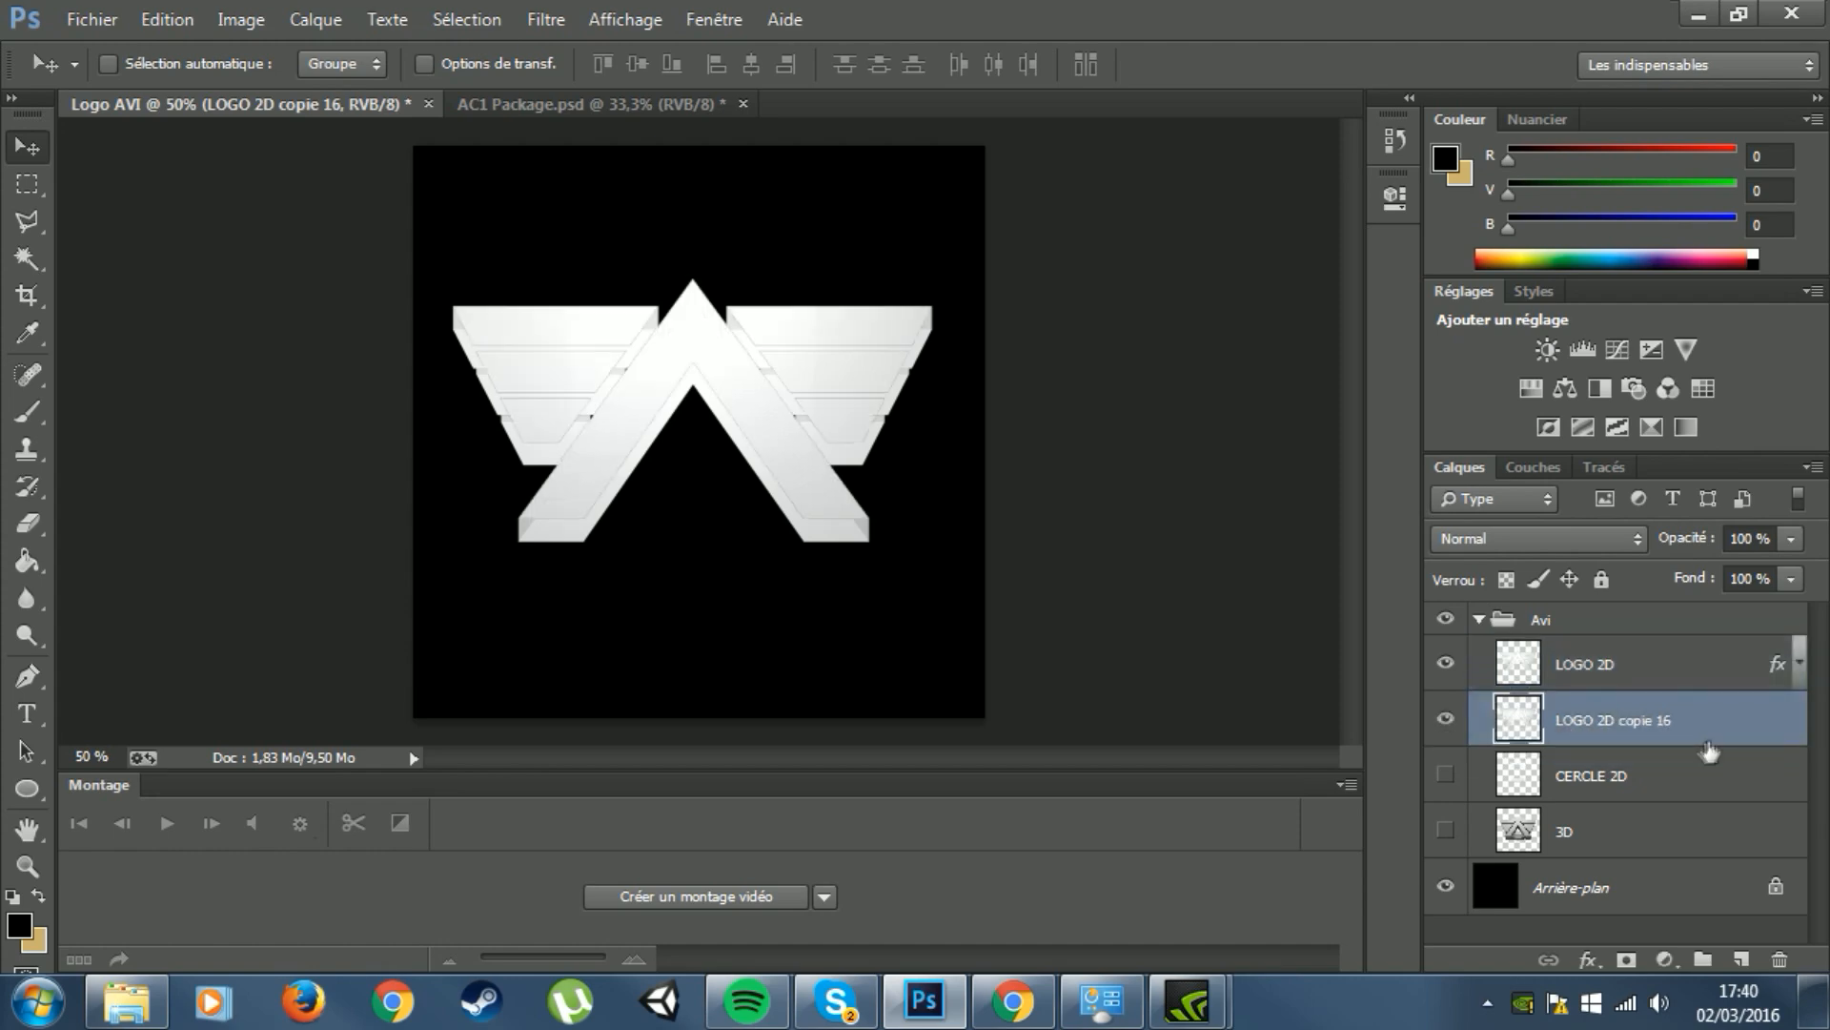
Step: Apply a grey #707070 color overlay to the merged extrusion layer and toggle its visibility to compare
double_click(1721, 722)
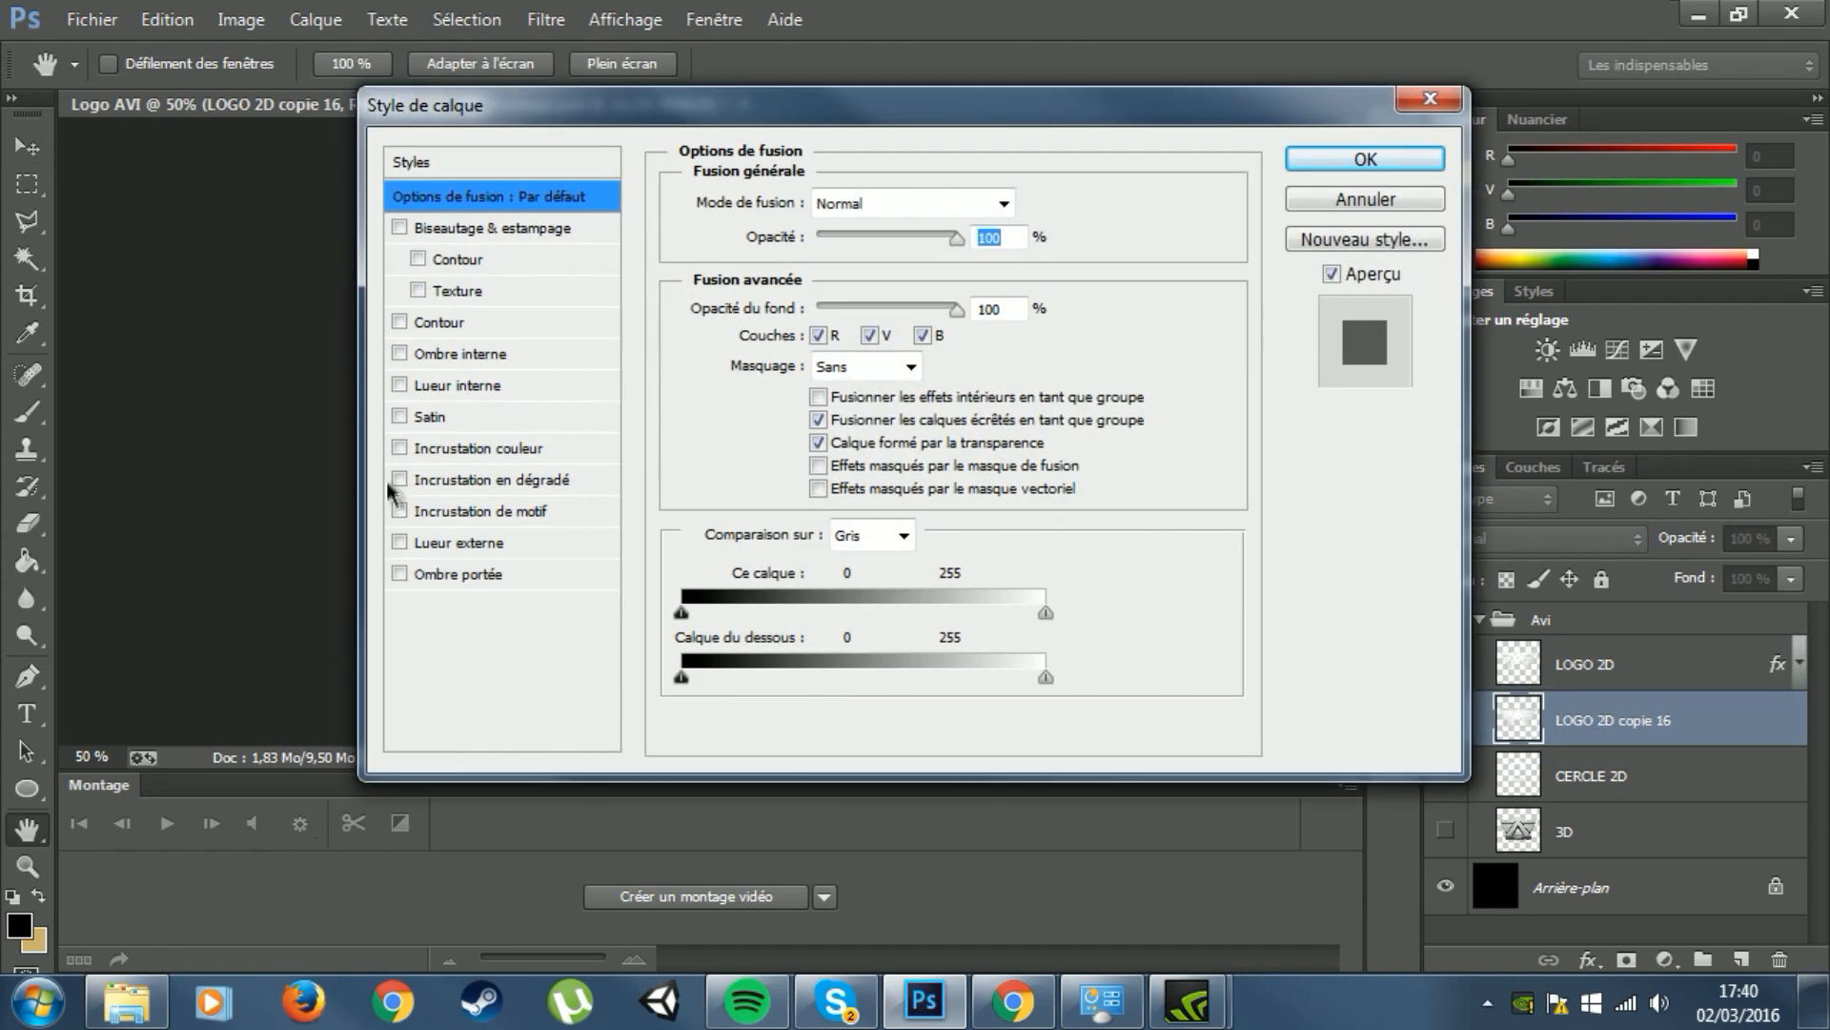
left_click(400, 447)
left_click(448, 450)
left_click(1035, 204)
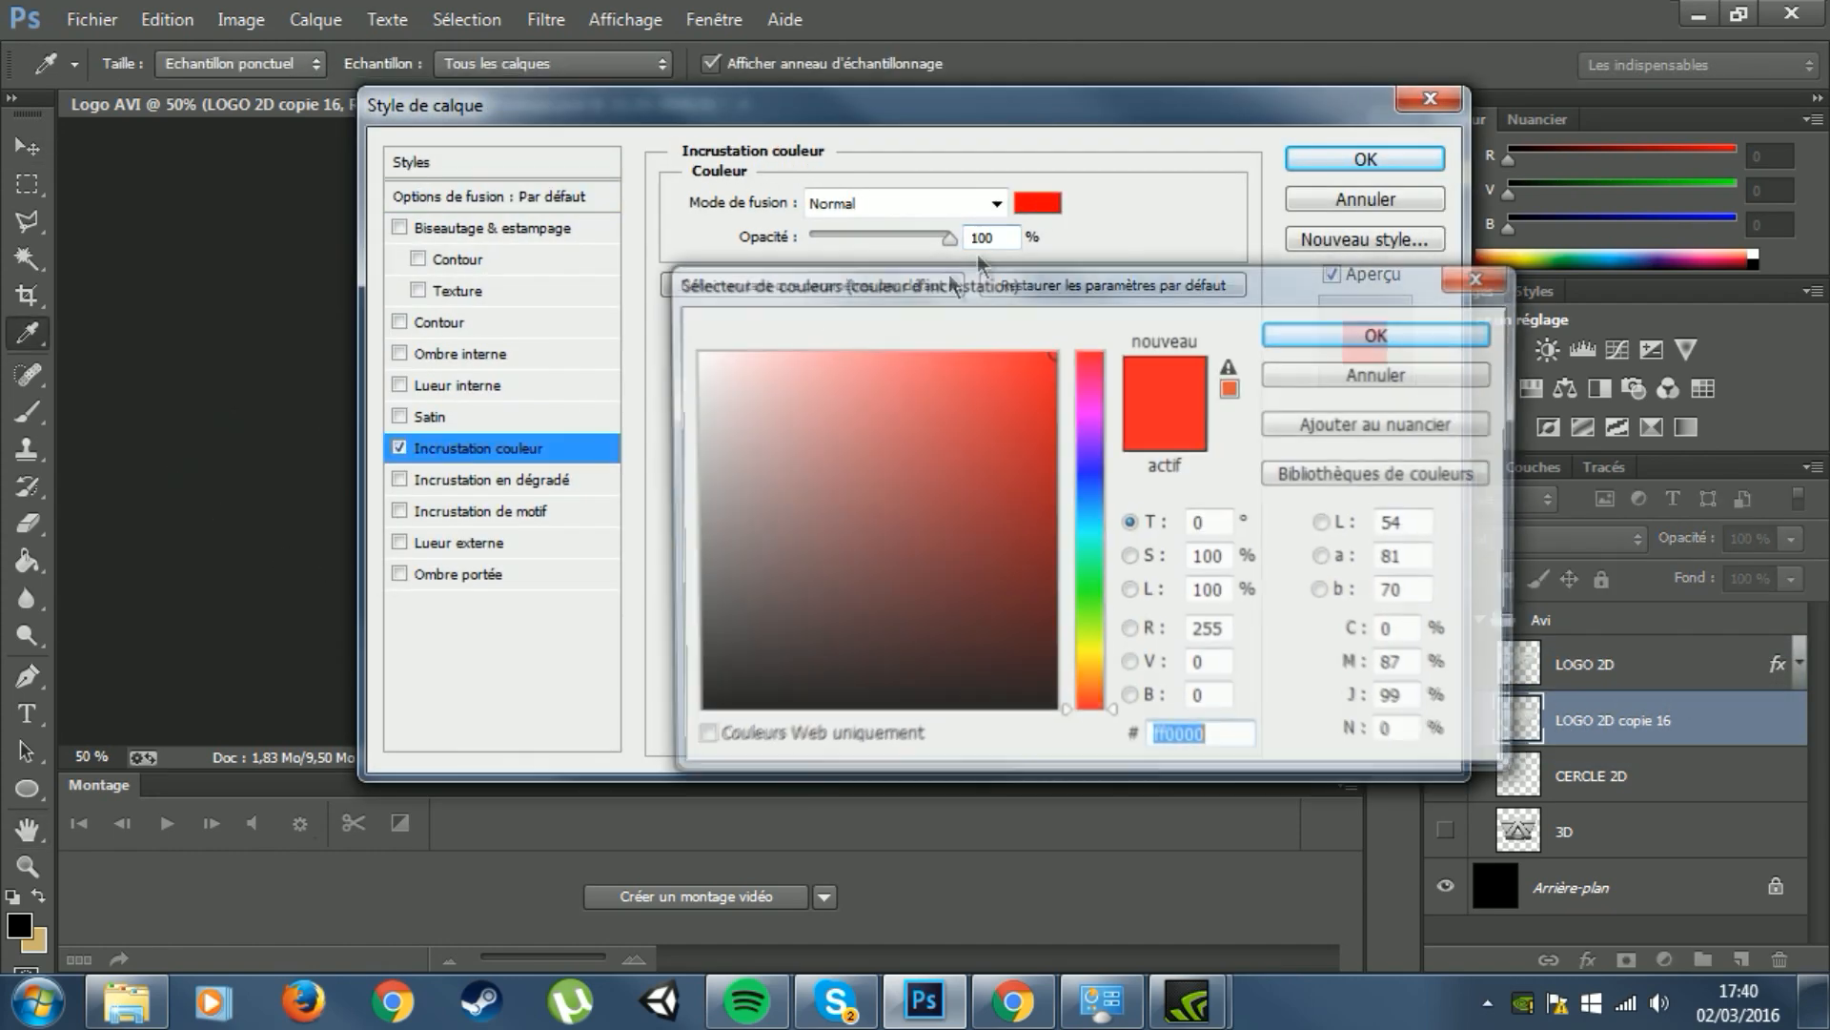
left_click(694, 556)
left_click(1354, 333)
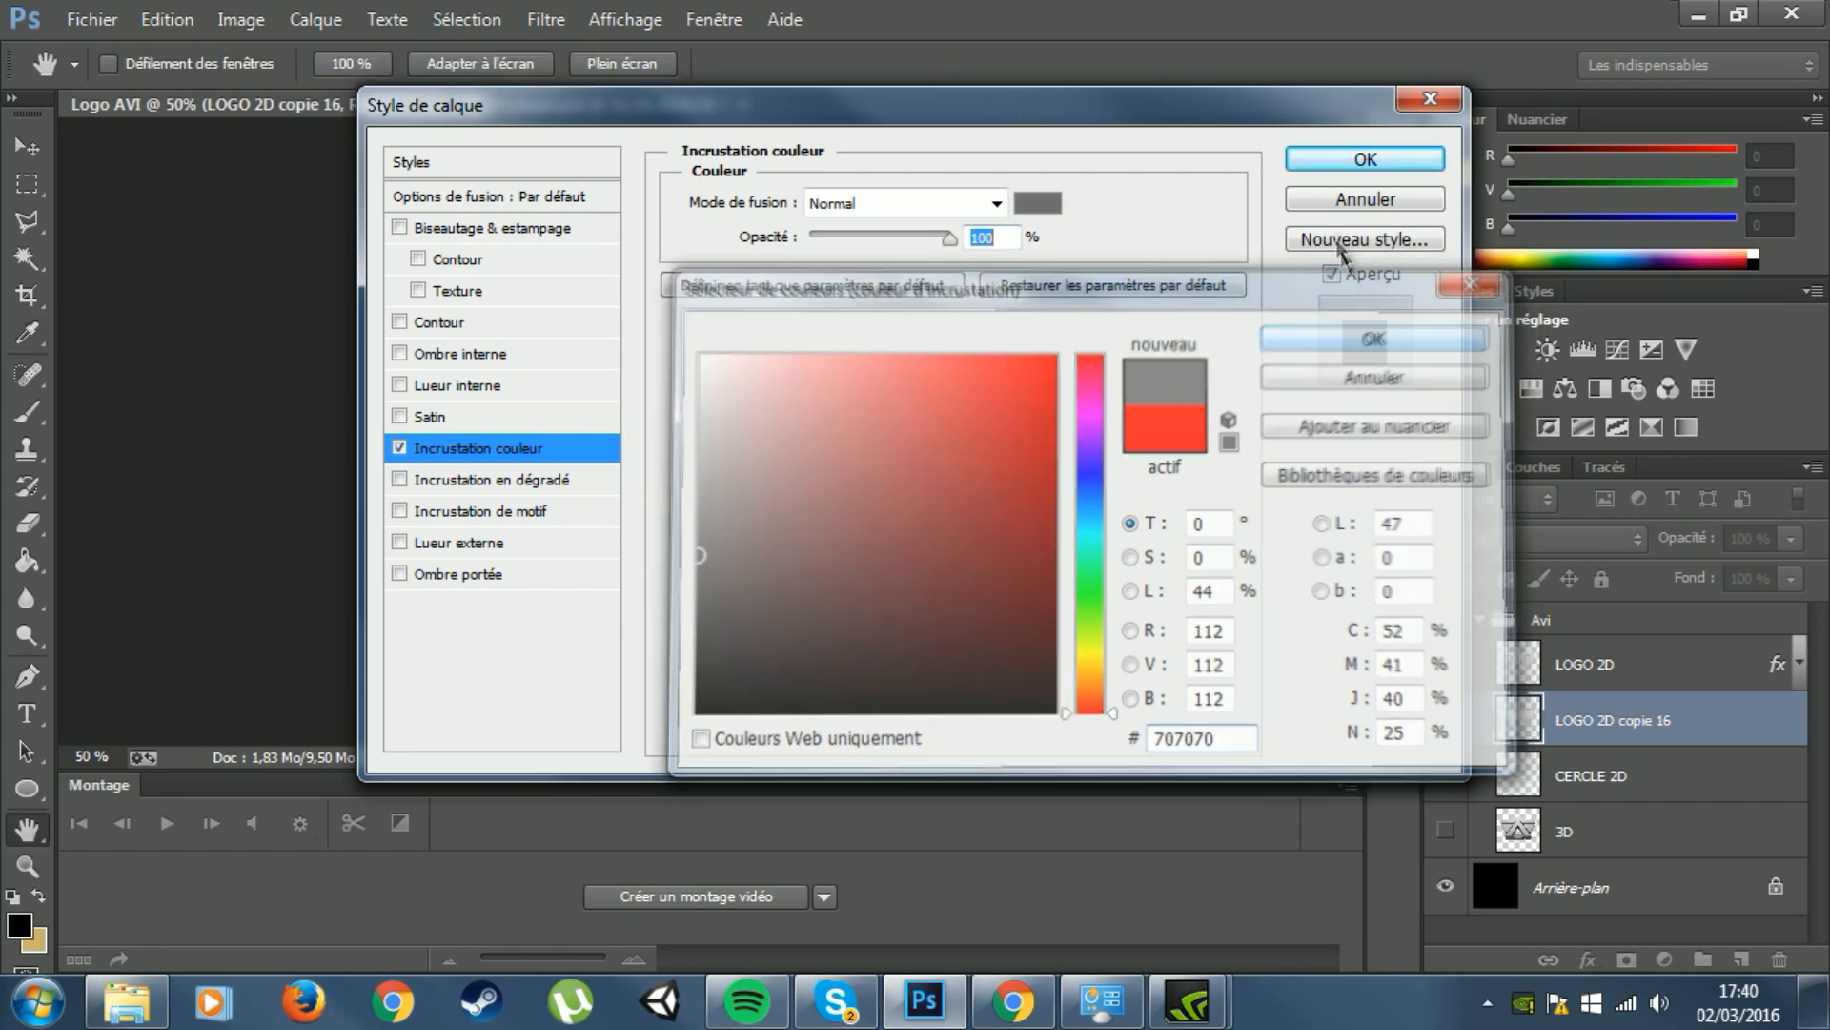
key("Return")
left_click(1446, 721)
left_click(1446, 721)
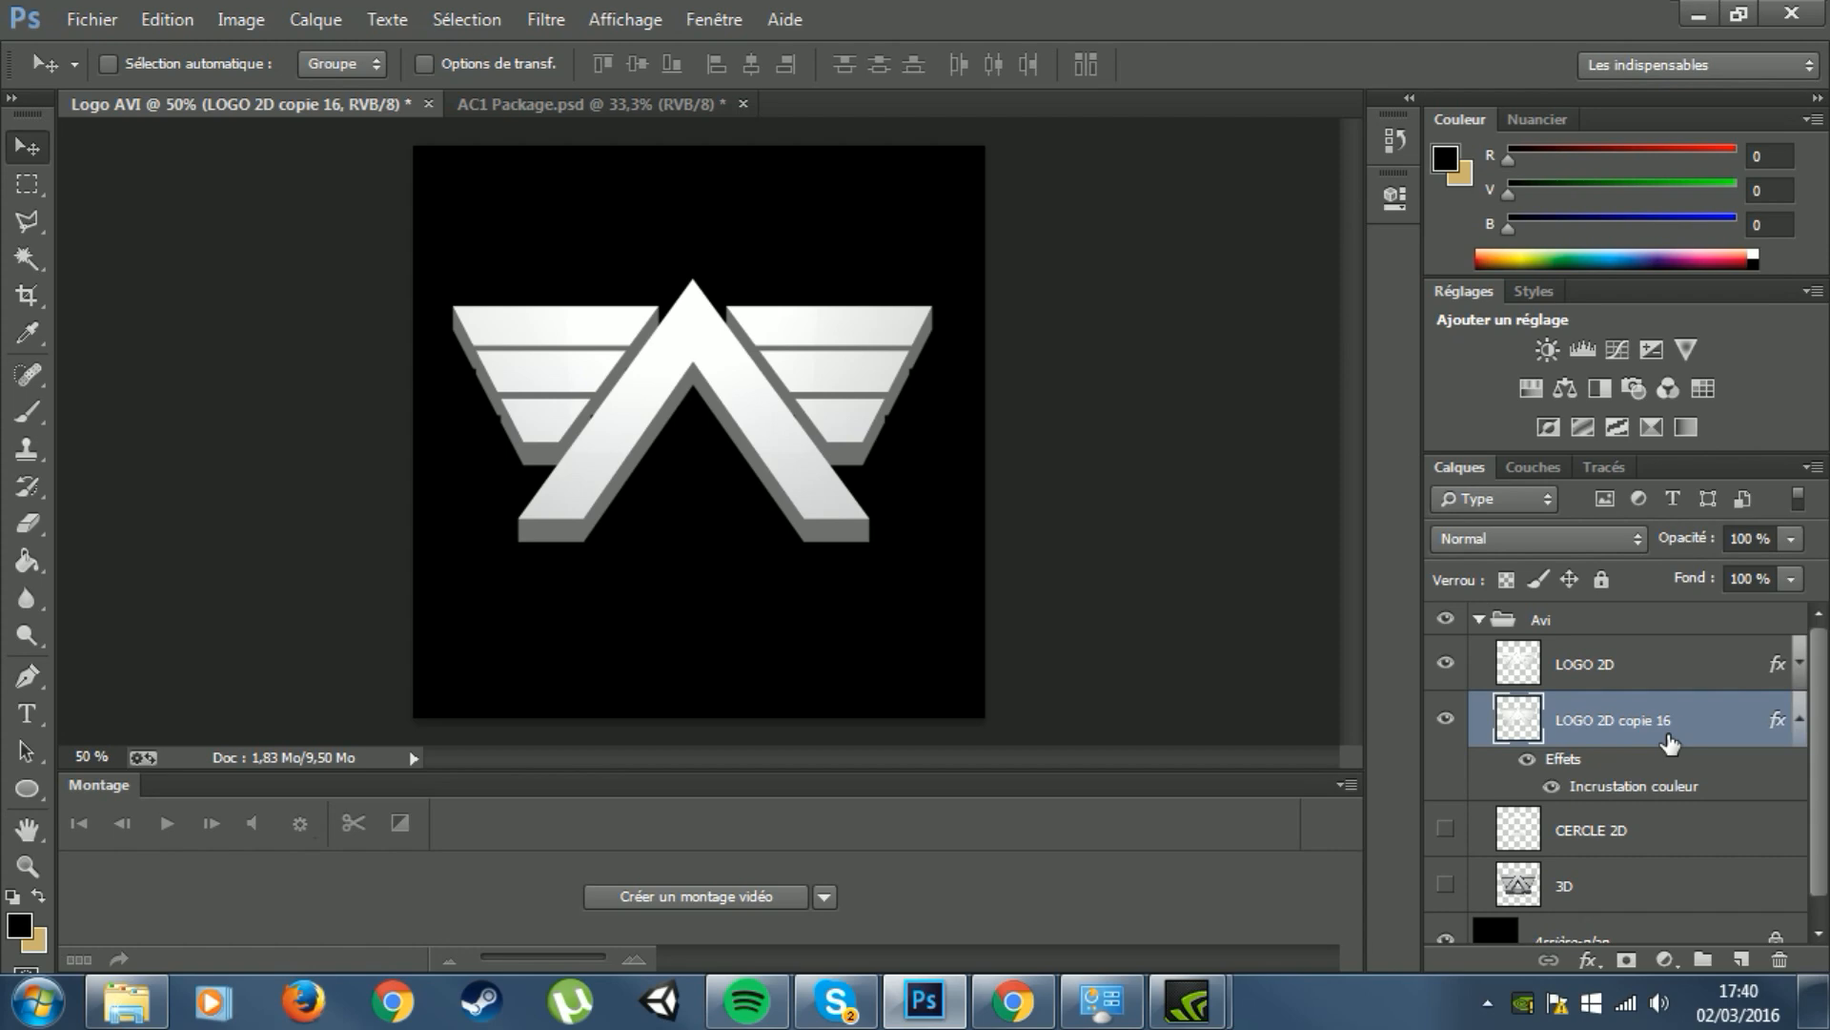
Step: Delete the merged extrusion layer and show the 3D and CERCLE 2D layers again
key("Delete")
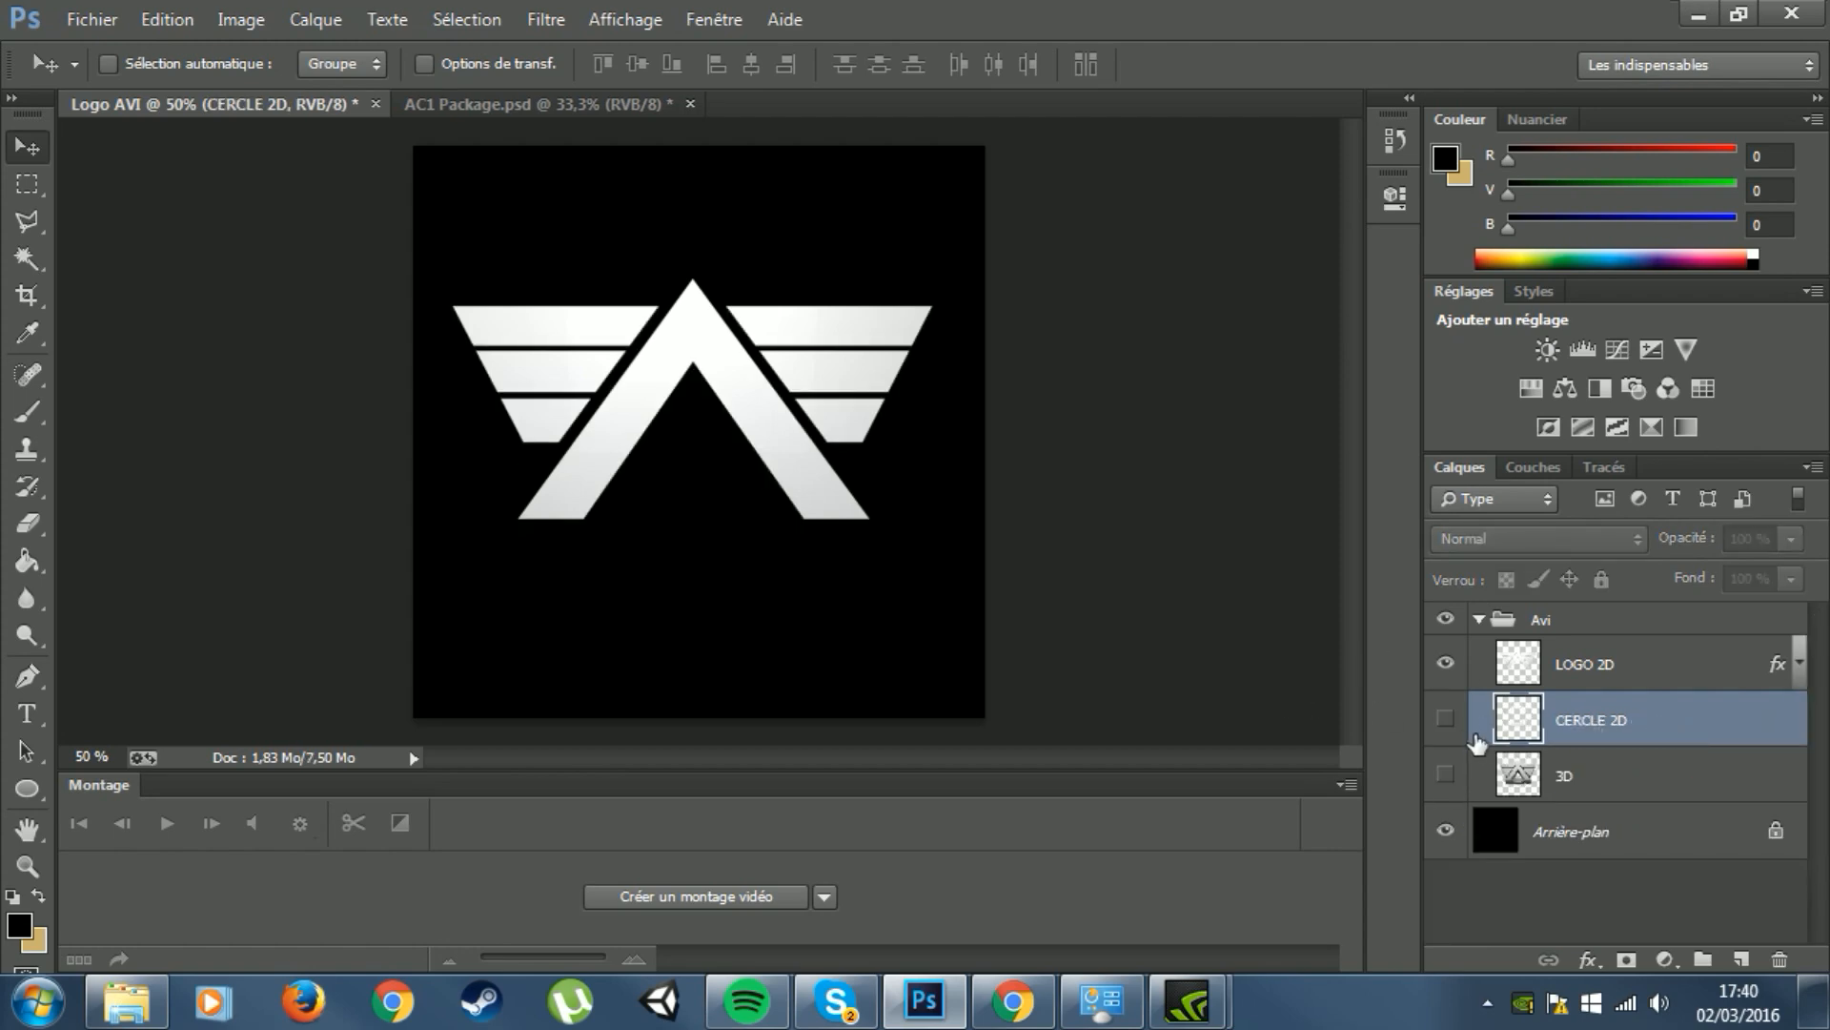
left_click(1446, 775)
left_click(1446, 720)
left_click(1446, 664)
left_click(1448, 664)
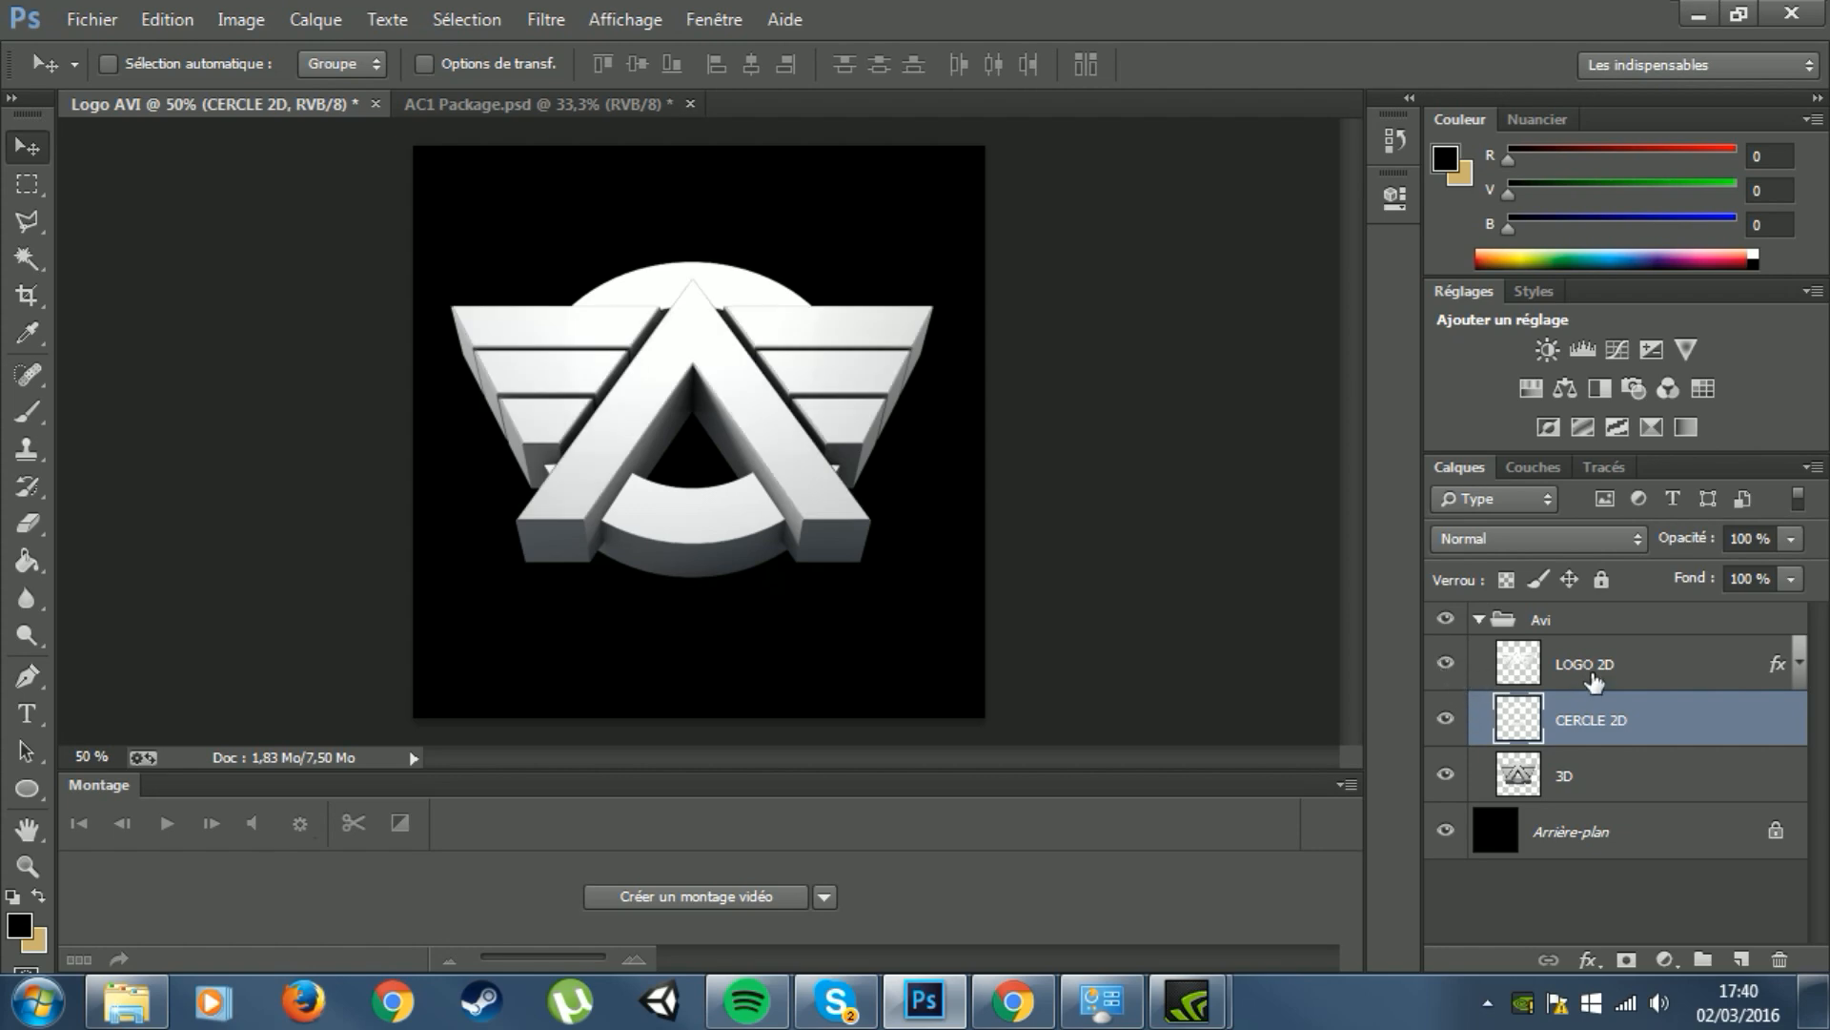
Step: Merge the LOGO 2D and CERCLE 2D layers into one layer and collapse the Avi group
left_click(1594, 681)
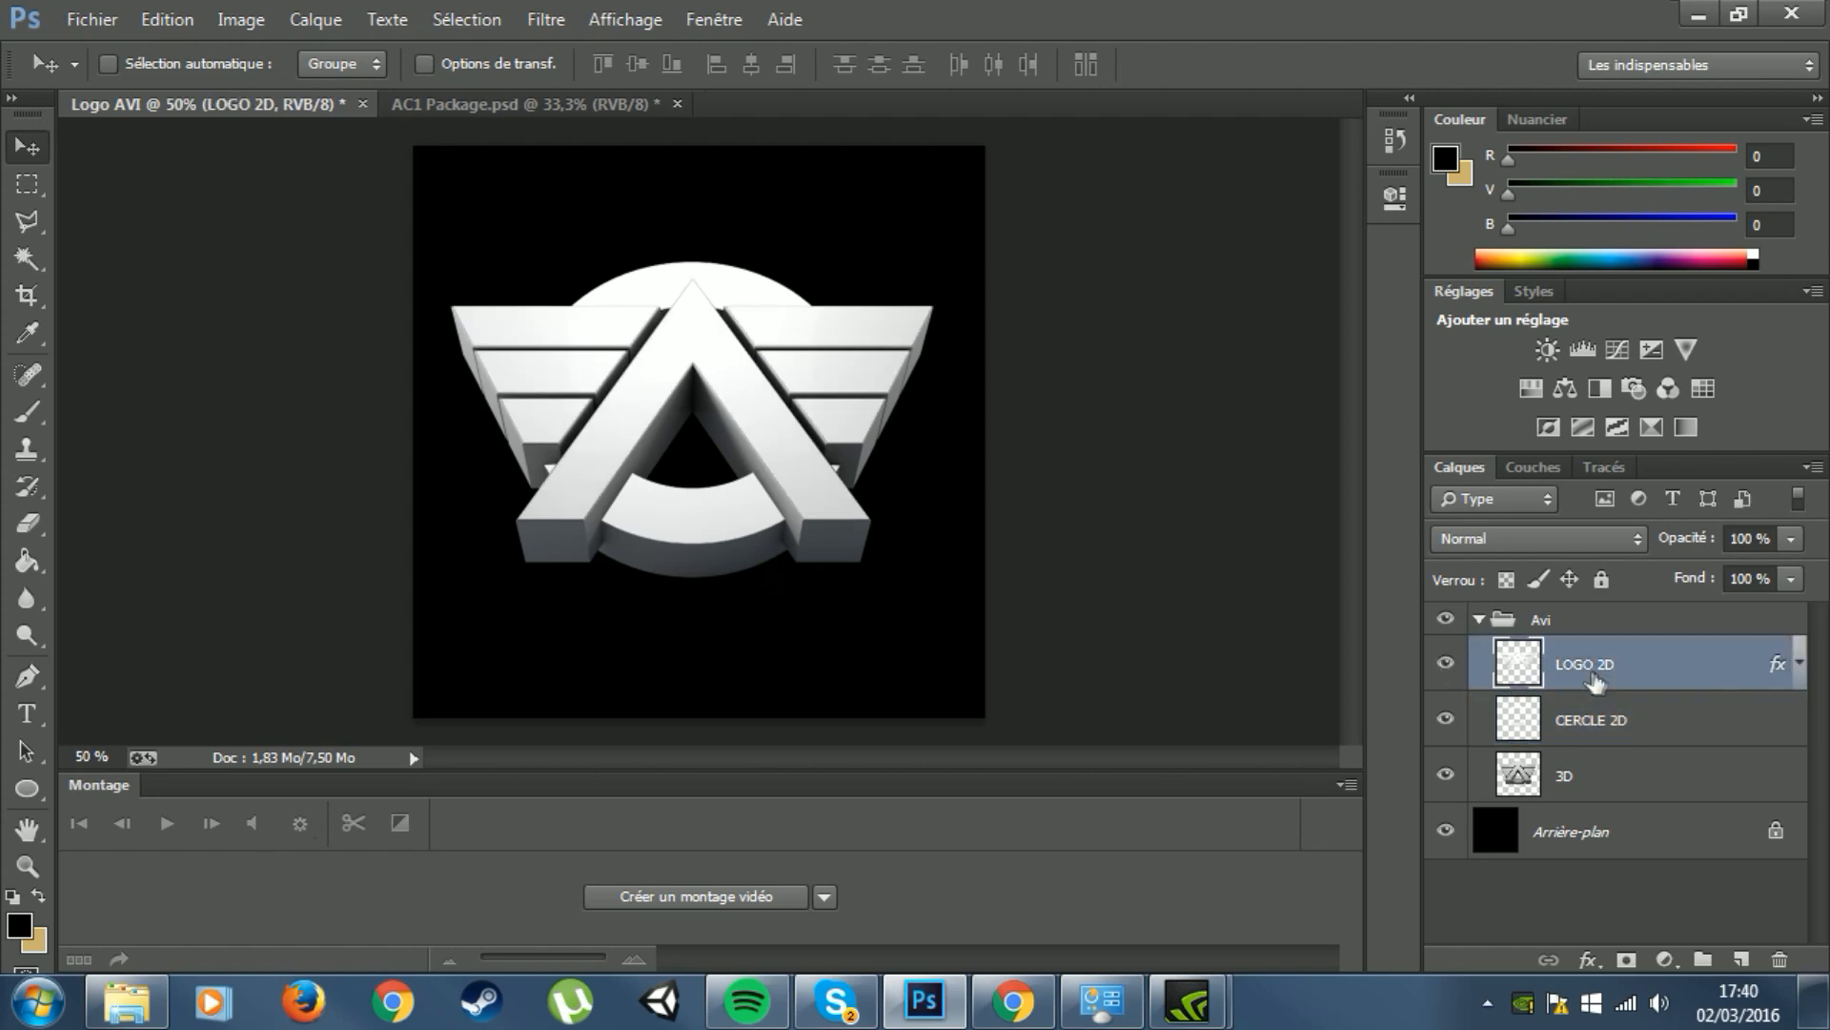
left_click(1702, 727, "ctrl")
right_click(1701, 726)
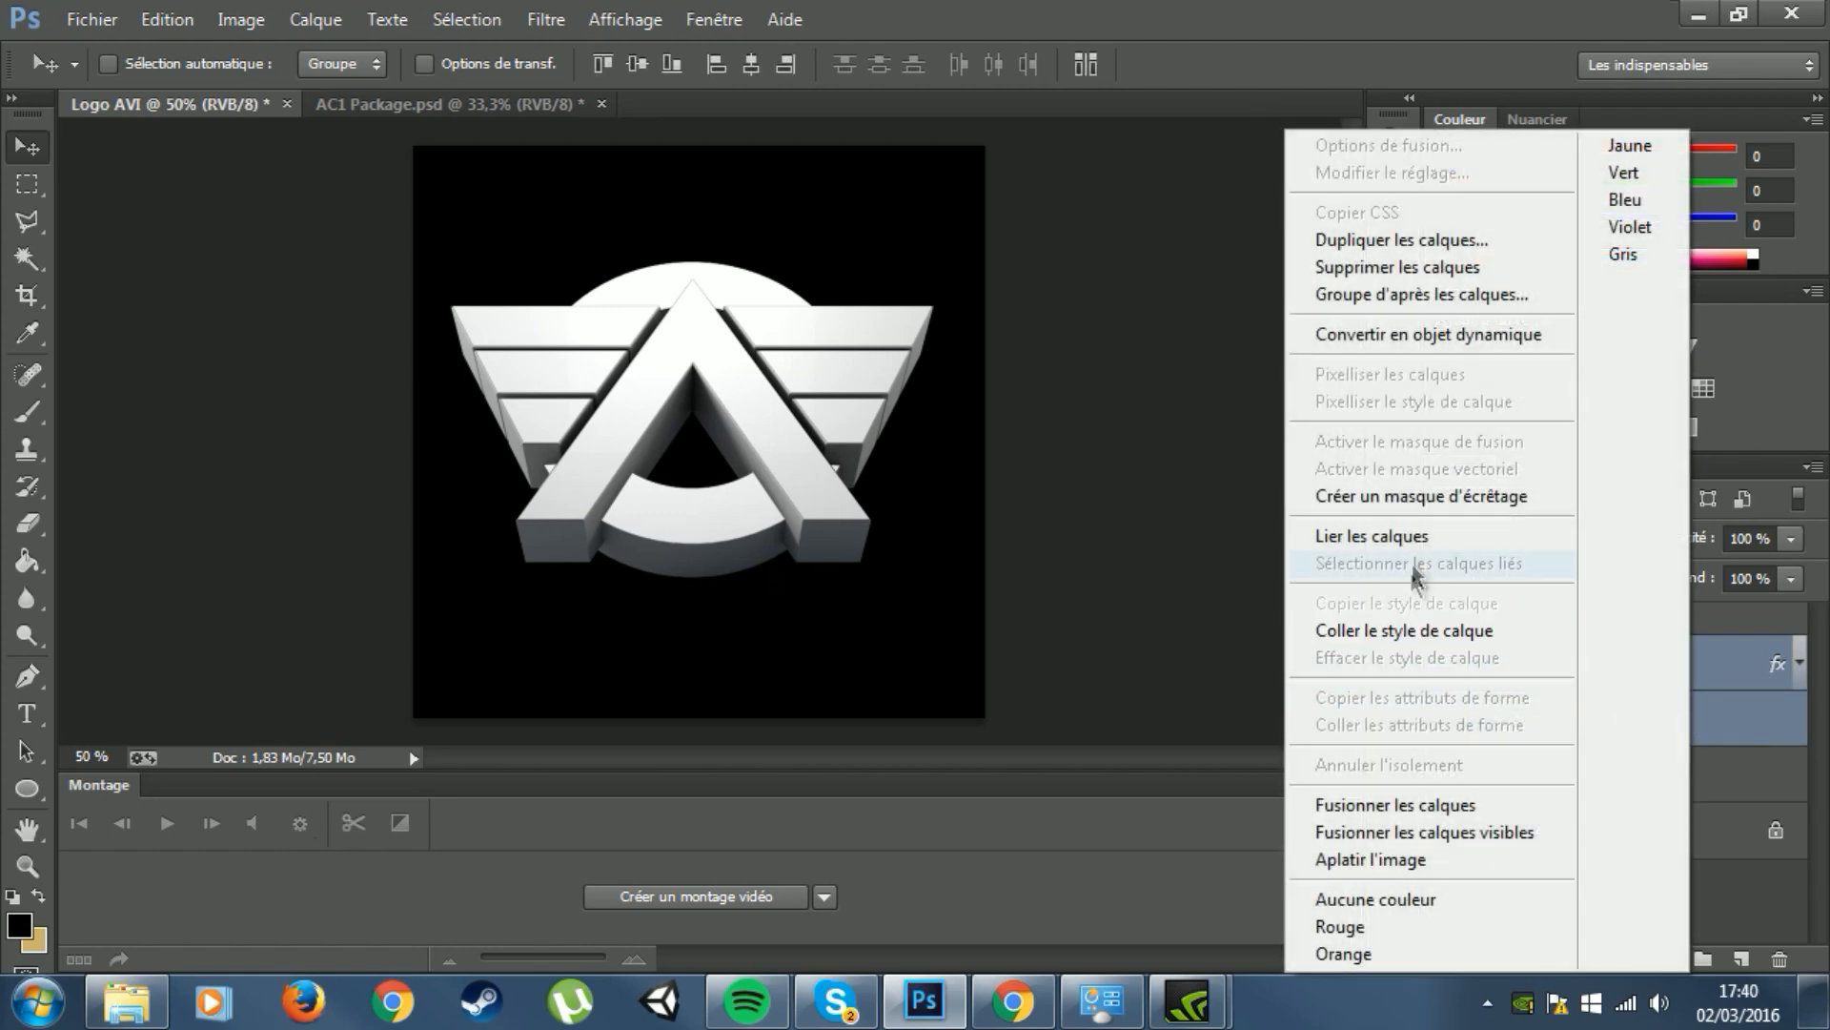
left_click(1406, 806)
left_click(1444, 664)
left_click(1444, 665)
left_click(1446, 718)
left_click(1447, 719)
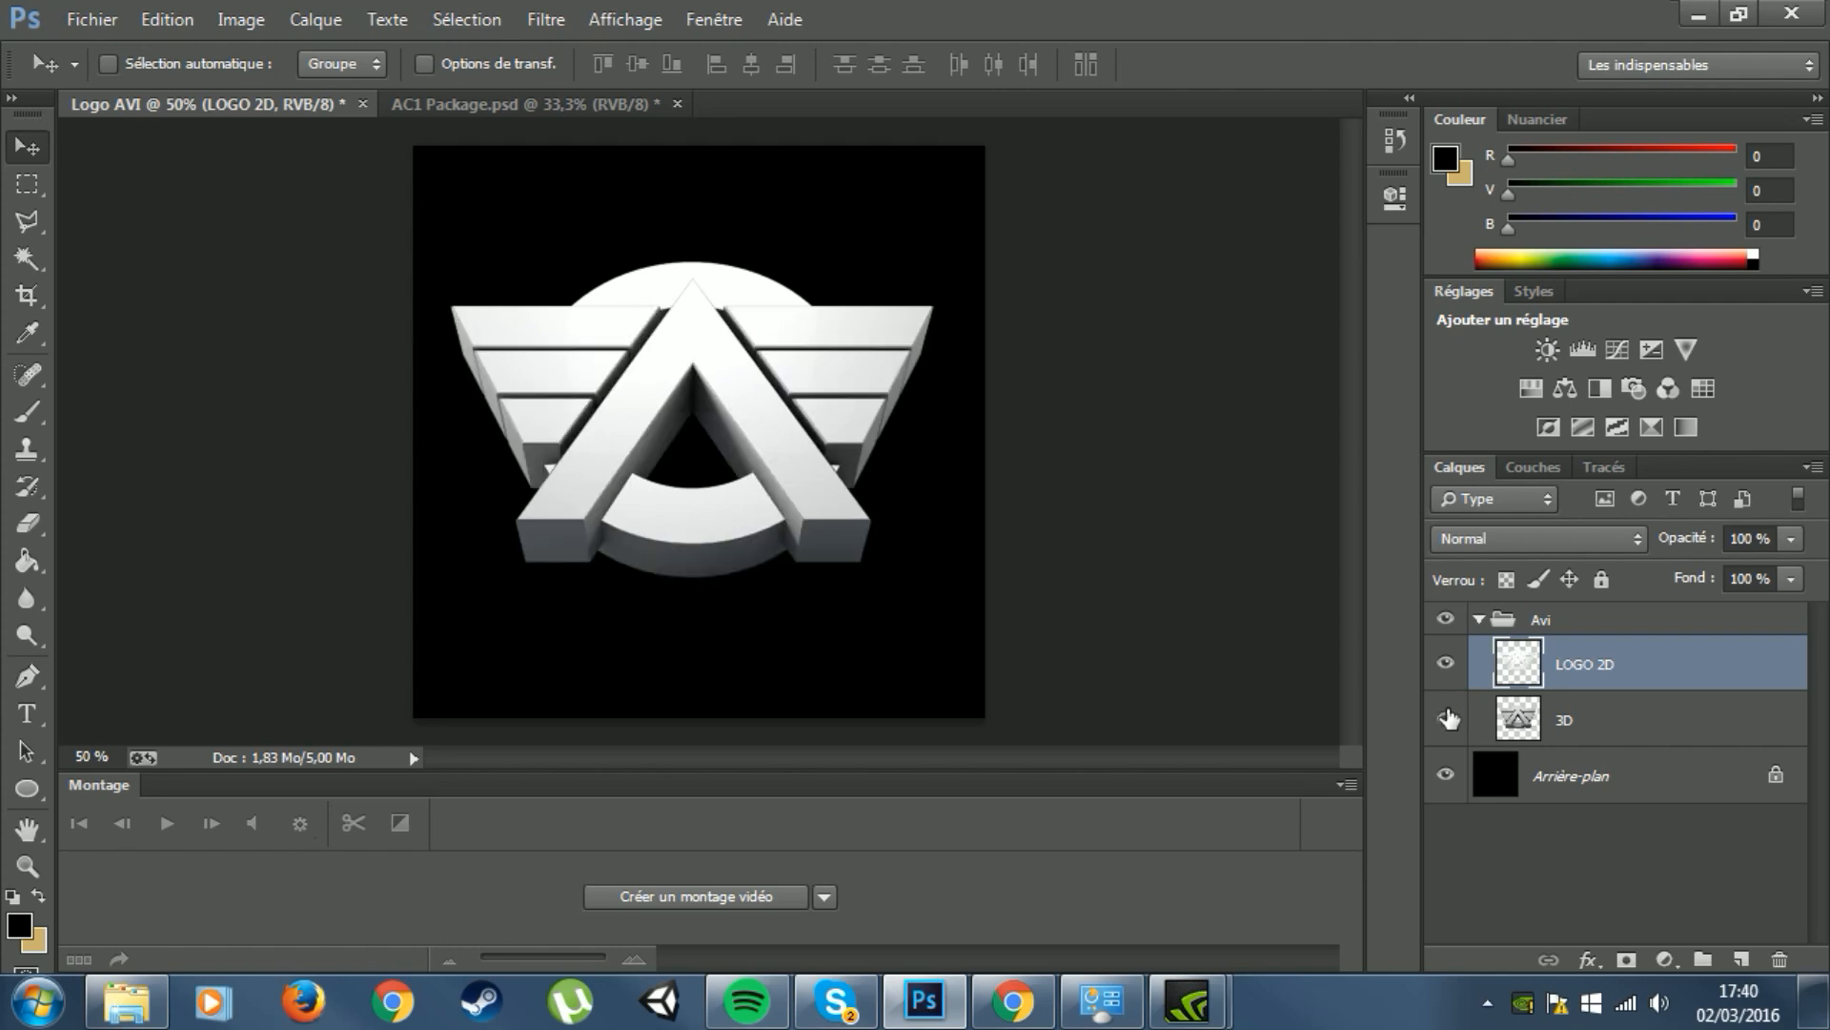
left_click(1479, 620)
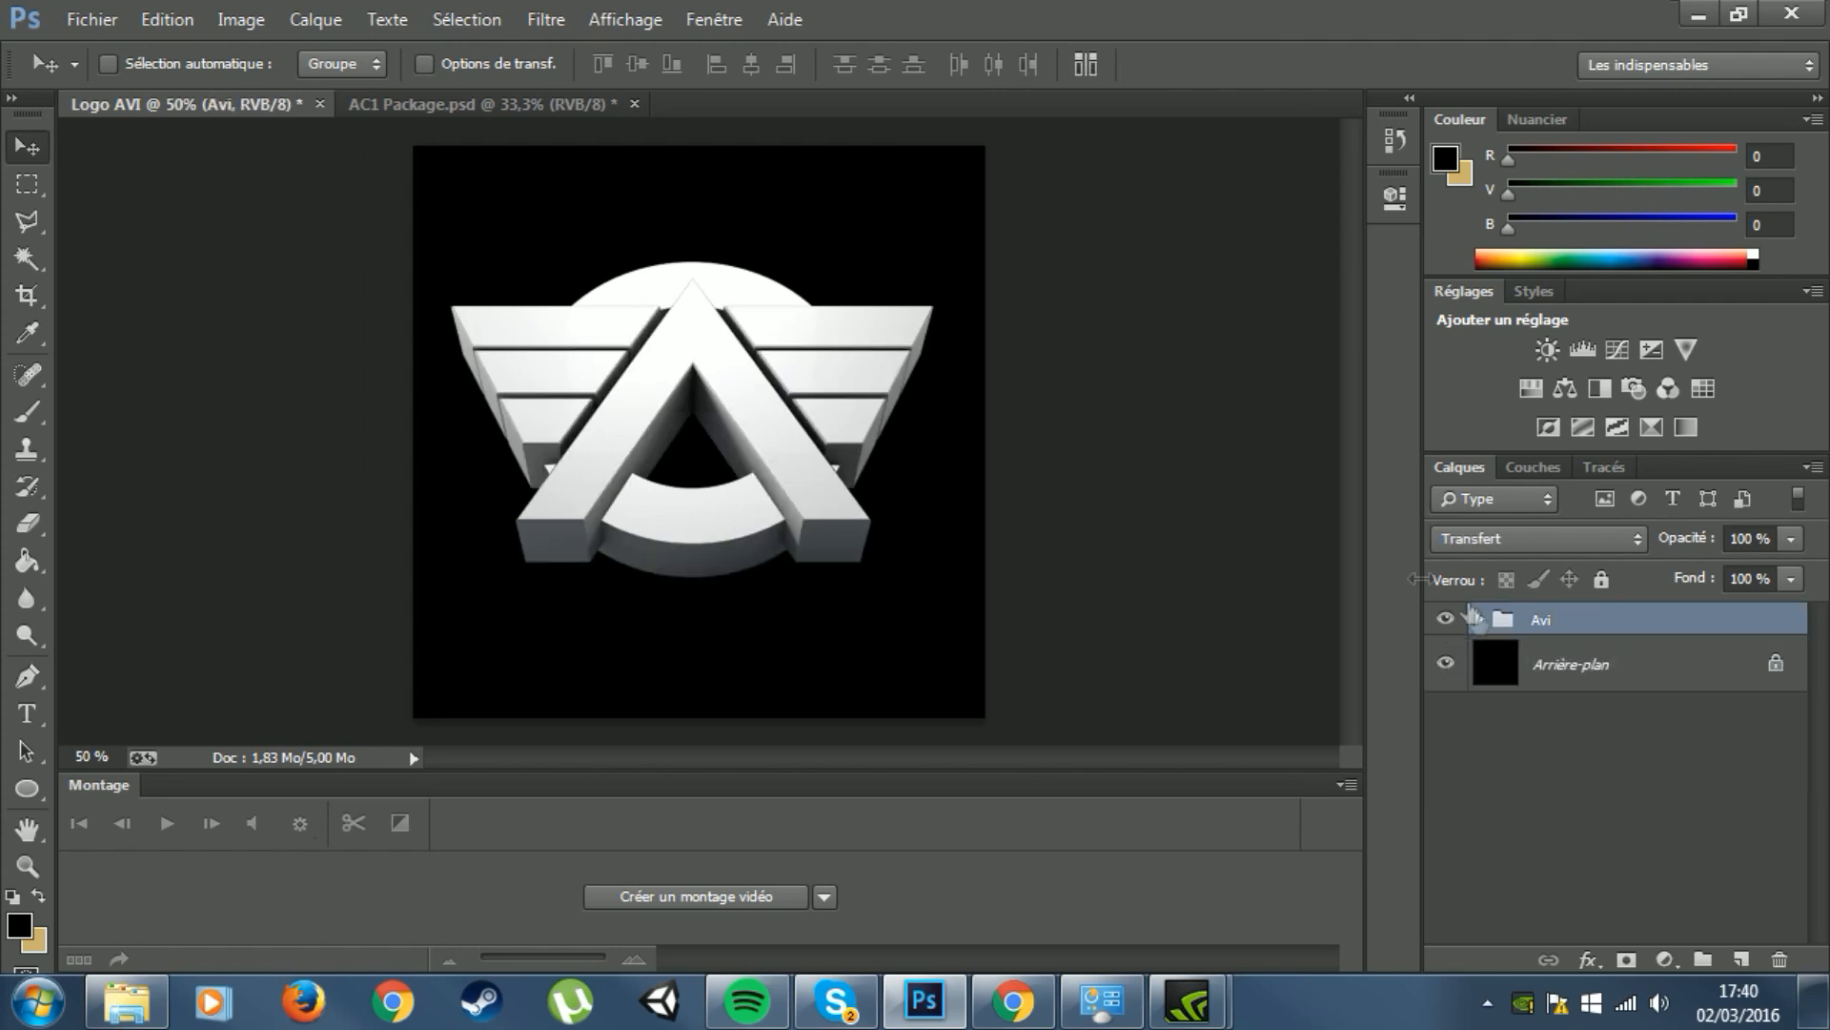
Step: Place the wallpaper nature image from the Échantillons d'images folder into the logo document
left_click(91, 19)
left_click(226, 482)
left_click(141, 435)
double_click(343, 467)
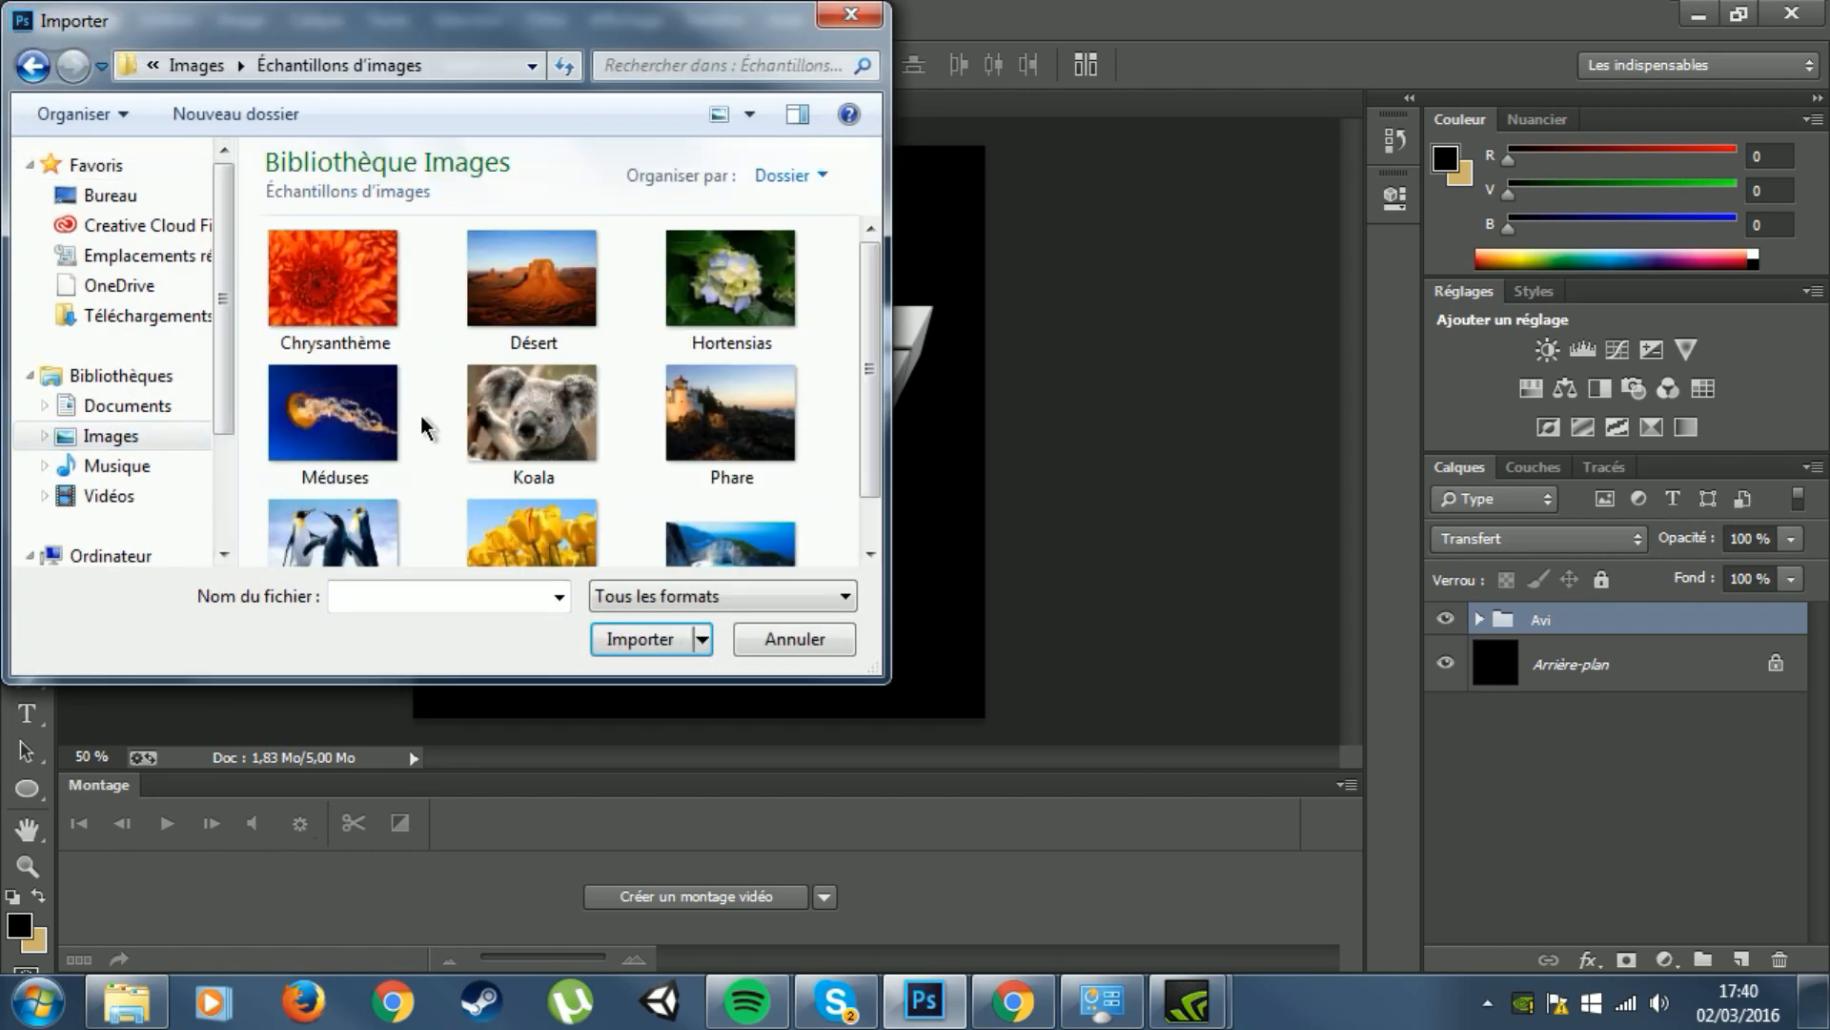
scroll(643, 368, "down", 1)
left_click(730, 482)
left_click(640, 638)
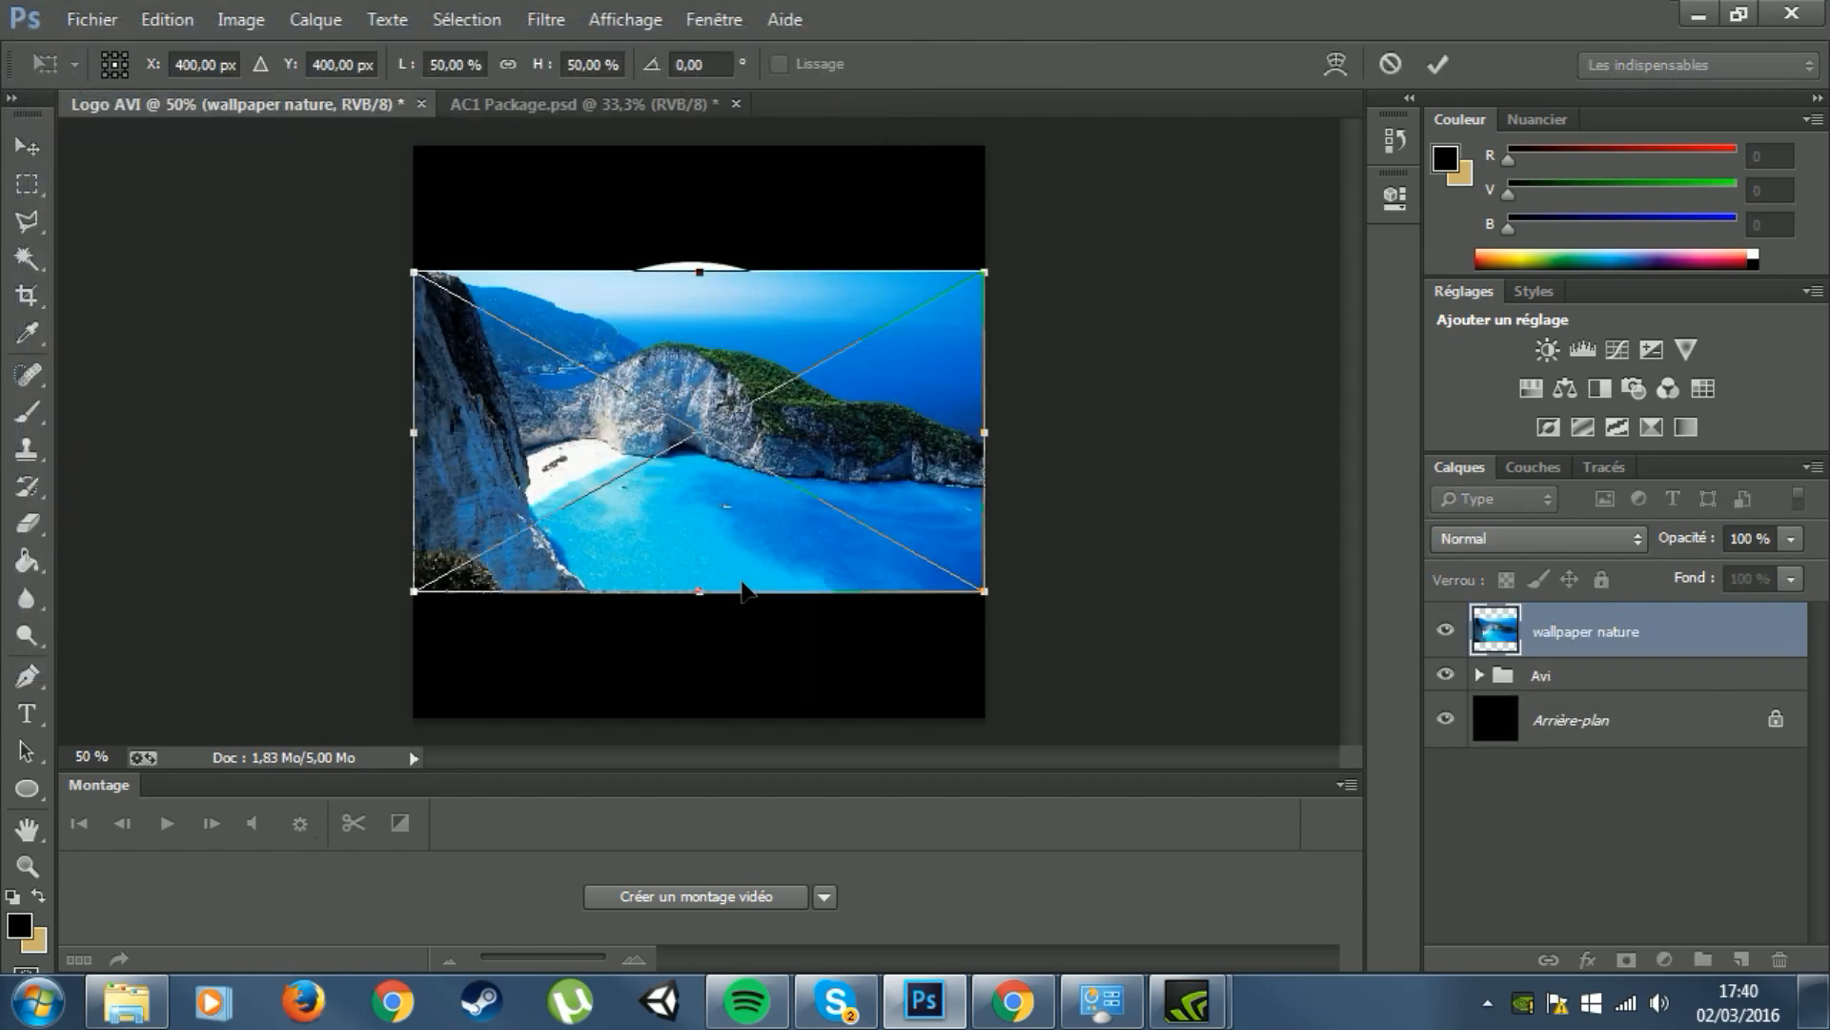
Step: Enlarge the placed wallpaper nature image until it covers the whole canvas, and commit the transformation
key("ctrl+minus")
key("ctrl+minus")
left_click_drag(841, 512, 958, 607)
left_click_drag(550, 343, 414, 263)
key("Return")
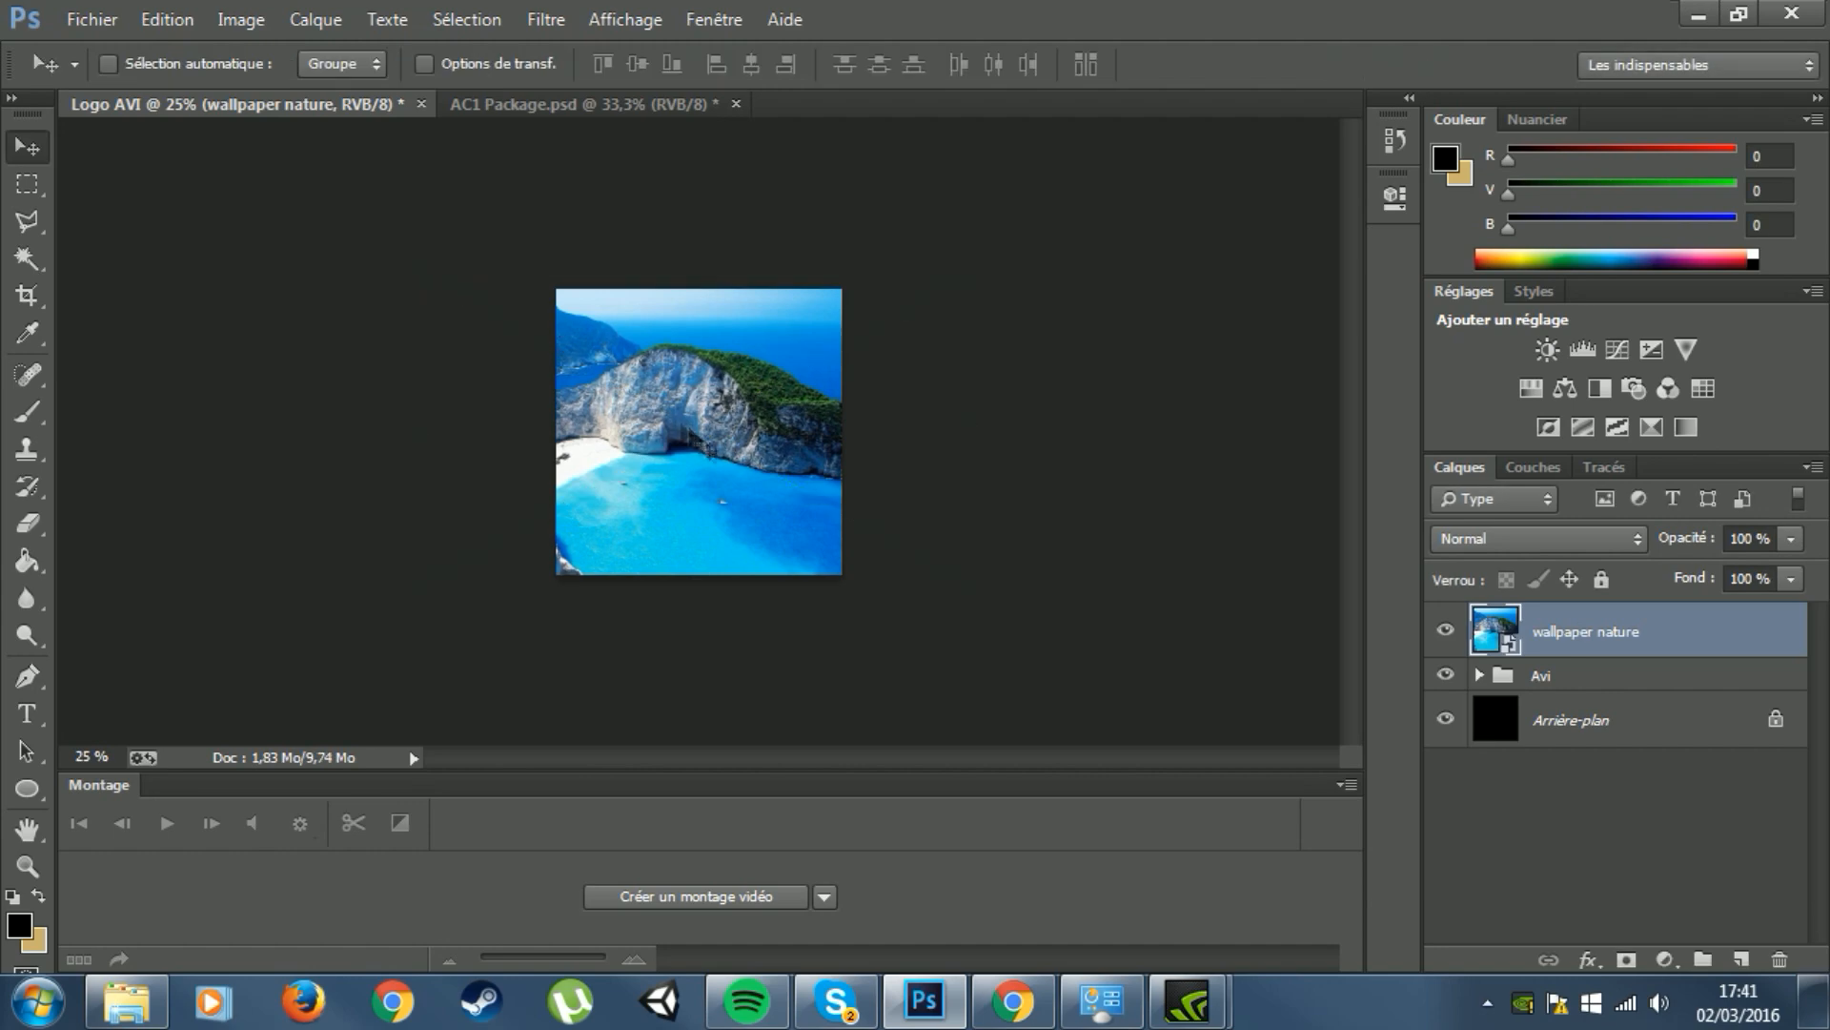
Step: Expand the Avi group and move it above the wallpaper nature layer
key("ctrl+plus")
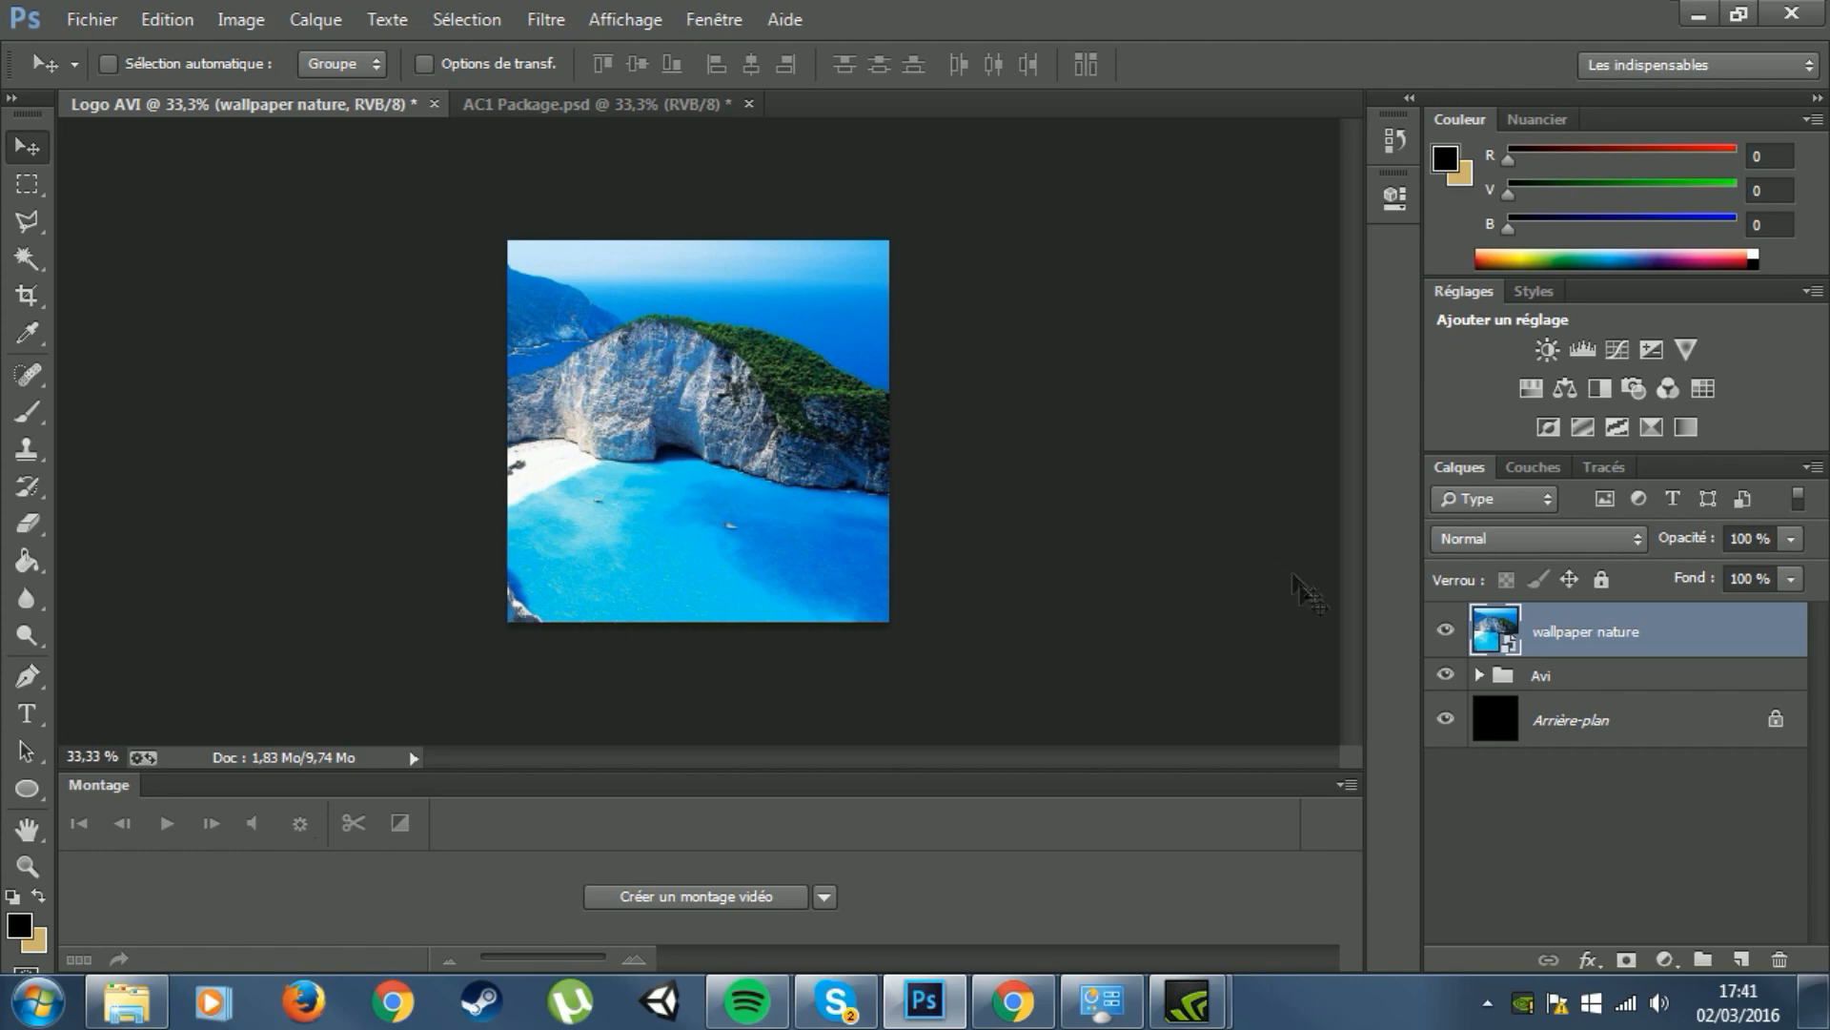
left_click(1480, 676)
left_click_drag(1537, 676, 1554, 621)
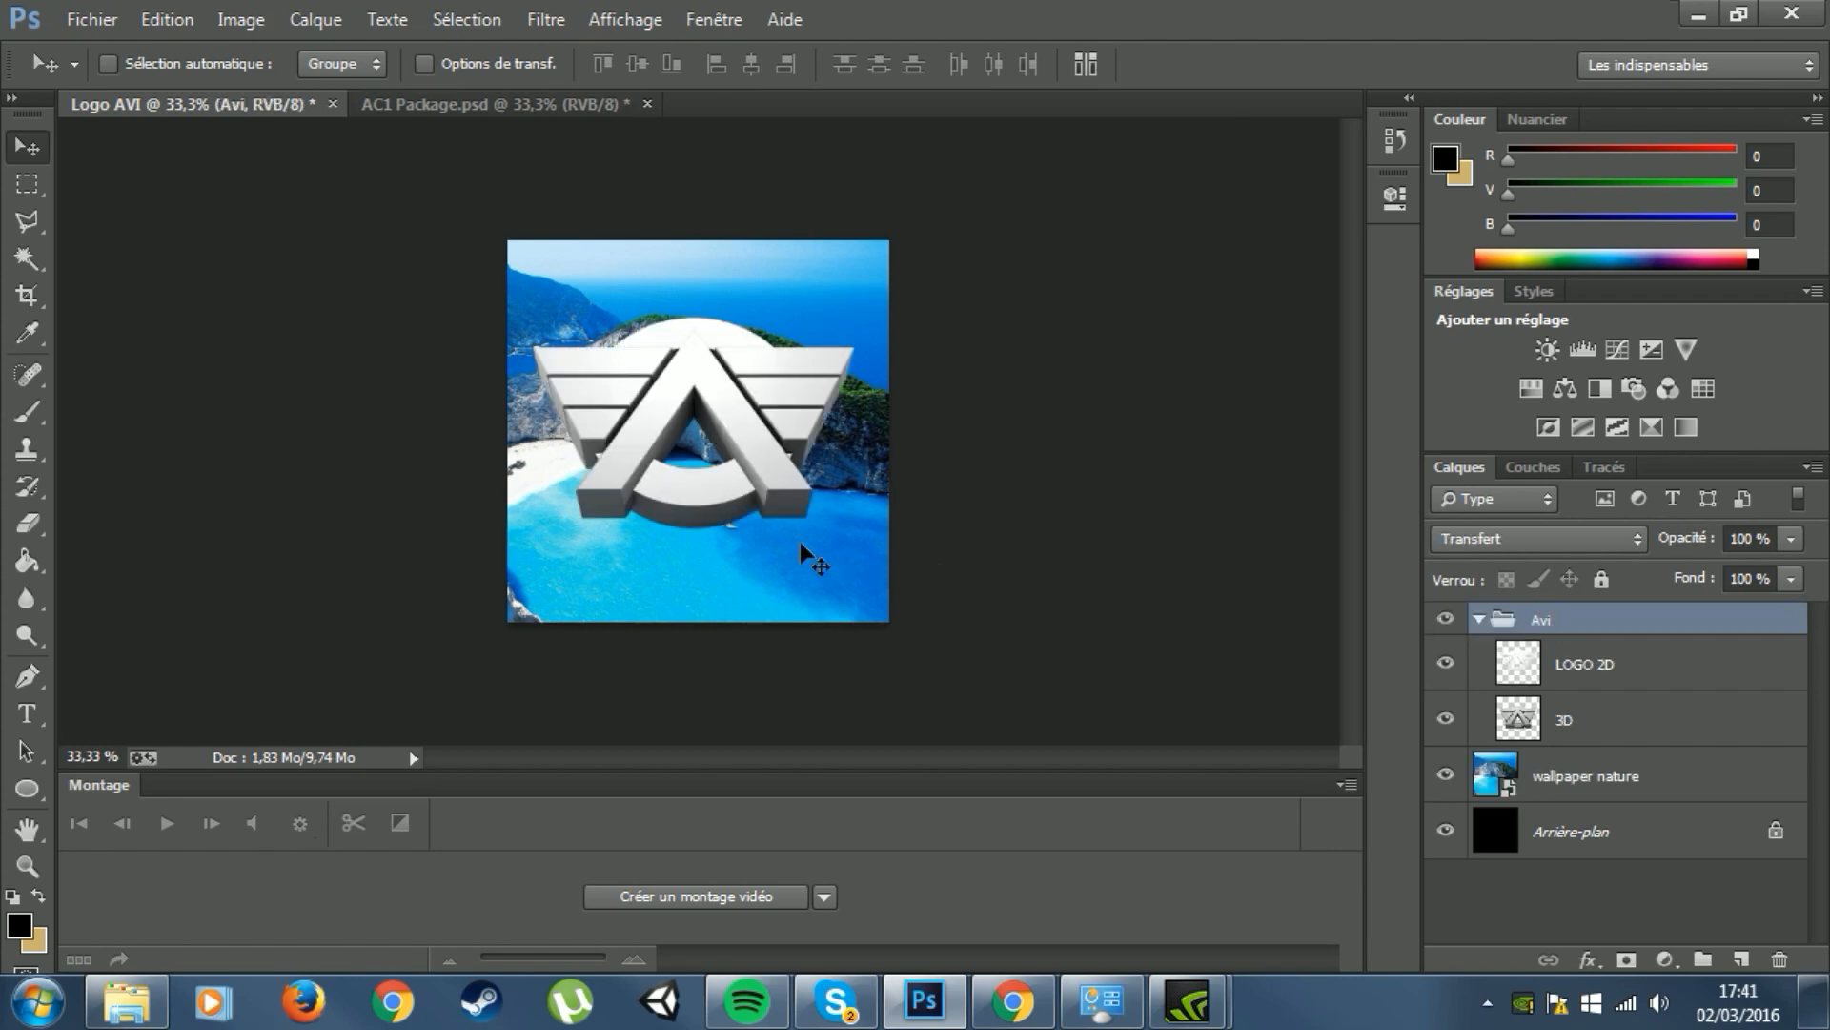
Step: Duplicate the wallpaper nature layer and clip the copy to the 3D layer inside the Avi group
key("ctrl+plus")
left_click_drag(1677, 775, 1740, 959)
left_click_drag(1642, 783, 1631, 715)
right_click(1636, 727)
left_click(1384, 545)
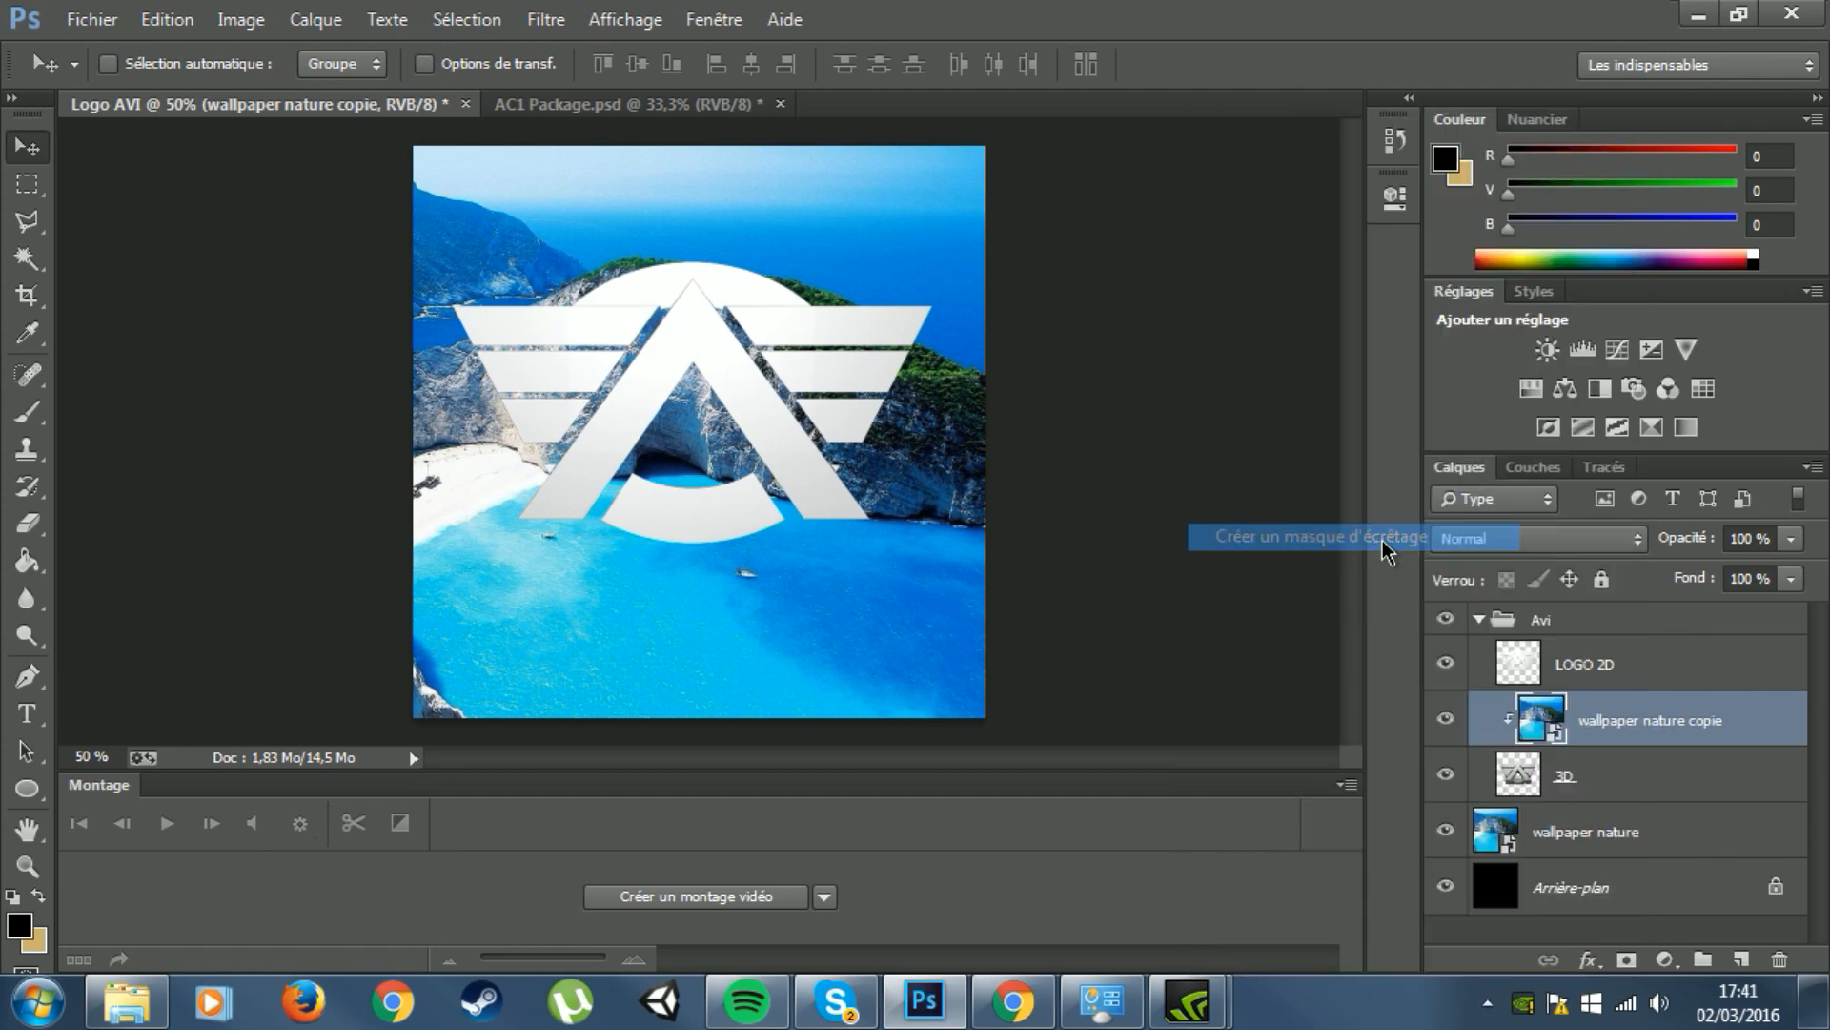
left_click(1446, 718)
left_click(1445, 718)
left_click(1445, 718)
left_click(1445, 718)
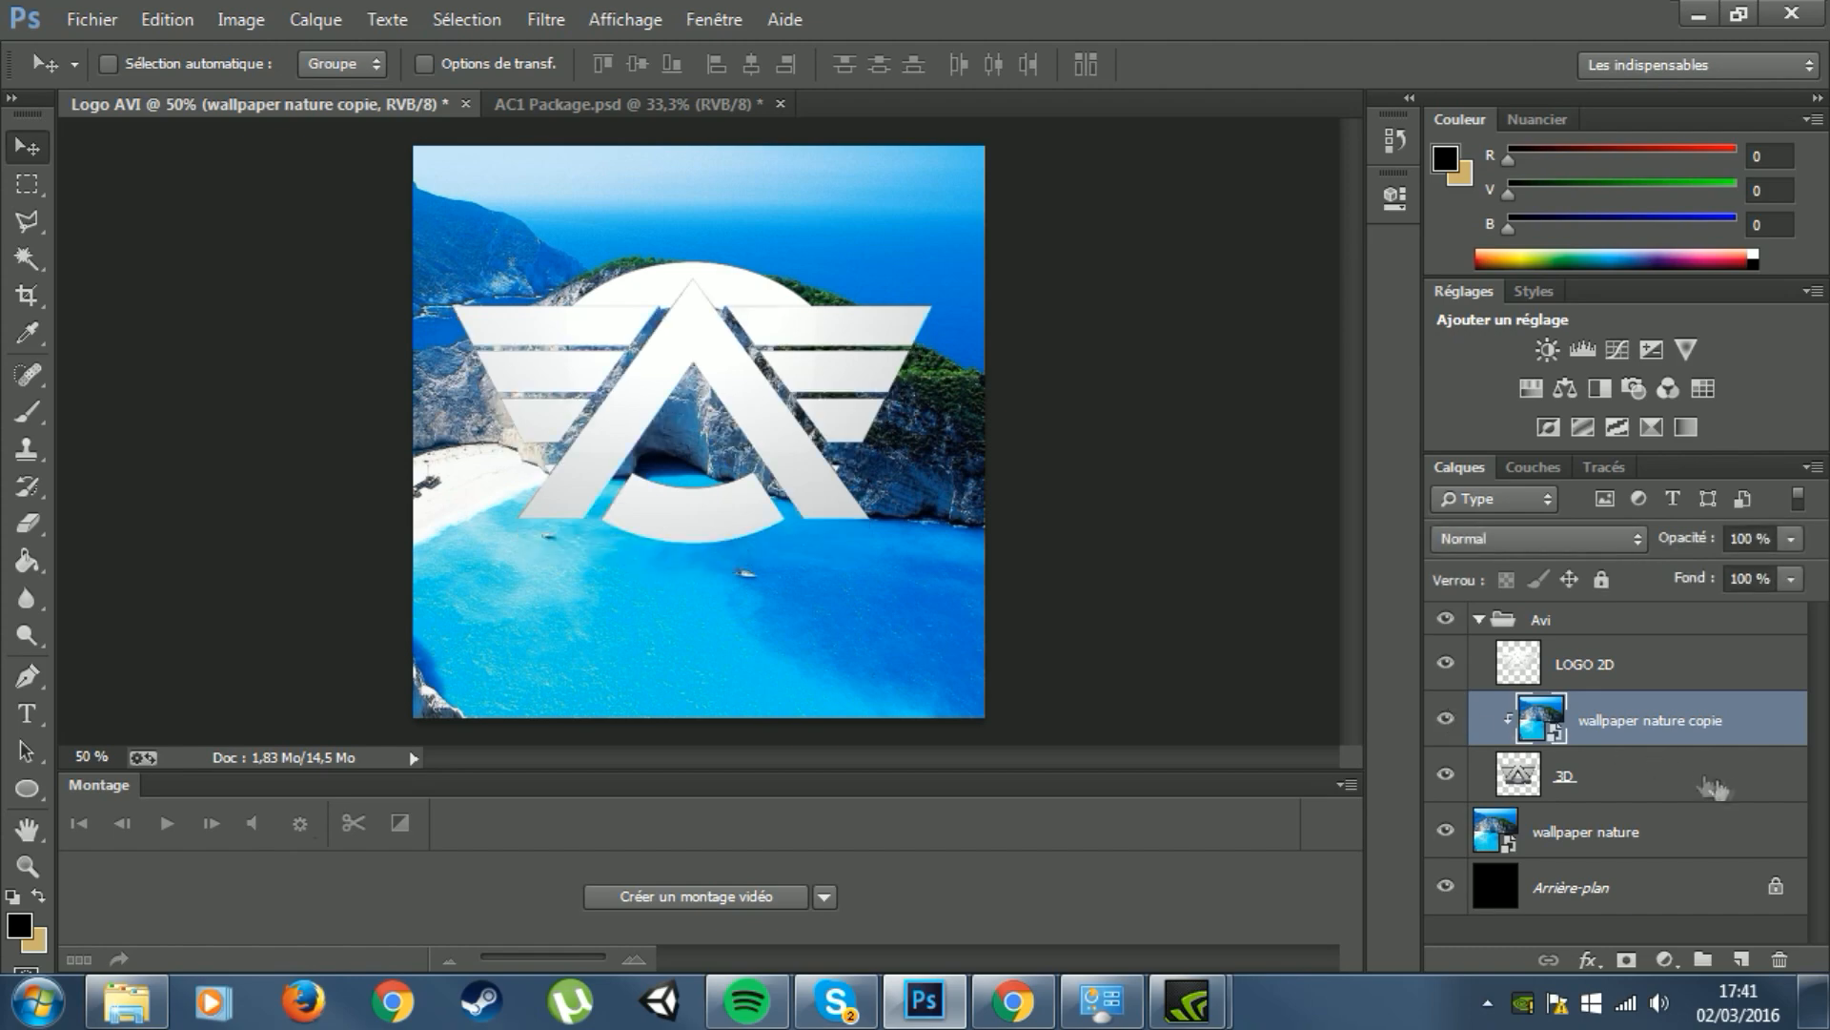
Step: Add a white (#ffffff) inner glow with a size of 38 px to the 3D layer
left_click(1735, 782)
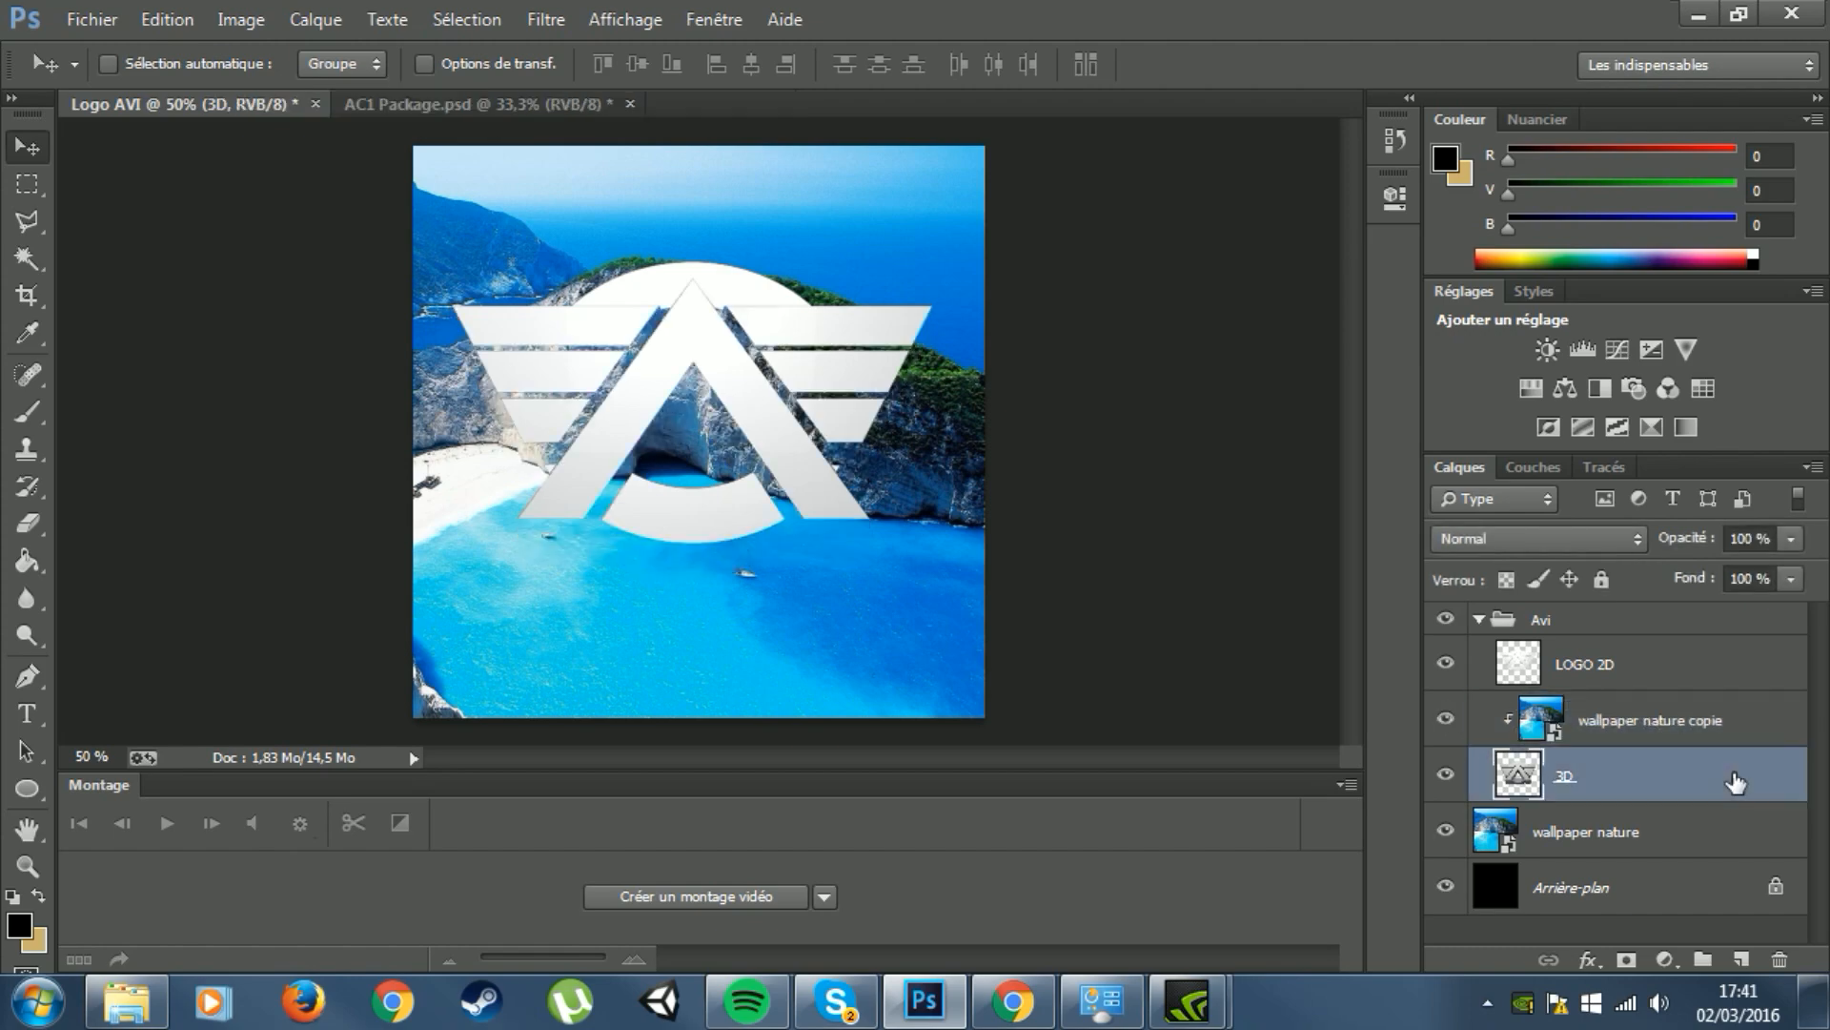
double_click(1741, 782)
left_click_drag(1168, 112, 1804, 104)
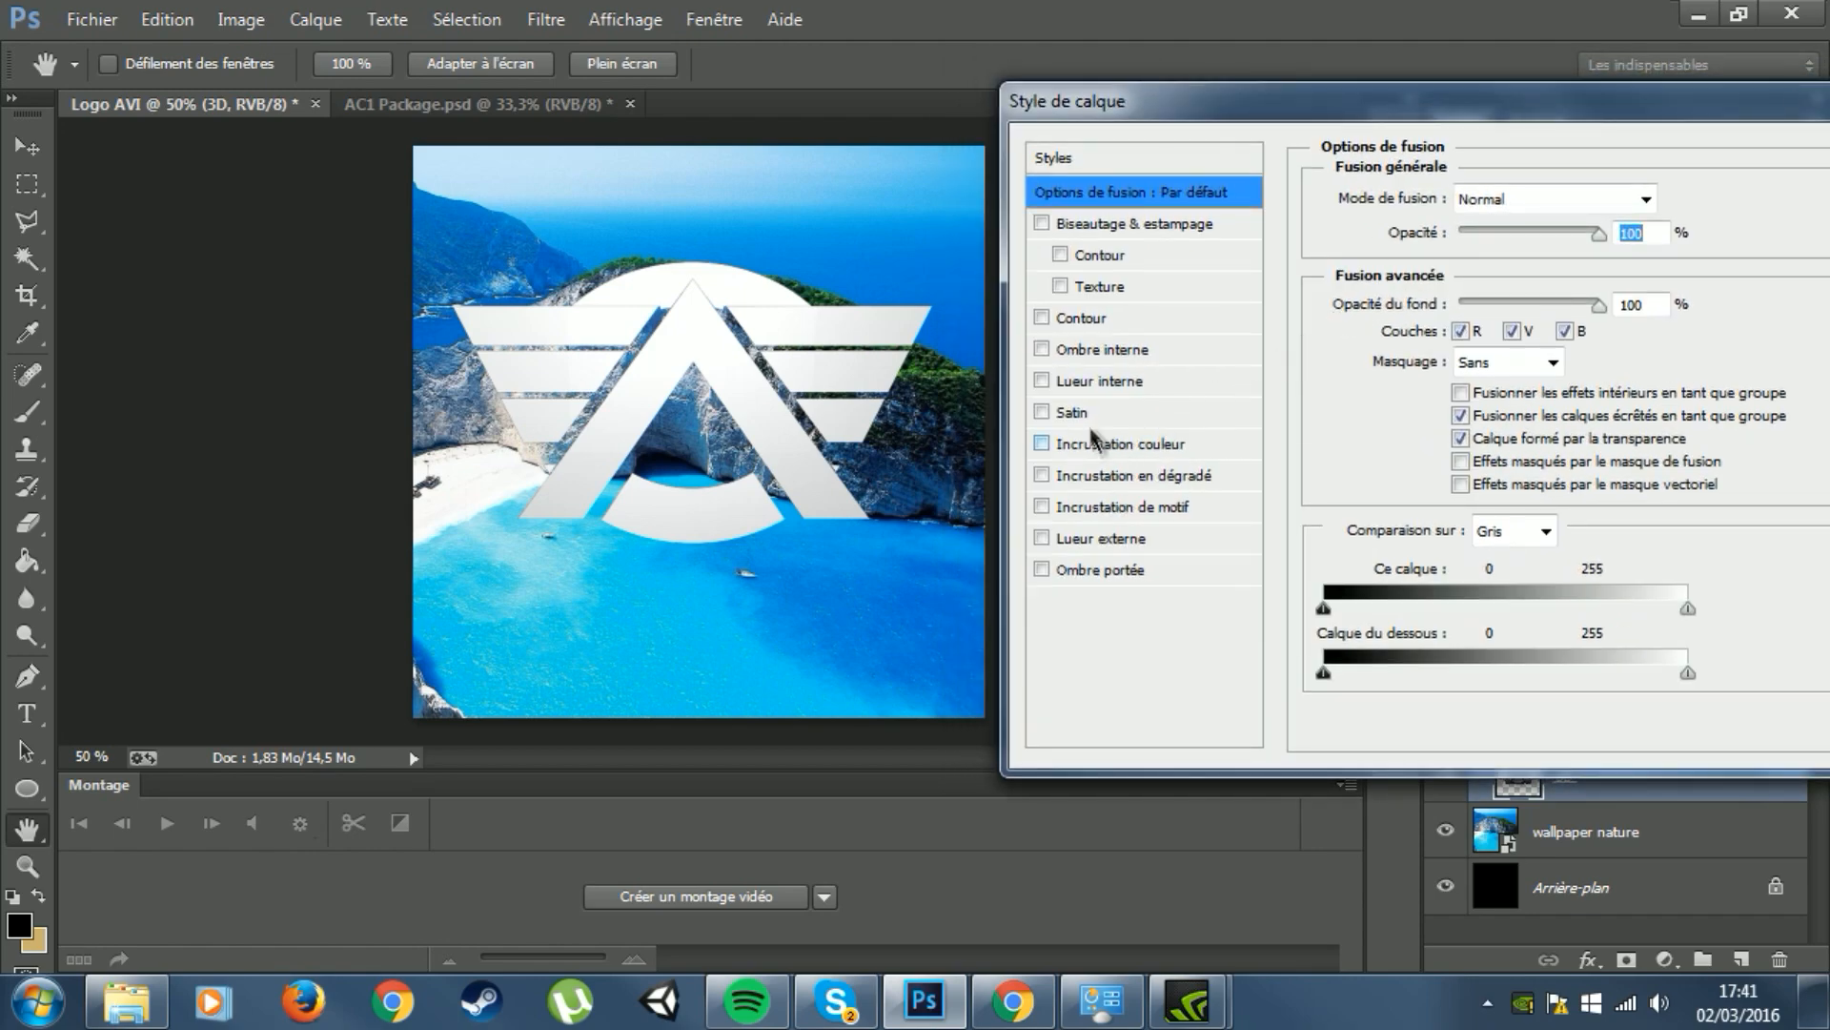
left_click(1042, 380)
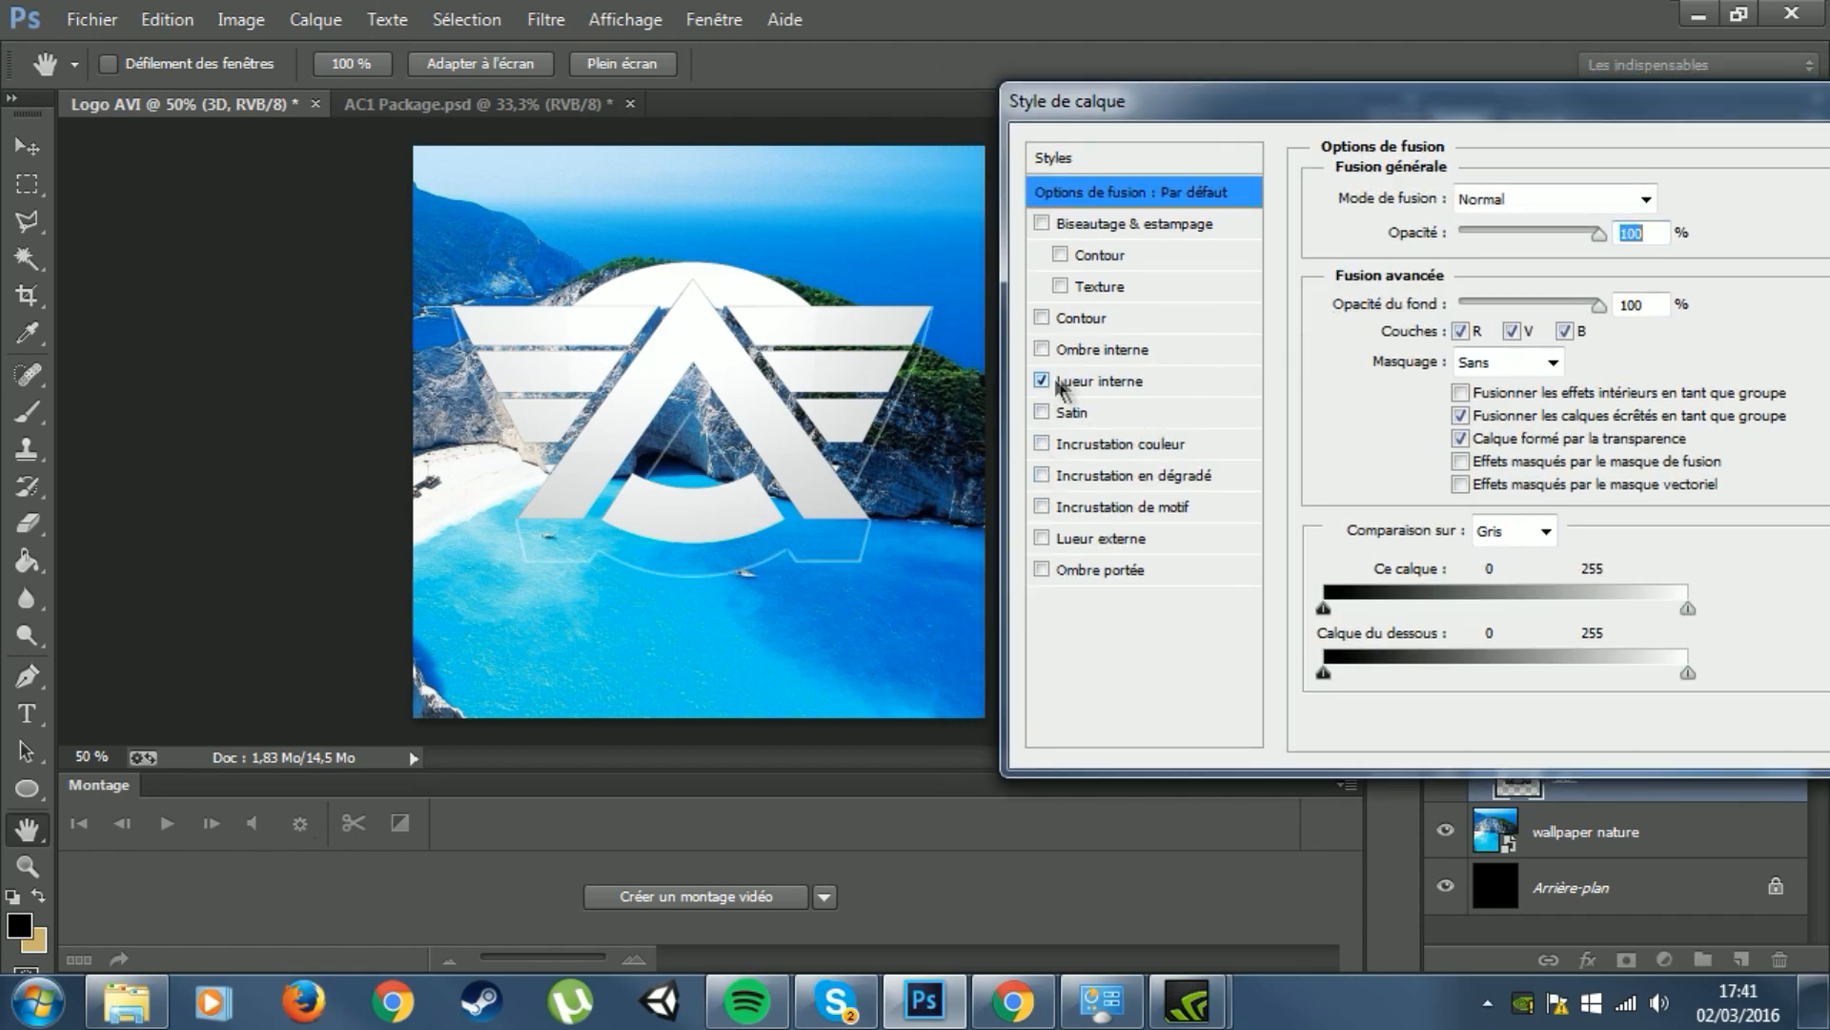
left_click(1081, 382)
left_click(1402, 299)
left_click_drag(921, 290, 1151, 265)
left_click_drag(1087, 387, 893, 281)
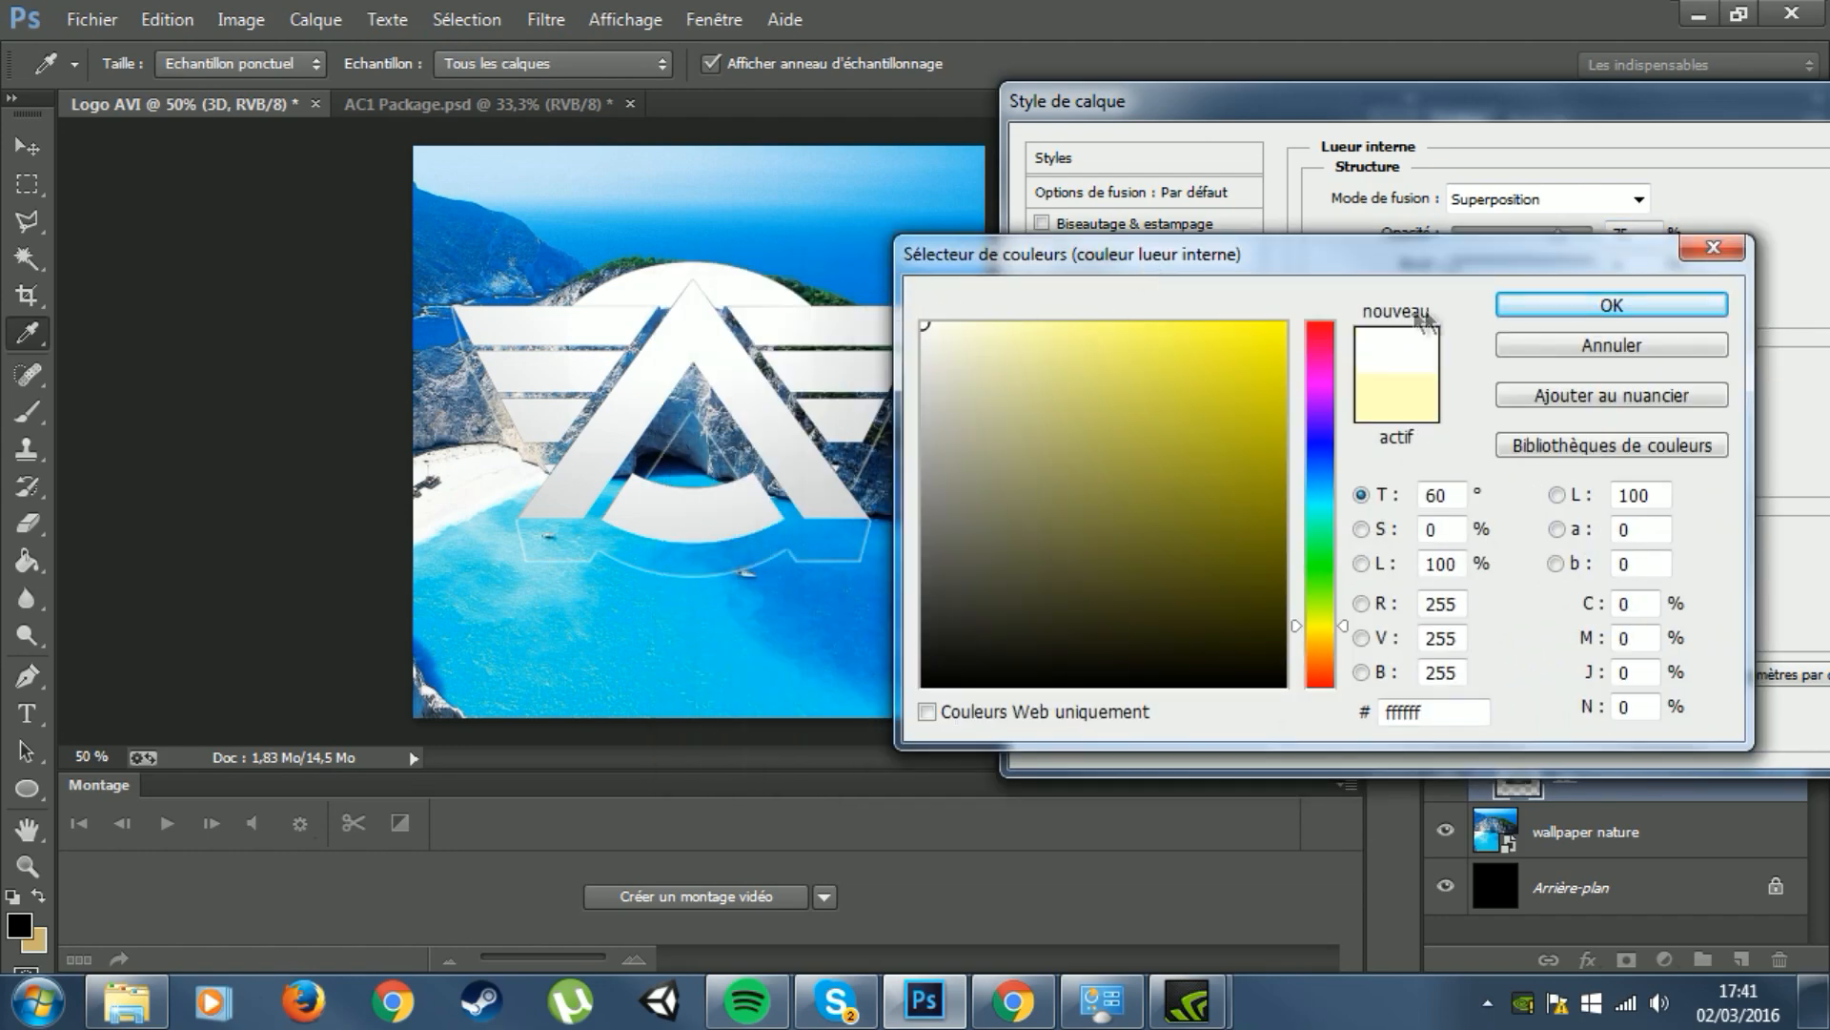
left_click(1515, 304)
mouse_move(1458, 471)
left_mouse_down()
mouse_move(1500, 484)
mouse_move(1485, 488)
left_mouse_up()
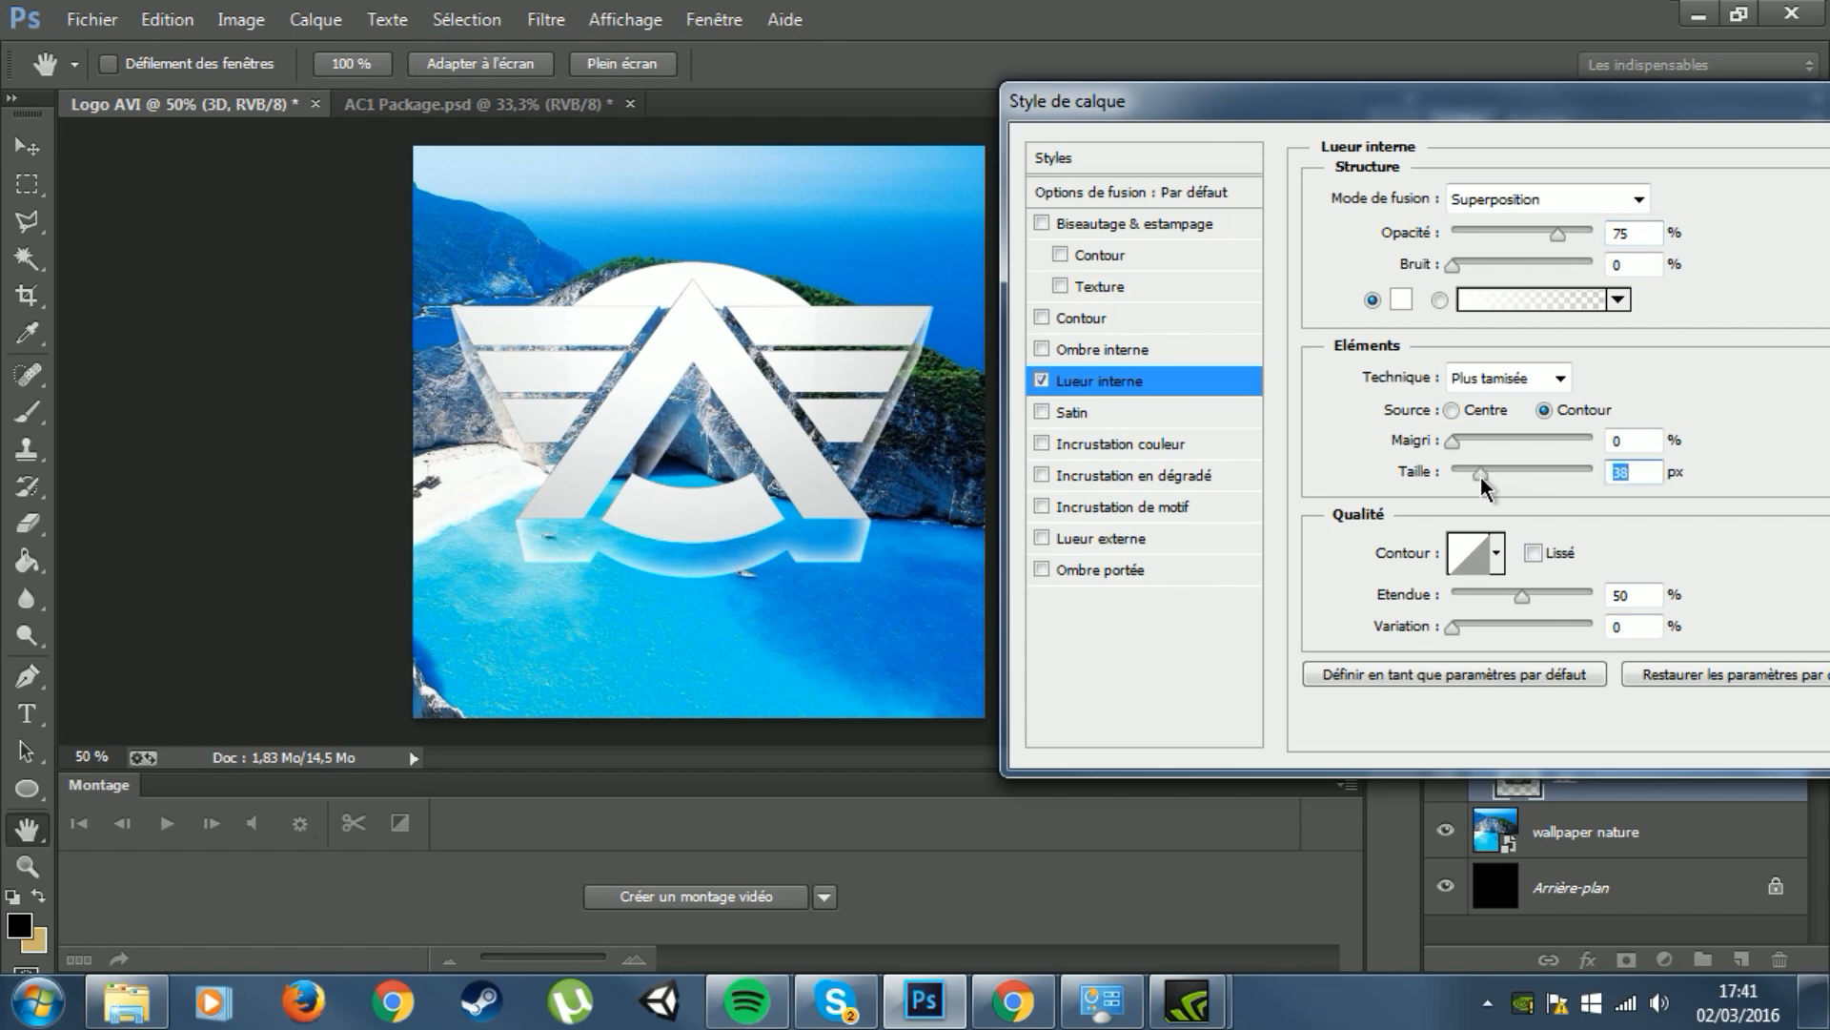
Step: Add a drop shadow to the 3D layer with a size of 21 px and 65% opacity, and apply the layer style
left_click(1040, 570)
left_click(1096, 570)
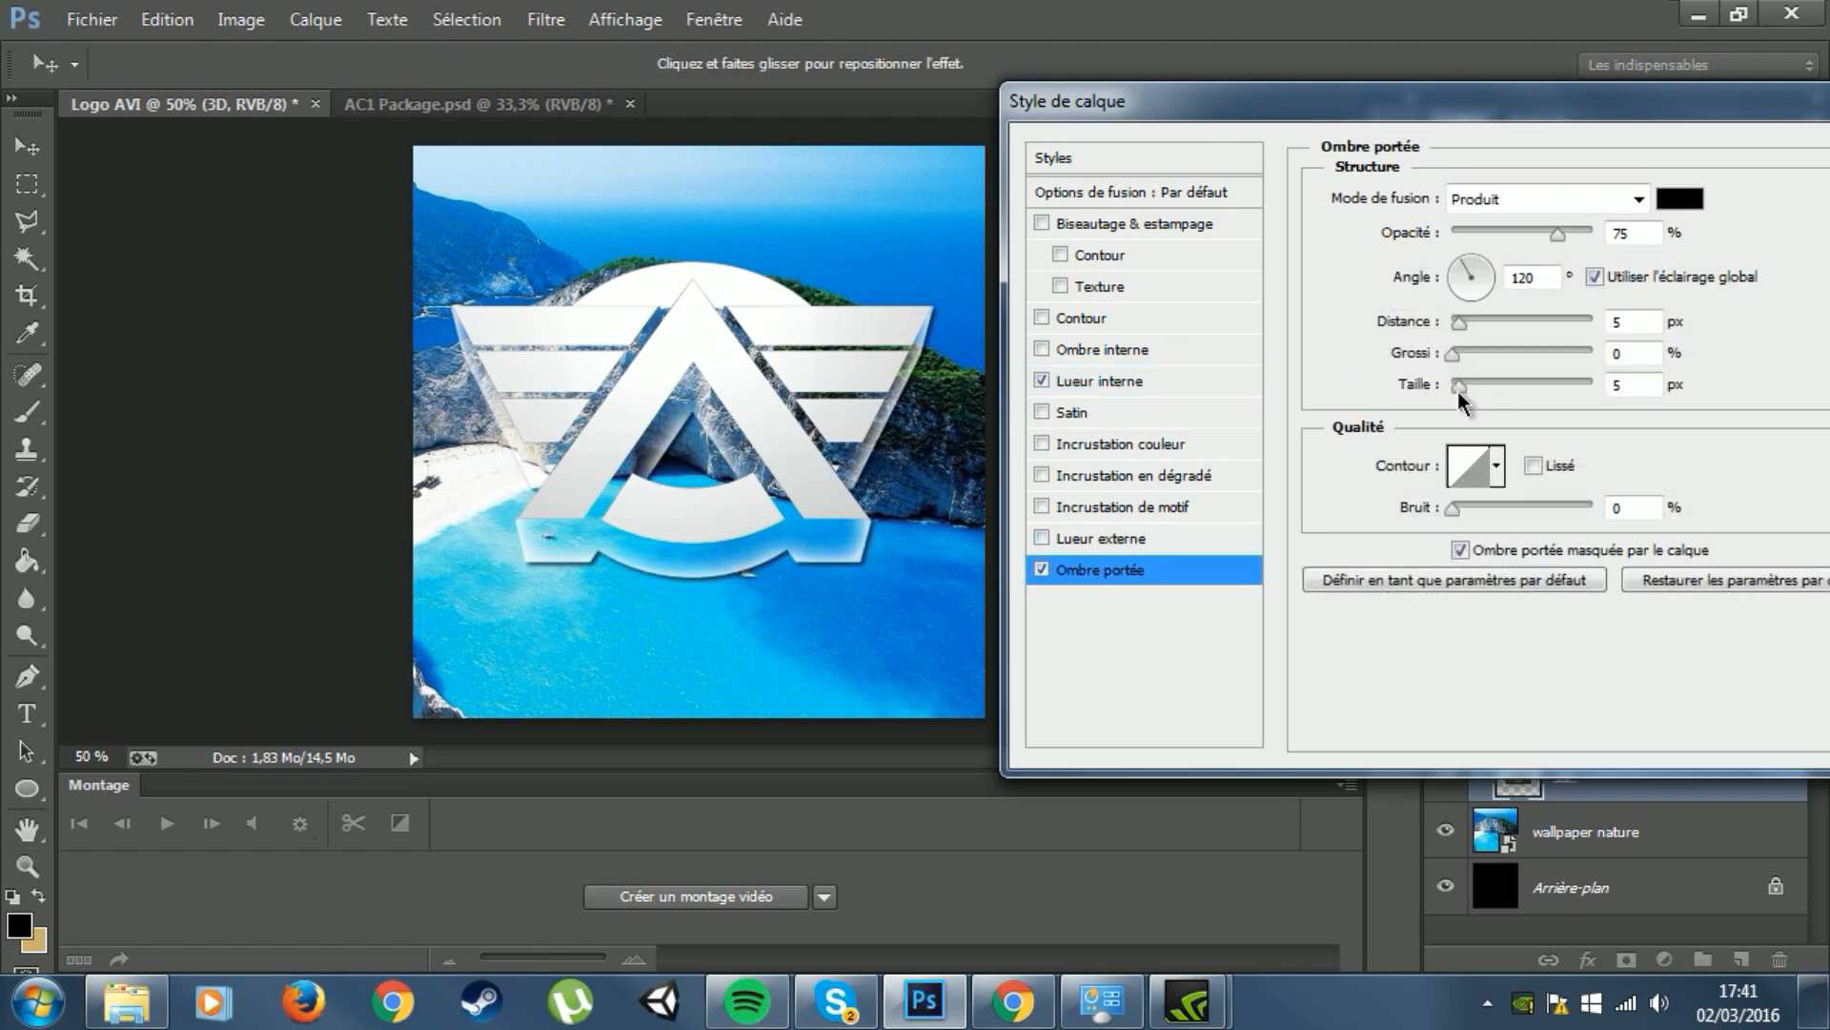
left_click_drag(1457, 391, 1472, 387)
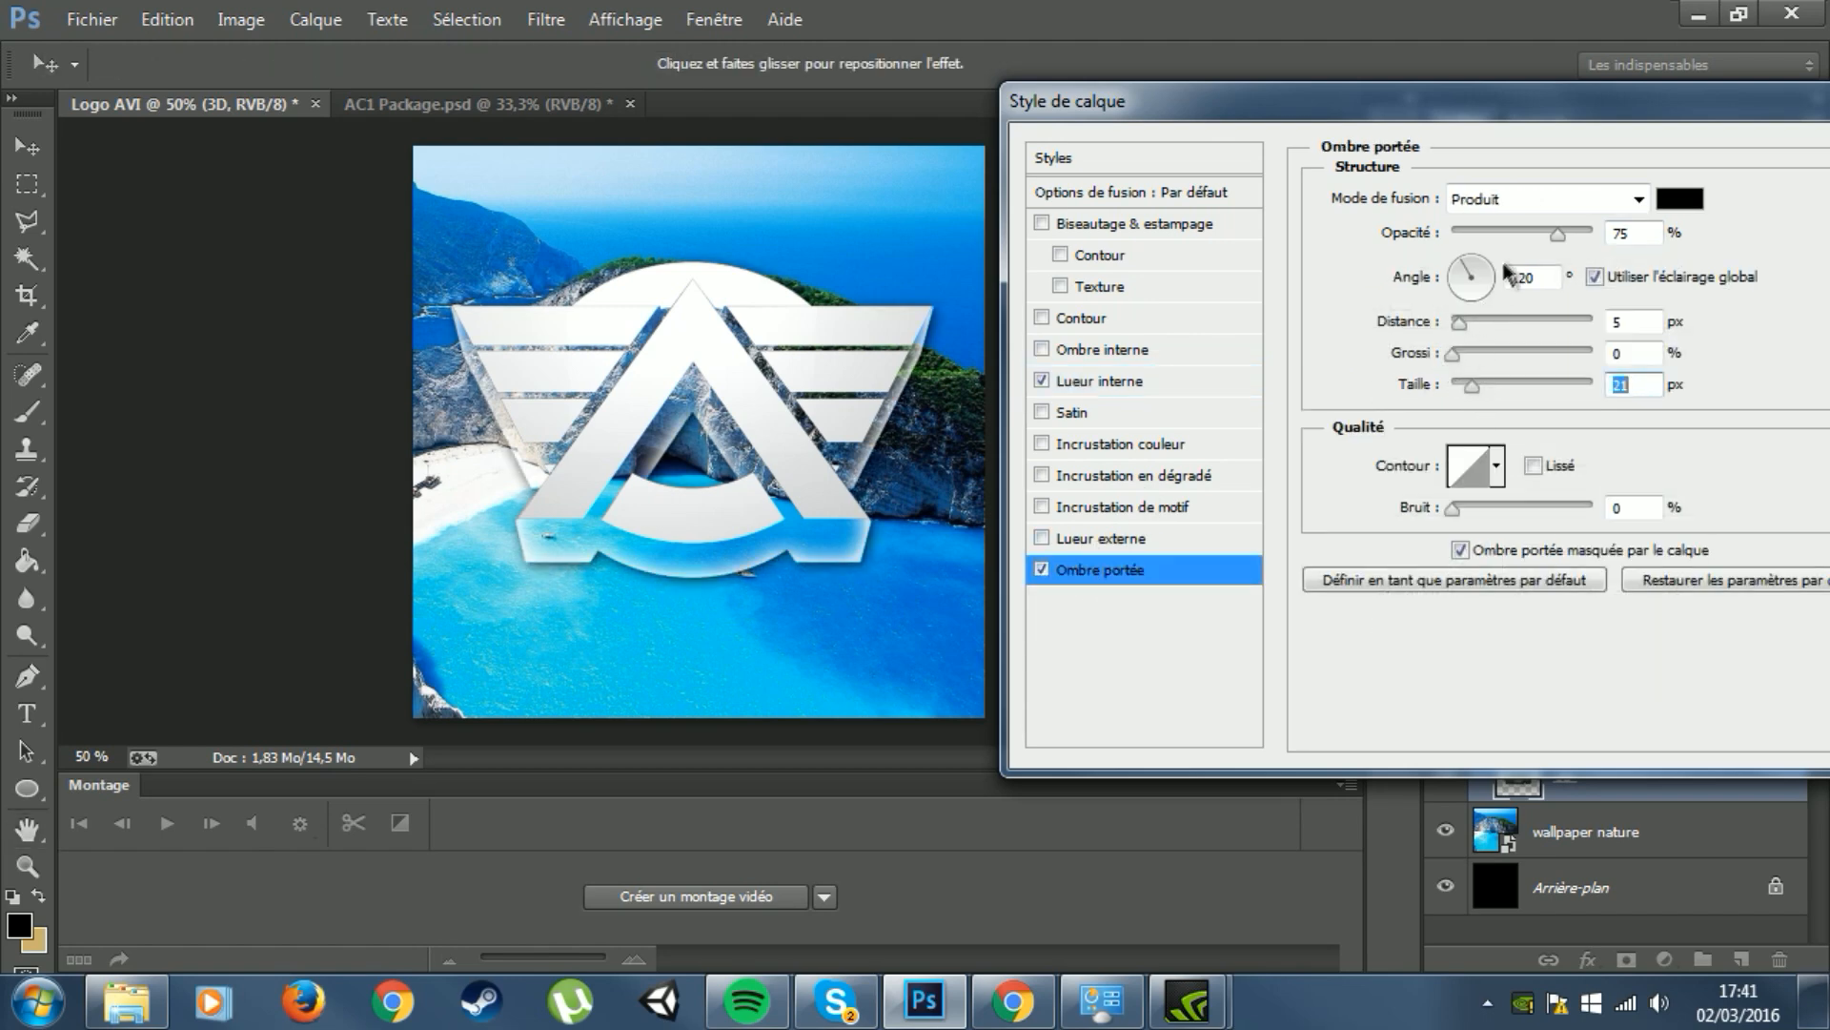
left_click_drag(1558, 235, 1542, 236)
left_click_drag(1408, 133, 1020, 167)
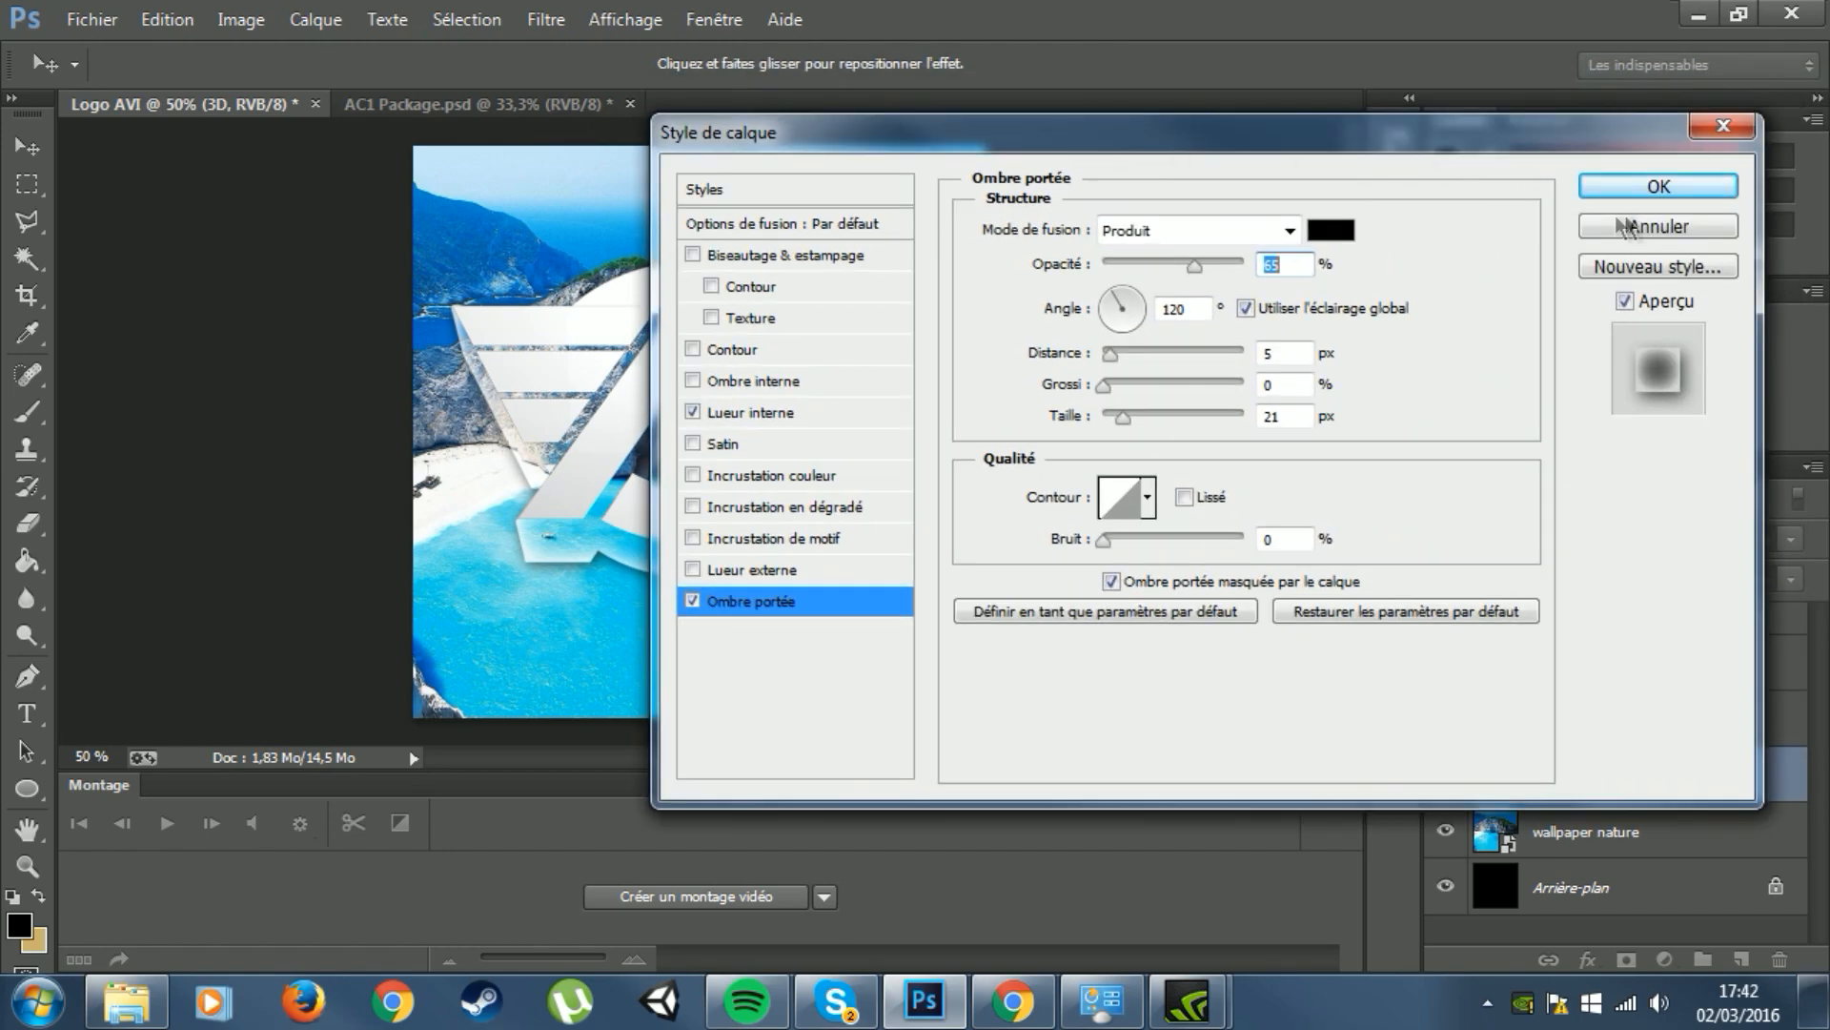
left_click(1640, 191)
Step: Duplicate the clipped wallpaper nature copy, move the duplicate above the LOGO 2D layer and clip it to that layer
scroll(1693, 740, "down", 1)
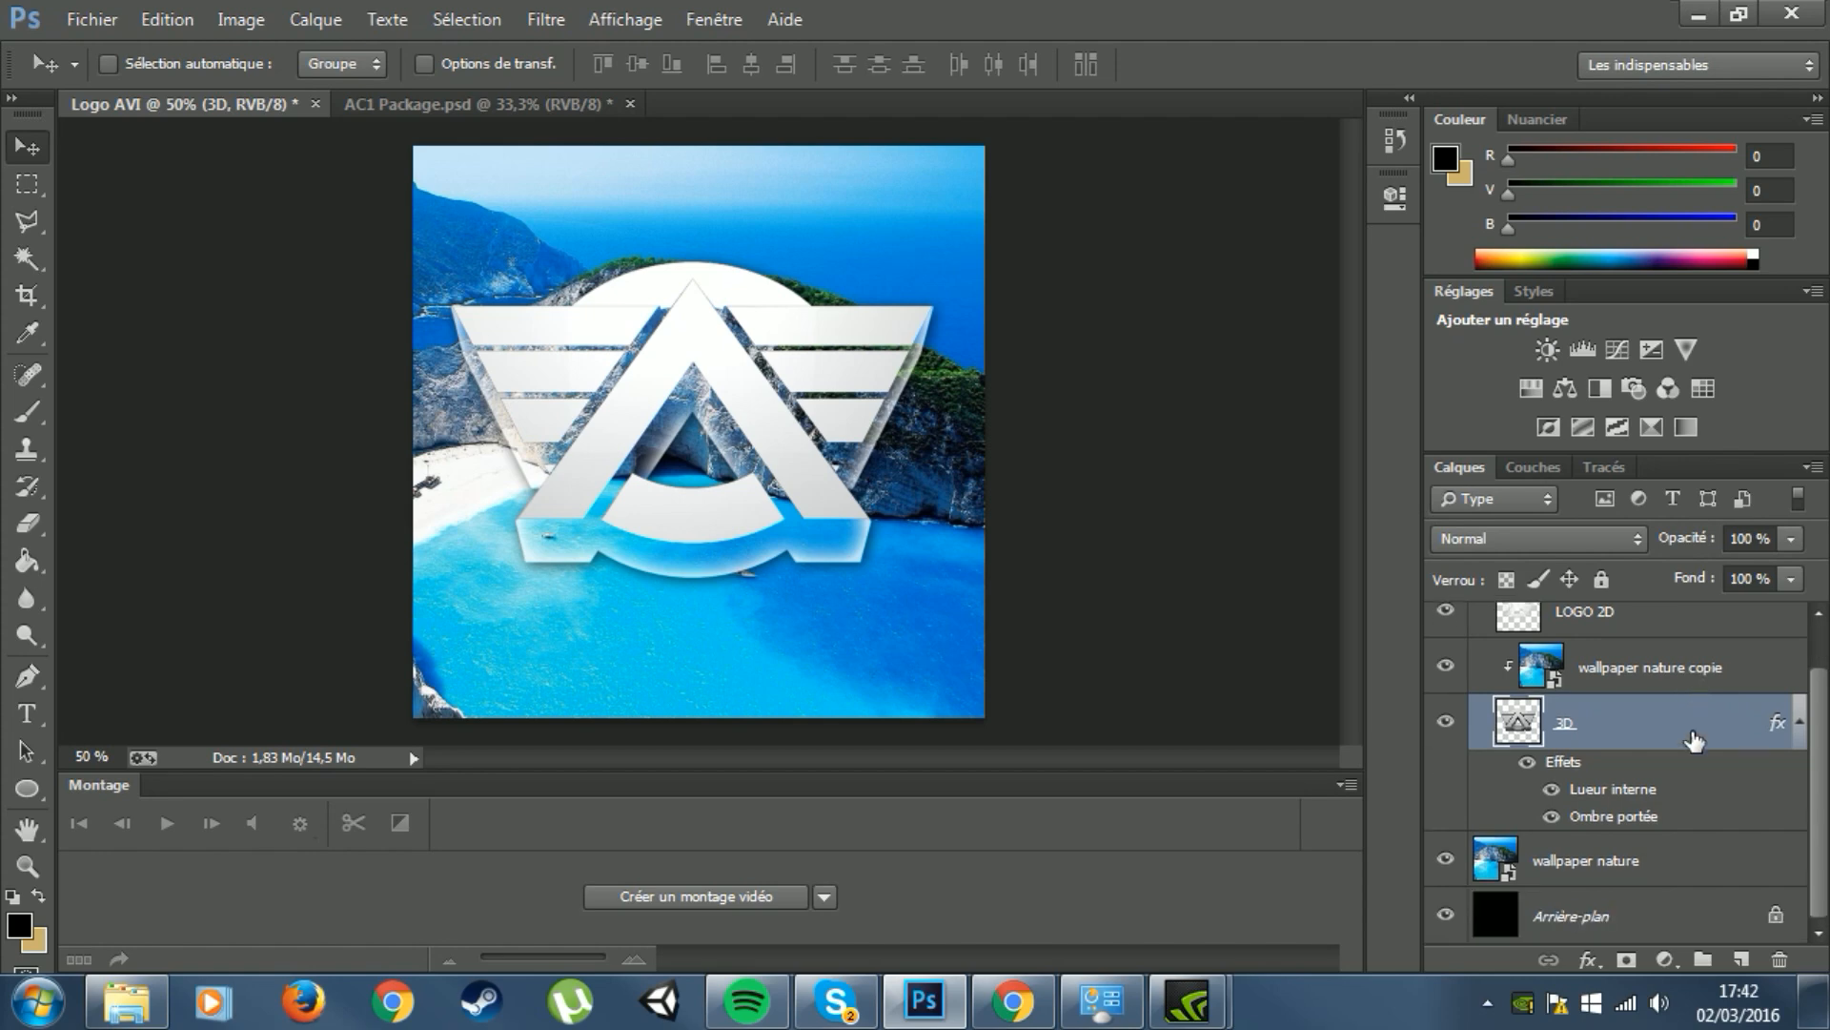
left_click_drag(1710, 666, 1743, 959)
scroll(1688, 865, "up", 1)
left_click_drag(1623, 729, 1628, 664)
right_click(1651, 674)
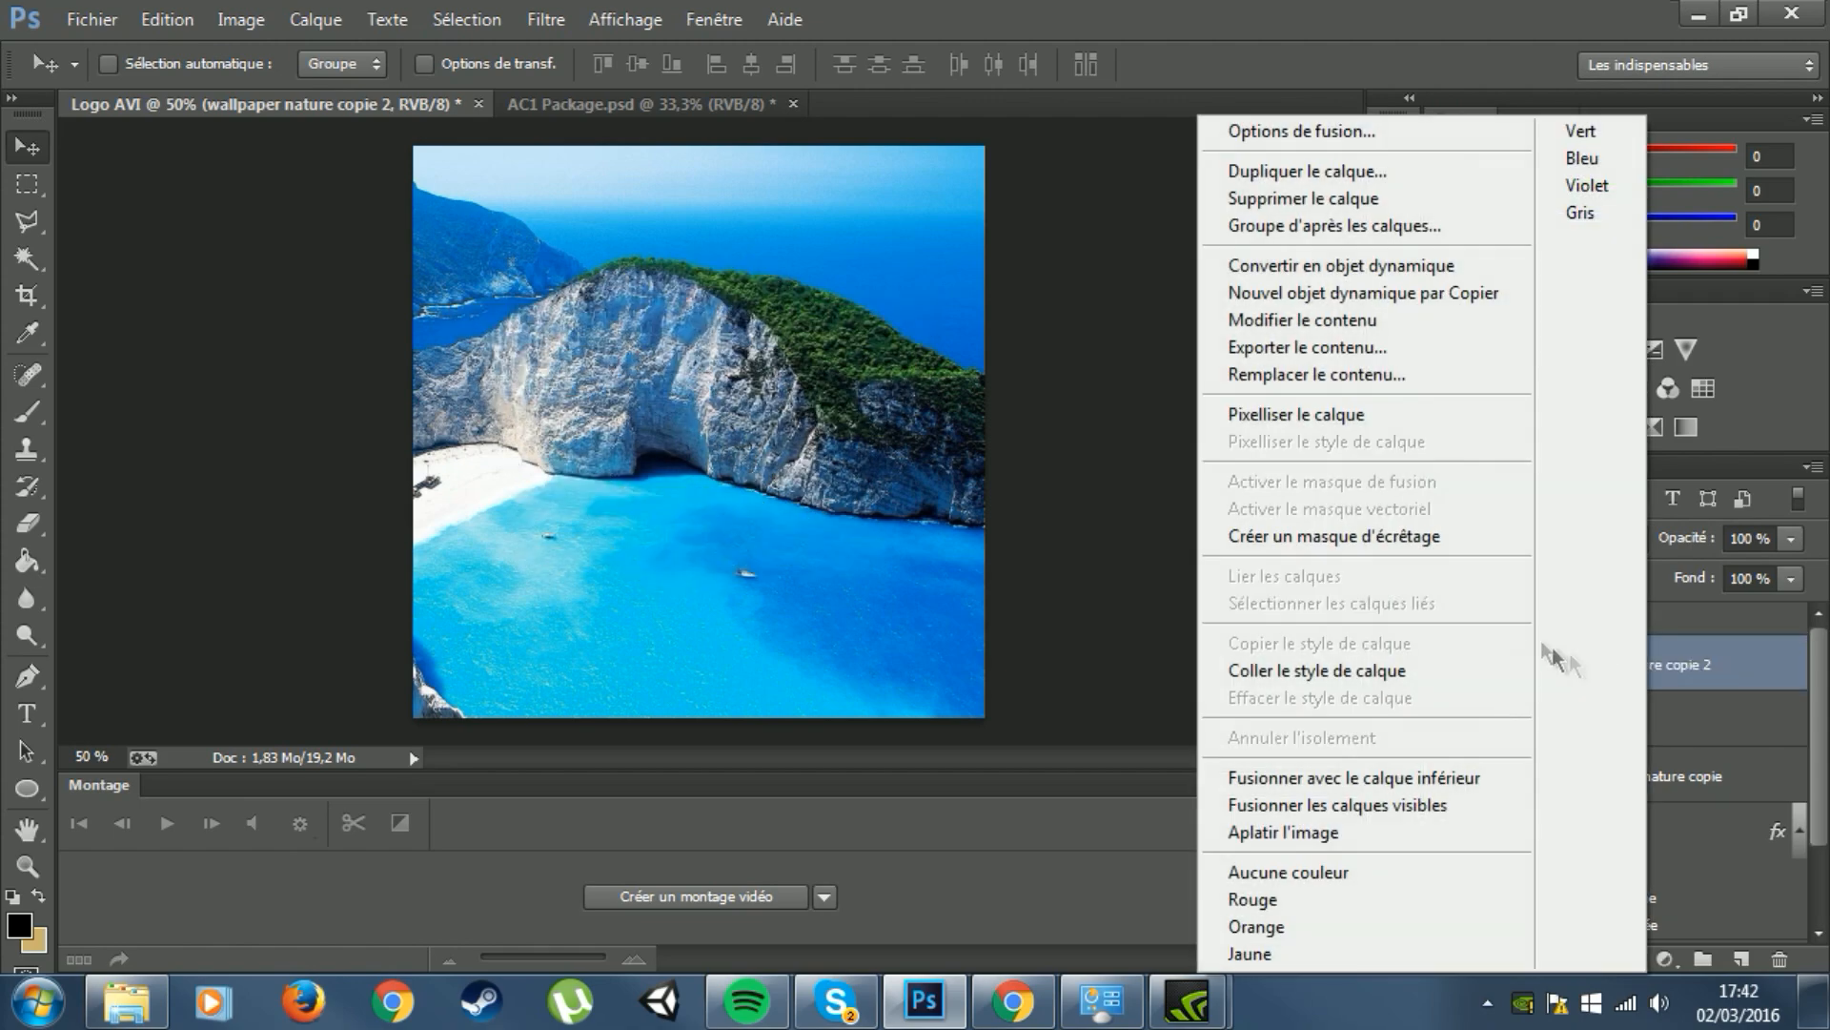
left_click(1323, 530)
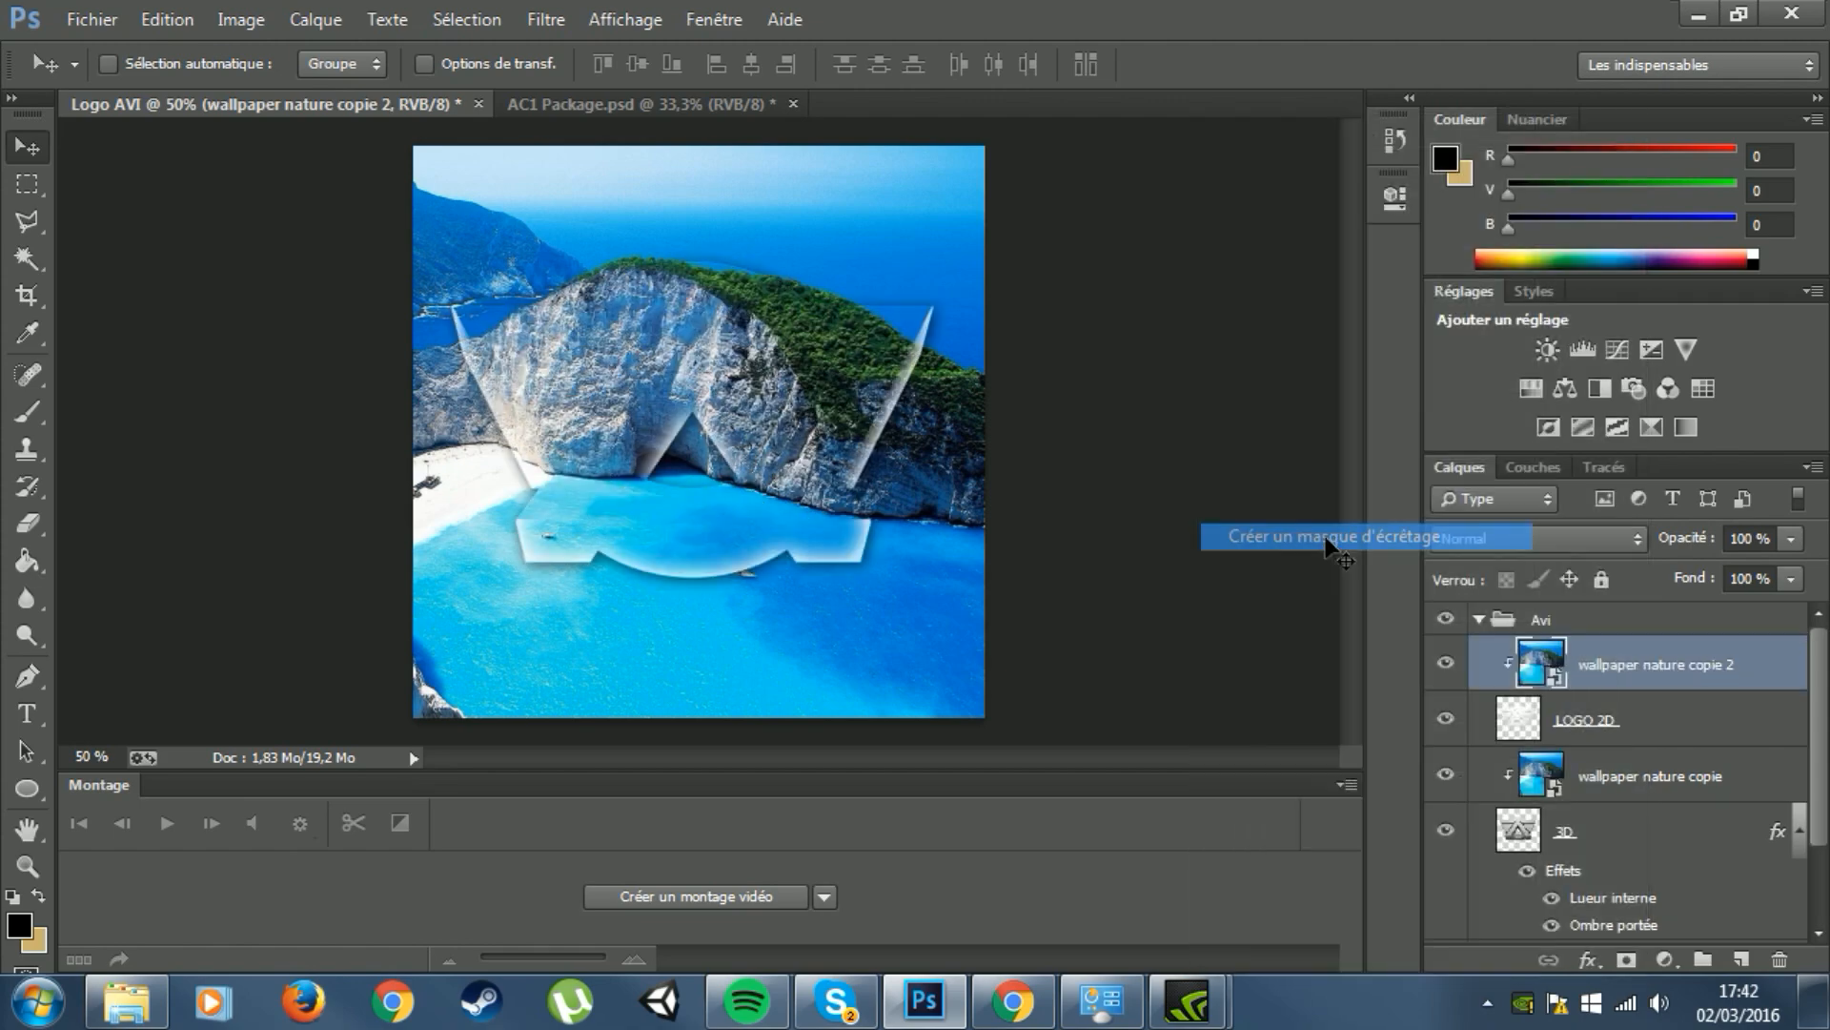
Step: Copy the 3D layer's style and paste it onto the LOGO 2D layer
double_click(1711, 732)
left_click(1653, 229)
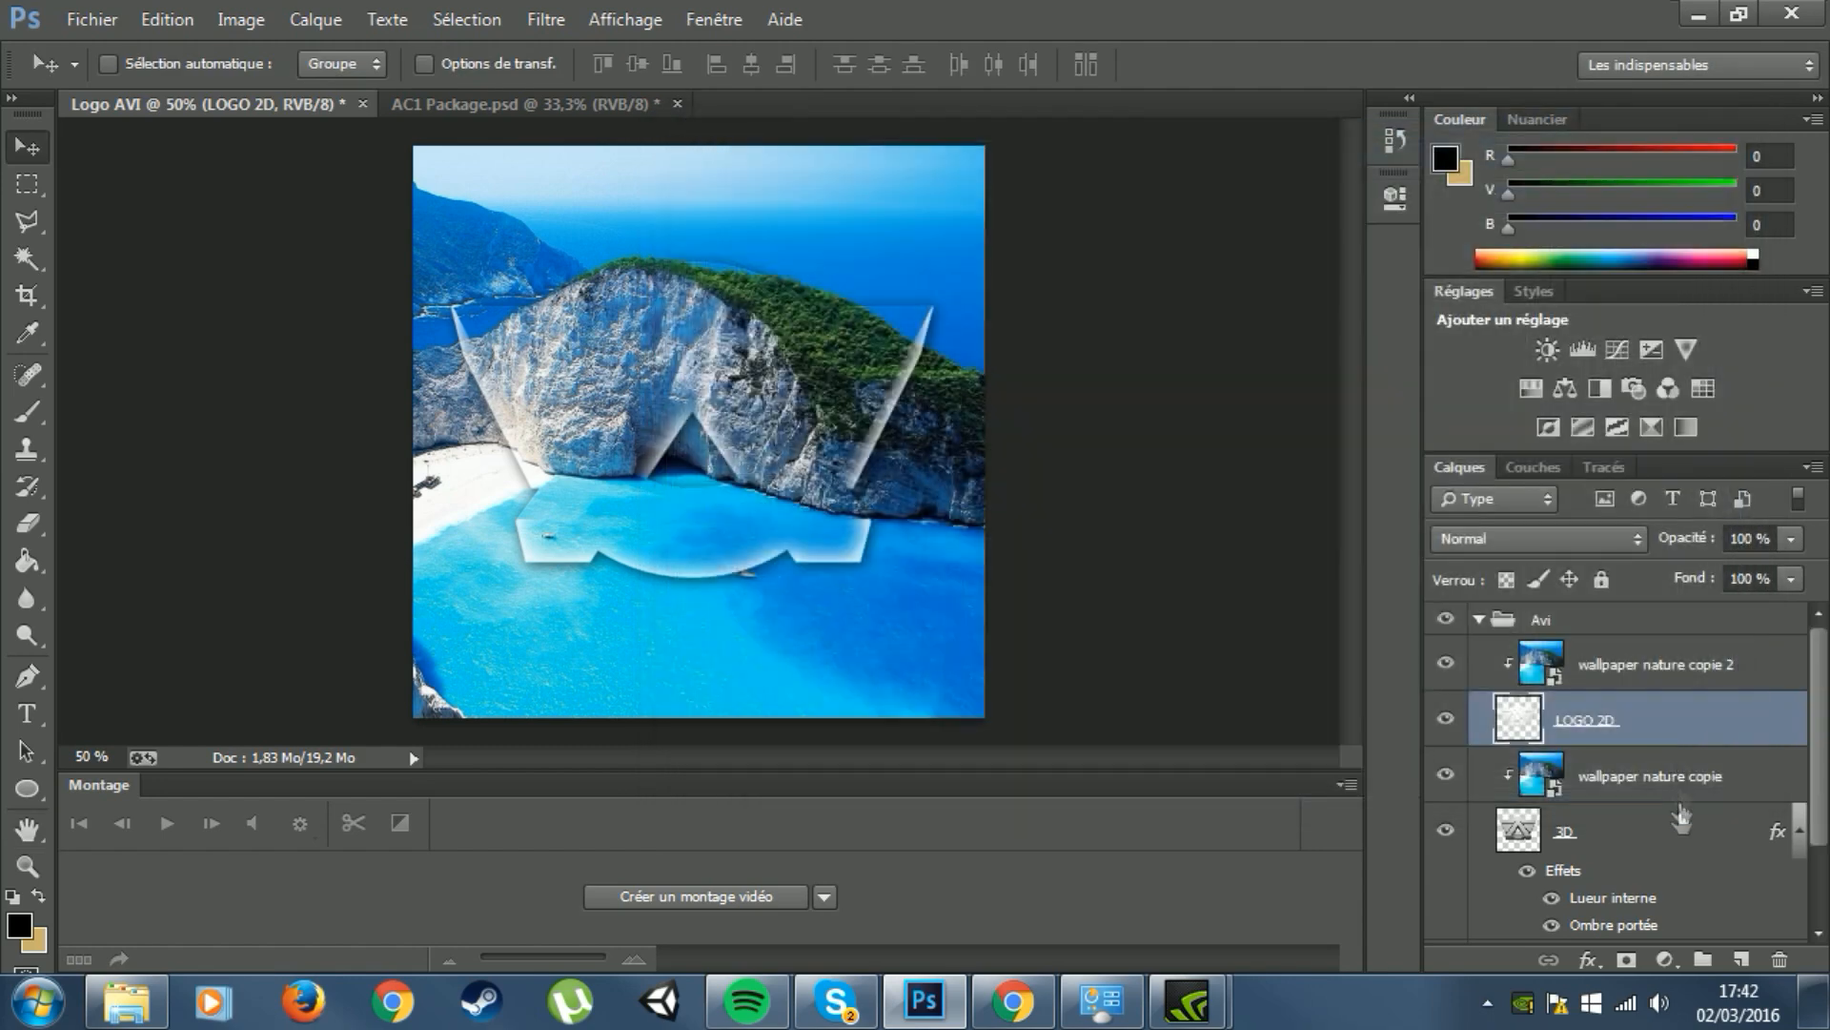
right_click(1683, 827)
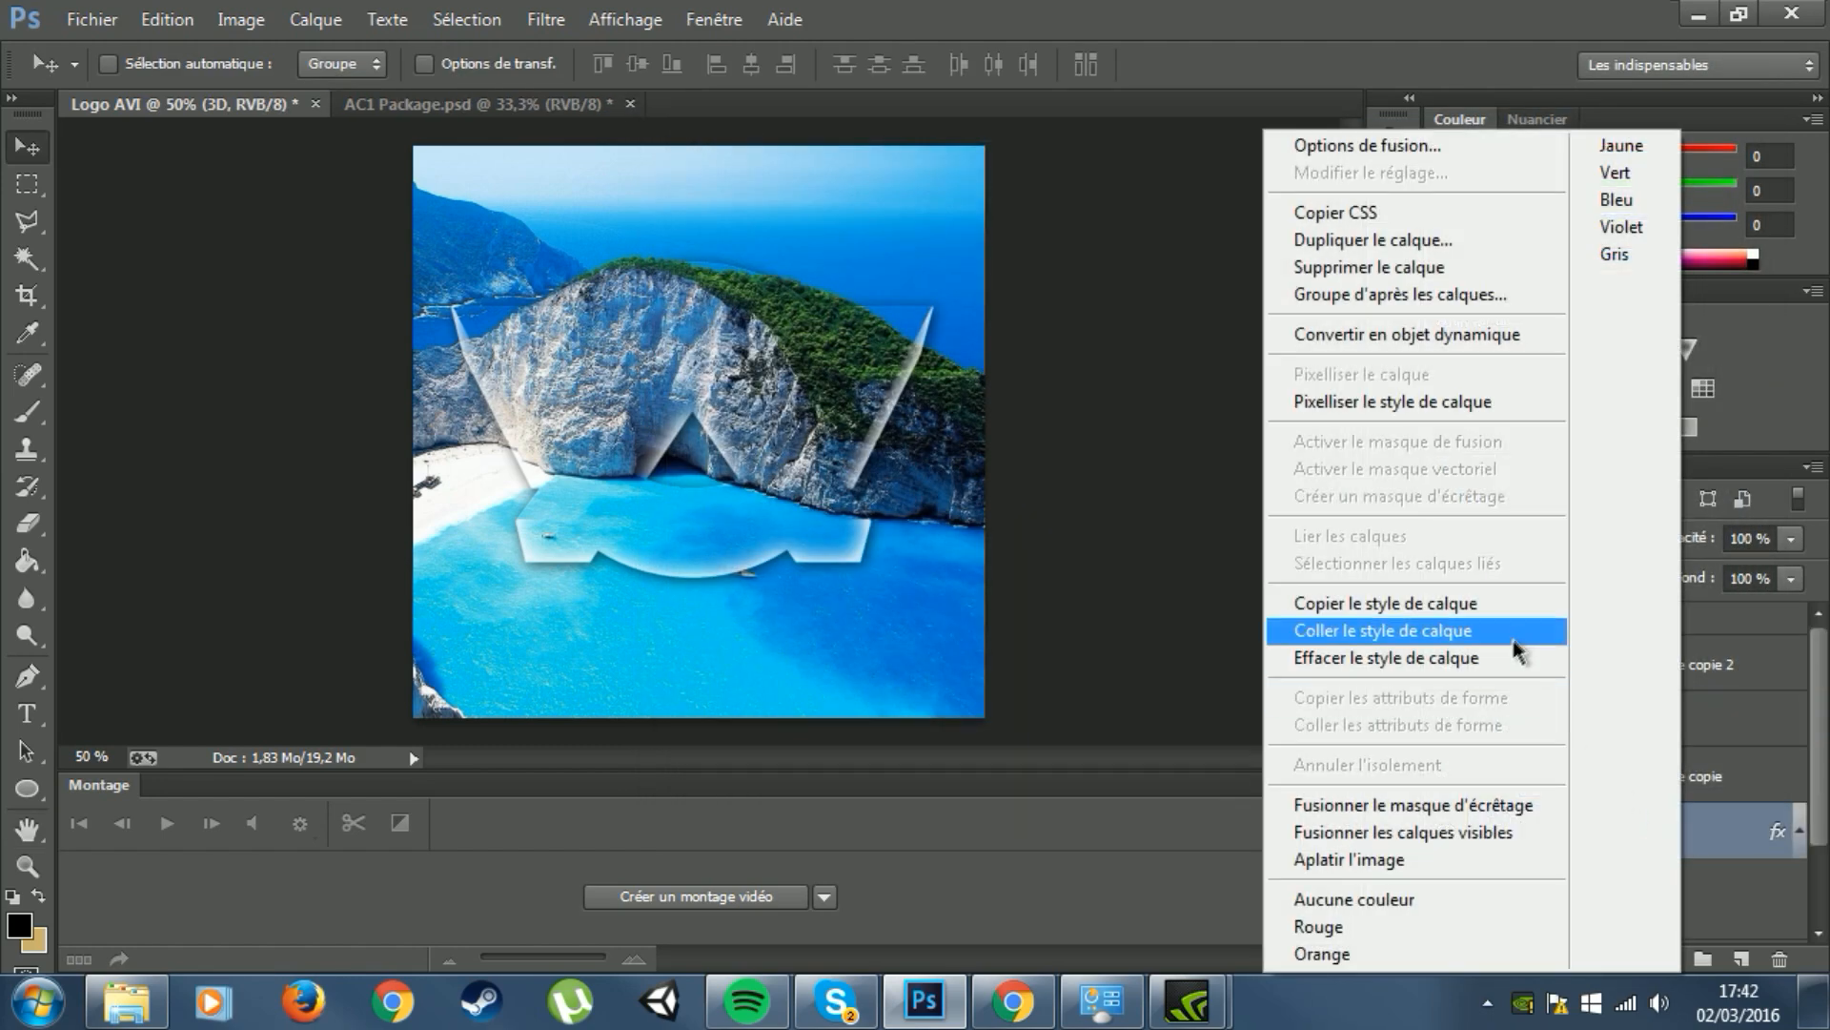
left_click(1460, 615)
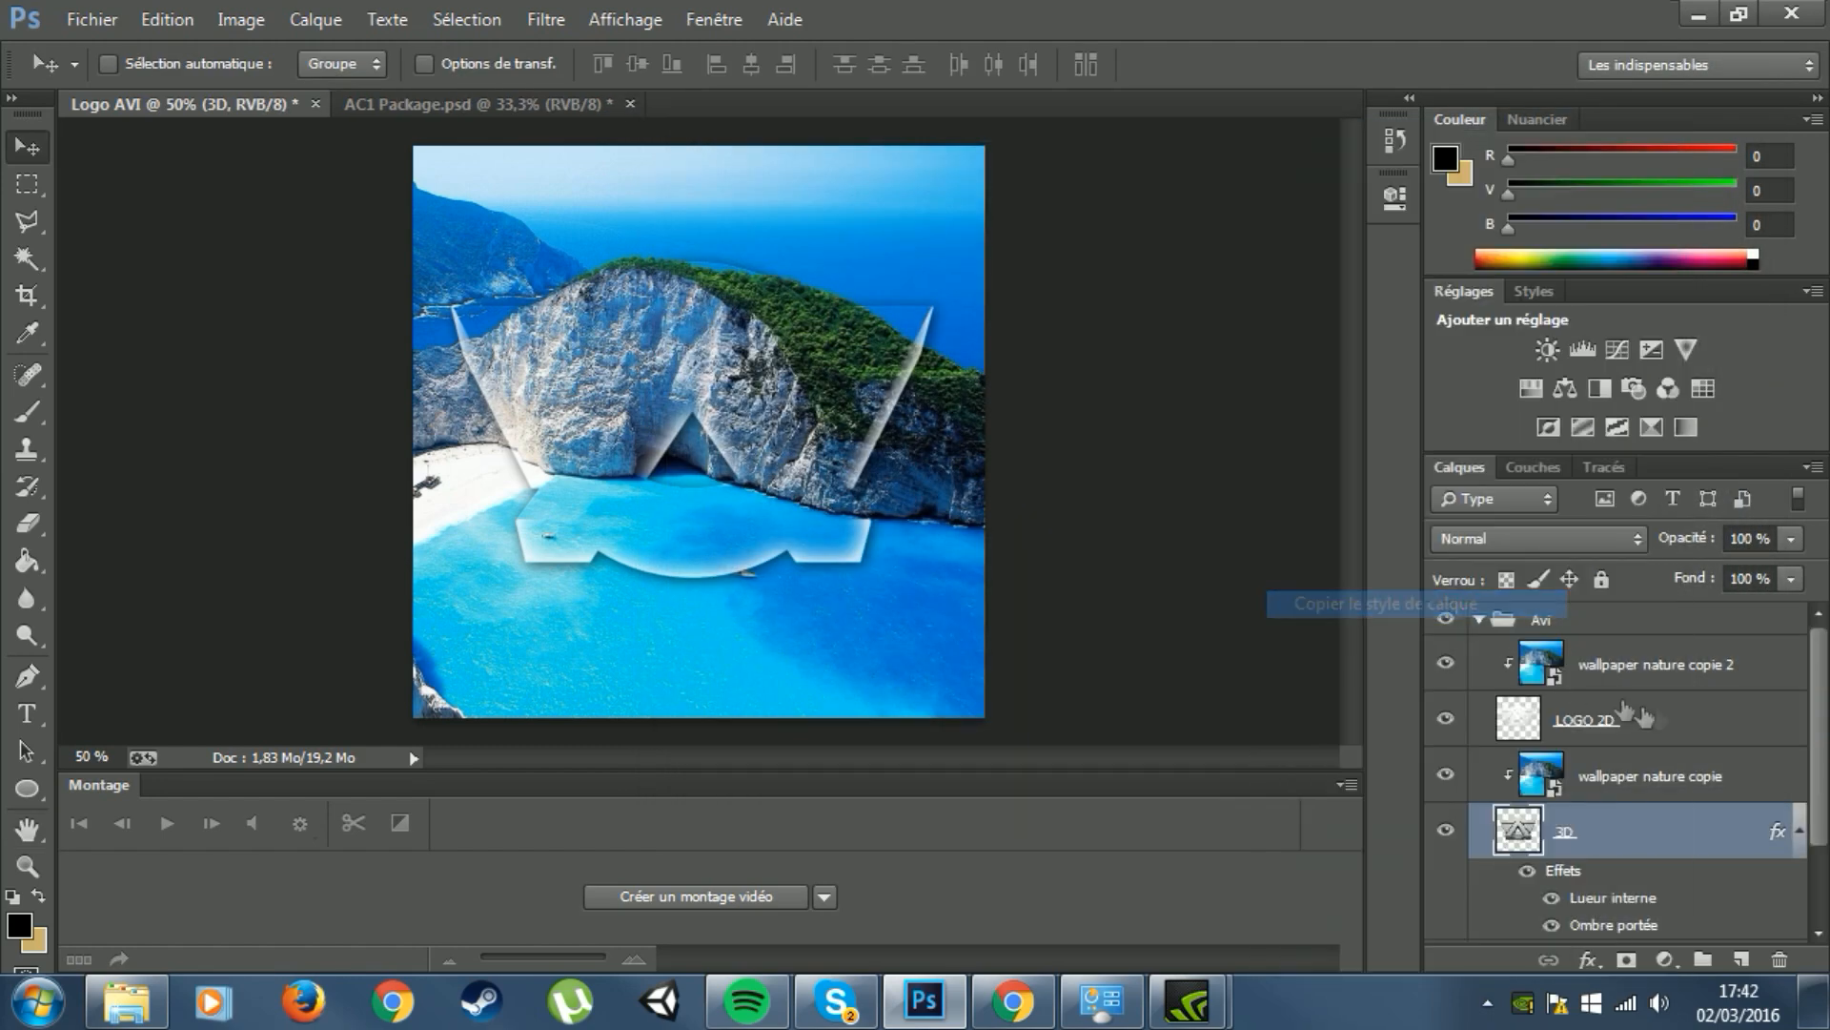
right_click(1695, 726)
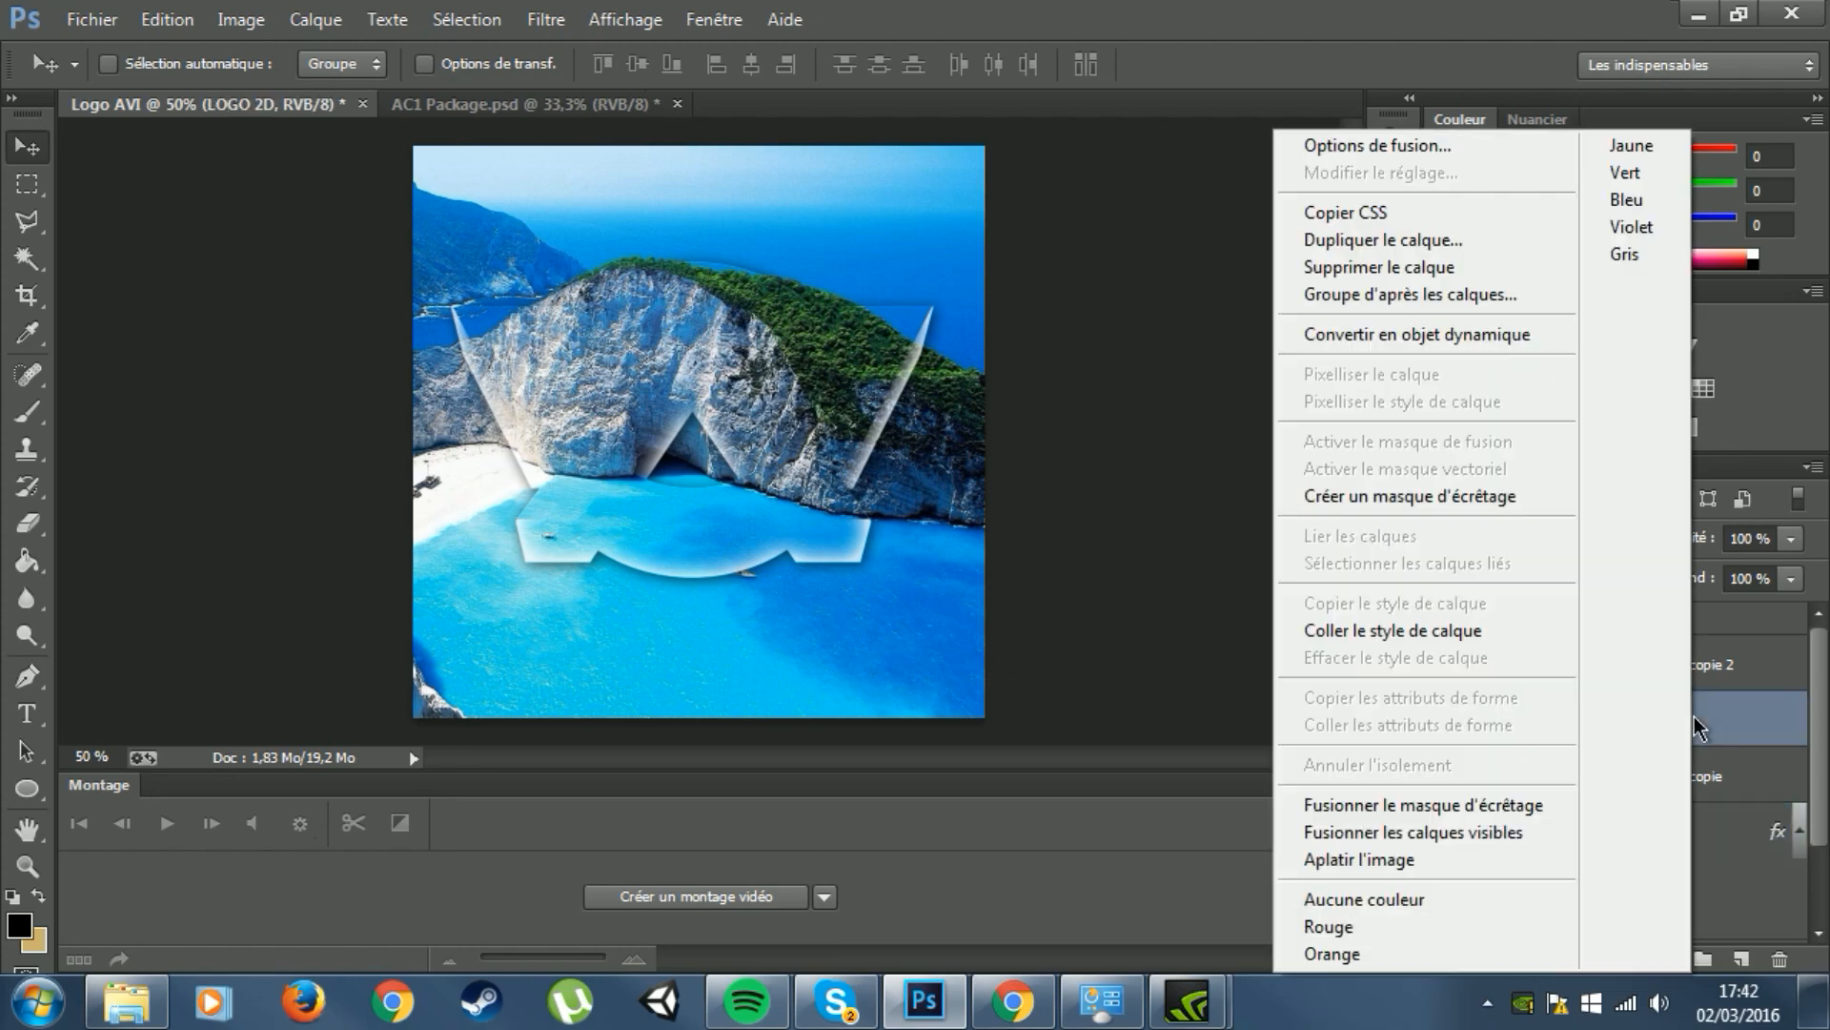
left_click(1500, 631)
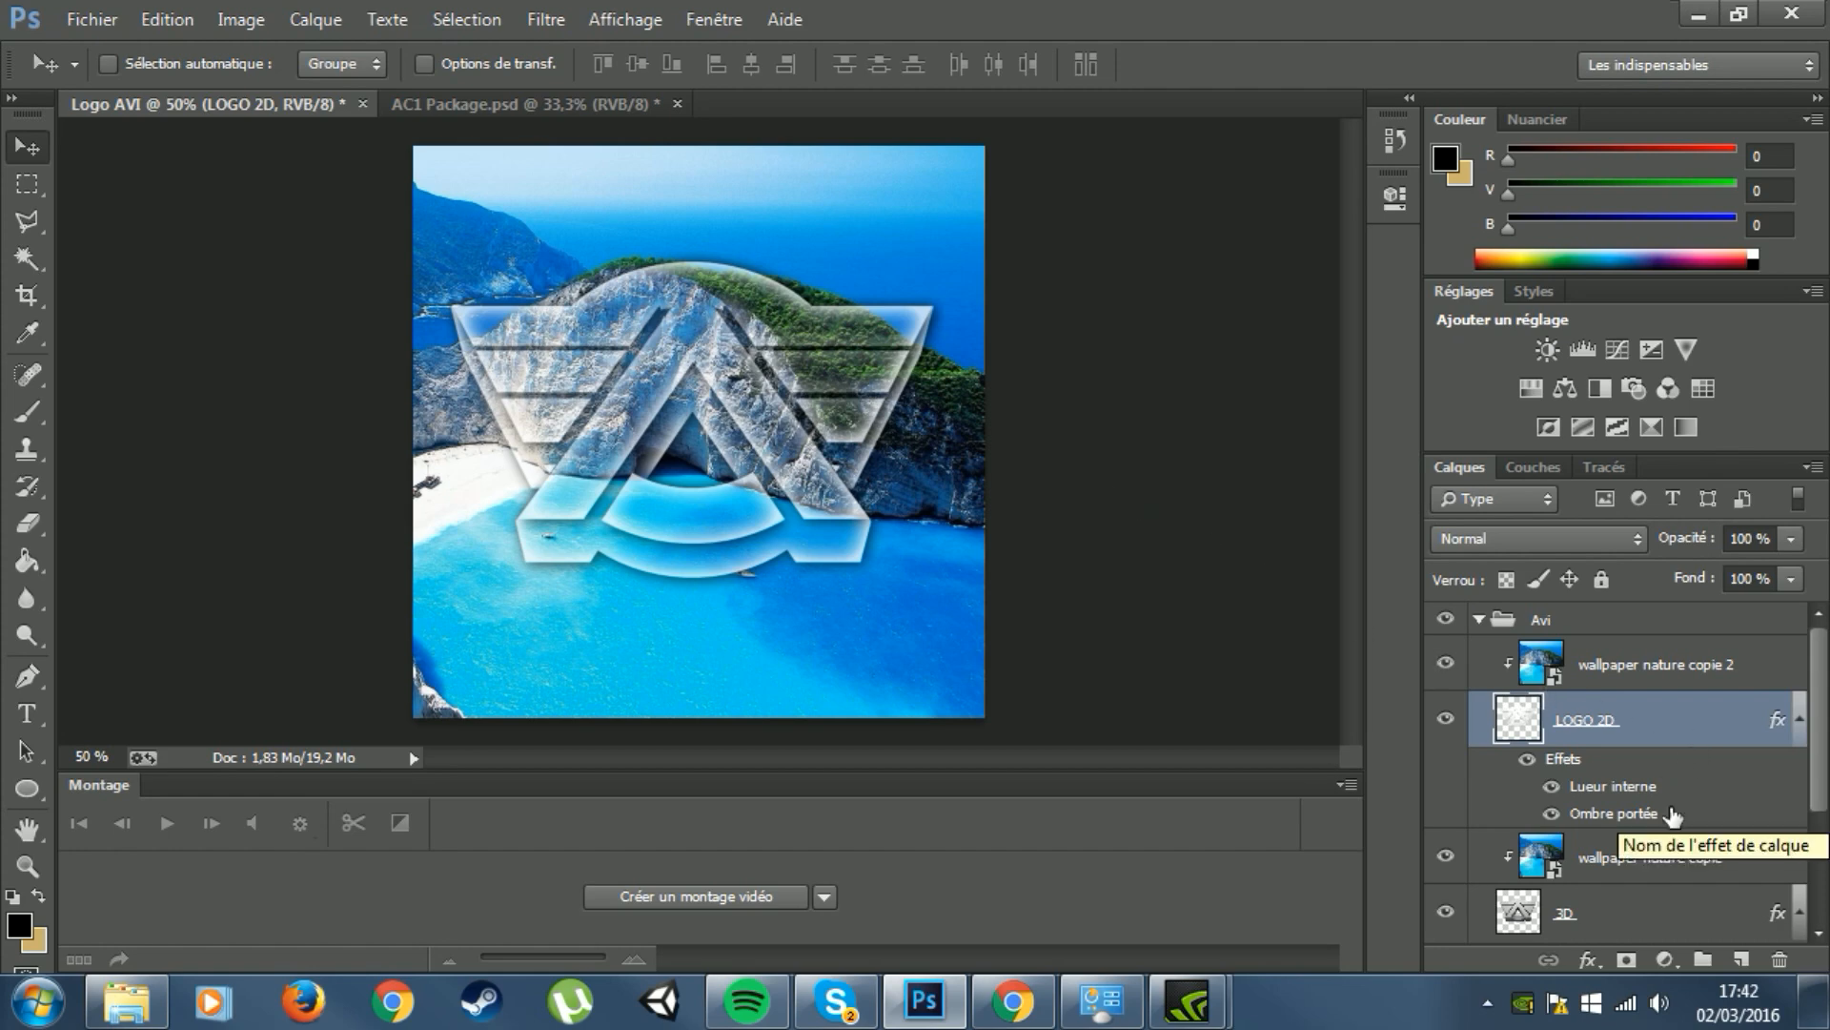
Step: Add a black color overlay at 26% opacity to the 3D layer and apply the layer style
scroll(1678, 829, "down", 1)
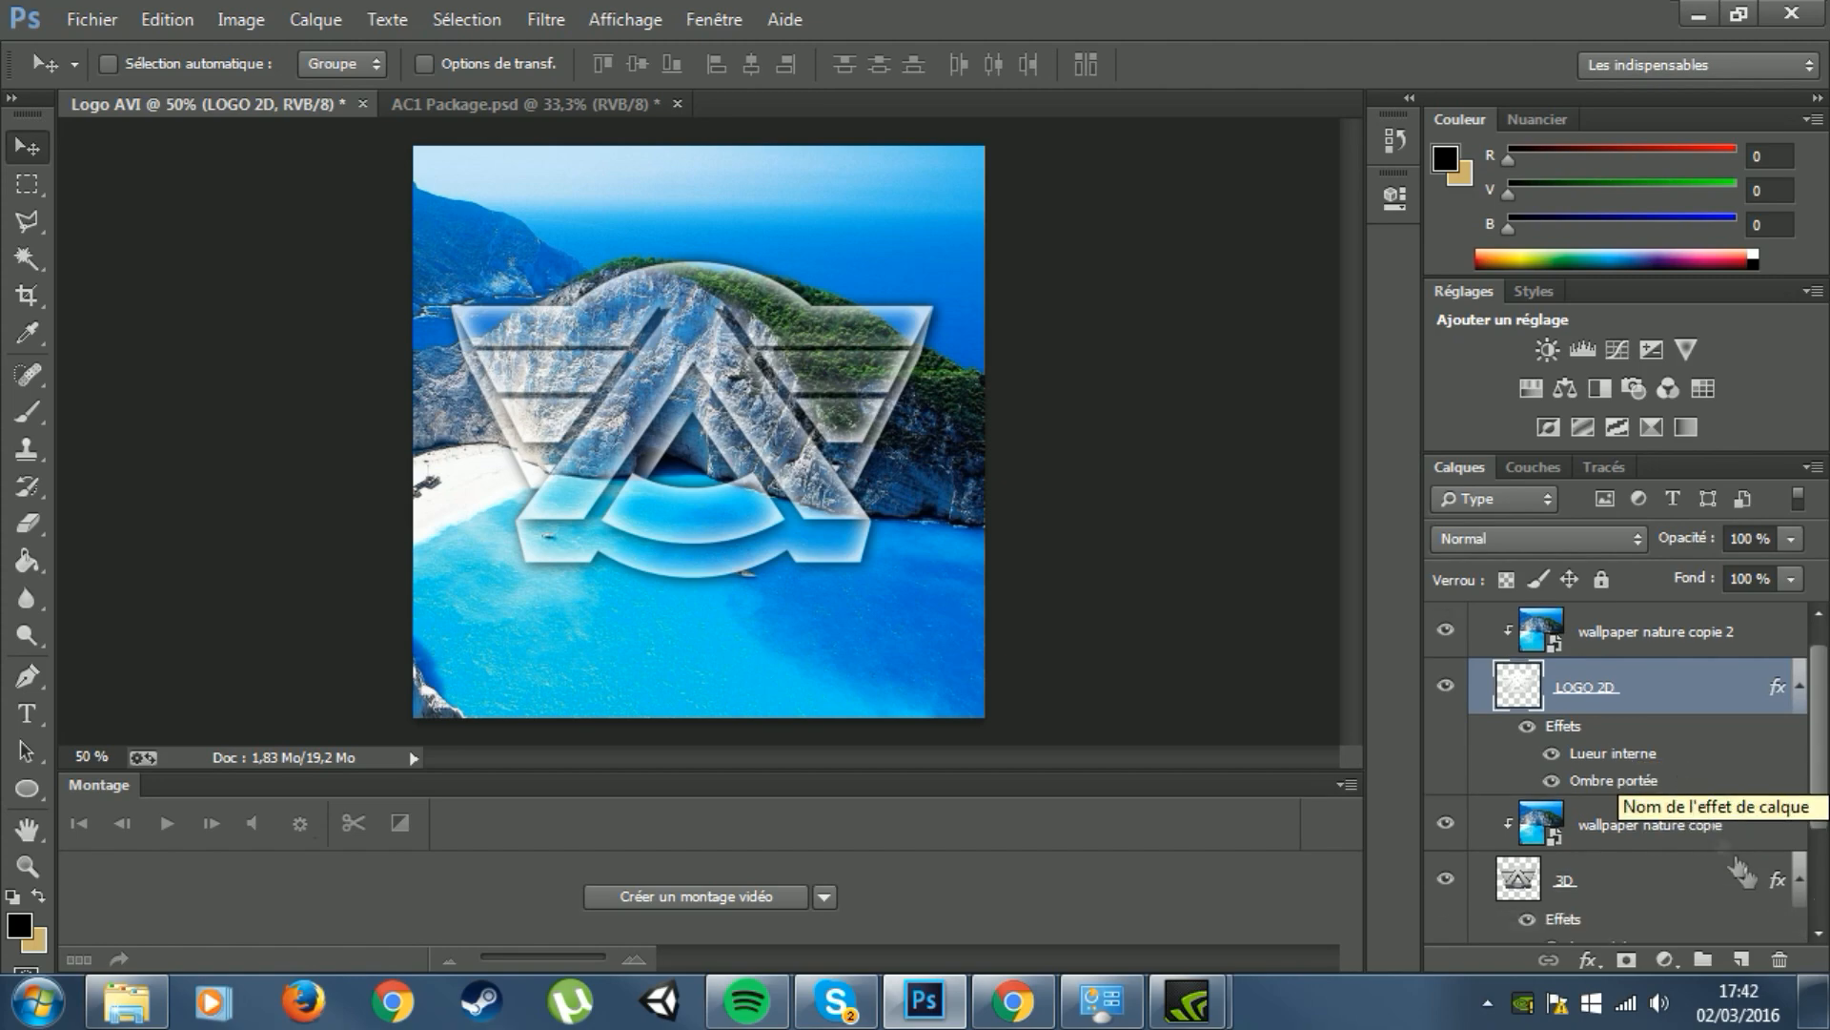
double_click(1754, 904)
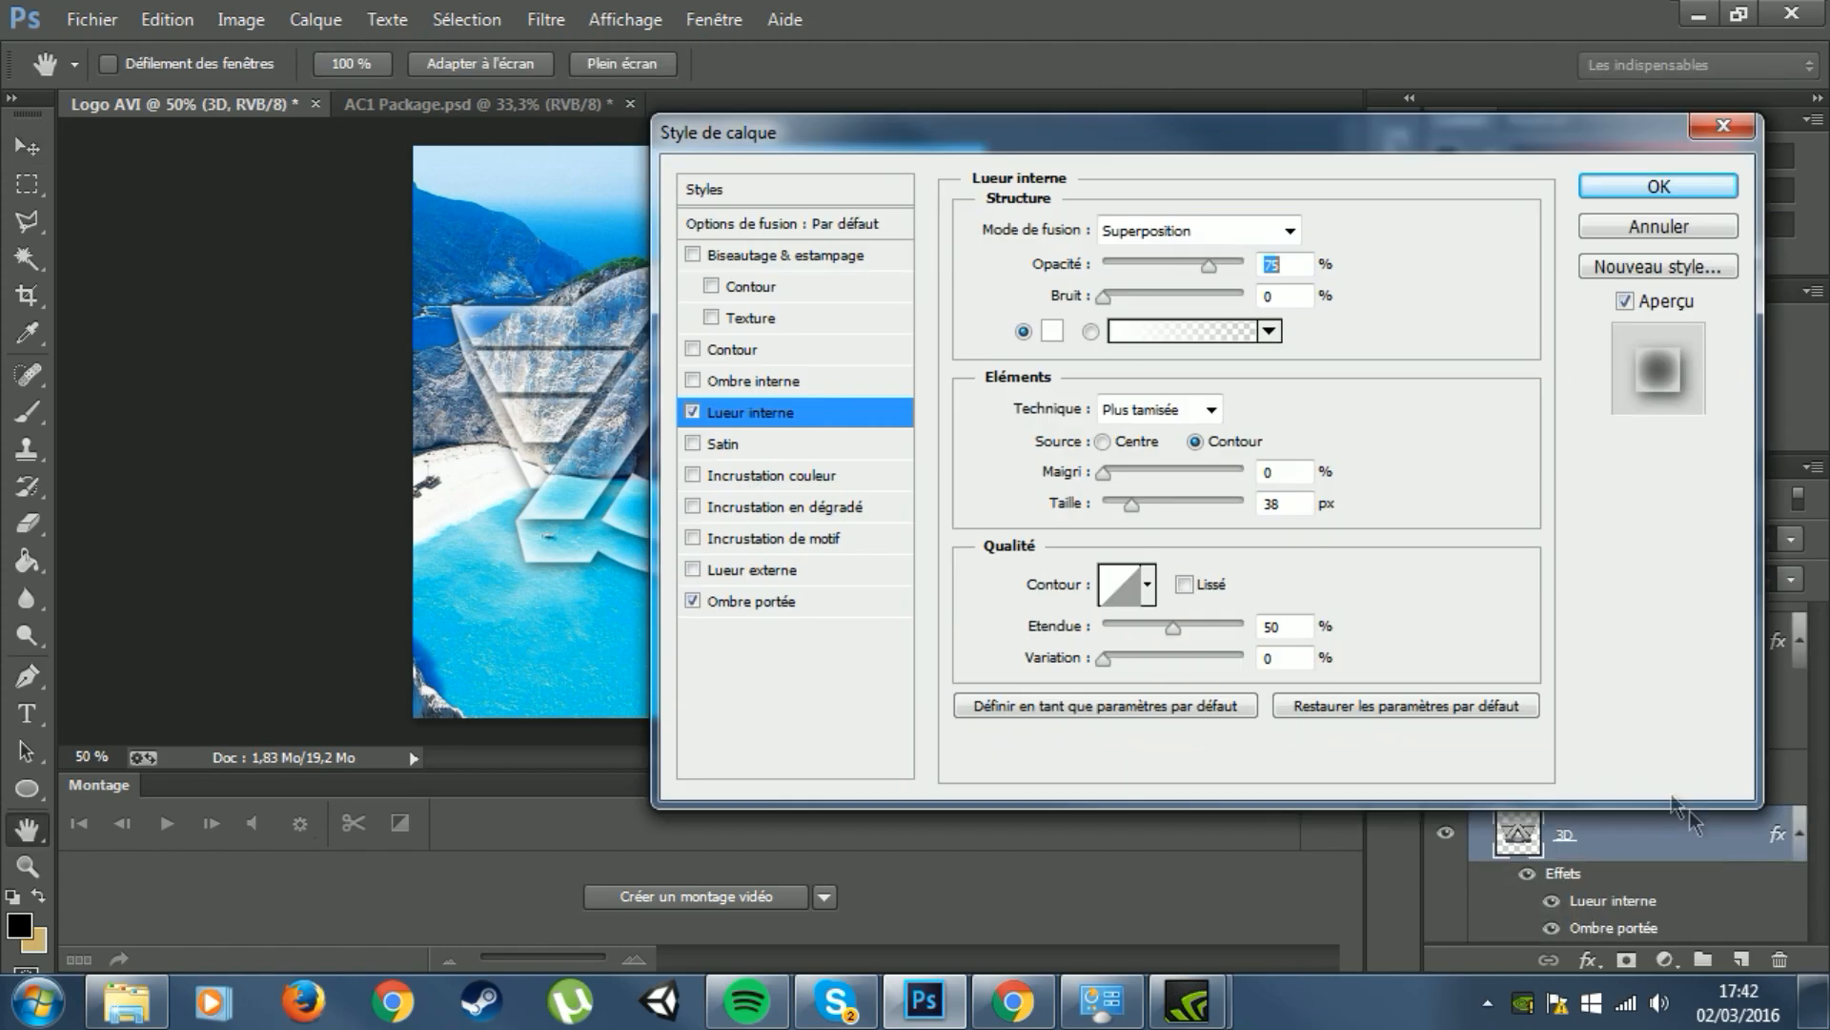
left_click_drag(1447, 140, 1619, 143)
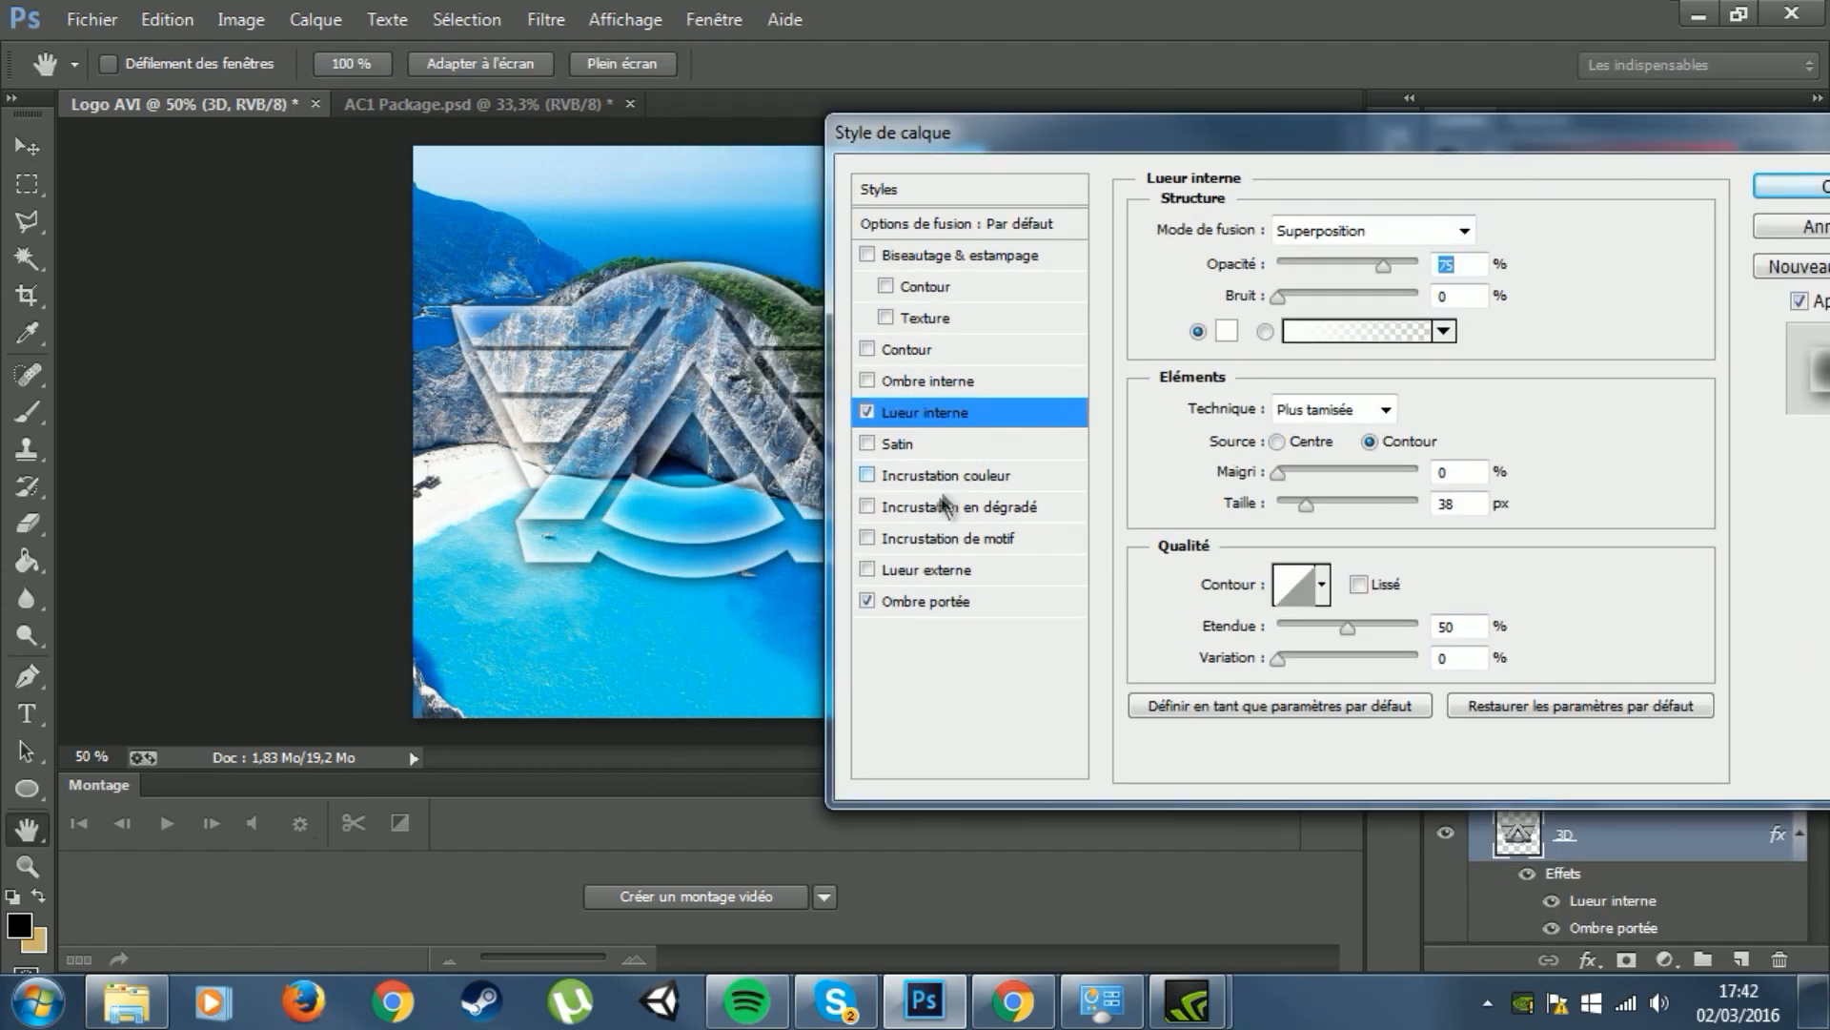
left_click(867, 474)
left_click(914, 475)
left_click(1505, 230)
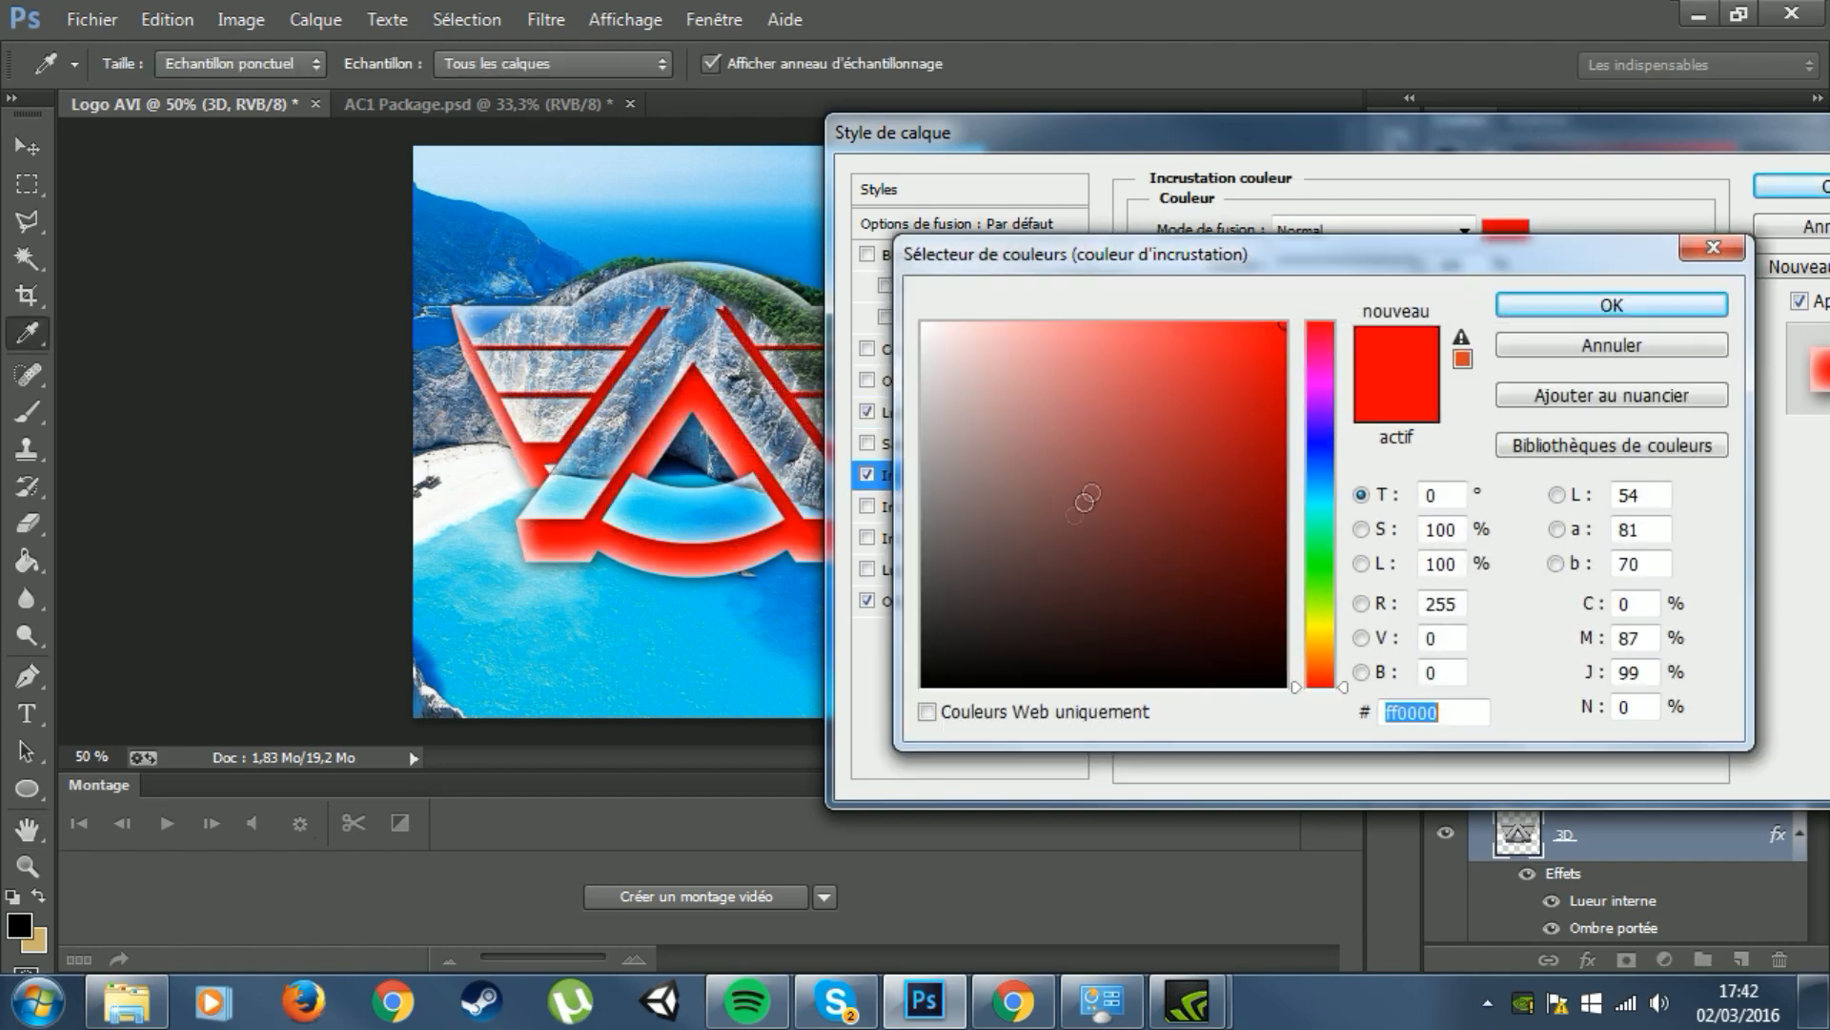
left_click(923, 685)
left_click(1568, 299)
left_click_drag(1415, 264, 1319, 271)
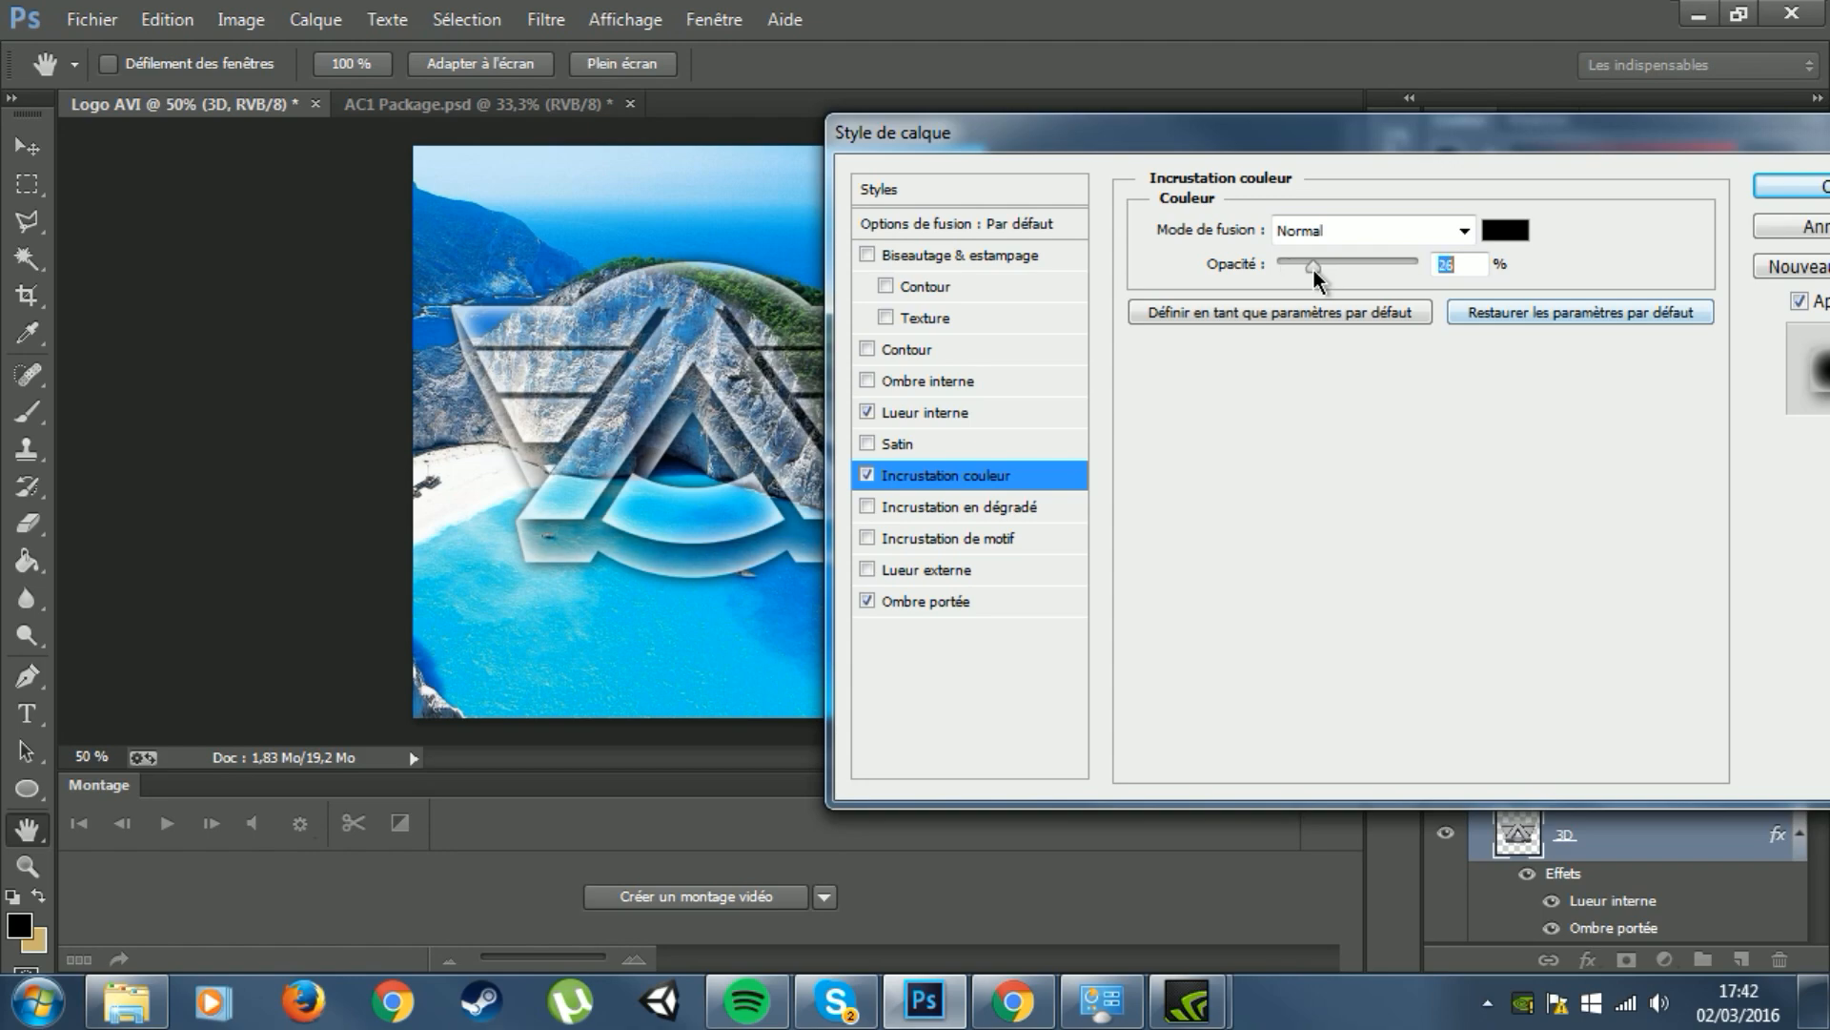
left_click(1792, 186)
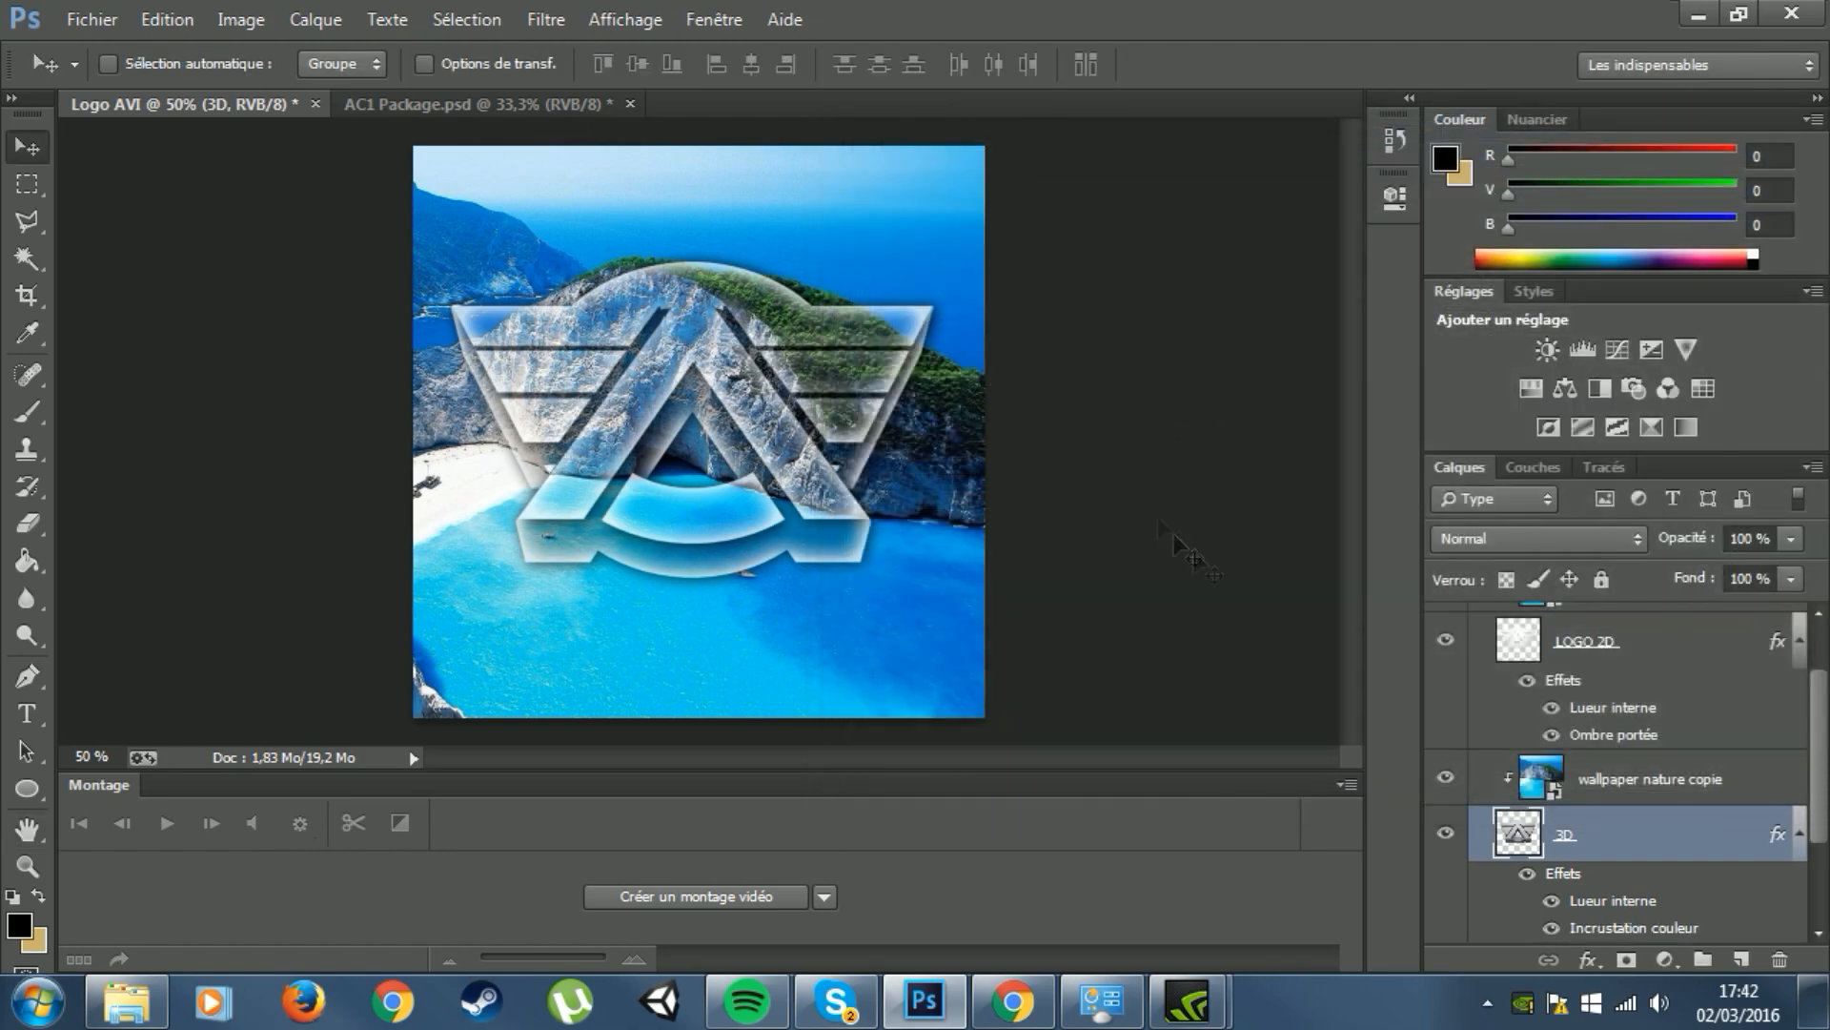
Step: Select the LOGO 2D and 3D layers together and move the logo slightly up on the canvas
scroll(1647, 780, "up", 3)
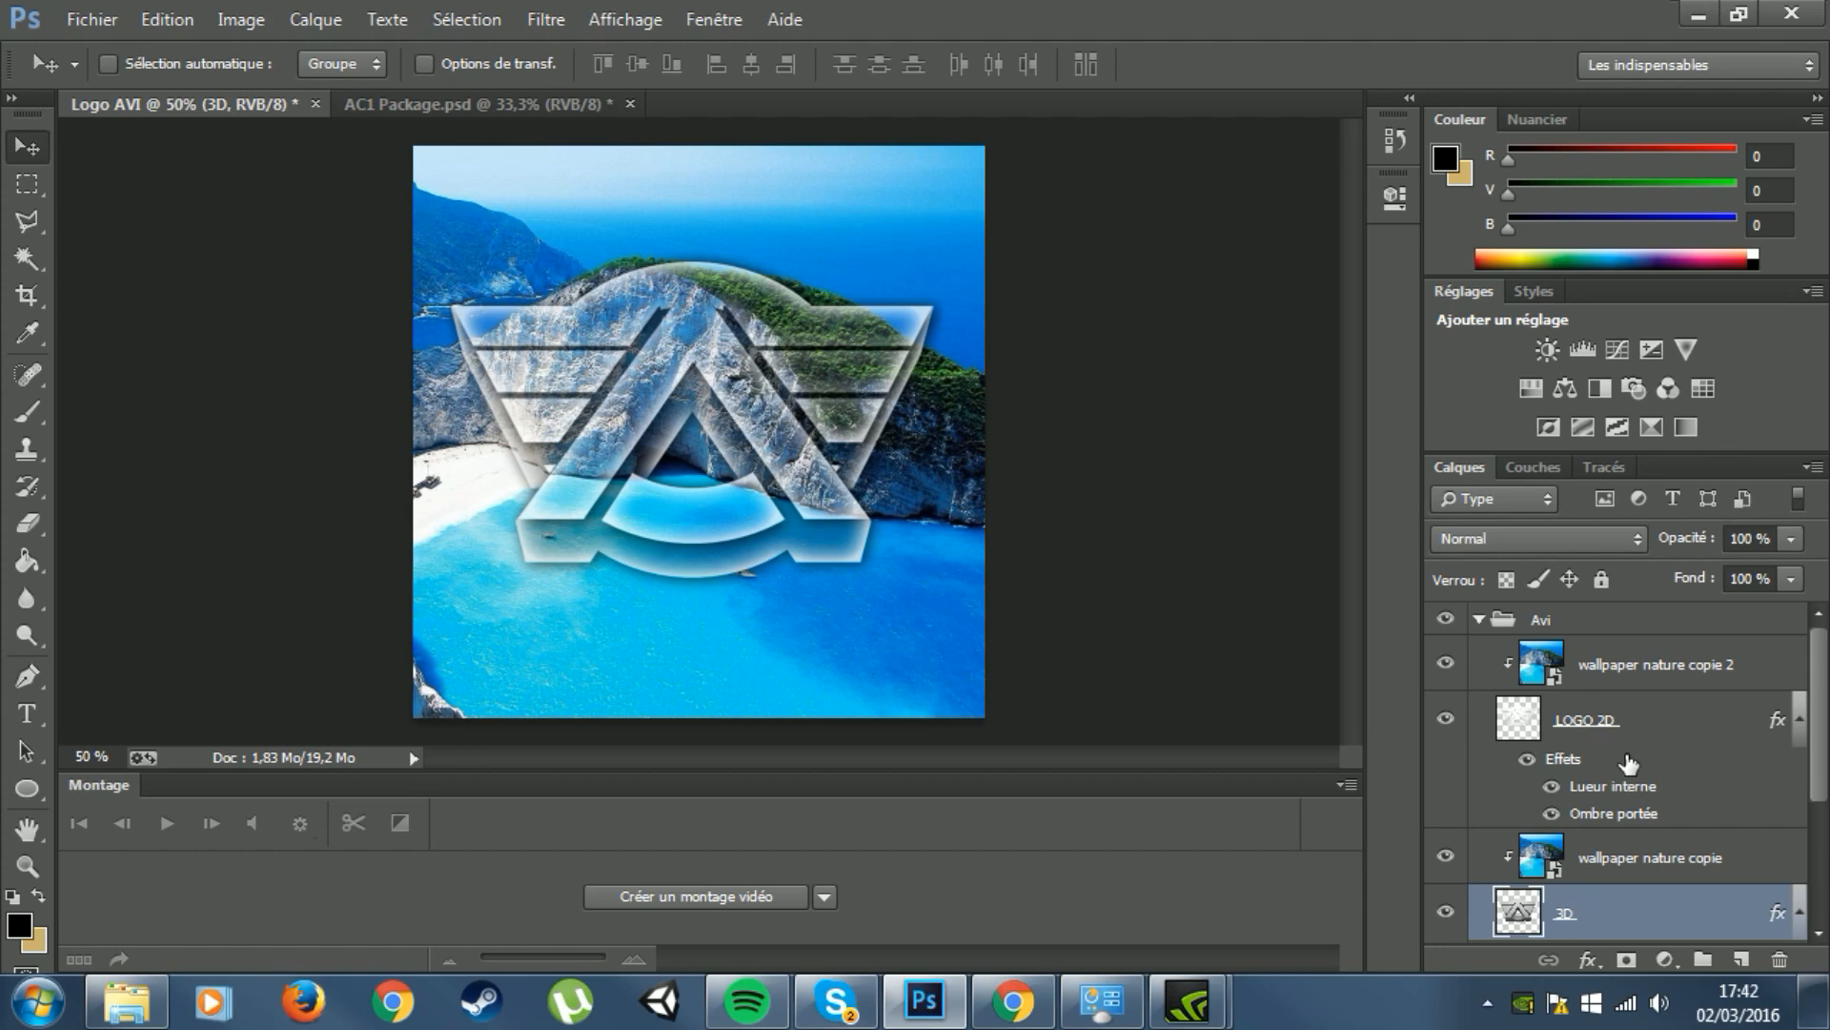
left_click(1635, 721)
scroll(1635, 763, "down", 2)
left_click(1659, 818, "ctrl")
mouse_move(685, 469)
left_mouse_down()
mouse_move(696, 424)
mouse_move(701, 458)
left_mouse_up()
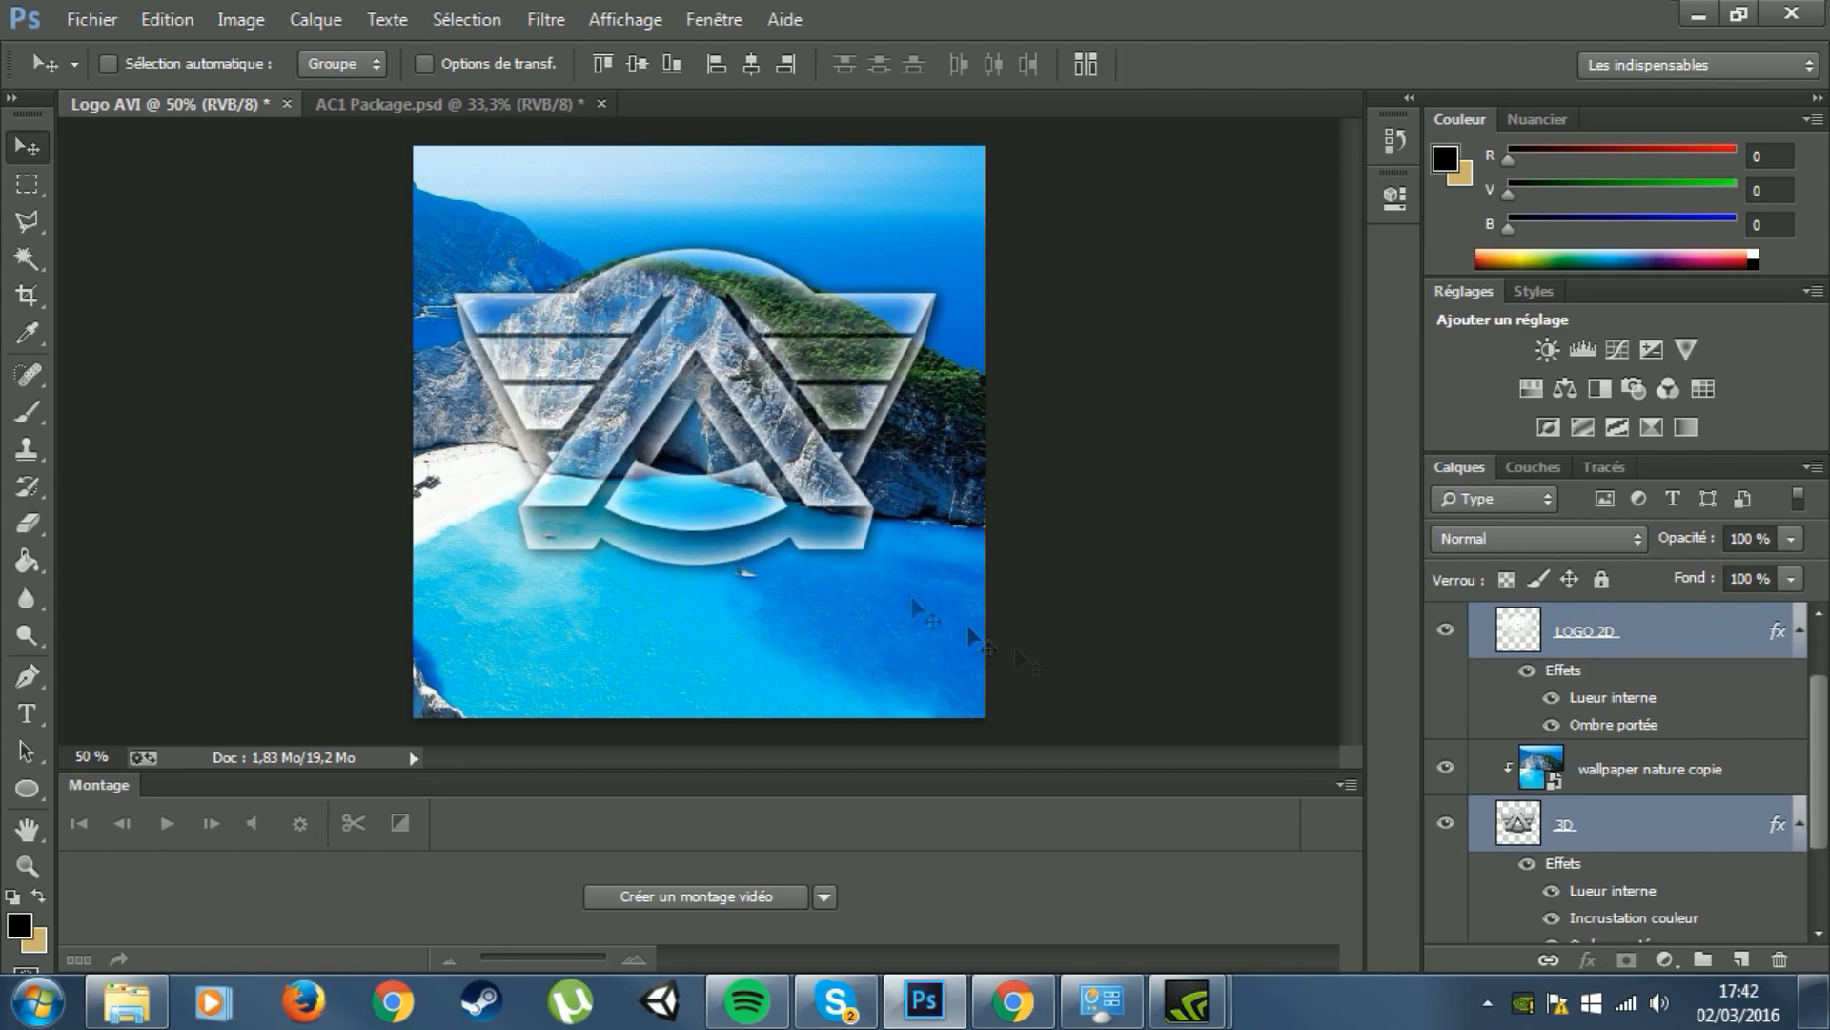
Step: Enable the Satin effect on the wallpaper nature layer, compare the image with and without it, and display its settings
scroll(1678, 801, "down", 3)
double_click(1734, 864)
left_click_drag(1406, 141, 1572, 148)
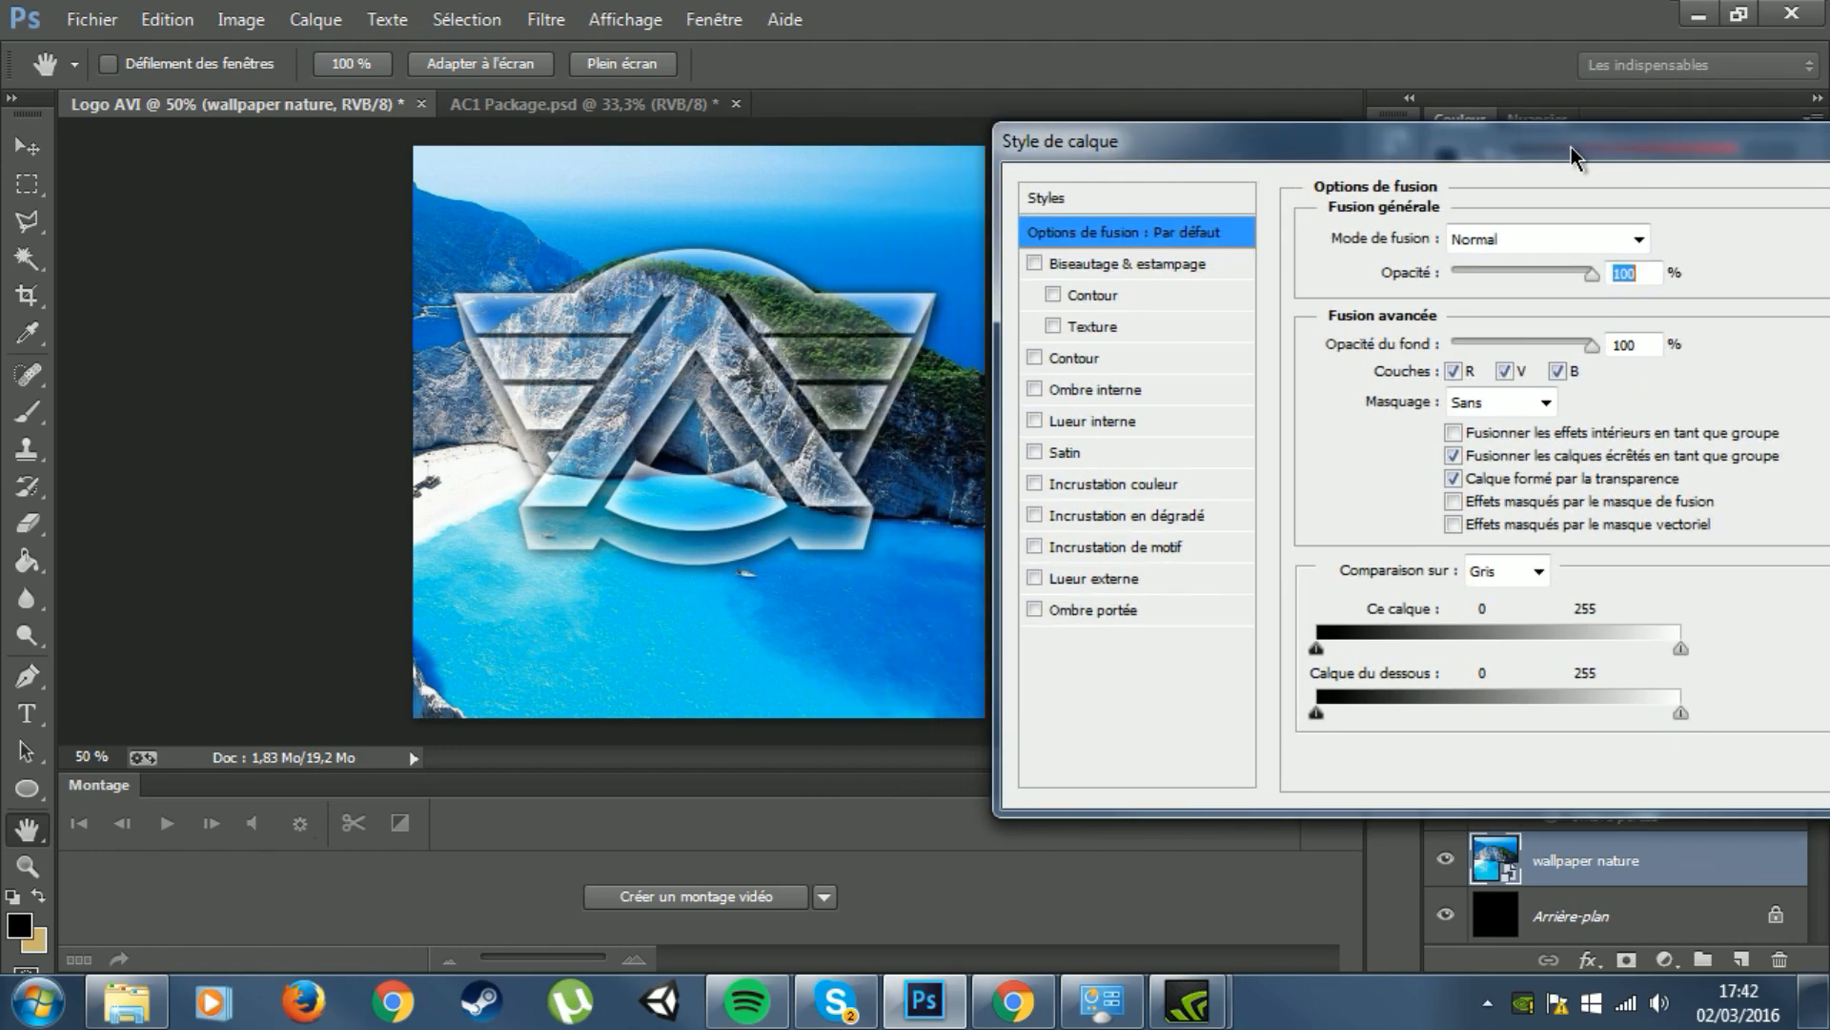
left_click(1034, 451)
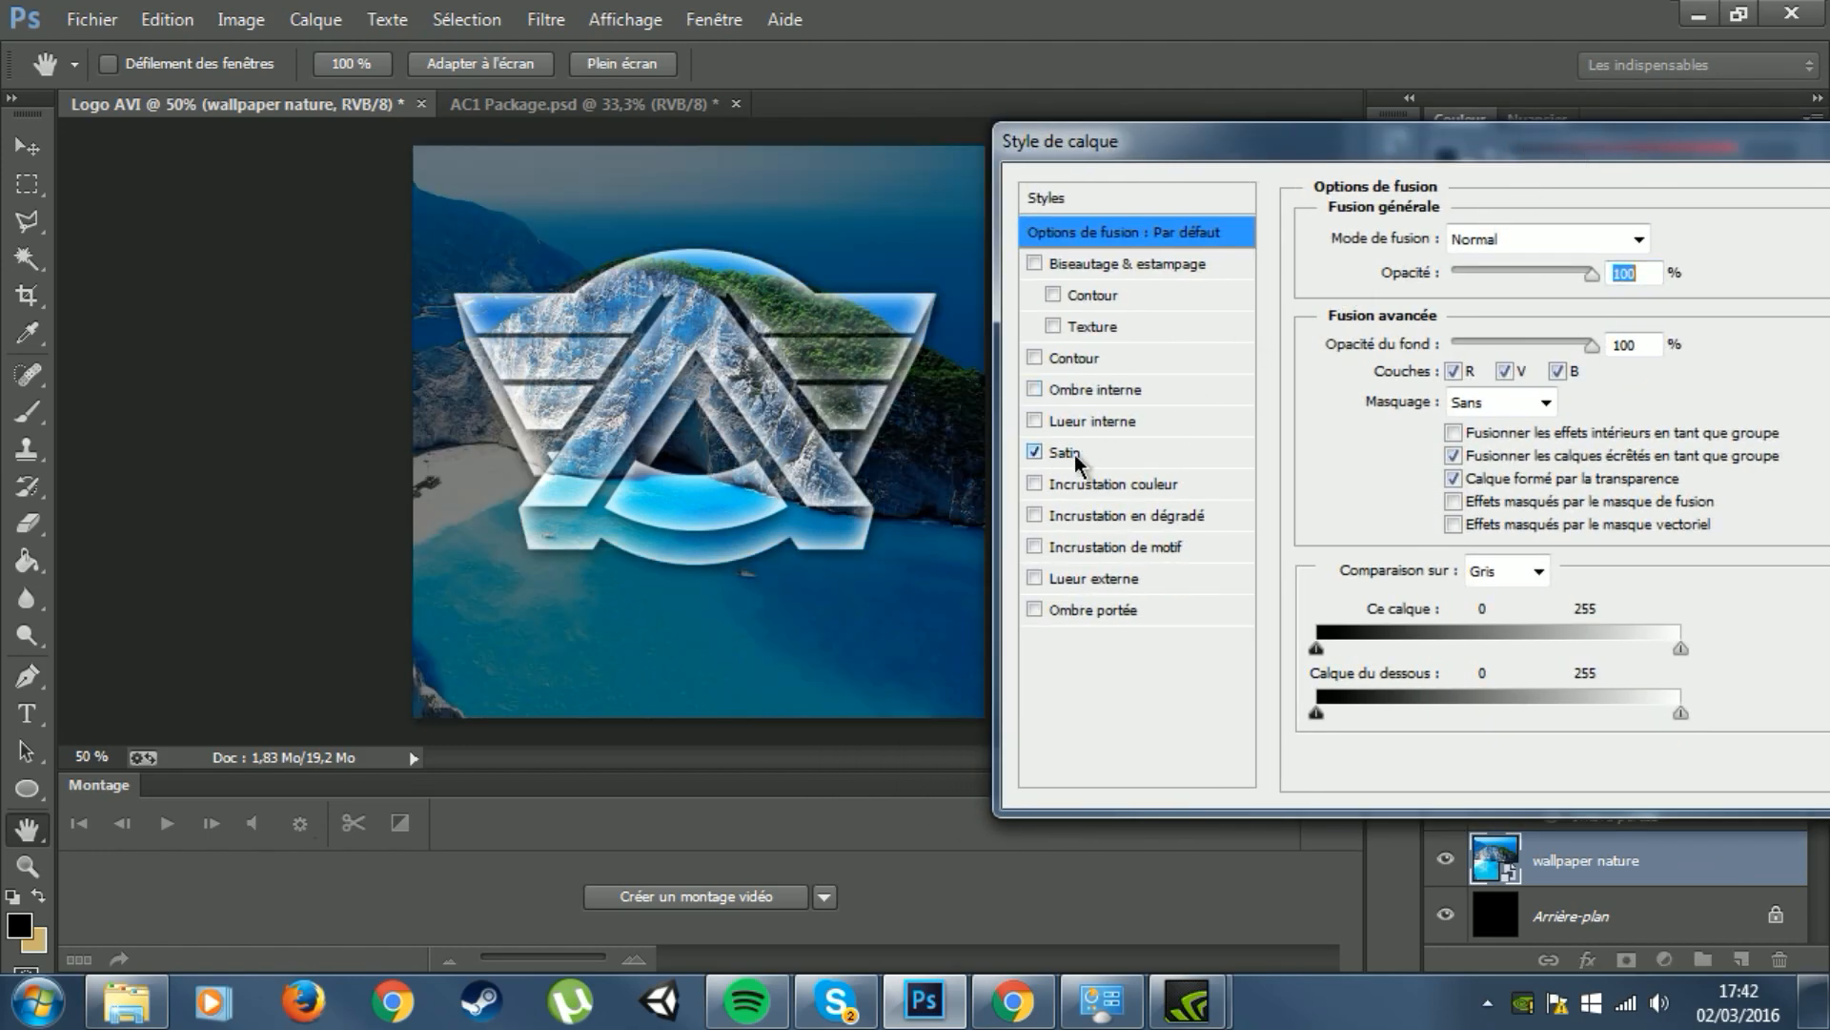
left_click(1034, 452)
left_click(1034, 451)
left_click(1034, 452)
left_click(1034, 452)
left_click(1073, 450)
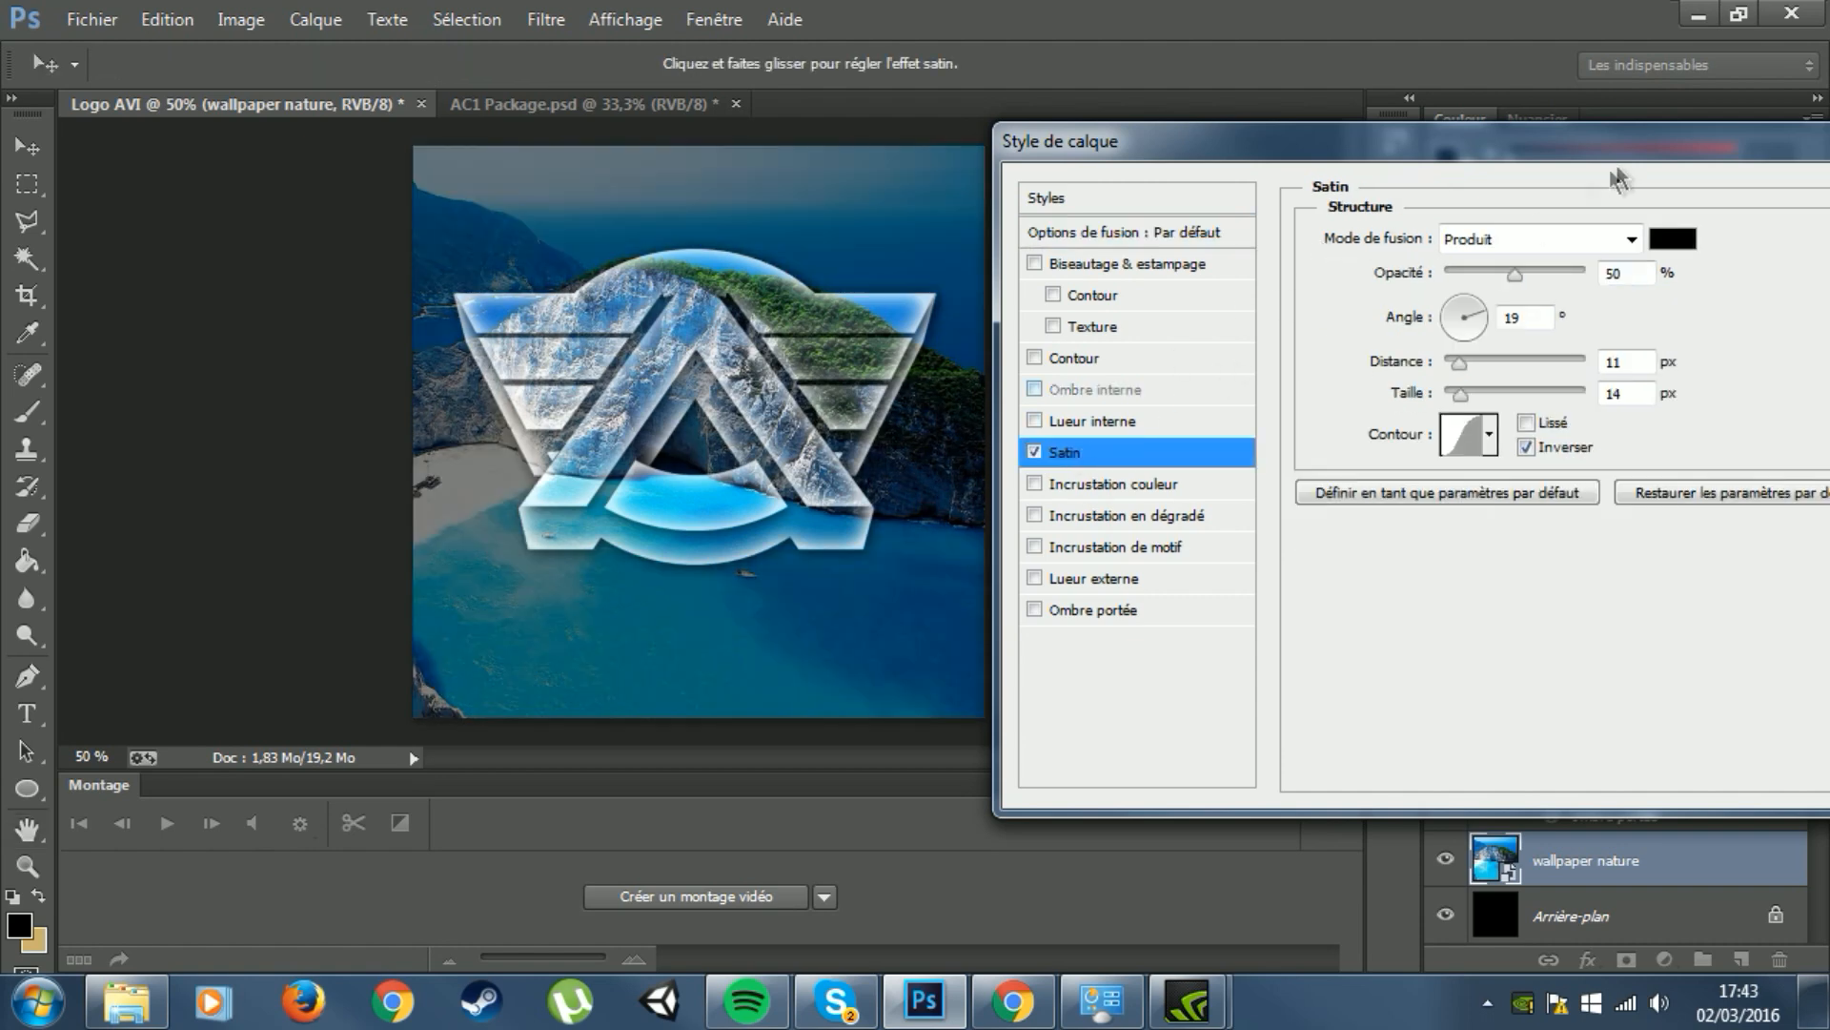
Step: Set the satin opacity to 30%, compare the image with and without the effect, and apply the layer style
left_click_drag(1531, 282, 1541, 278)
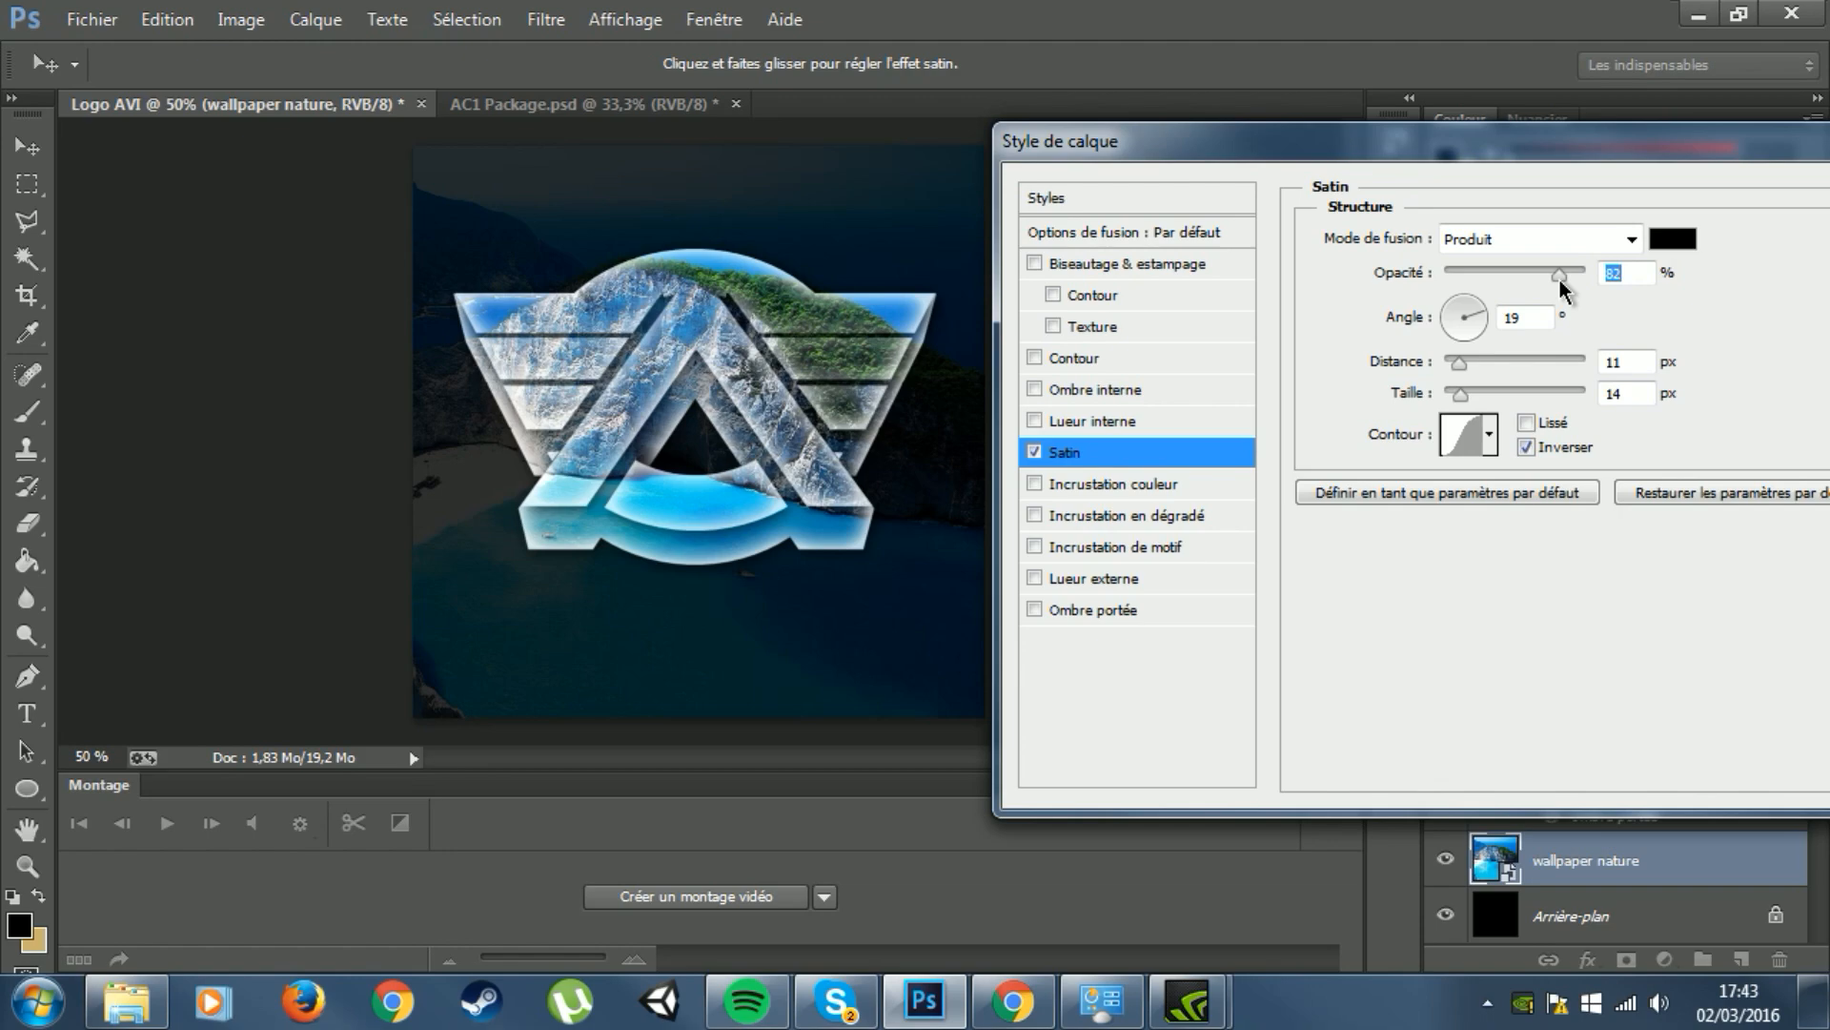
left_click_drag(1530, 160, 1499, 246)
left_click_drag(1437, 381, 1409, 385)
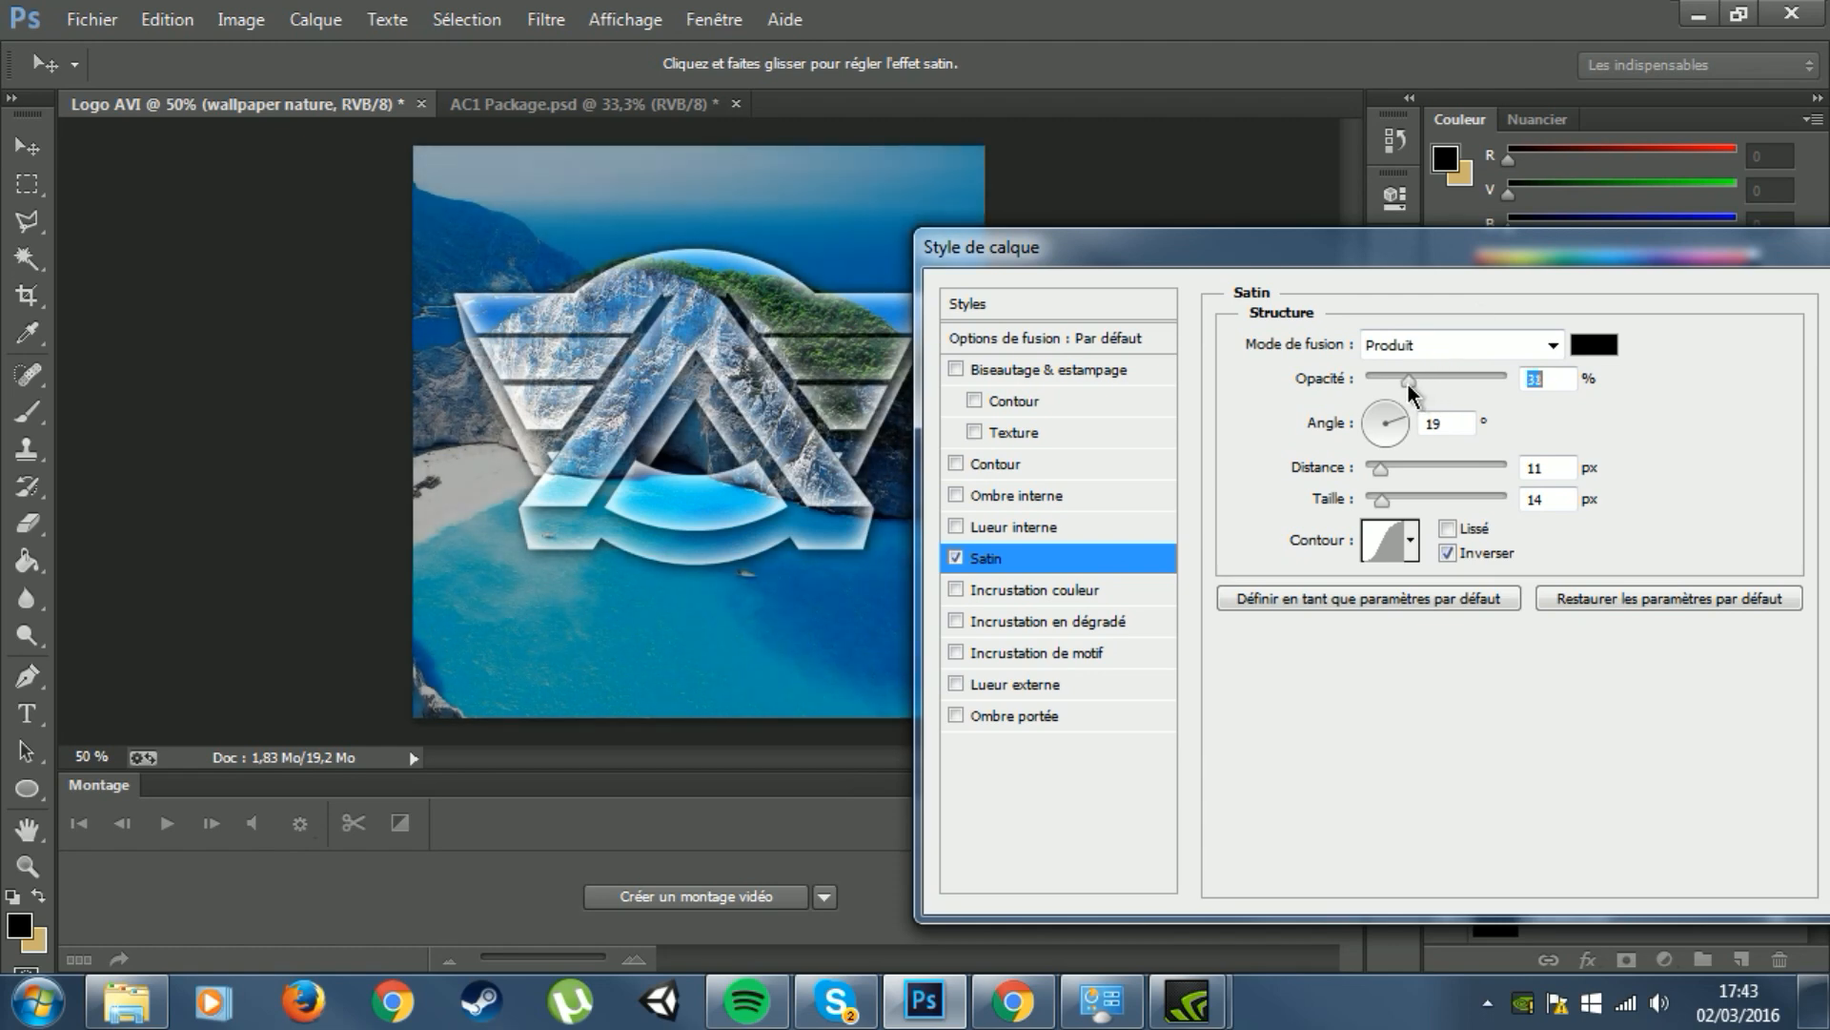
left_click(955, 558)
left_click(951, 557)
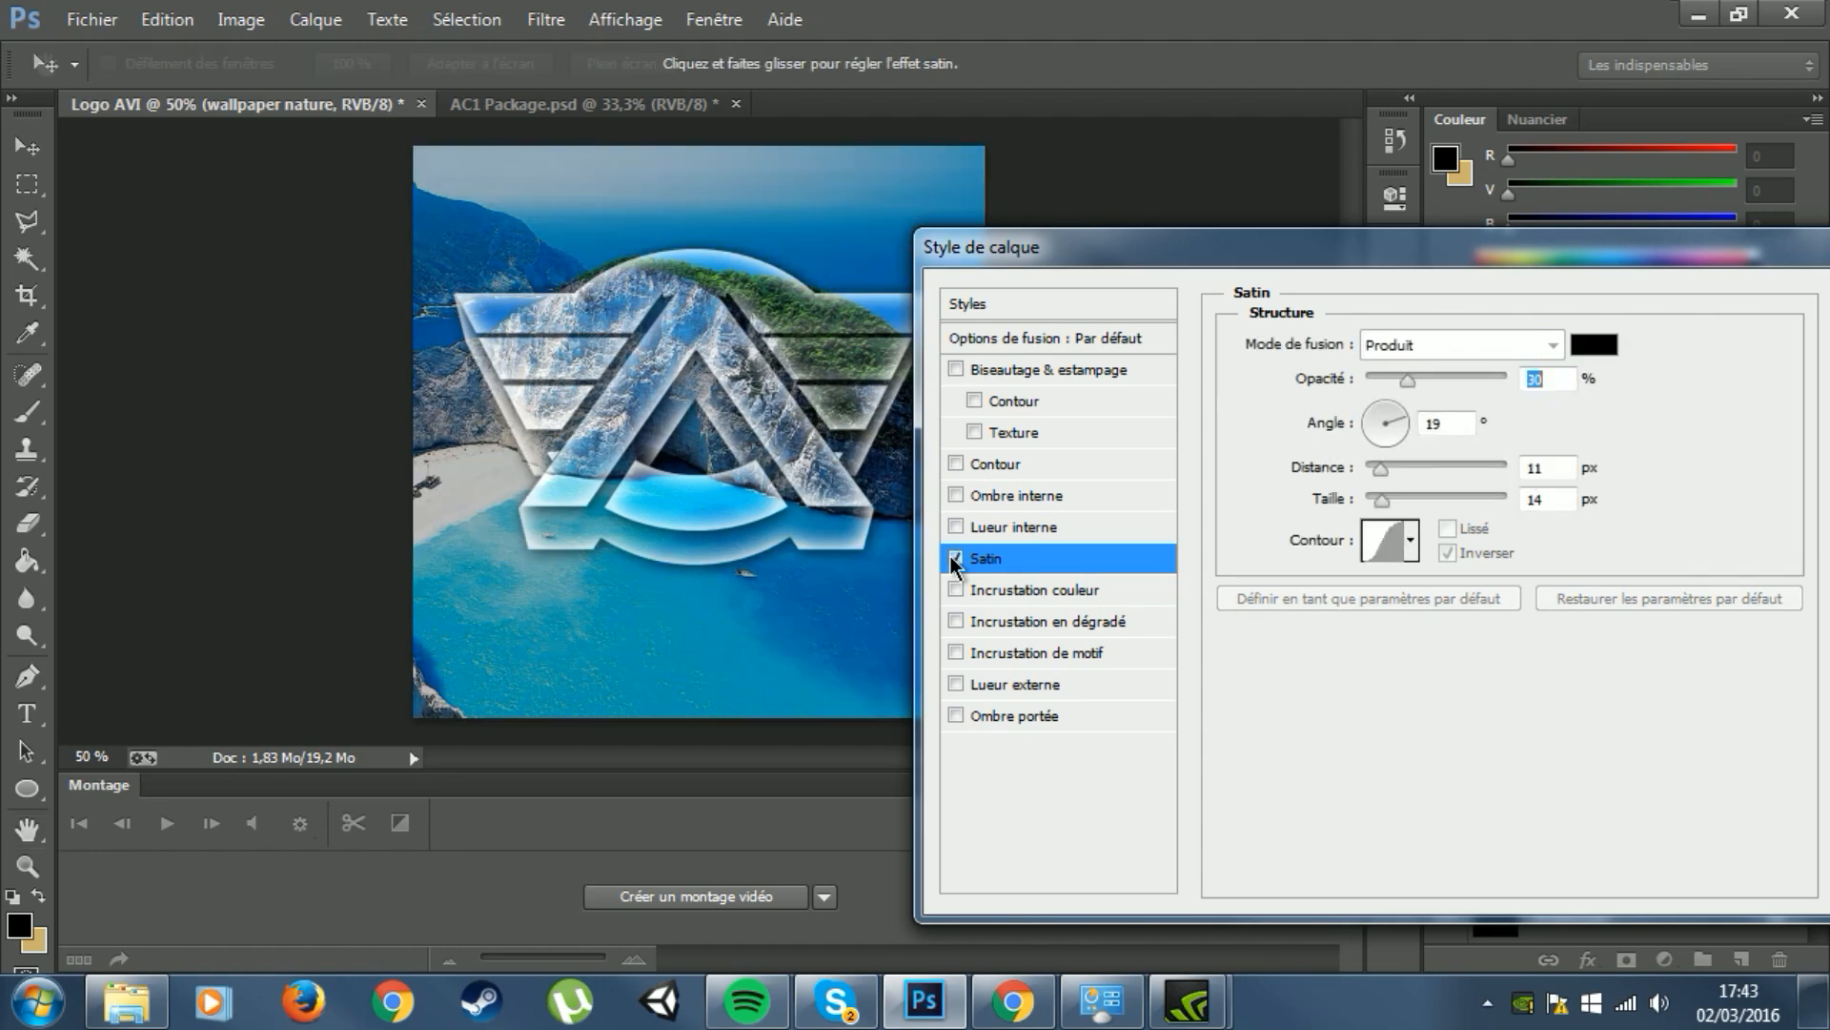
key("Return")
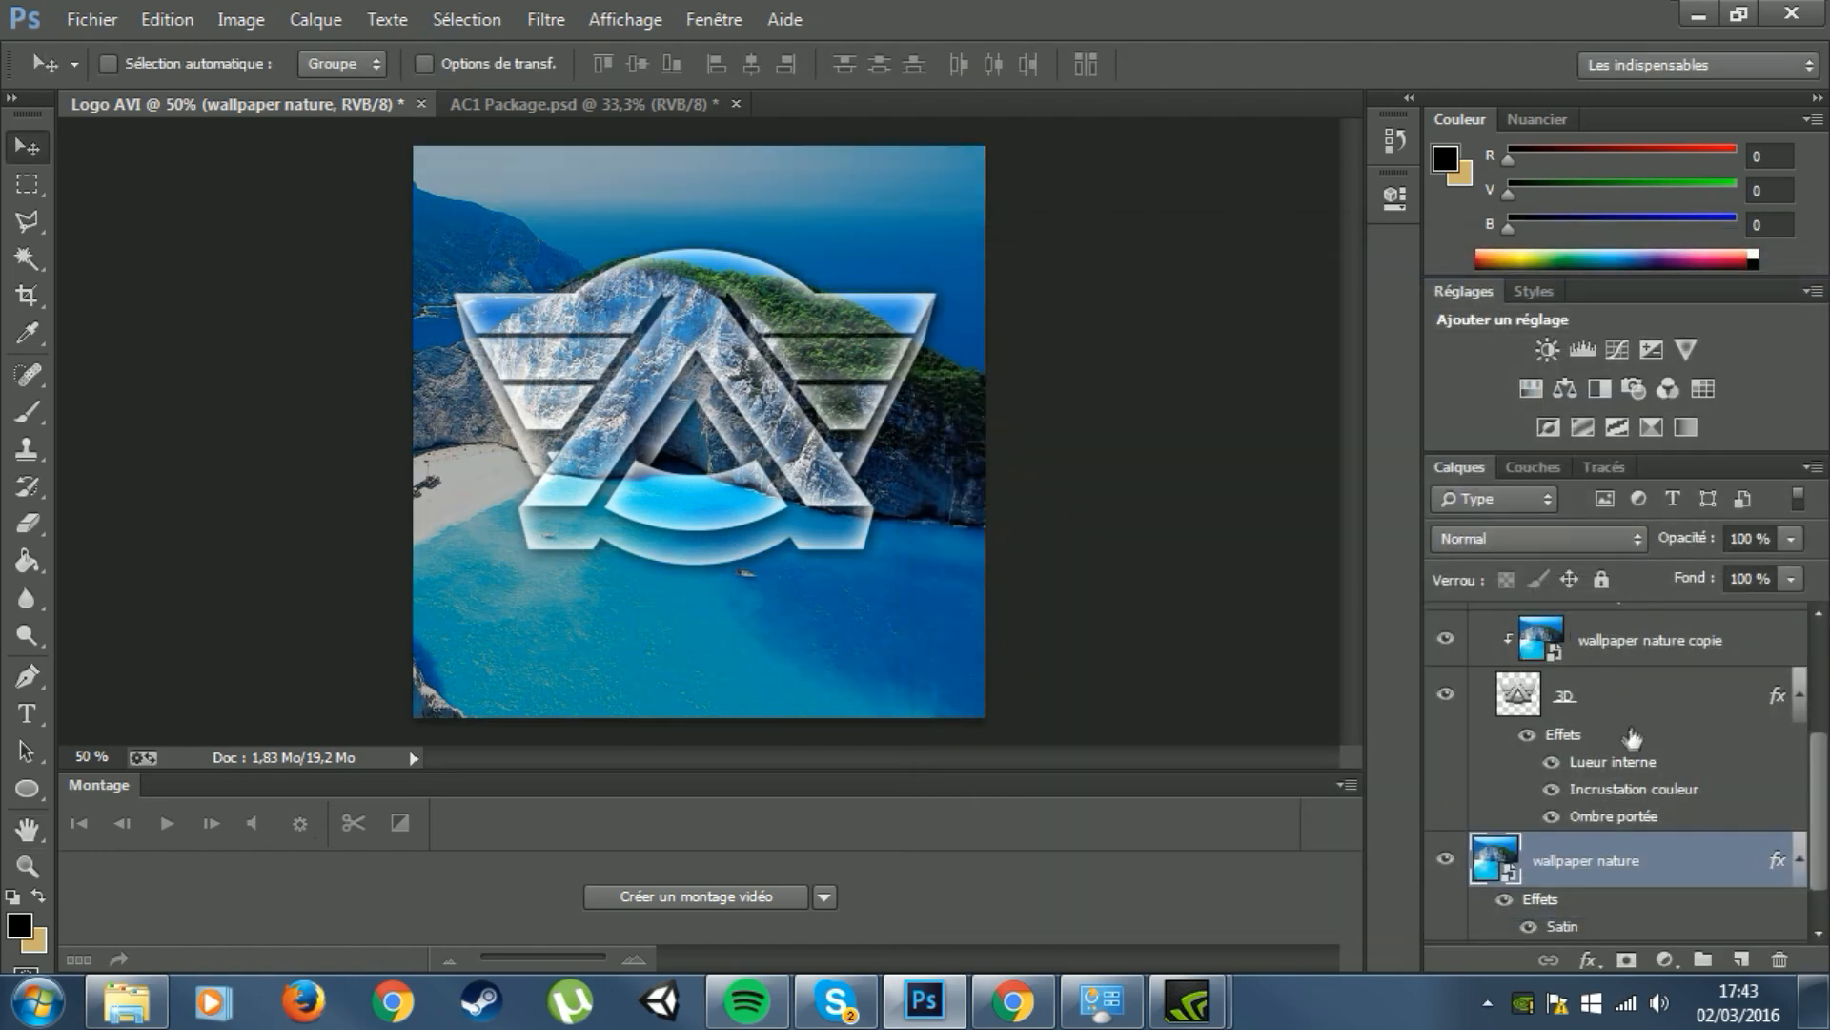
Step: Collapse the Avi group and add the white text AERO in a new layer above it, near the canvas's lower edge
scroll(1620, 744, "up", 4)
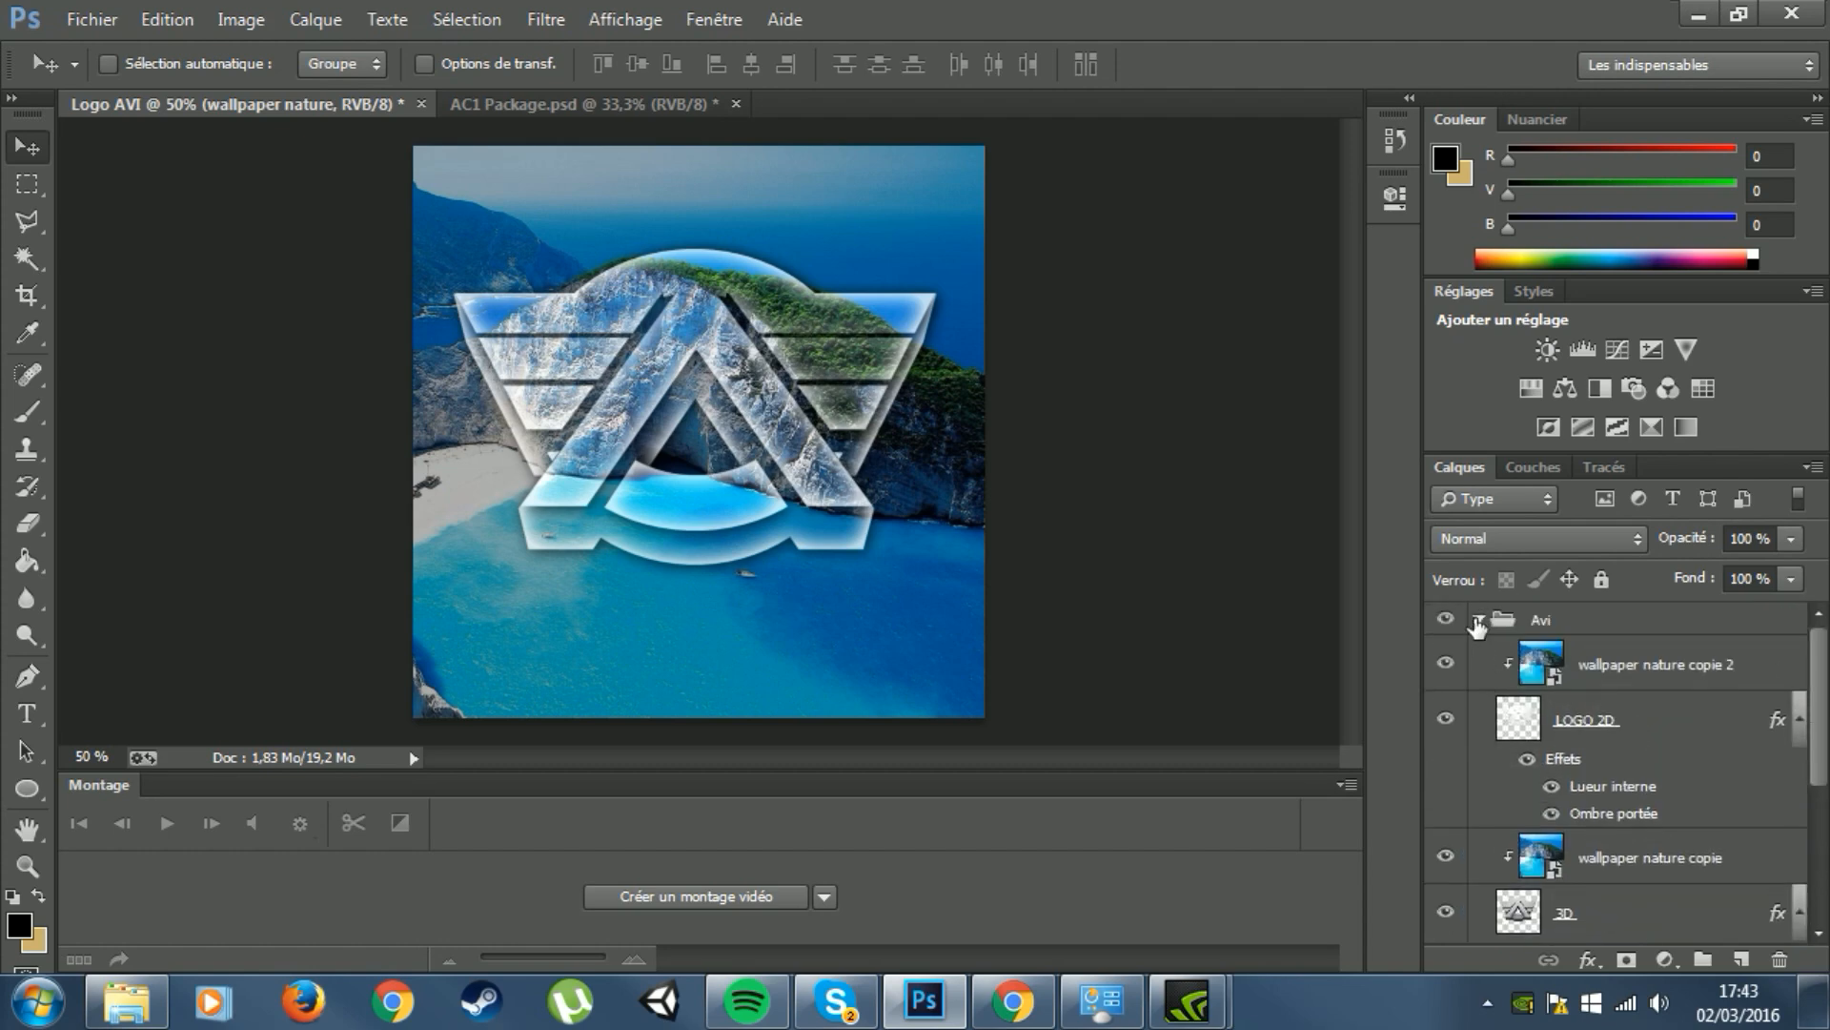
left_click(1479, 620)
left_click(1585, 625)
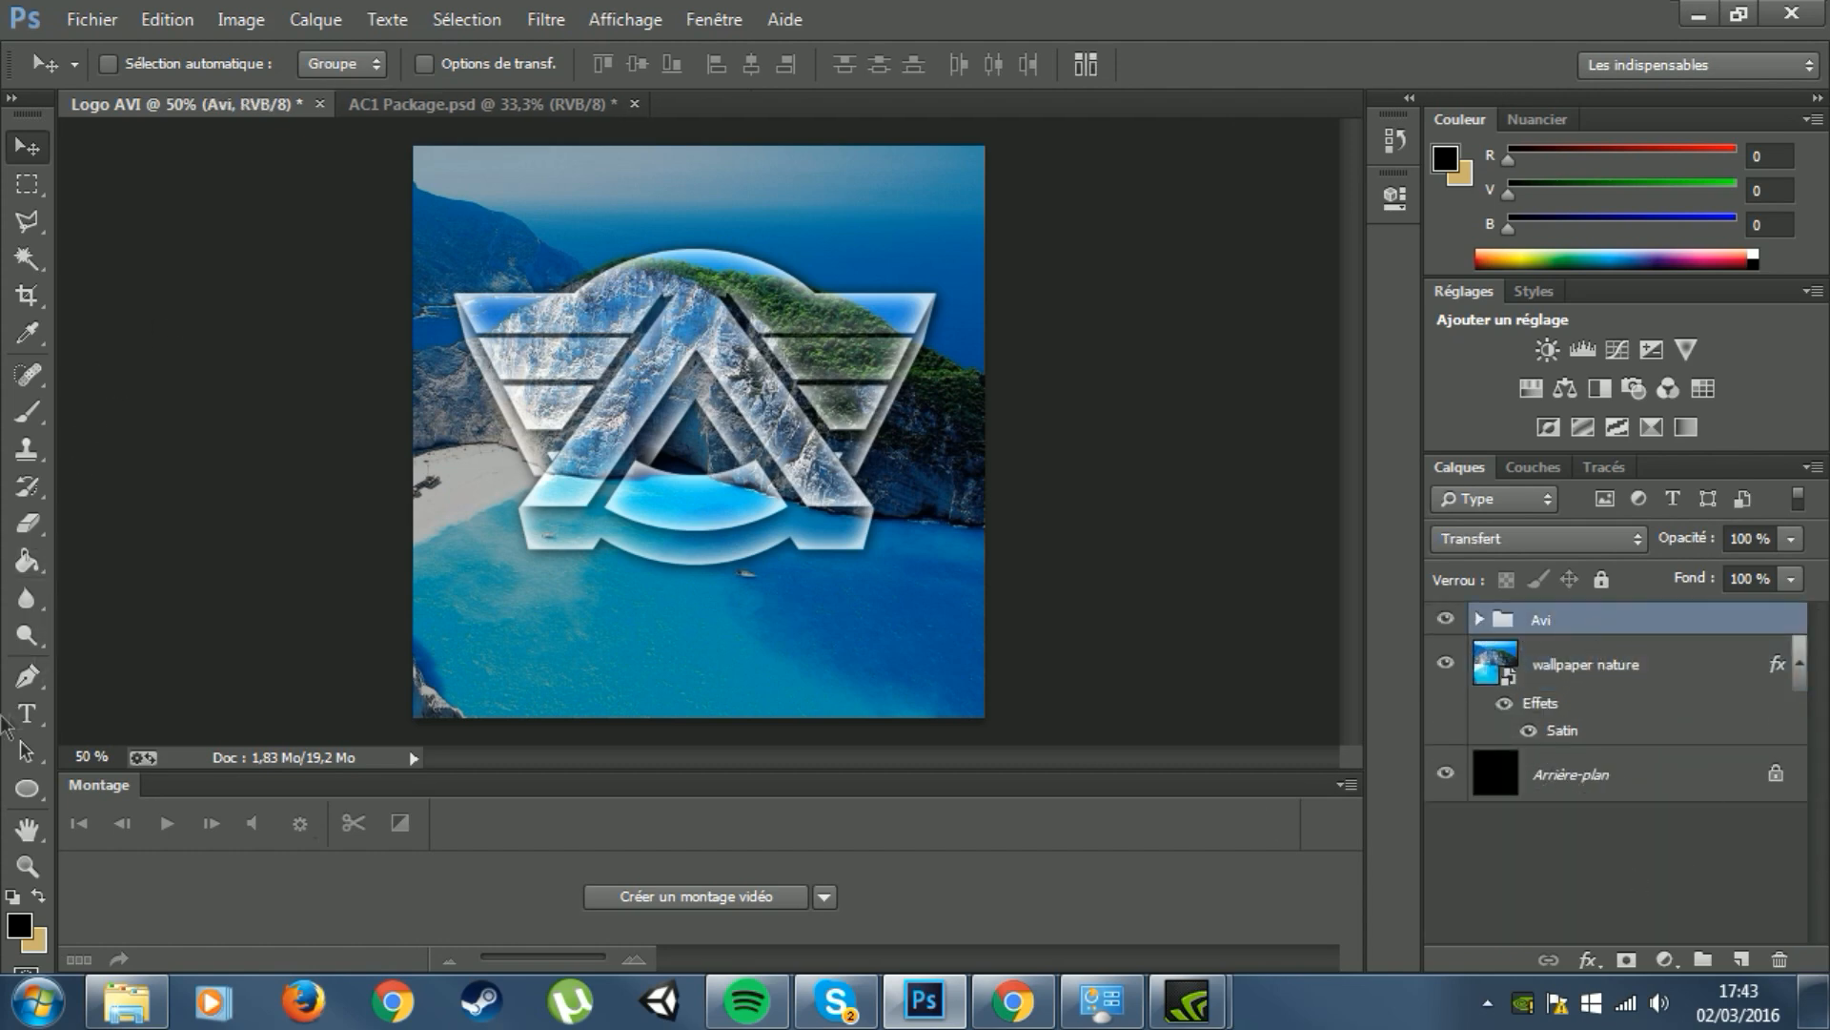
left_click(27, 713)
left_click(636, 688)
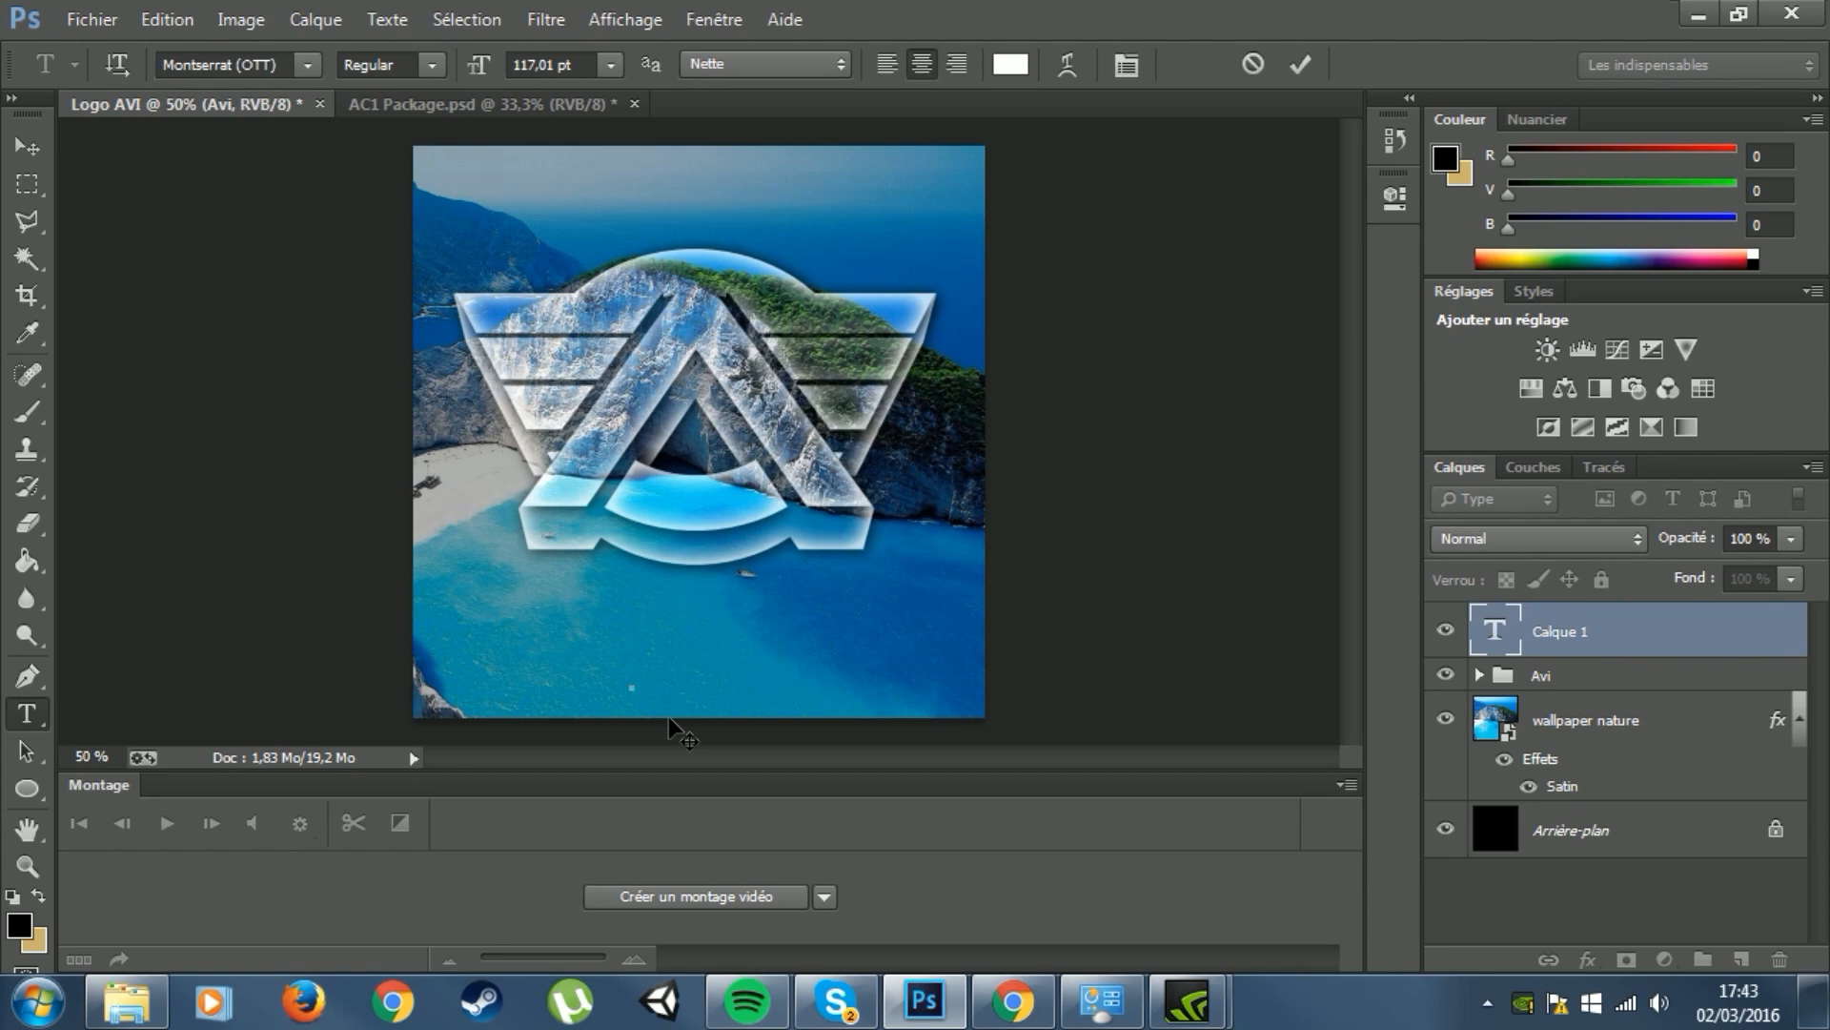
type("AERO")
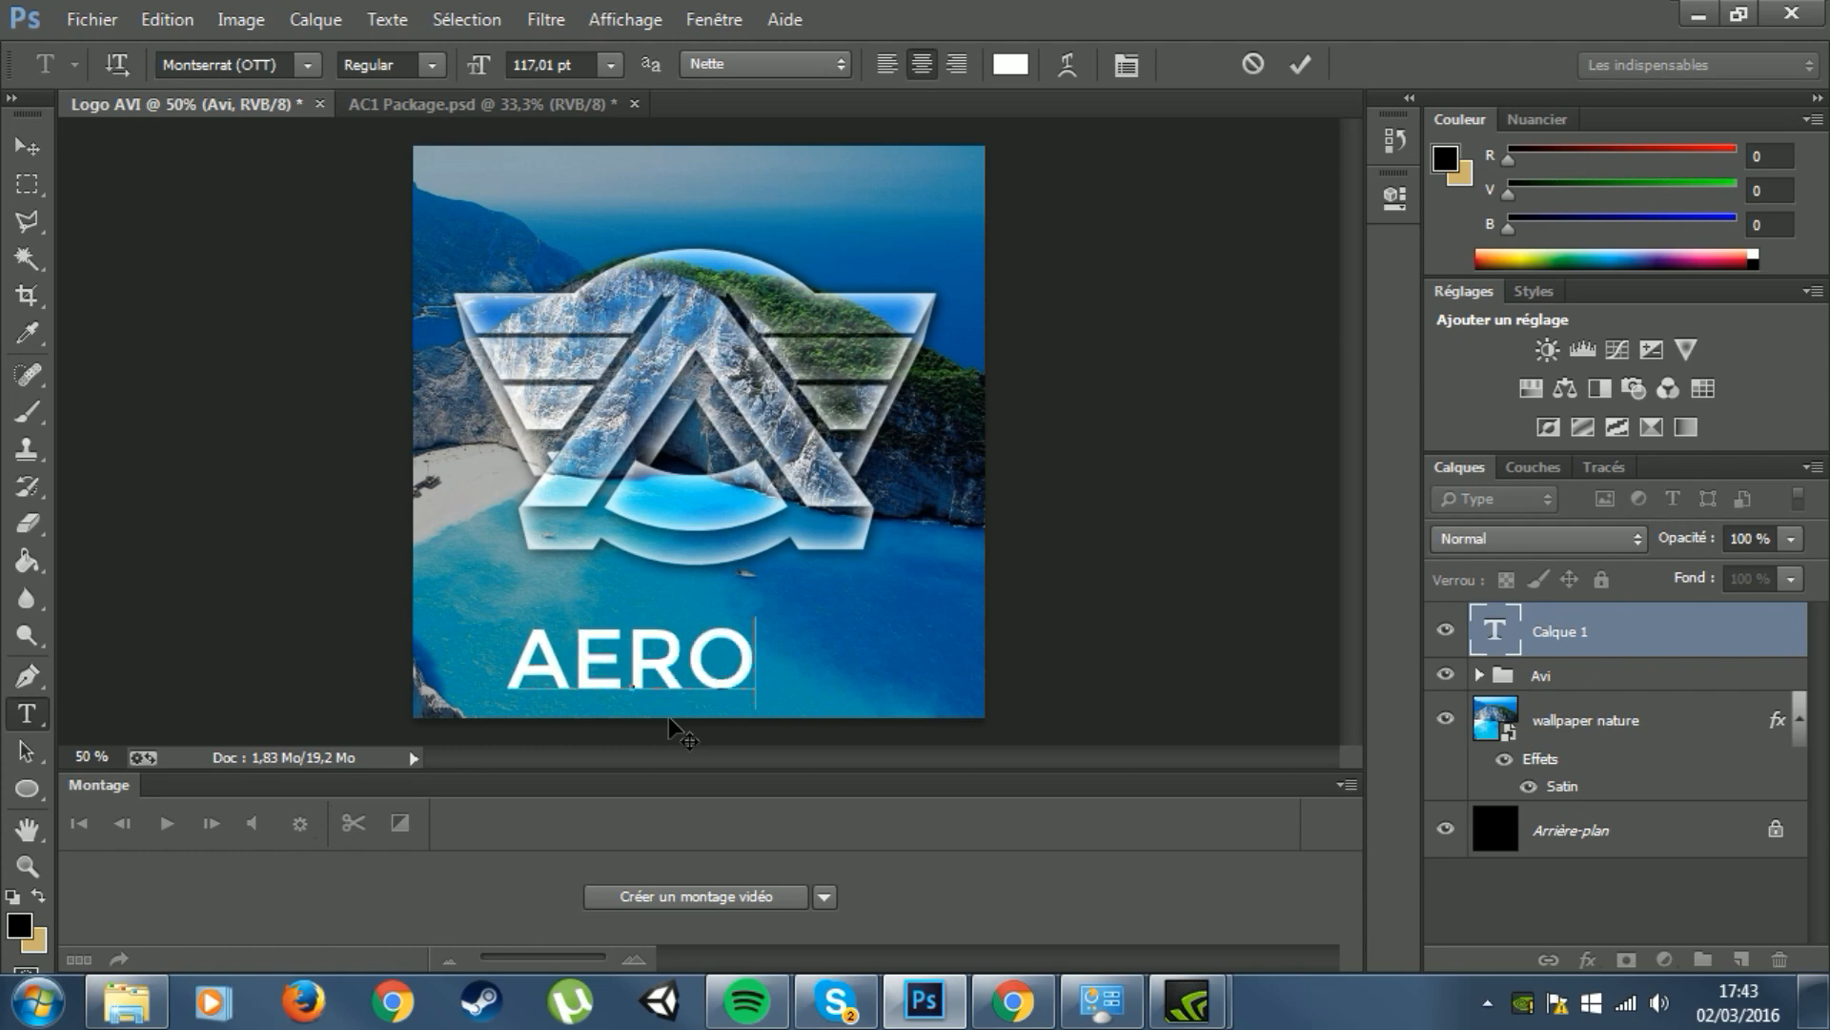
Step: Move the AERO text to the right so that it sits centred beneath the logo
left_click_drag(750, 633, 505, 685)
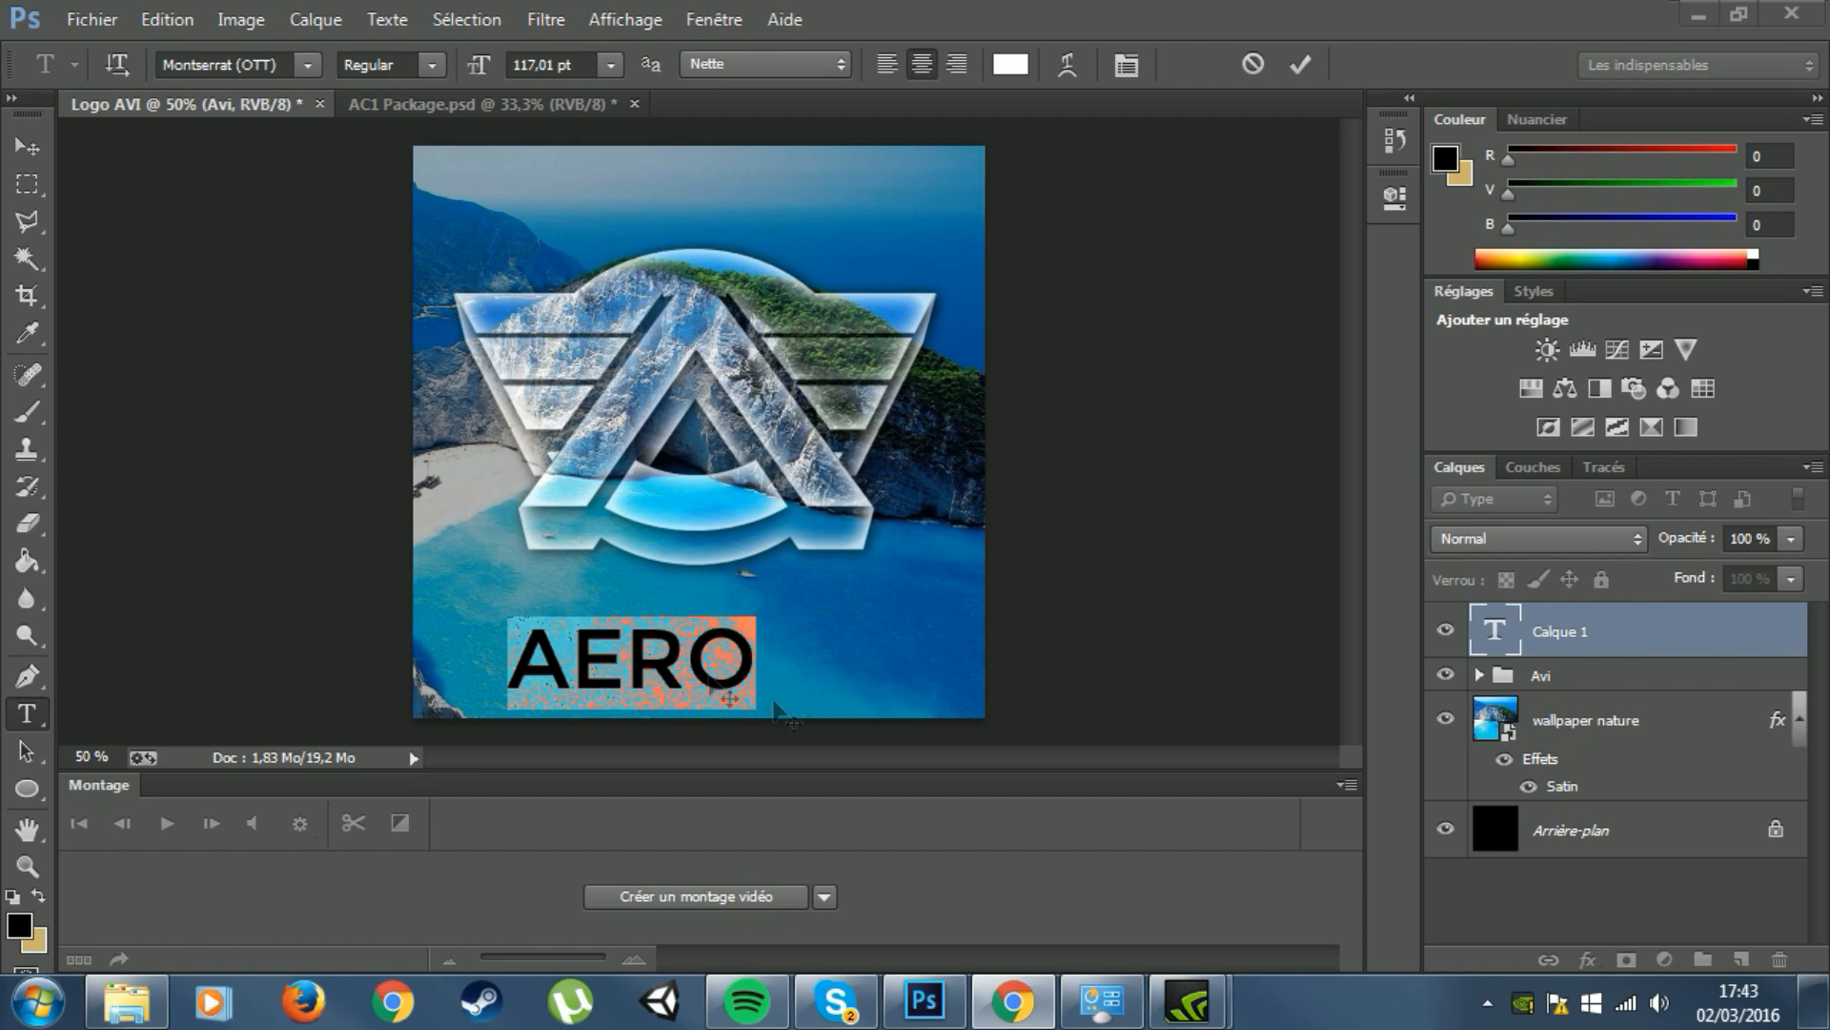
left_click(26, 146)
left_click_drag(649, 678, 716, 679)
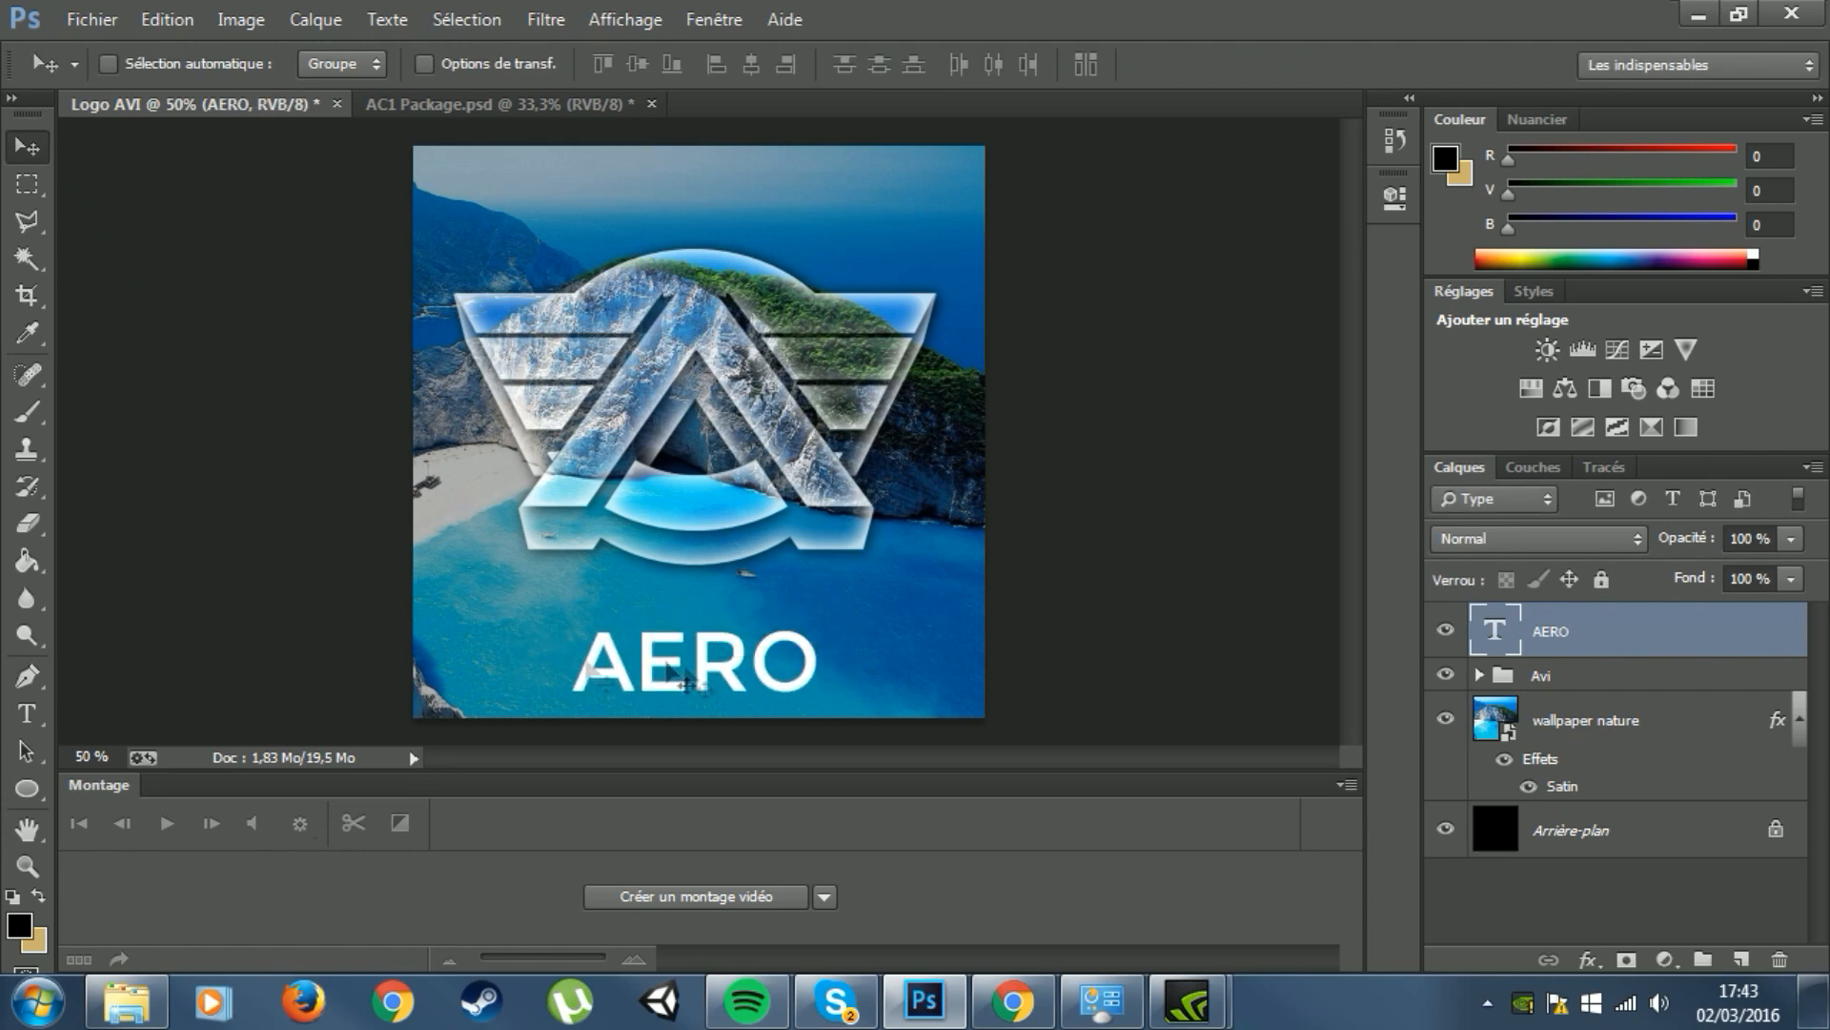
Step: Change the AERO text's font to Gotham Bold and enlarge it to 138,01 pt
left_click(26, 714)
left_click_drag(802, 660, 572, 661)
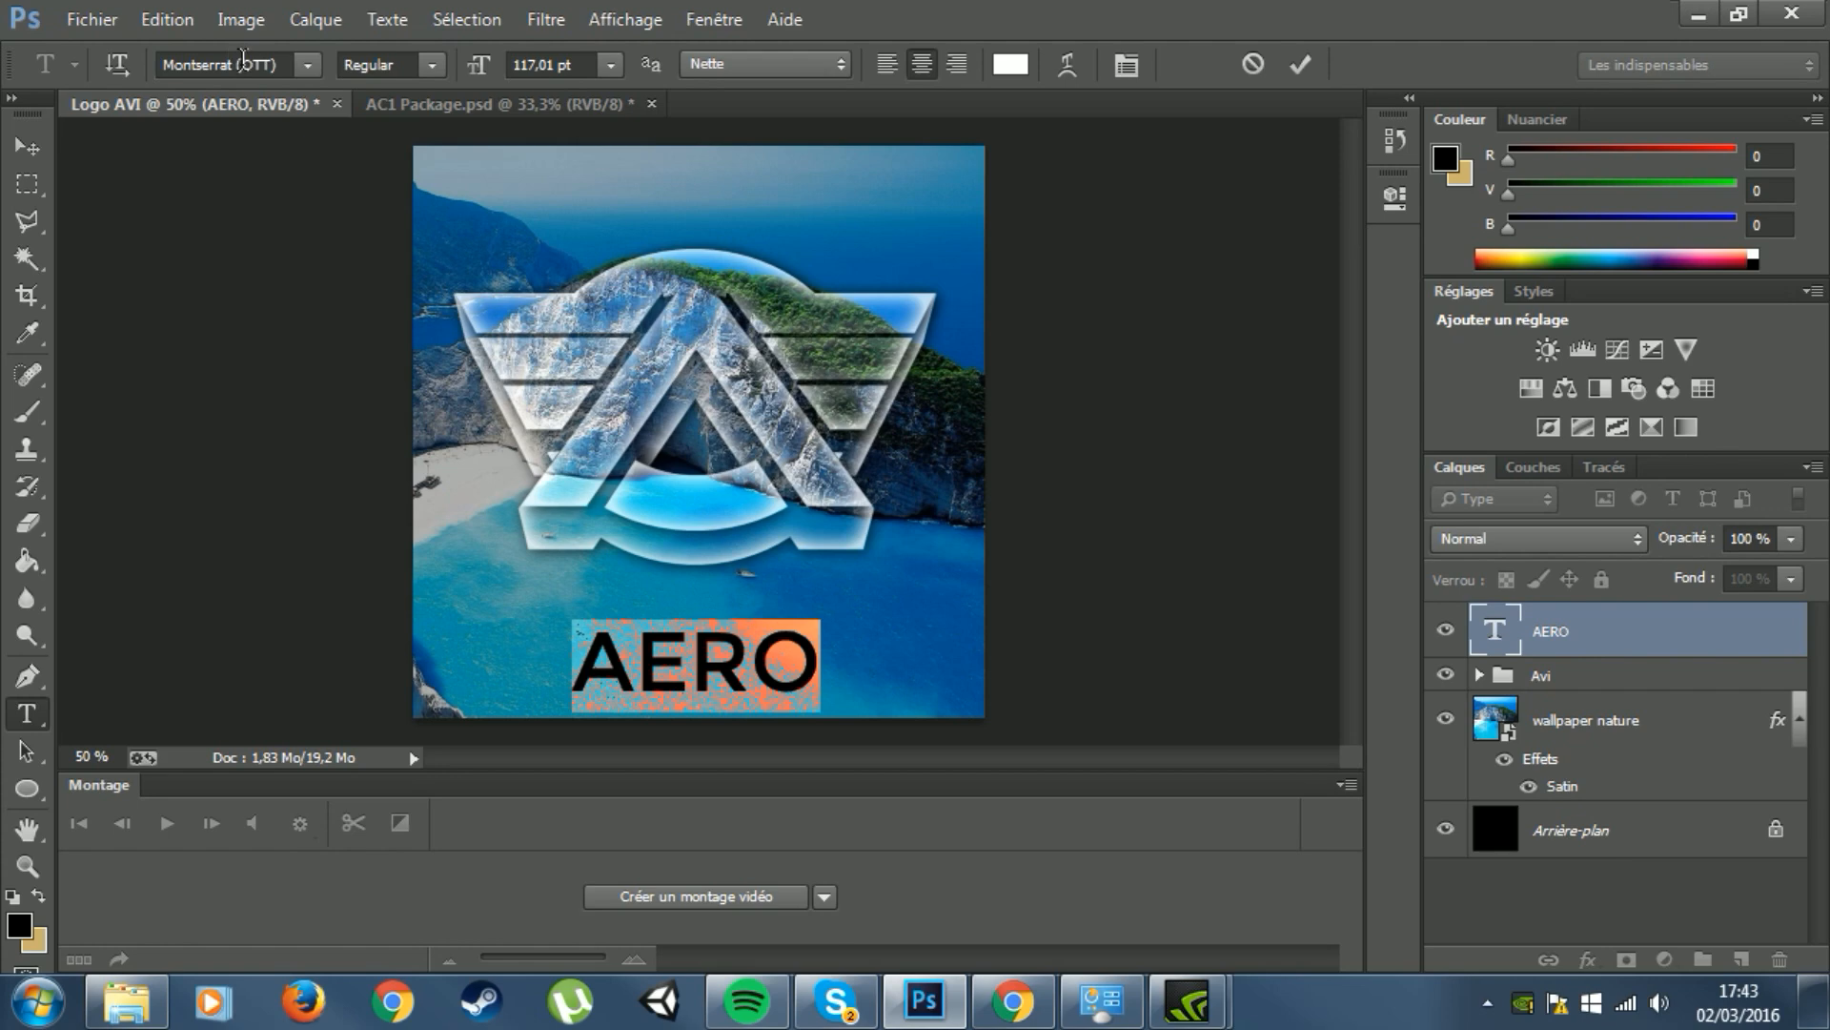
left_click(243, 61)
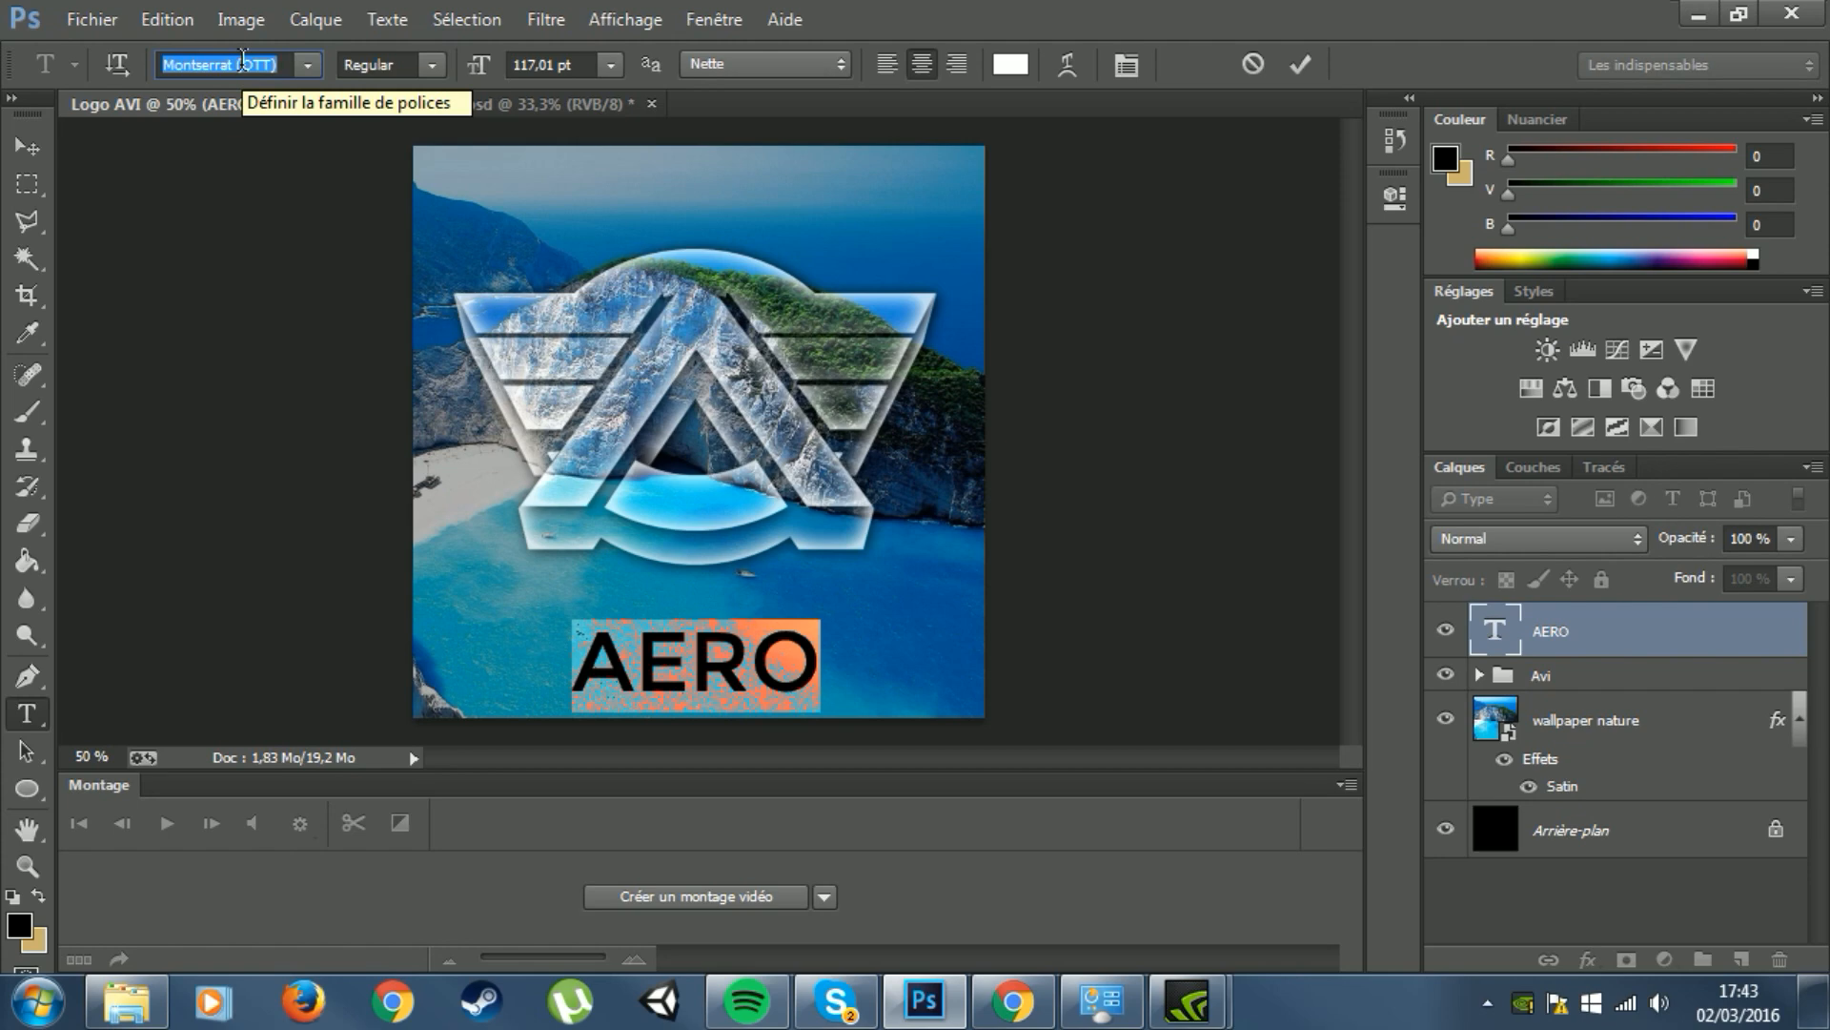
type("Go")
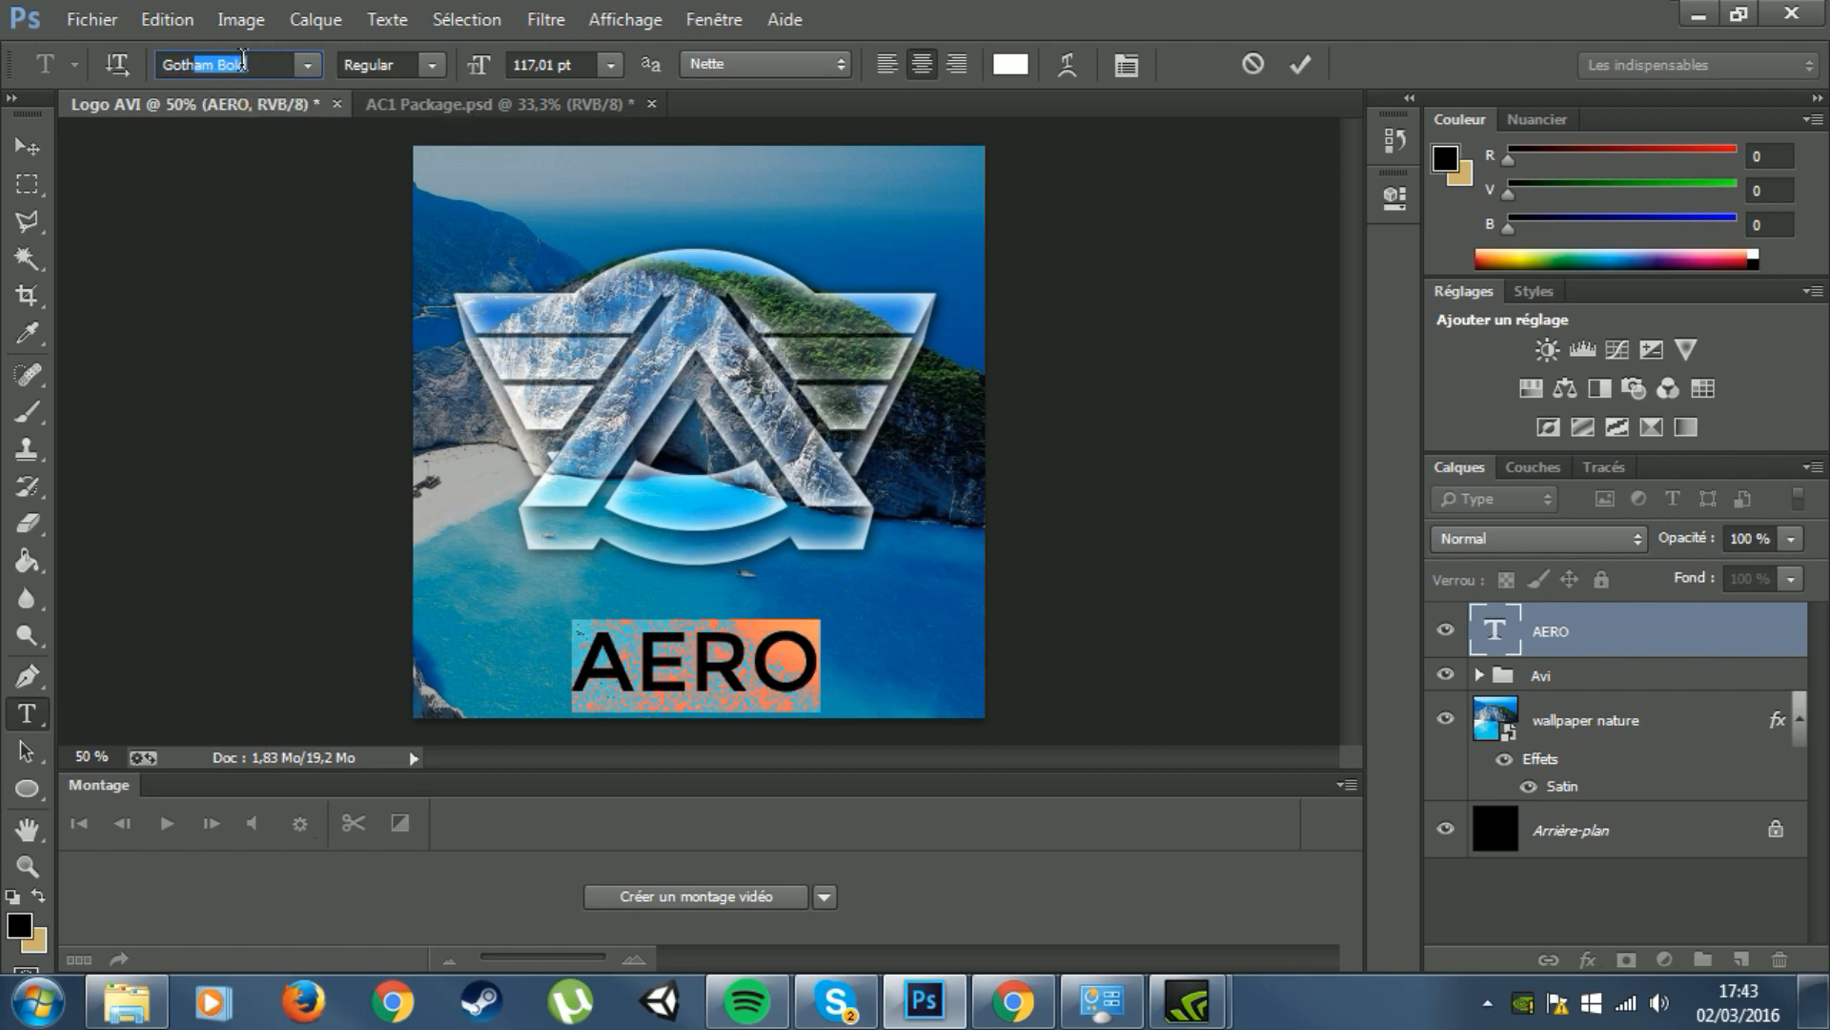
type("th")
key("Return")
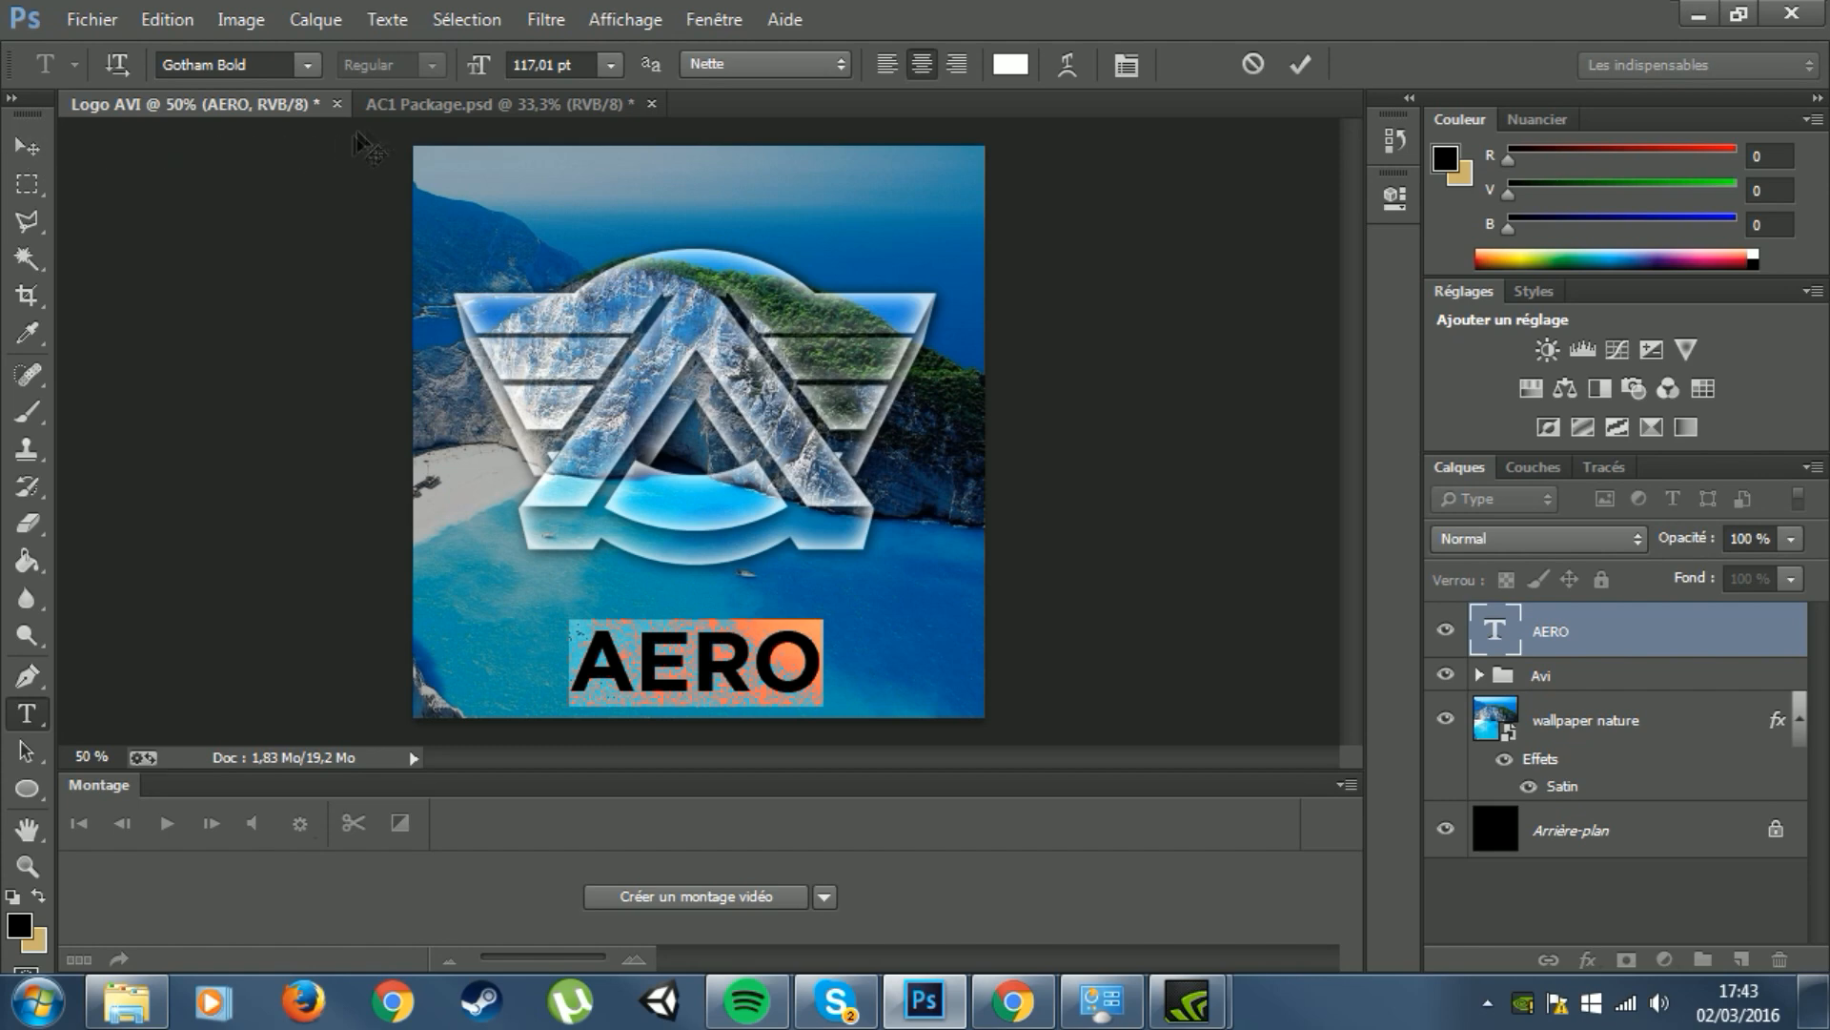
left_click_drag(476, 68, 483, 71)
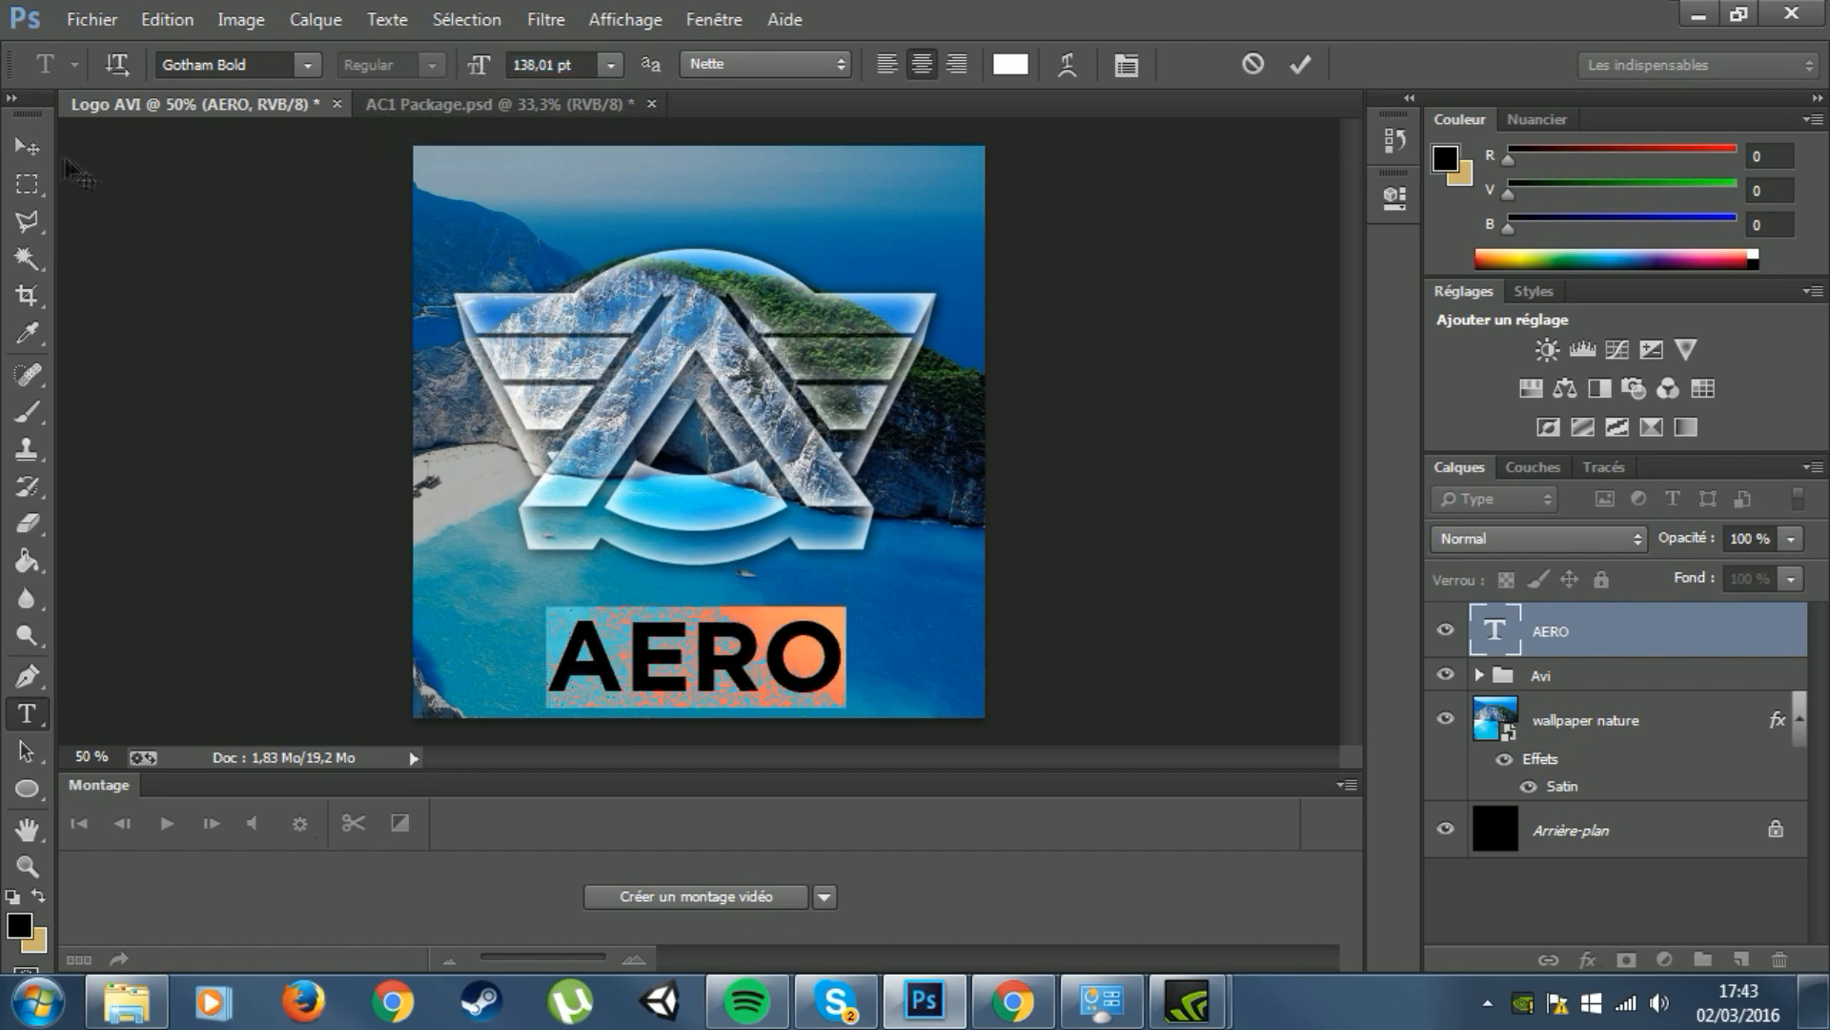
left_click(27, 146)
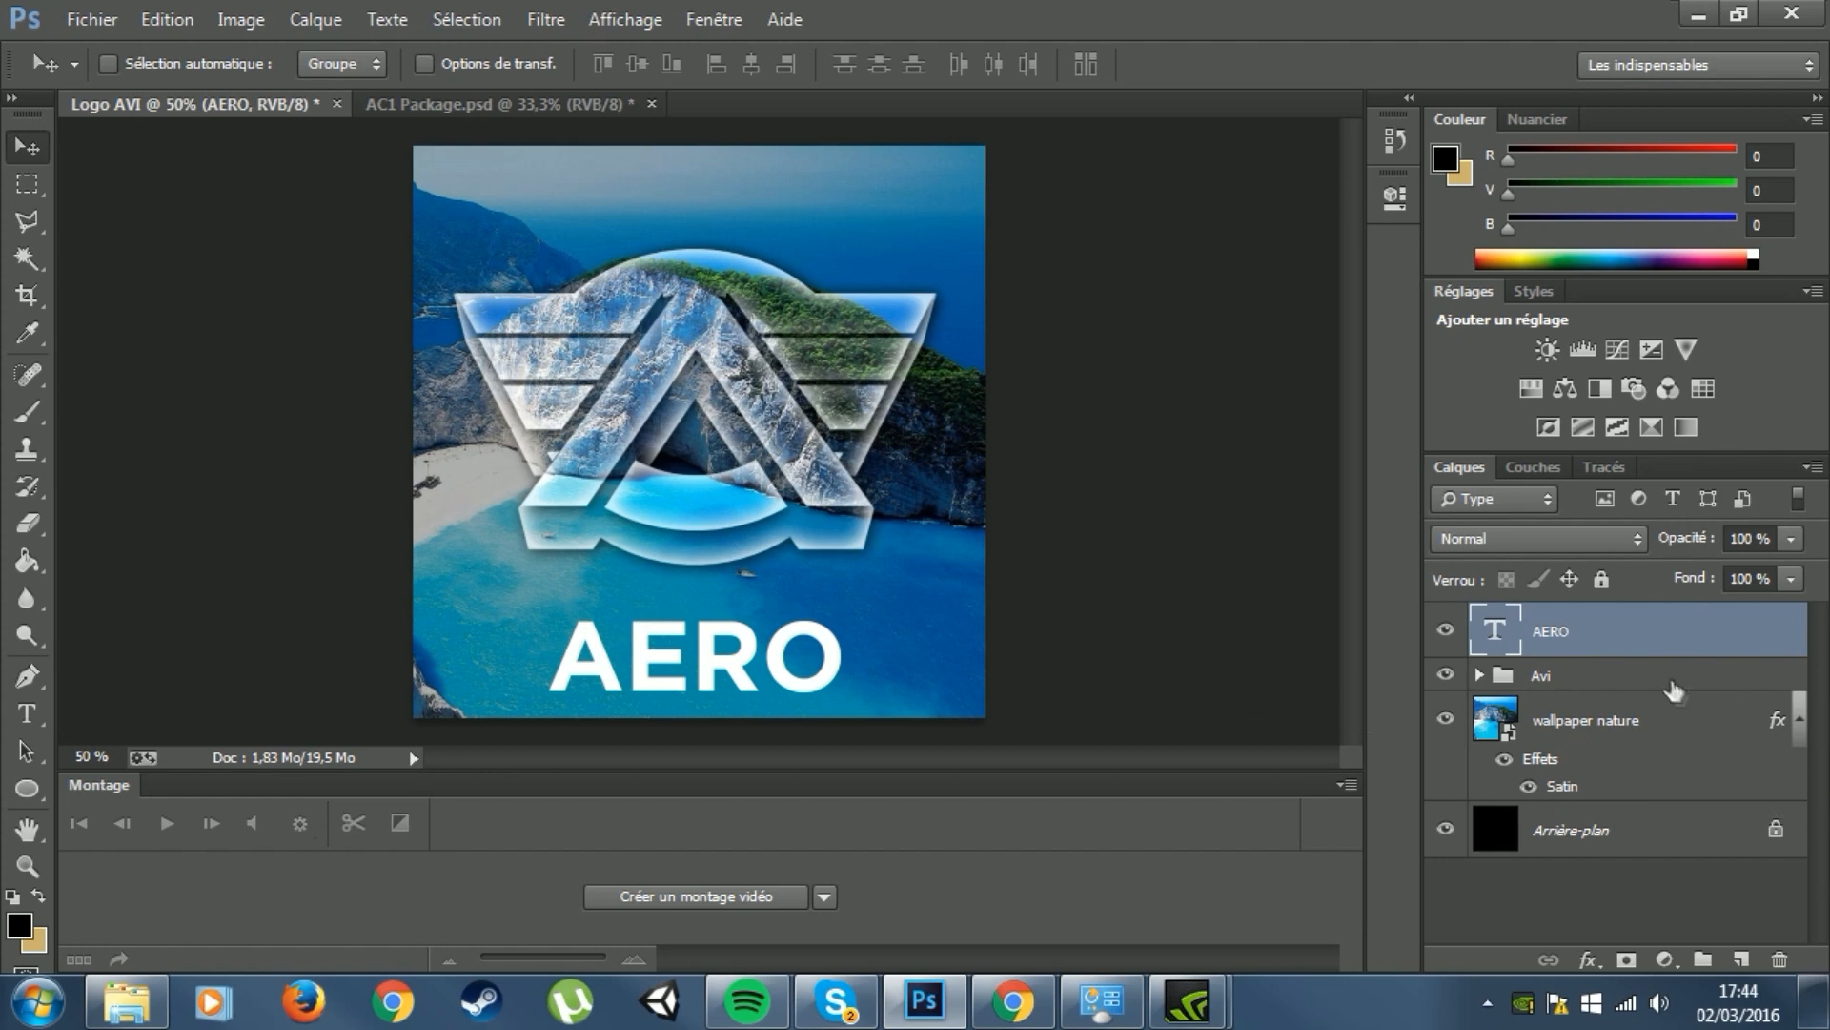
Step: Nudge the LOGO 2D and 3D layers in the Avi group upward together by about 20 pixels
left_click(1479, 675)
scroll(1621, 762, "down", 1)
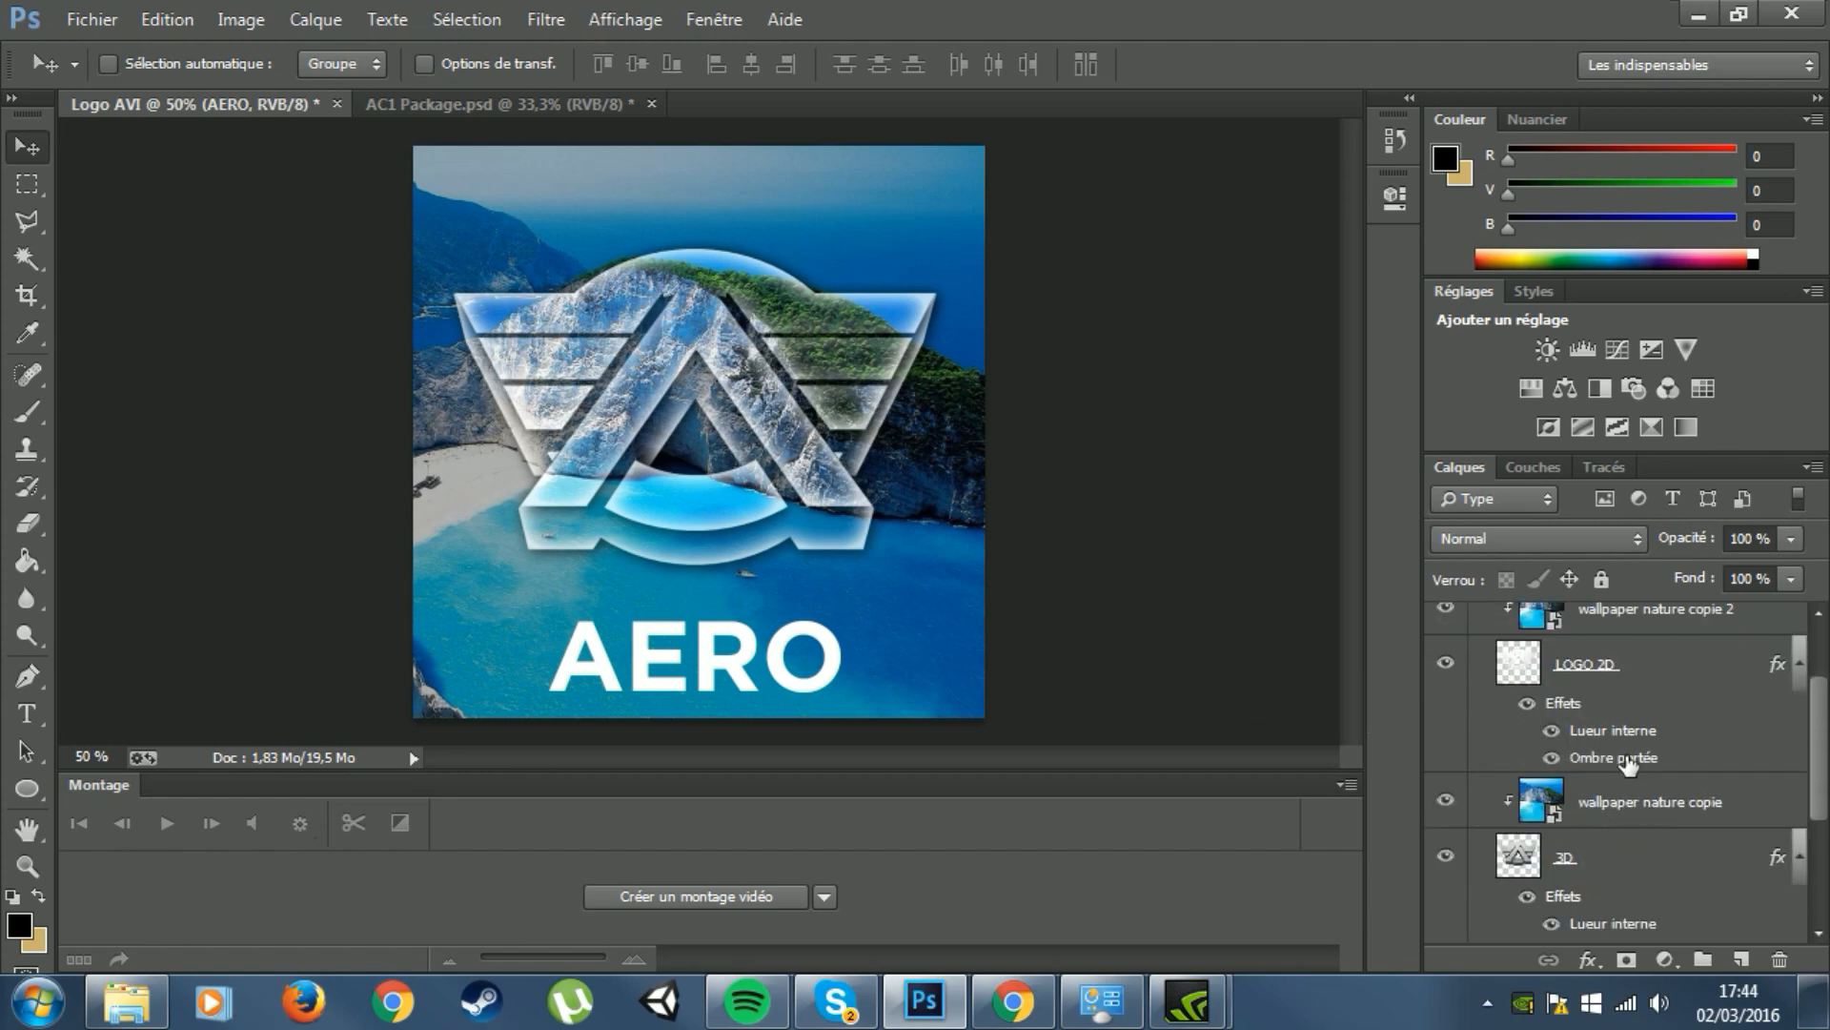
left_click(1652, 688)
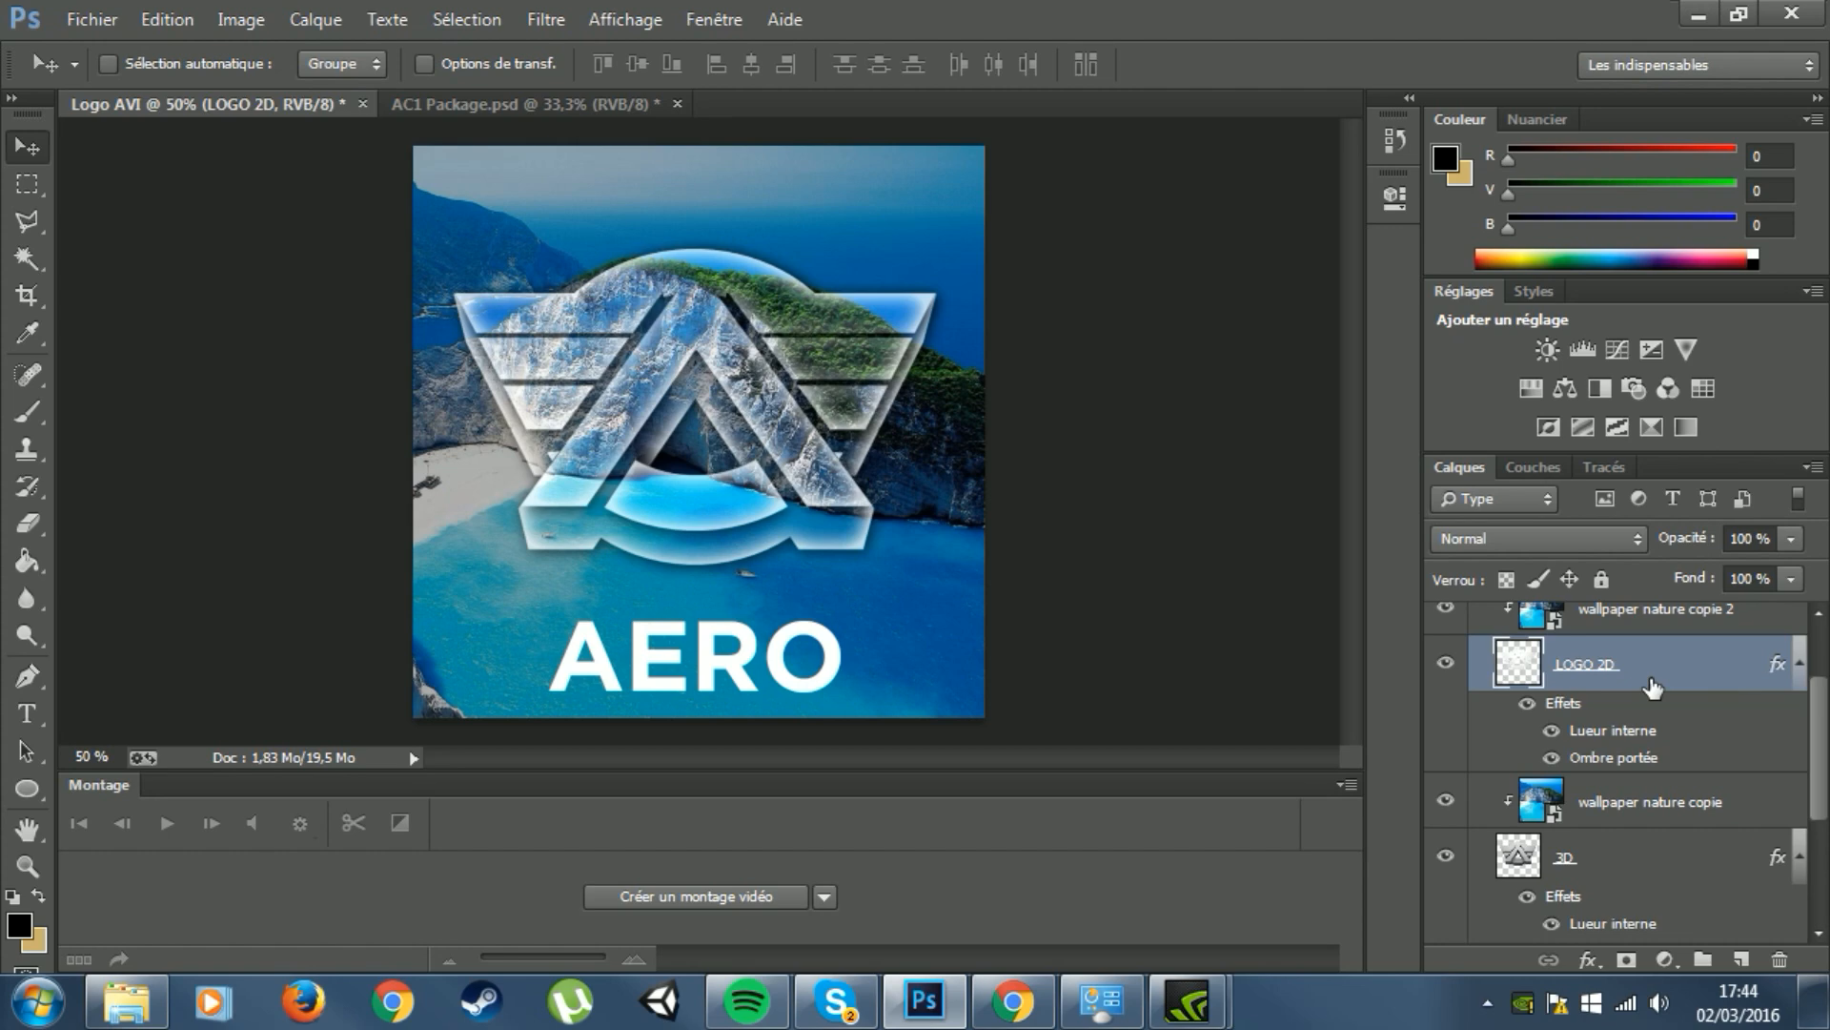
scroll(1652, 688, "up", 2)
scroll(1699, 820, "down", 3)
left_click(1699, 822)
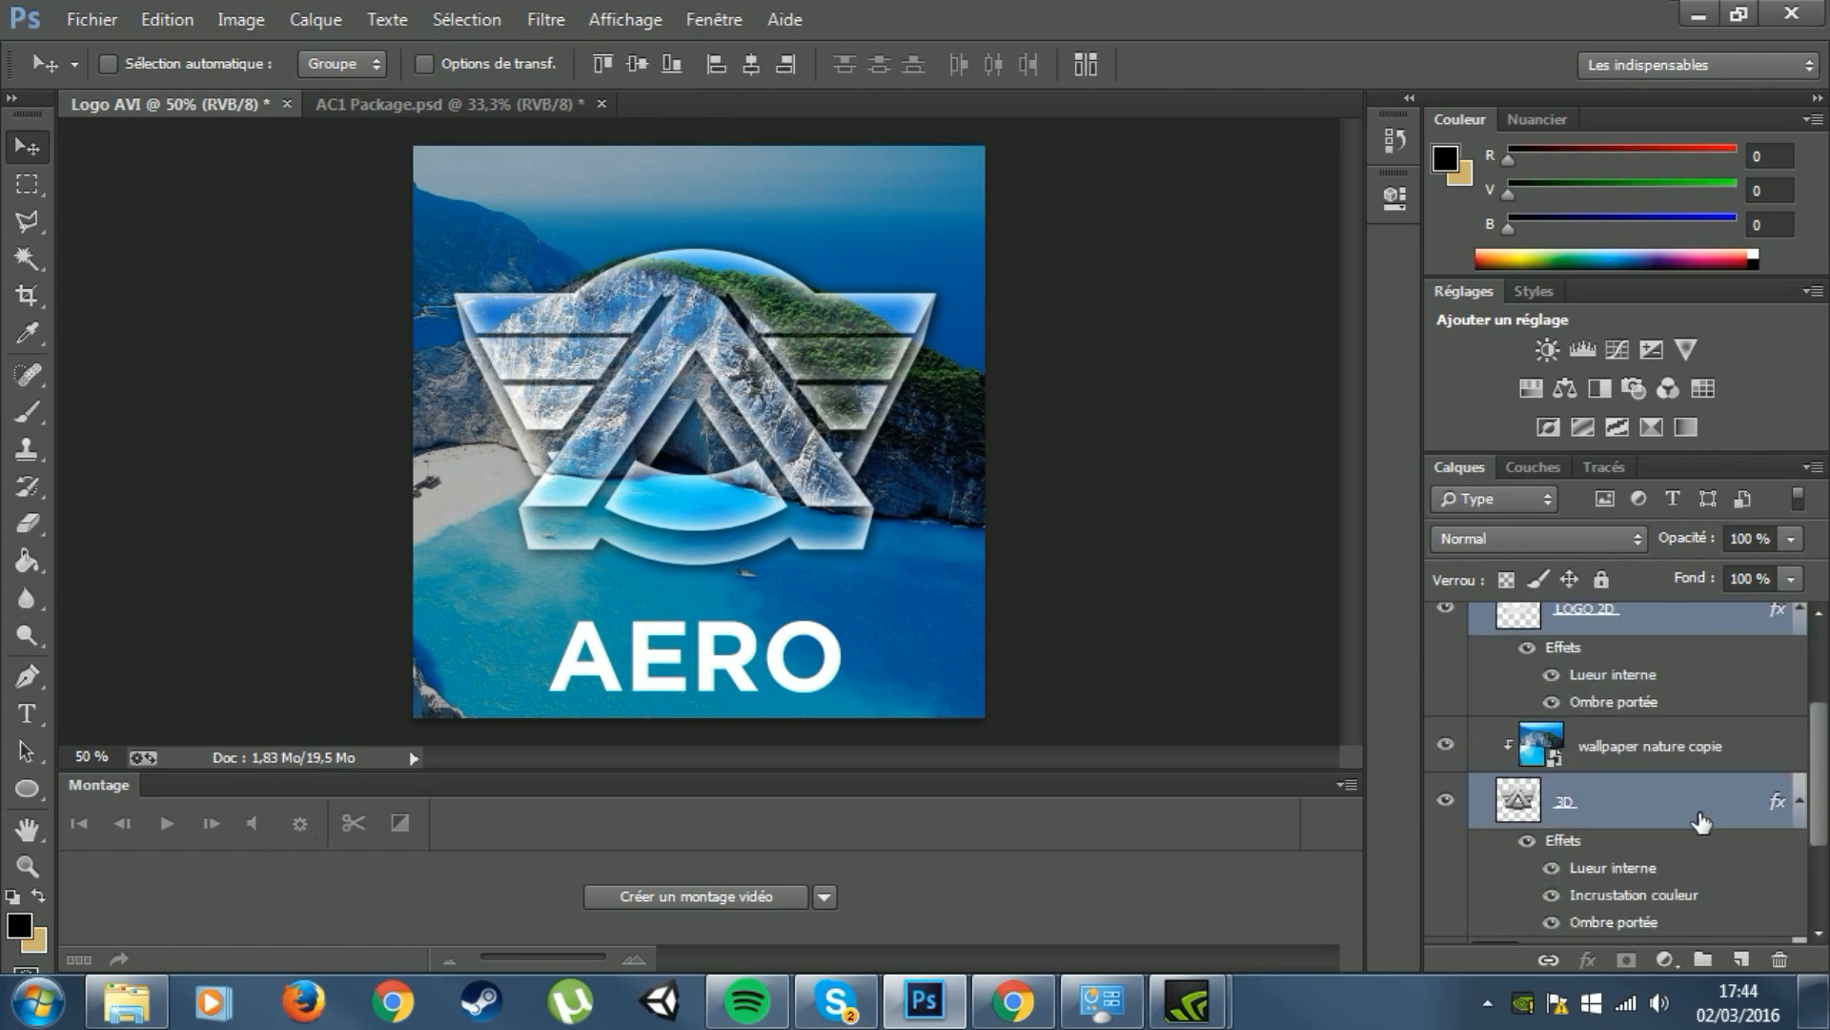
key("Up")
key("Up")
key("Up")
key("Up")
key("Up")
key("Up")
key("Up")
key("Up")
key("Up")
key("Up")
key("Up")
key("Up")
key("Up")
key("Up")
key("Up")
key("Up")
key("Up")
key("Up")
key("Up")
key("Up")
scroll(1699, 820, "up", 2)
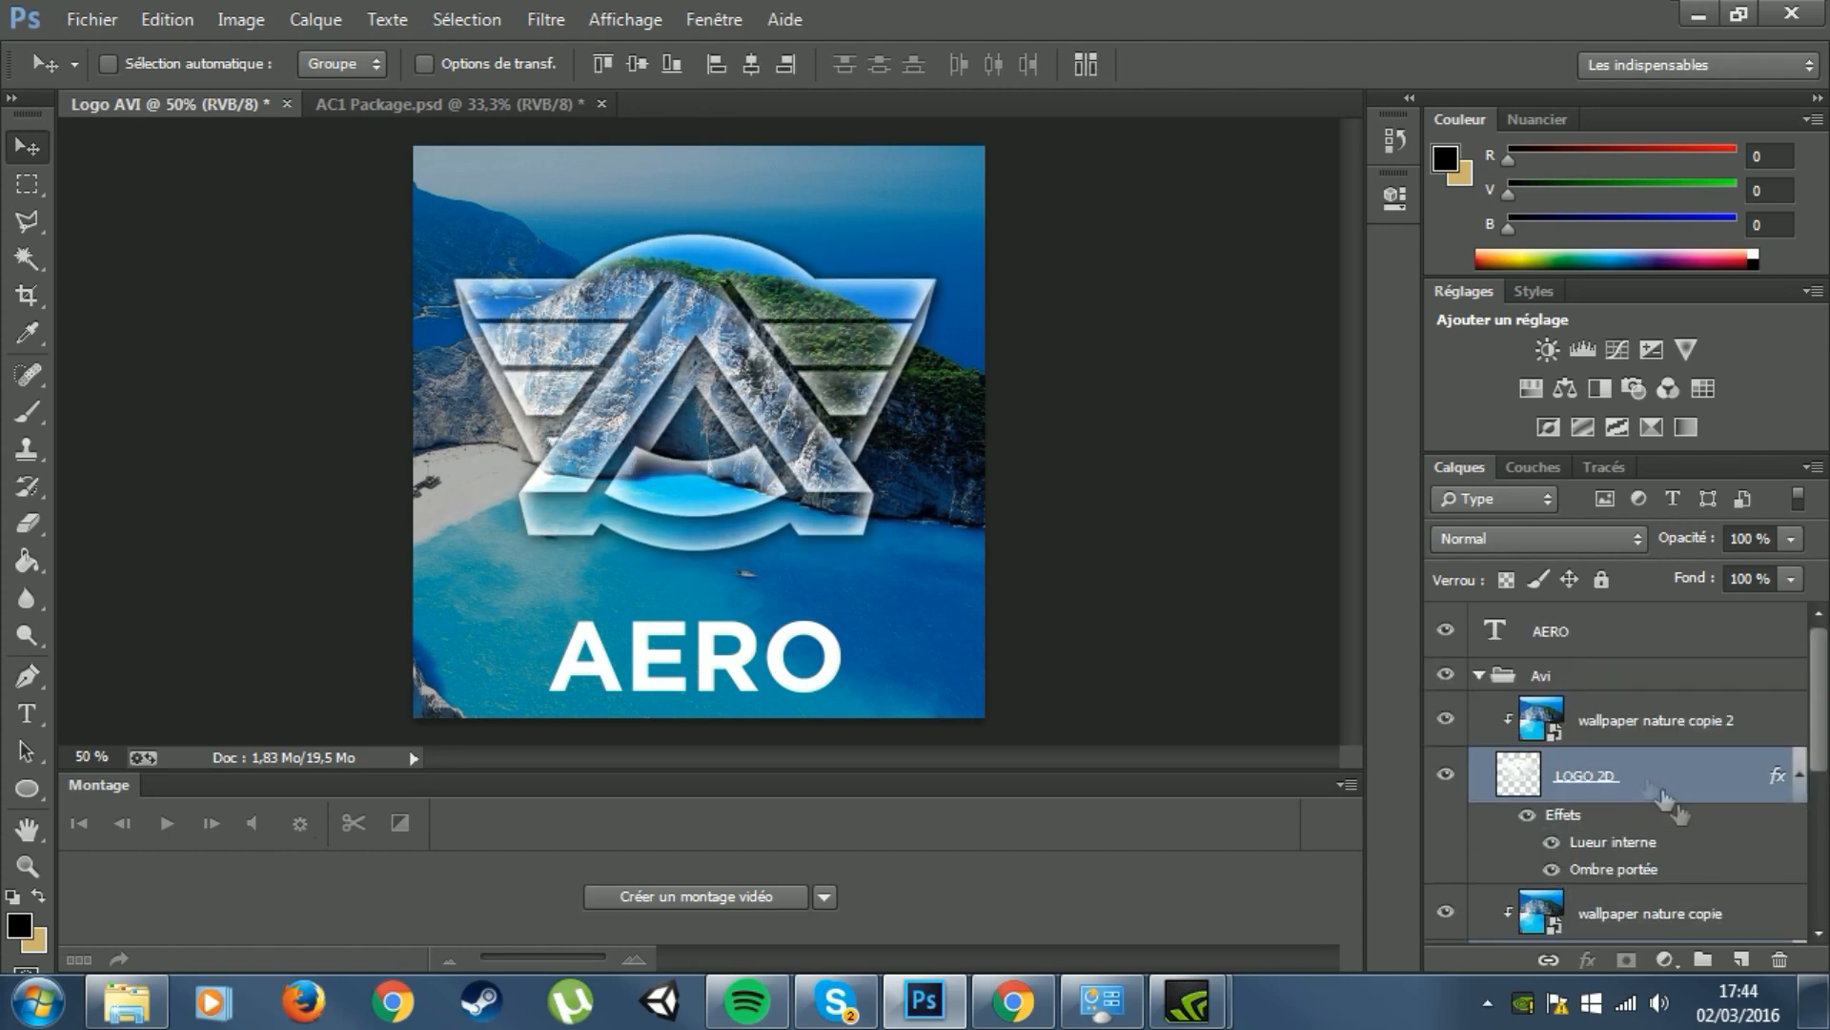
left_click(1473, 681)
Step: Nudge the AERO text layer upward by about 20 pixels
left_click(1590, 637)
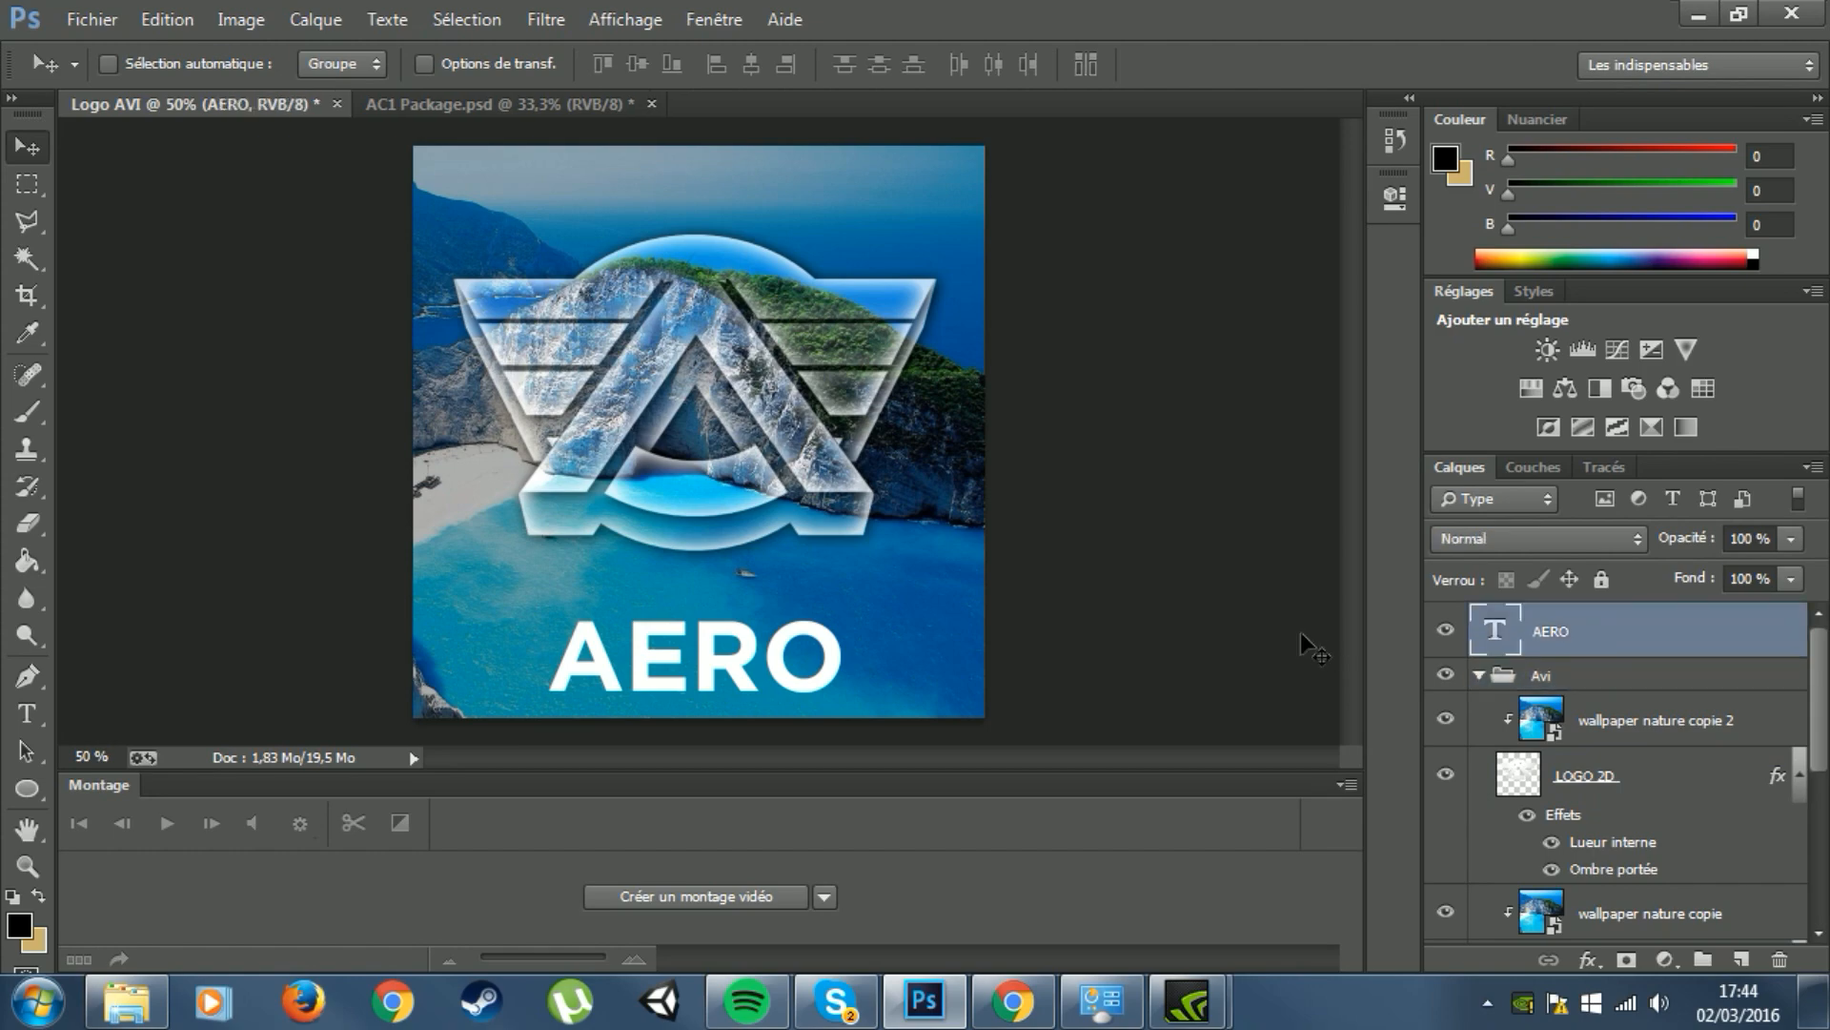
key("Up")
key("Up")
key("Up")
key("Up")
key("Up")
key("Up")
key("Up")
key("Up")
key("Up")
key("Up")
key("Up")
key("Up")
key("Up")
key("Up")
key("Up")
key("Up")
key("Up")
key("Up")
key("Up")
key("Up")
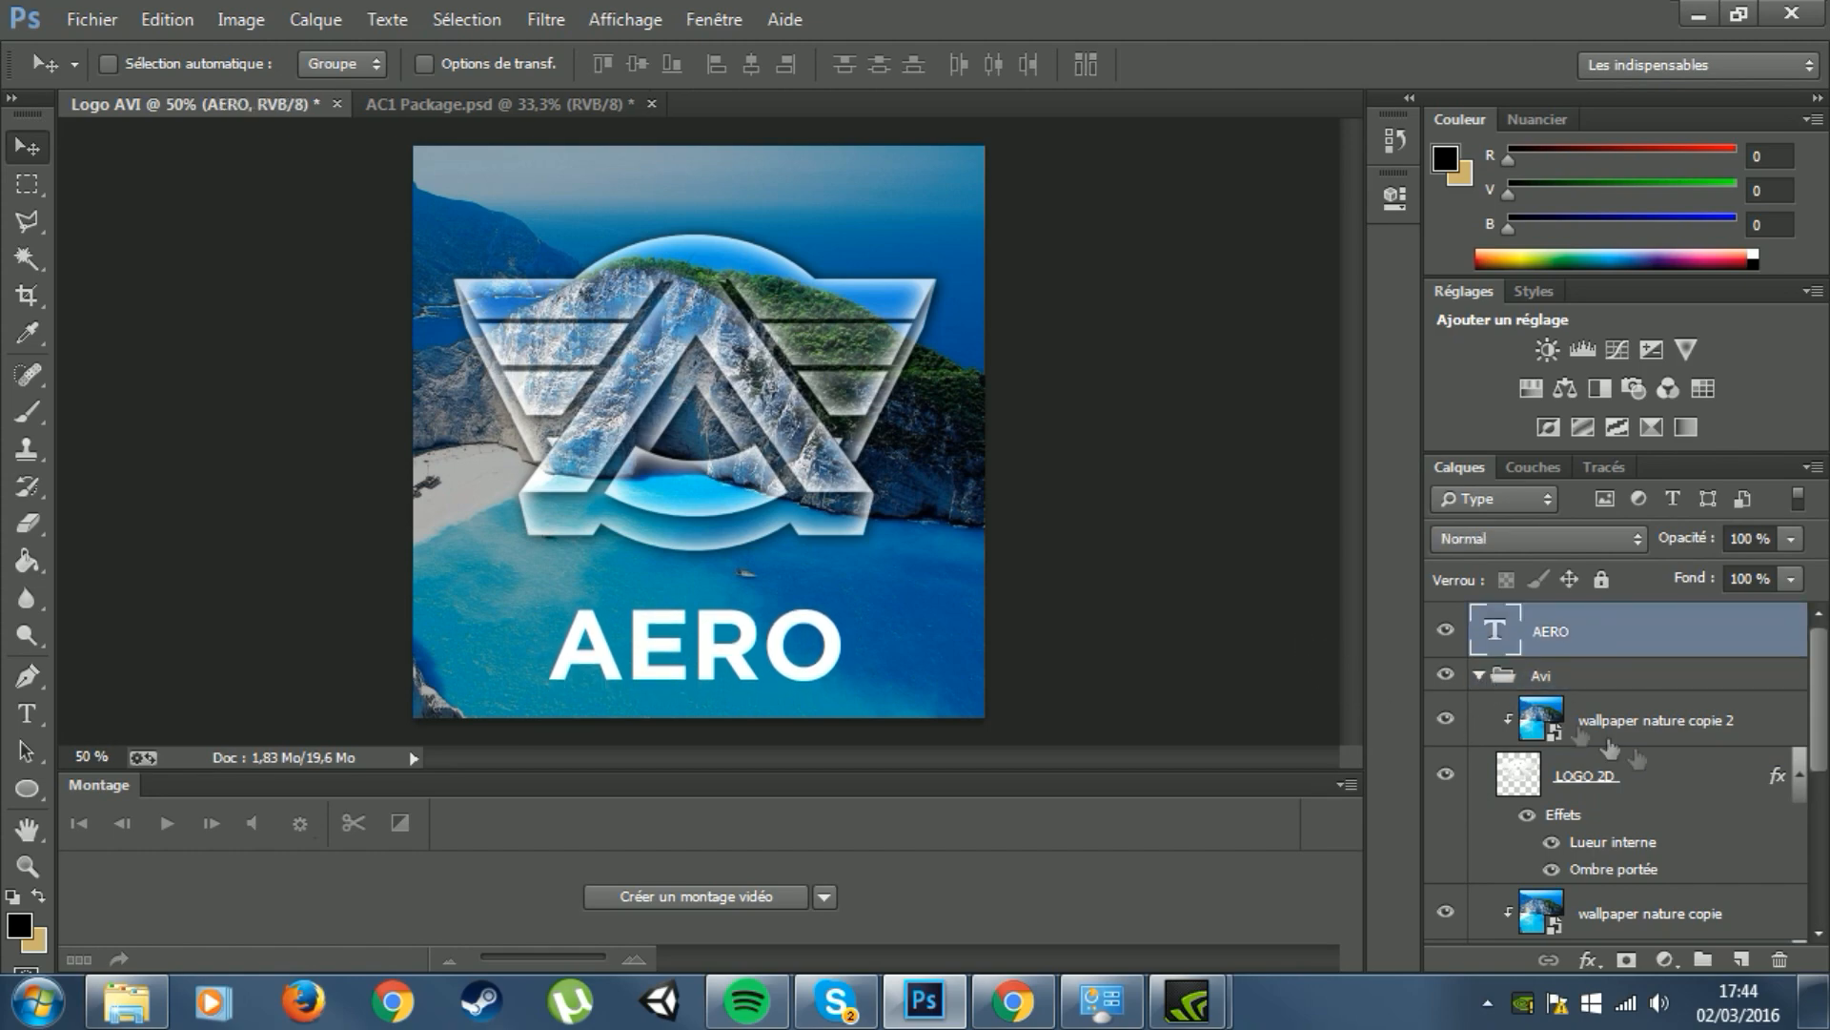
Step: Copy the layer style from LOGO 2D and paste it onto the AERO text layer
right_click(1732, 776)
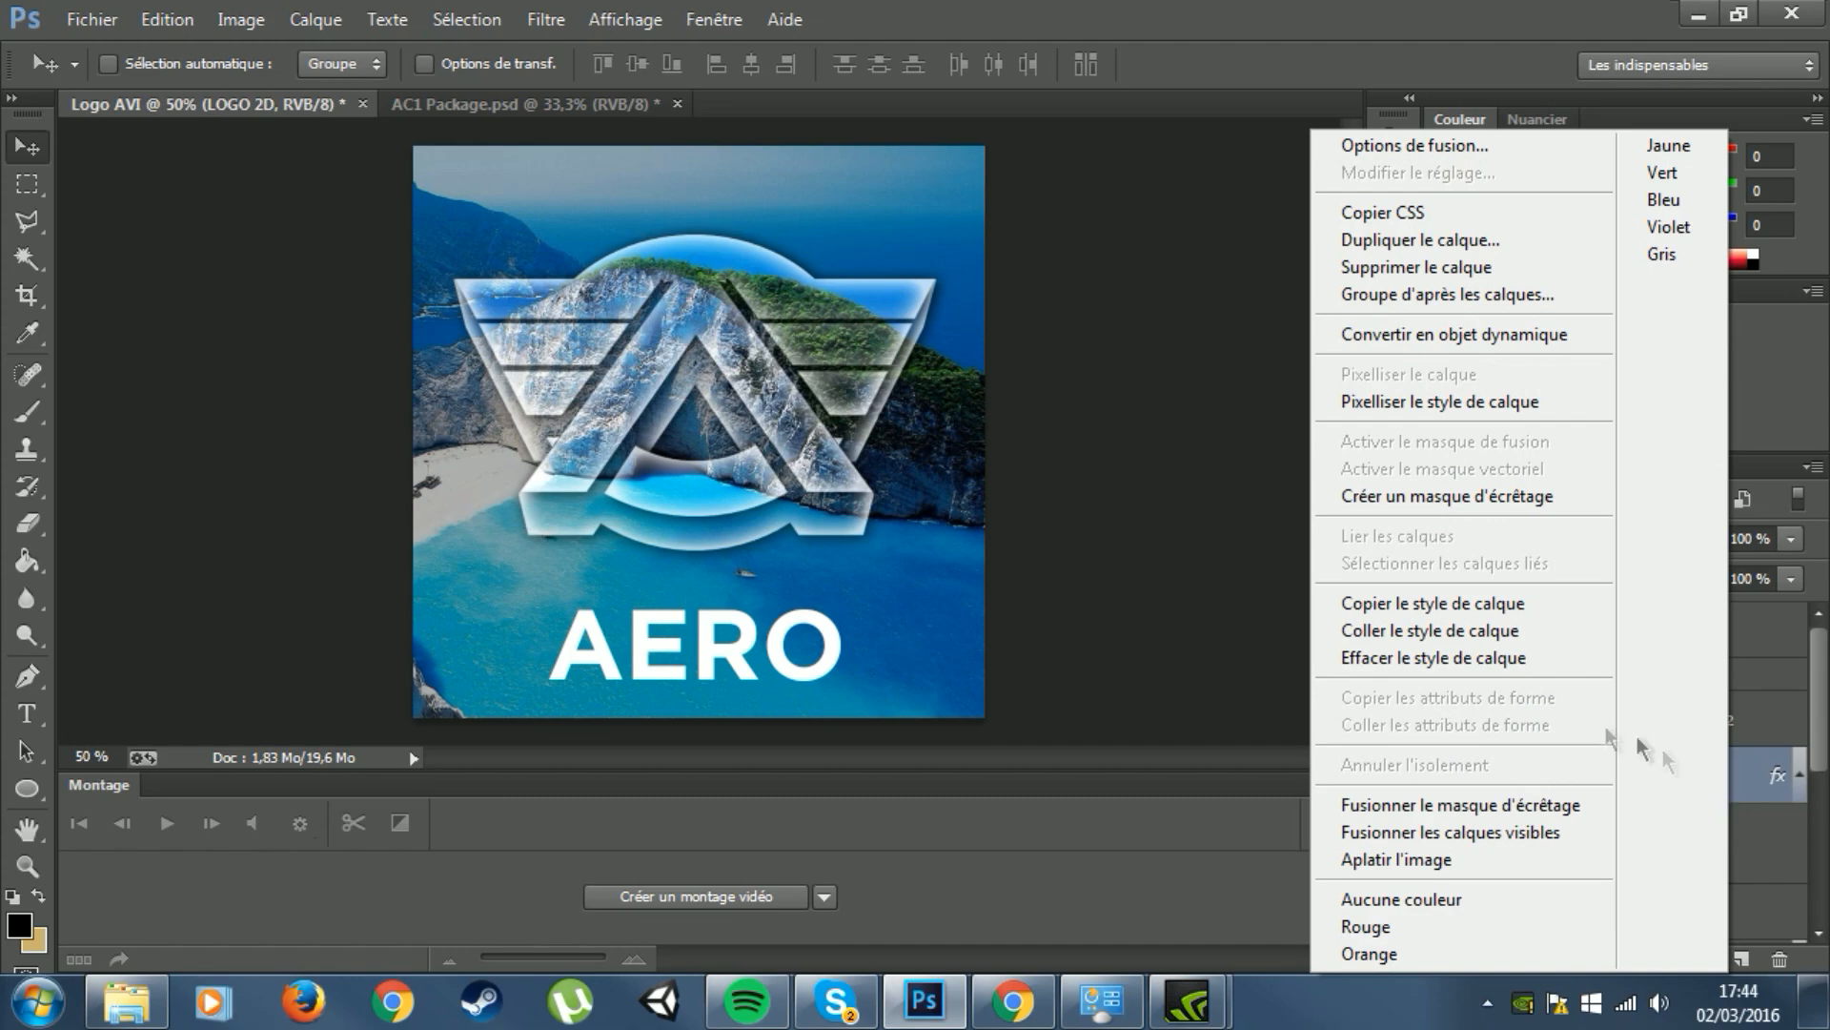
left_click(1472, 604)
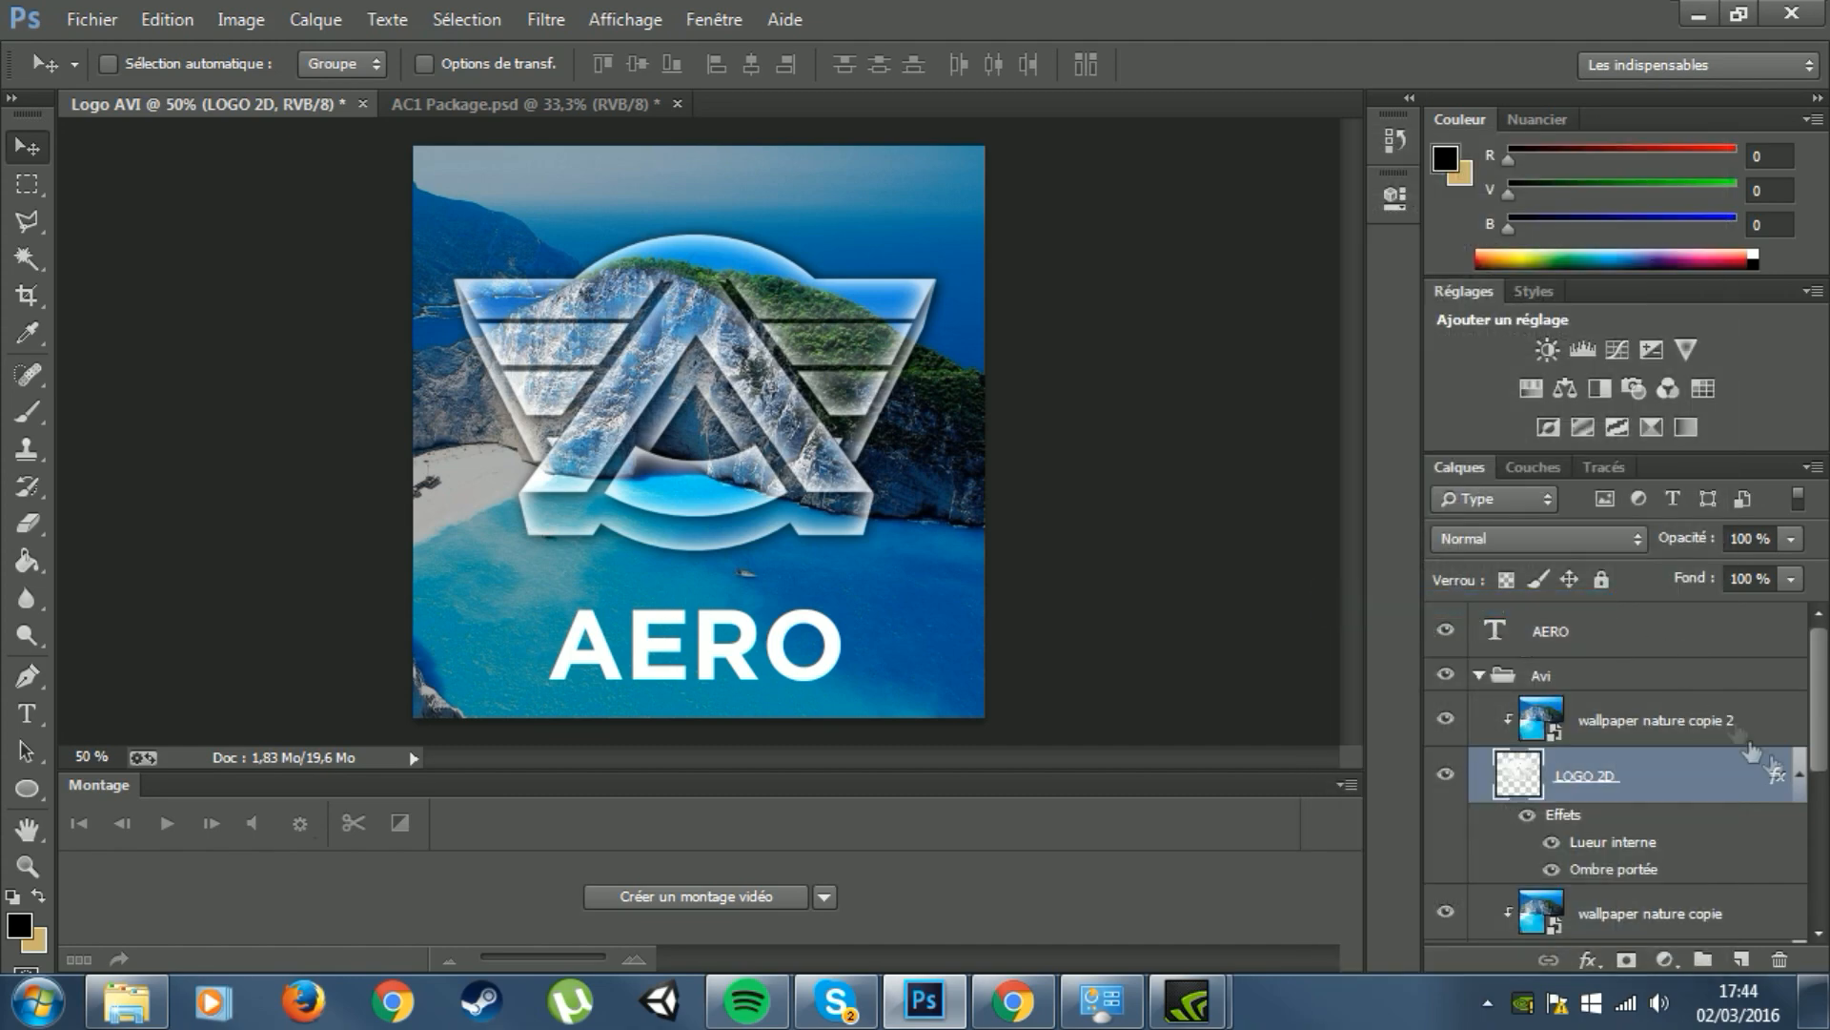
right_click(1726, 653)
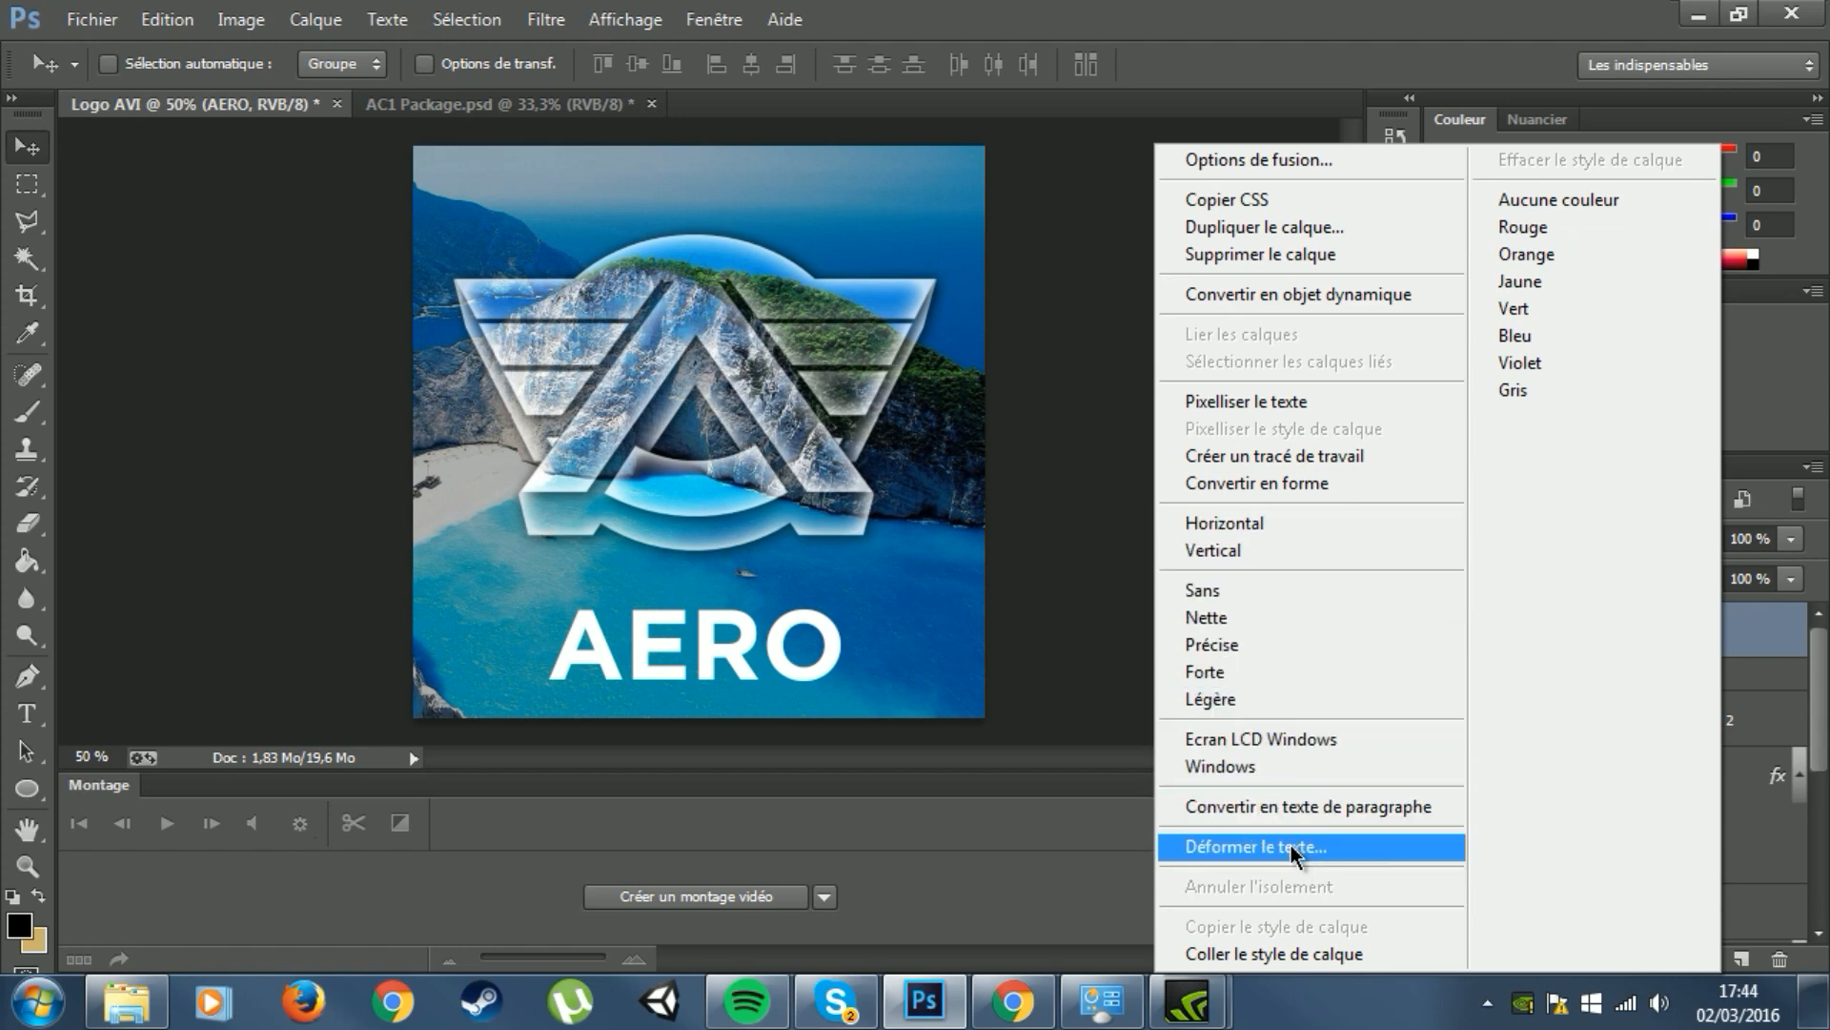
left_click(1240, 953)
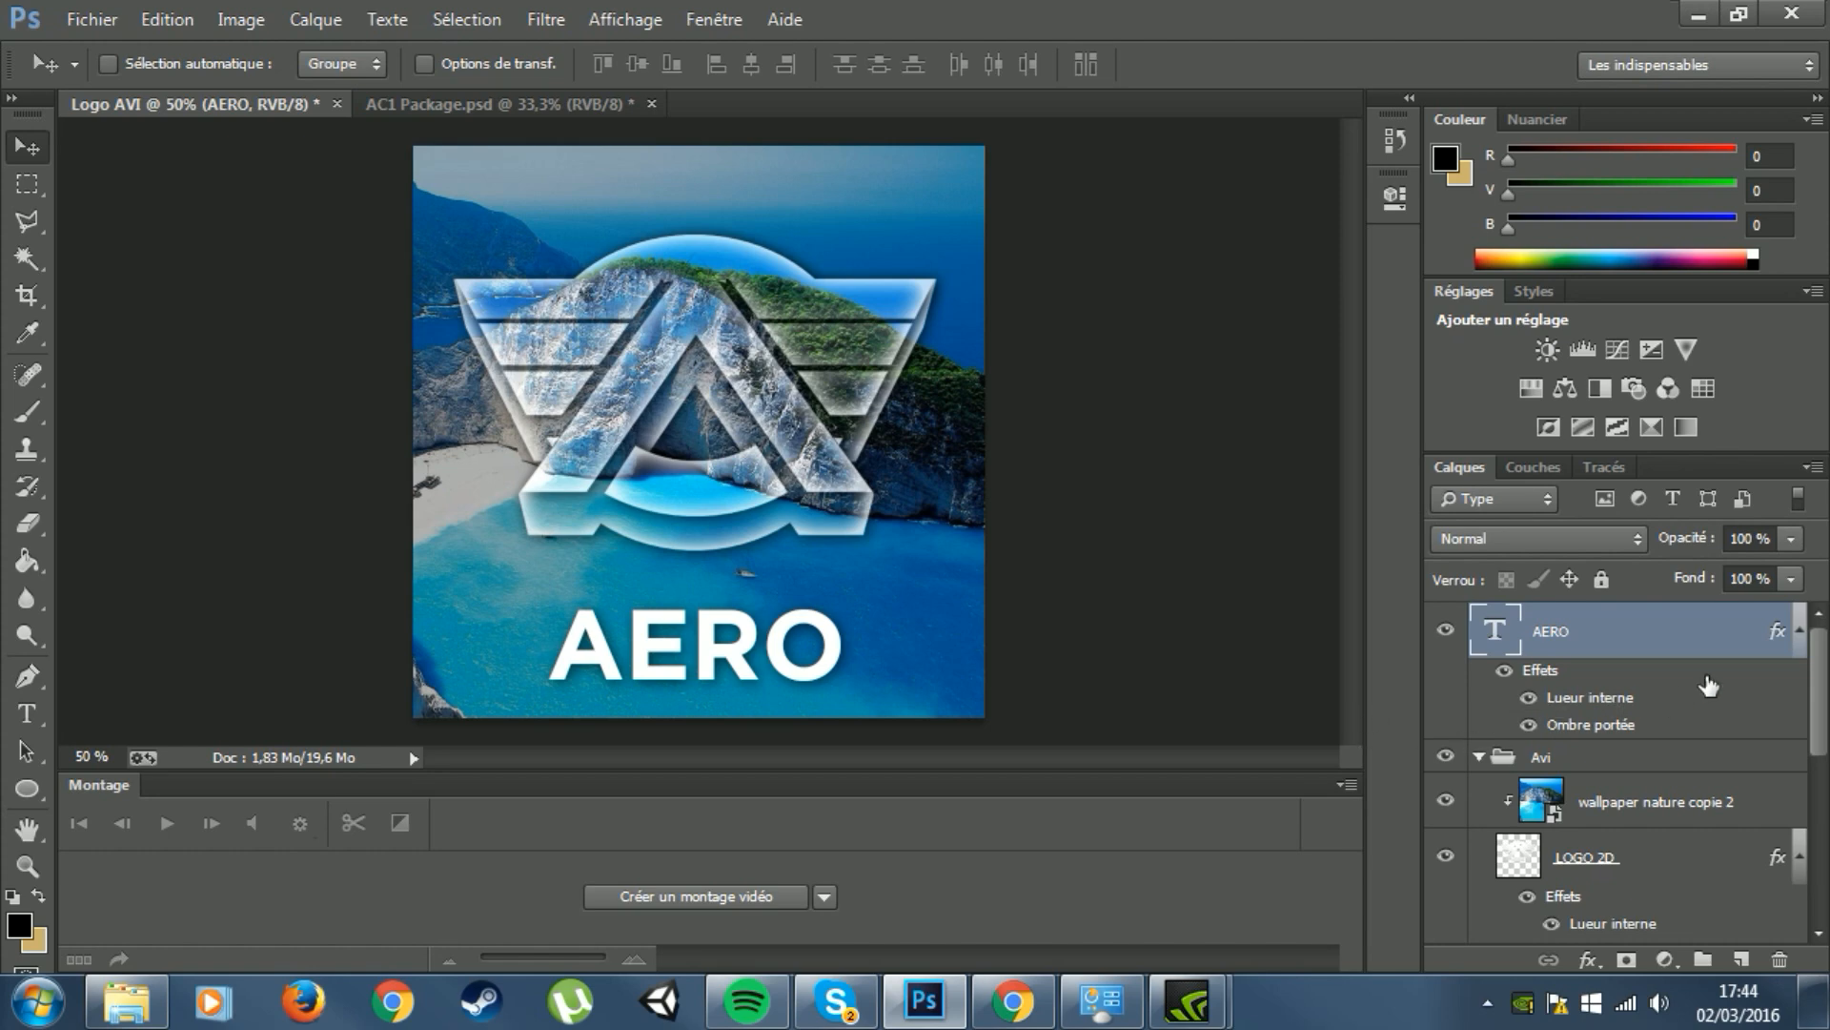
Step: Duplicate the wallpaper nature layer, place the copy above the AERO text, and clip it to the text
left_click(1480, 759)
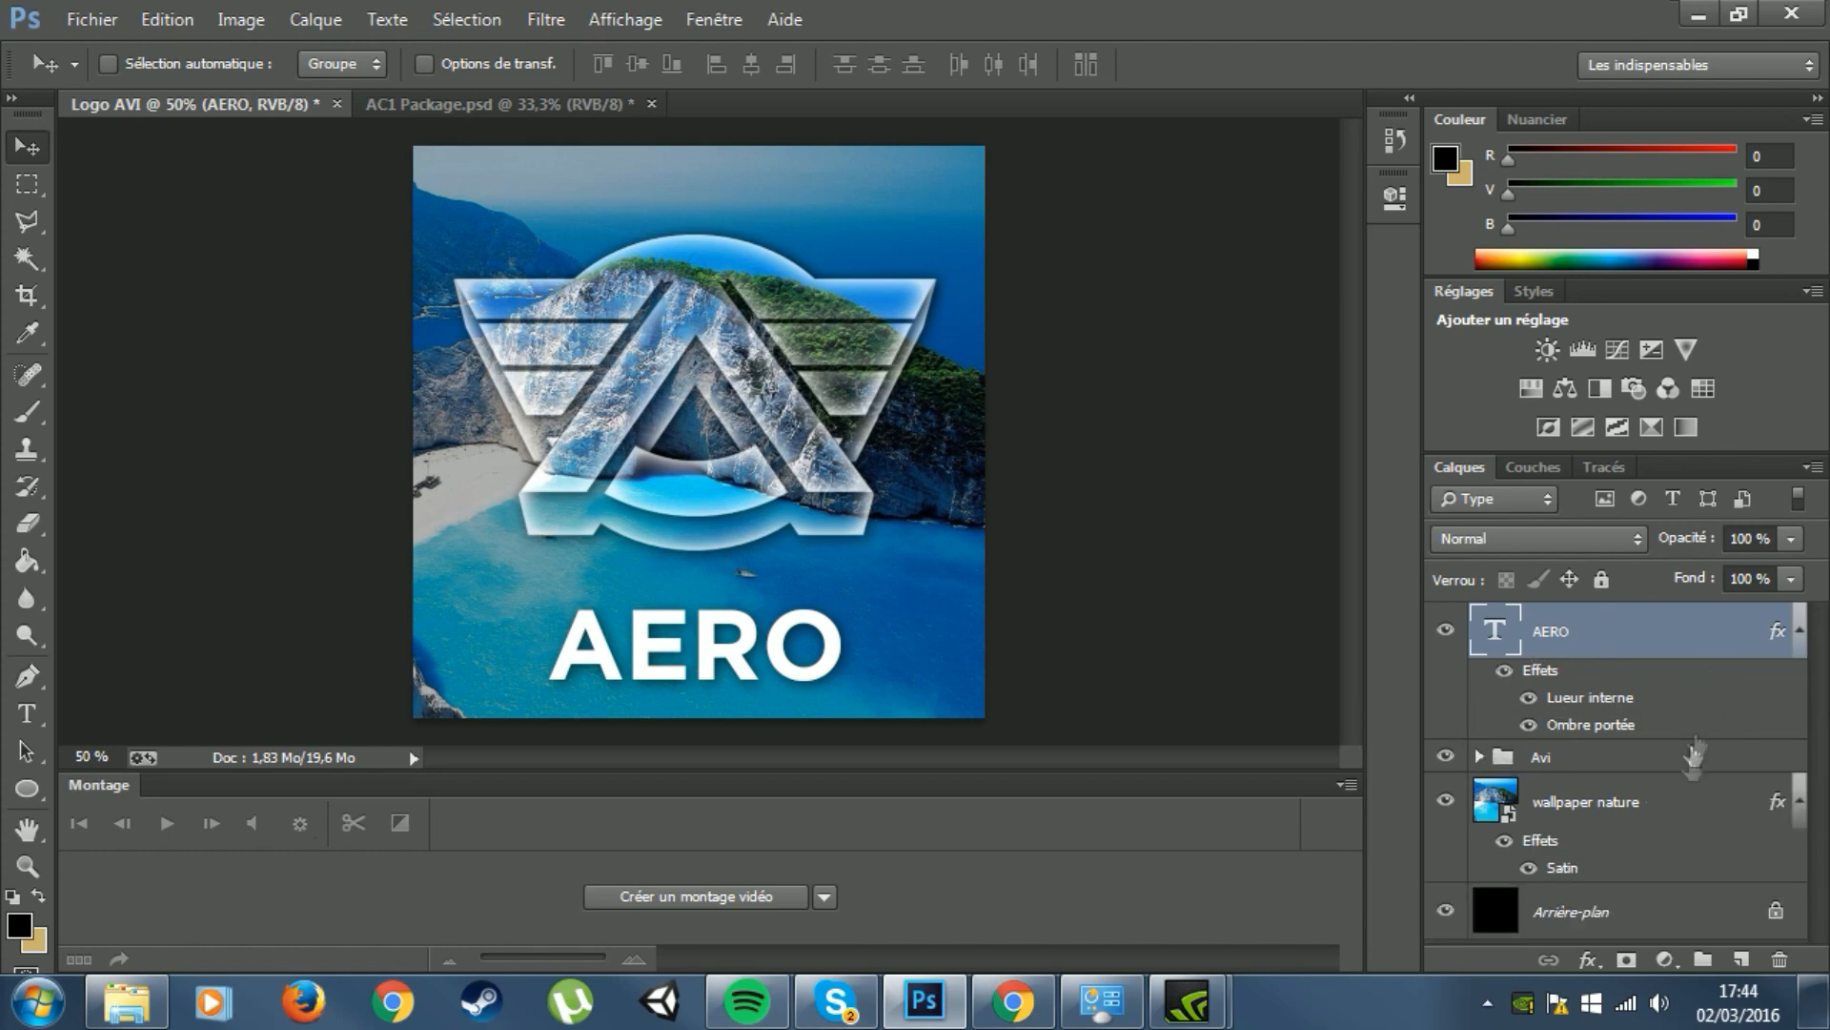
left_click_drag(1707, 806, 1742, 961)
left_click_drag(1658, 804, 1646, 639)
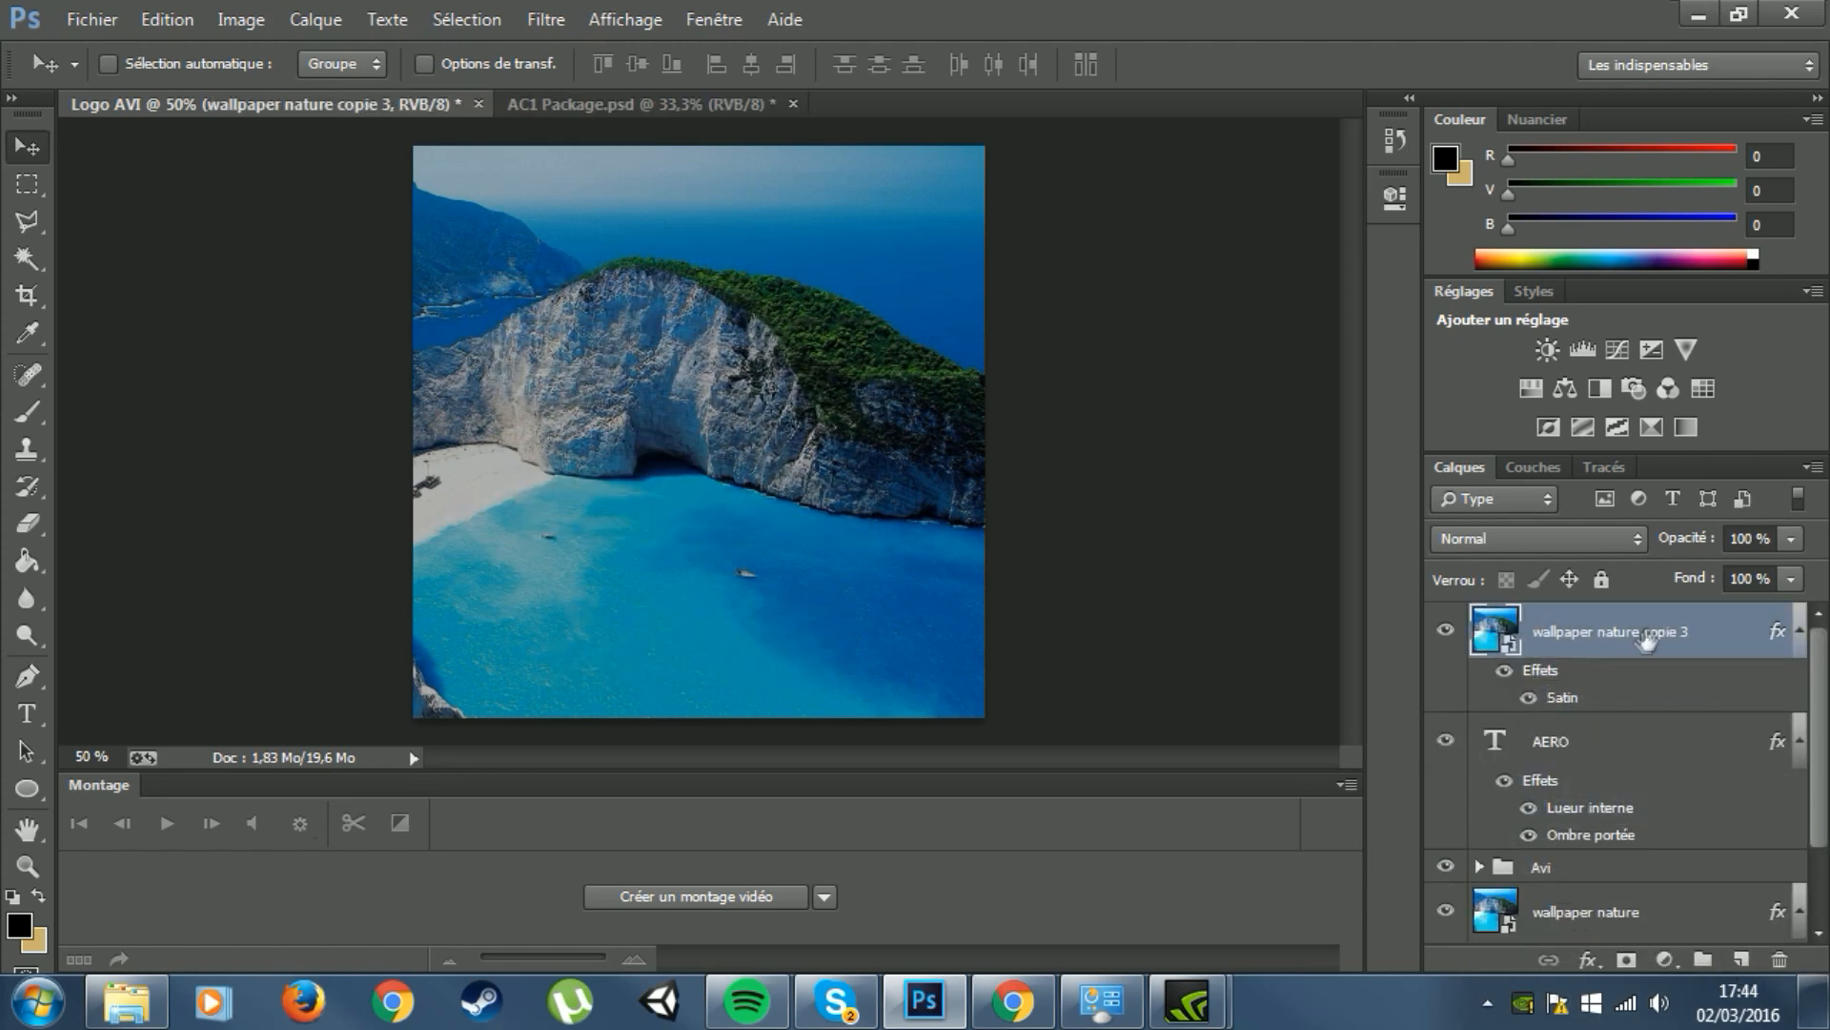
right_click(1645, 640)
left_click(1382, 536)
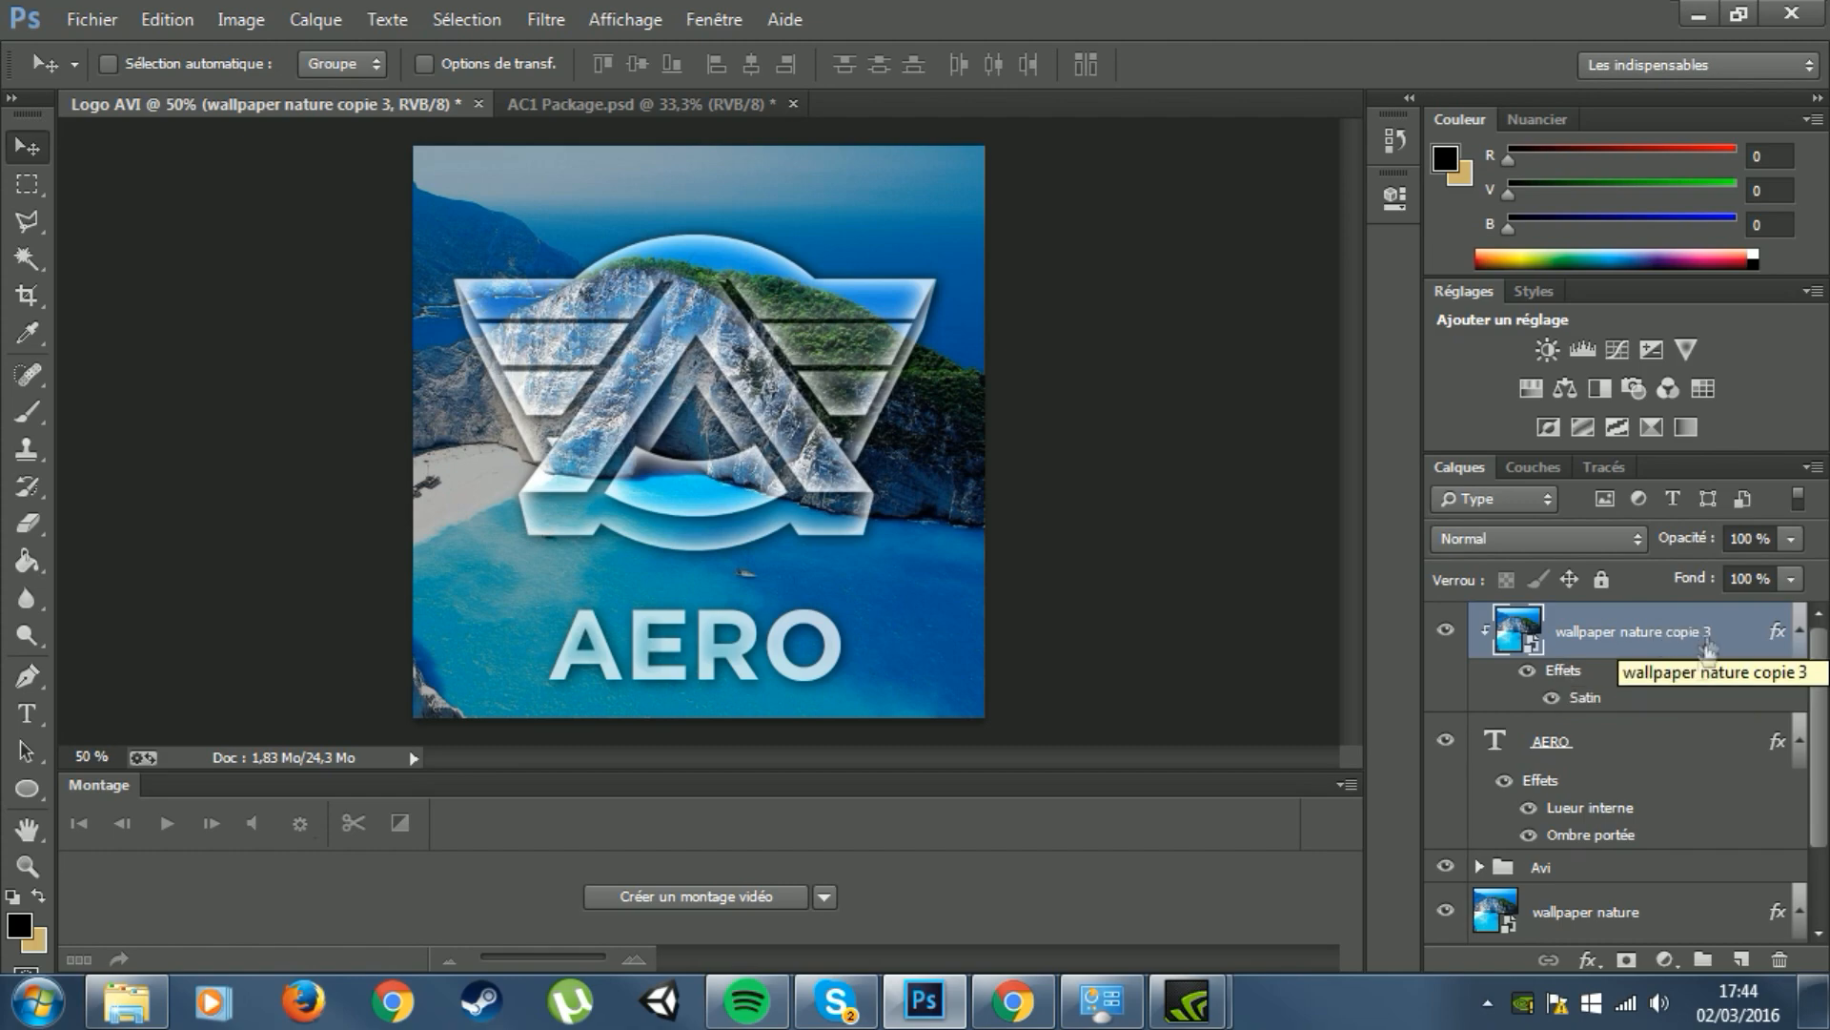
Step: Set the inner glow size on the AERO text layer to 16 px and apply the style
double_click(1706, 741)
left_click_drag(1212, 255, 1379, 199)
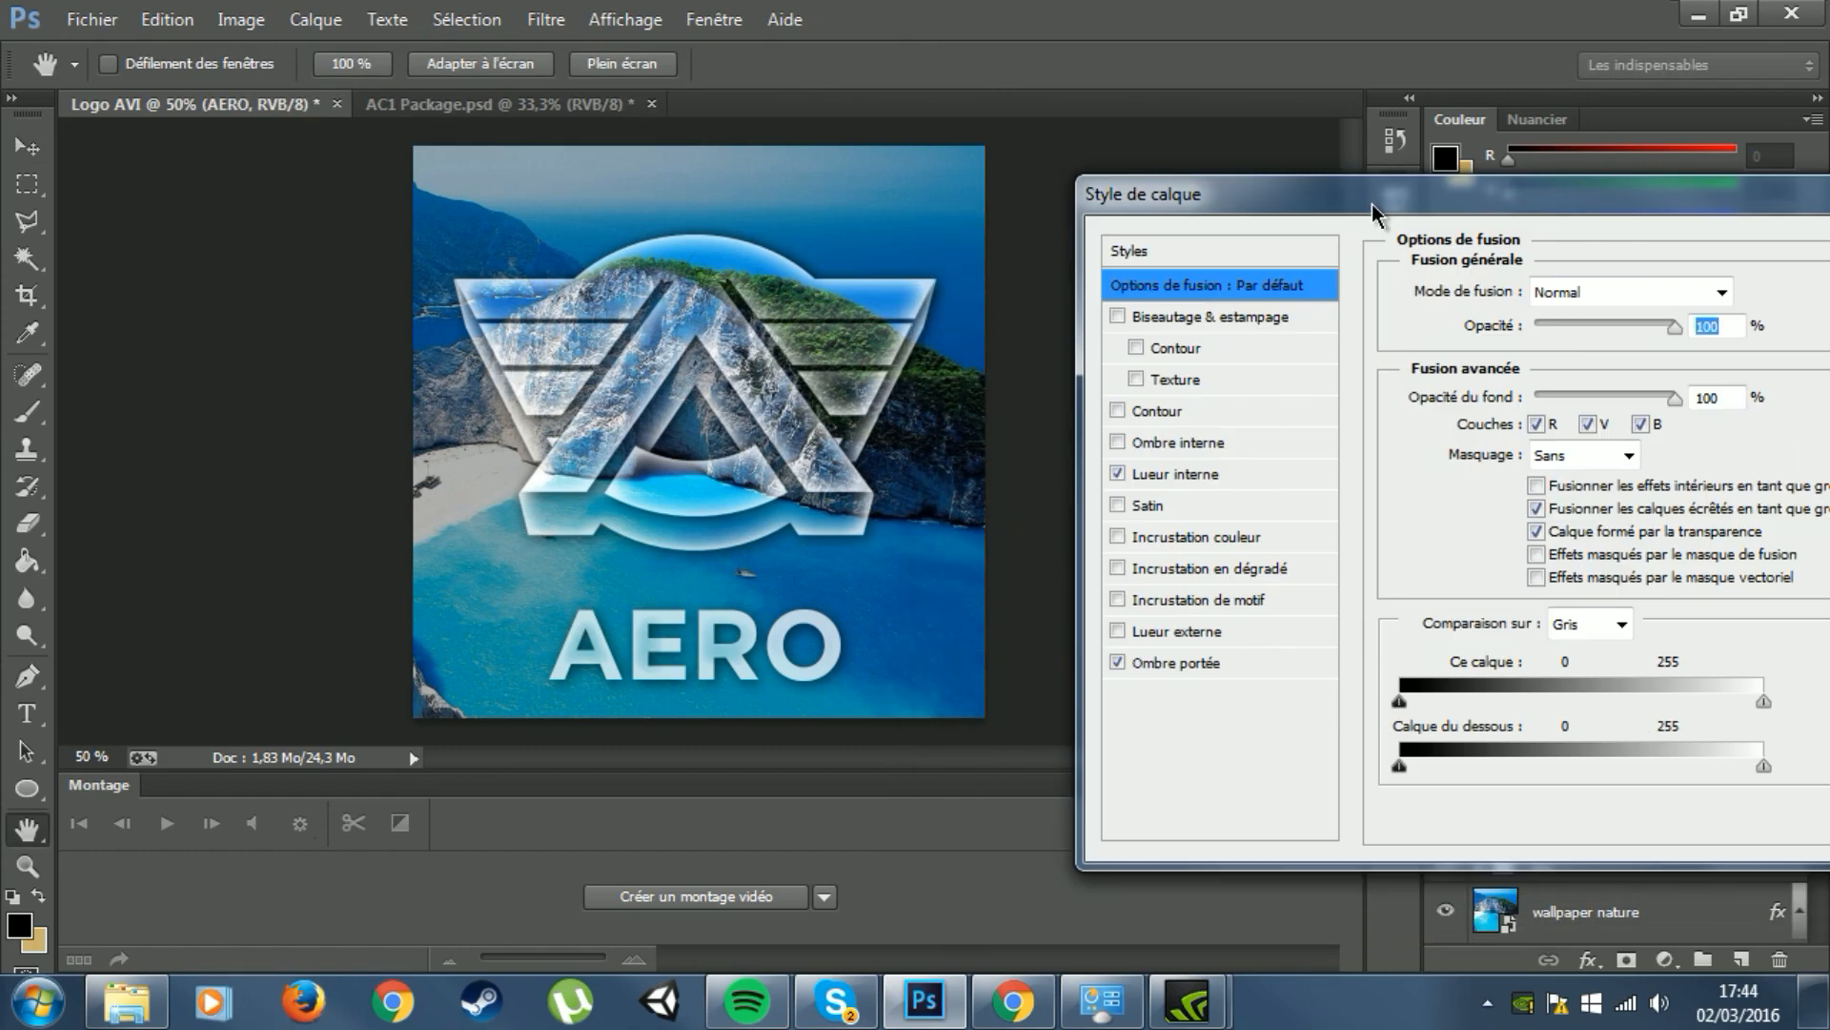
left_click(1187, 477)
left_click_drag(1559, 575, 1546, 572)
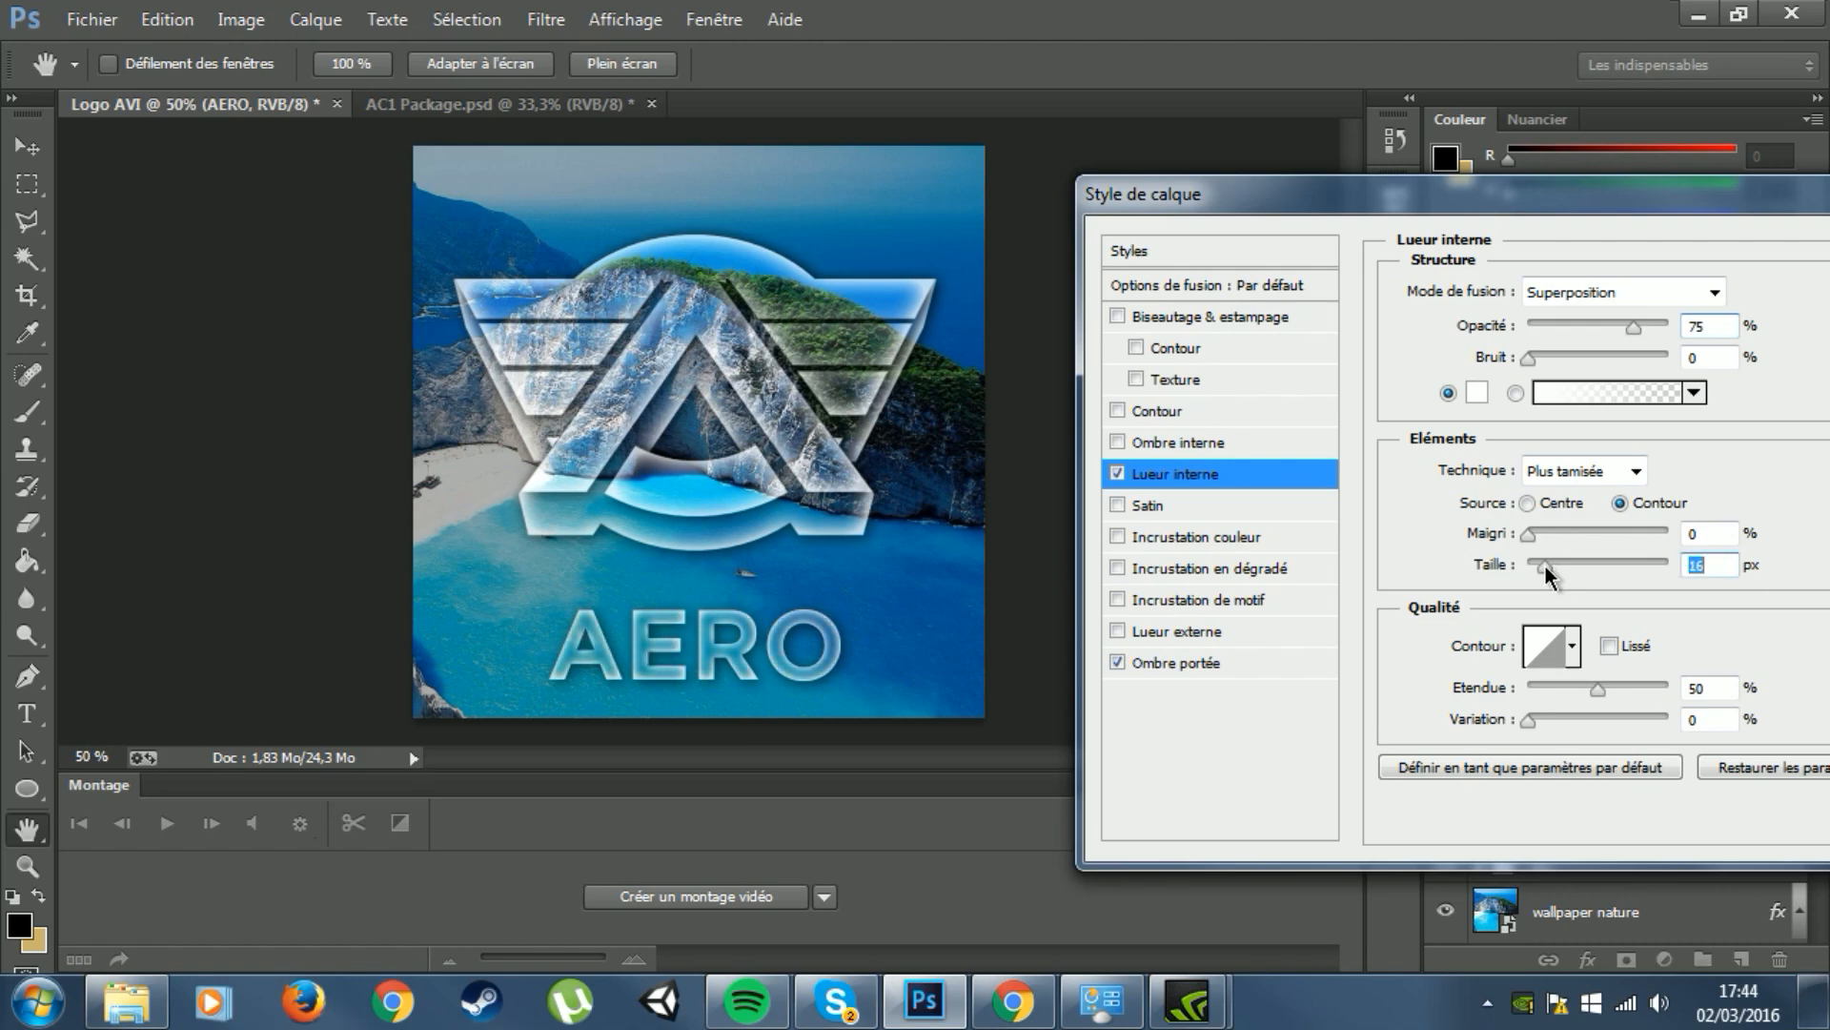
key("Return")
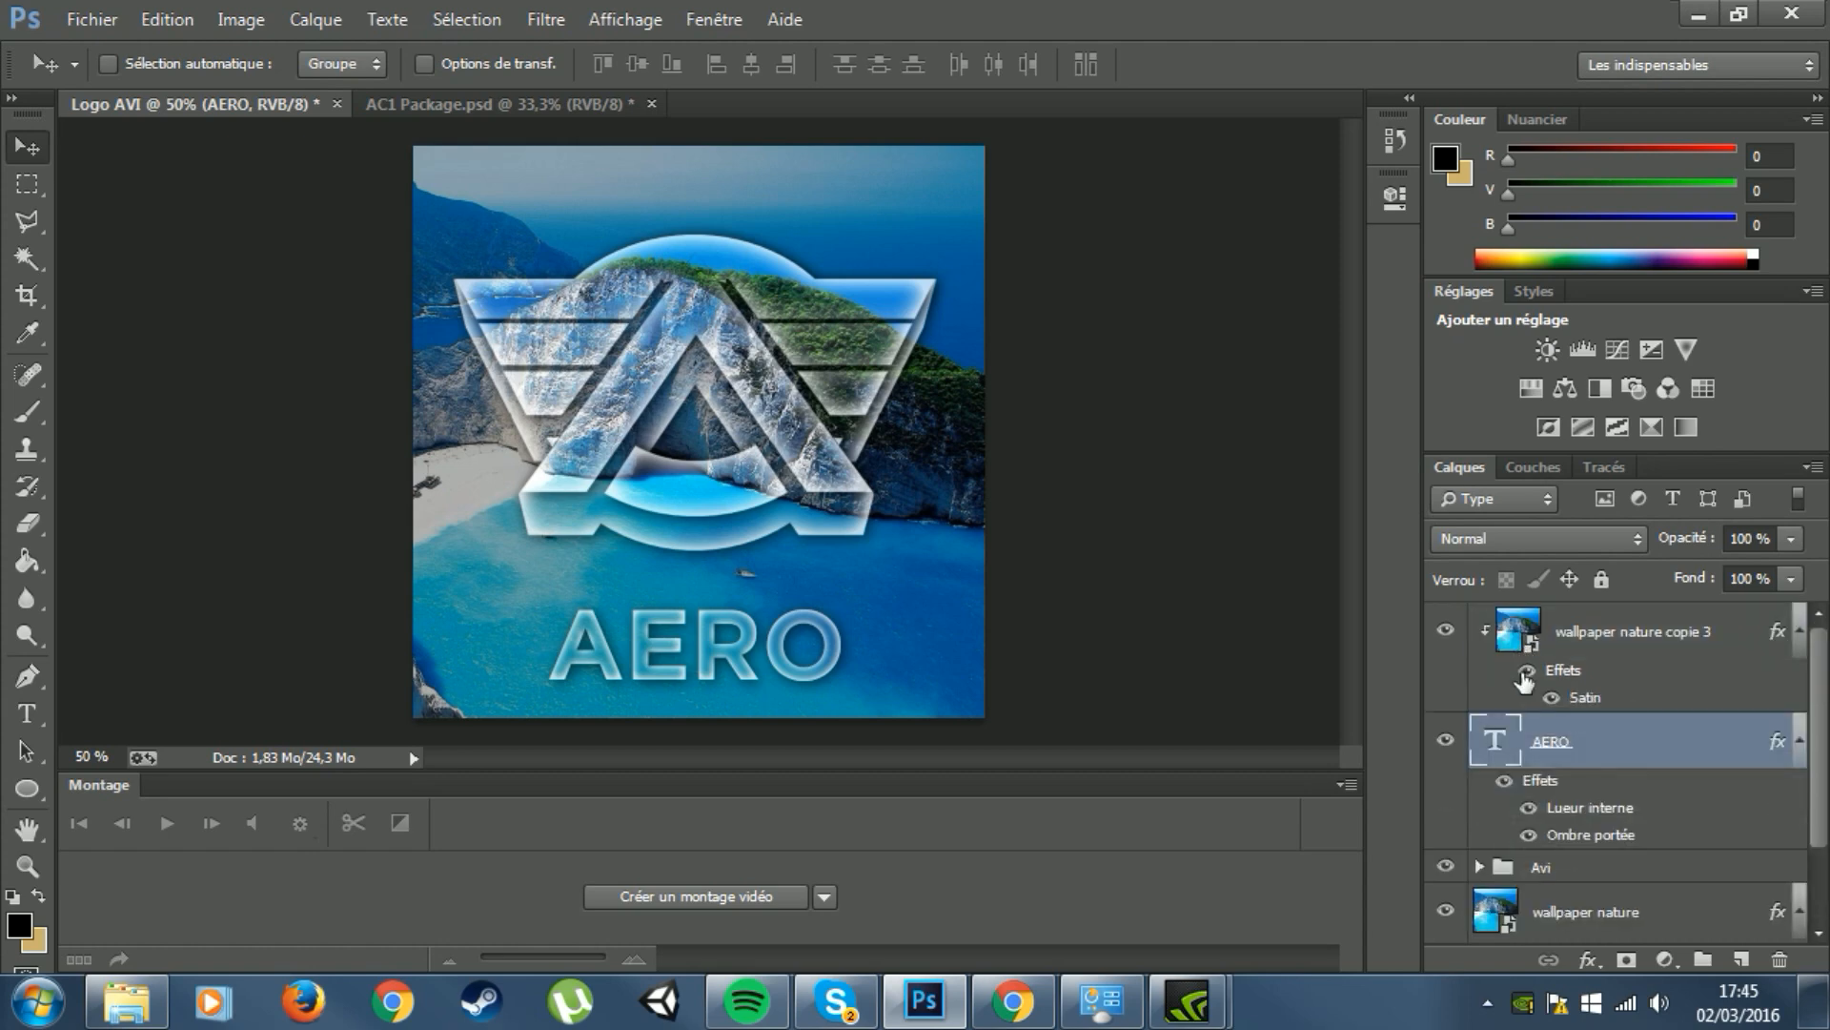
Step: Try to group all layers from wallpaper nature copie 3 down to the locked Arrière-plan background
scroll(1525, 679, "down", 1)
scroll(1501, 757, "up", 1)
left_click(1530, 670)
scroll(1639, 806, "down", 1)
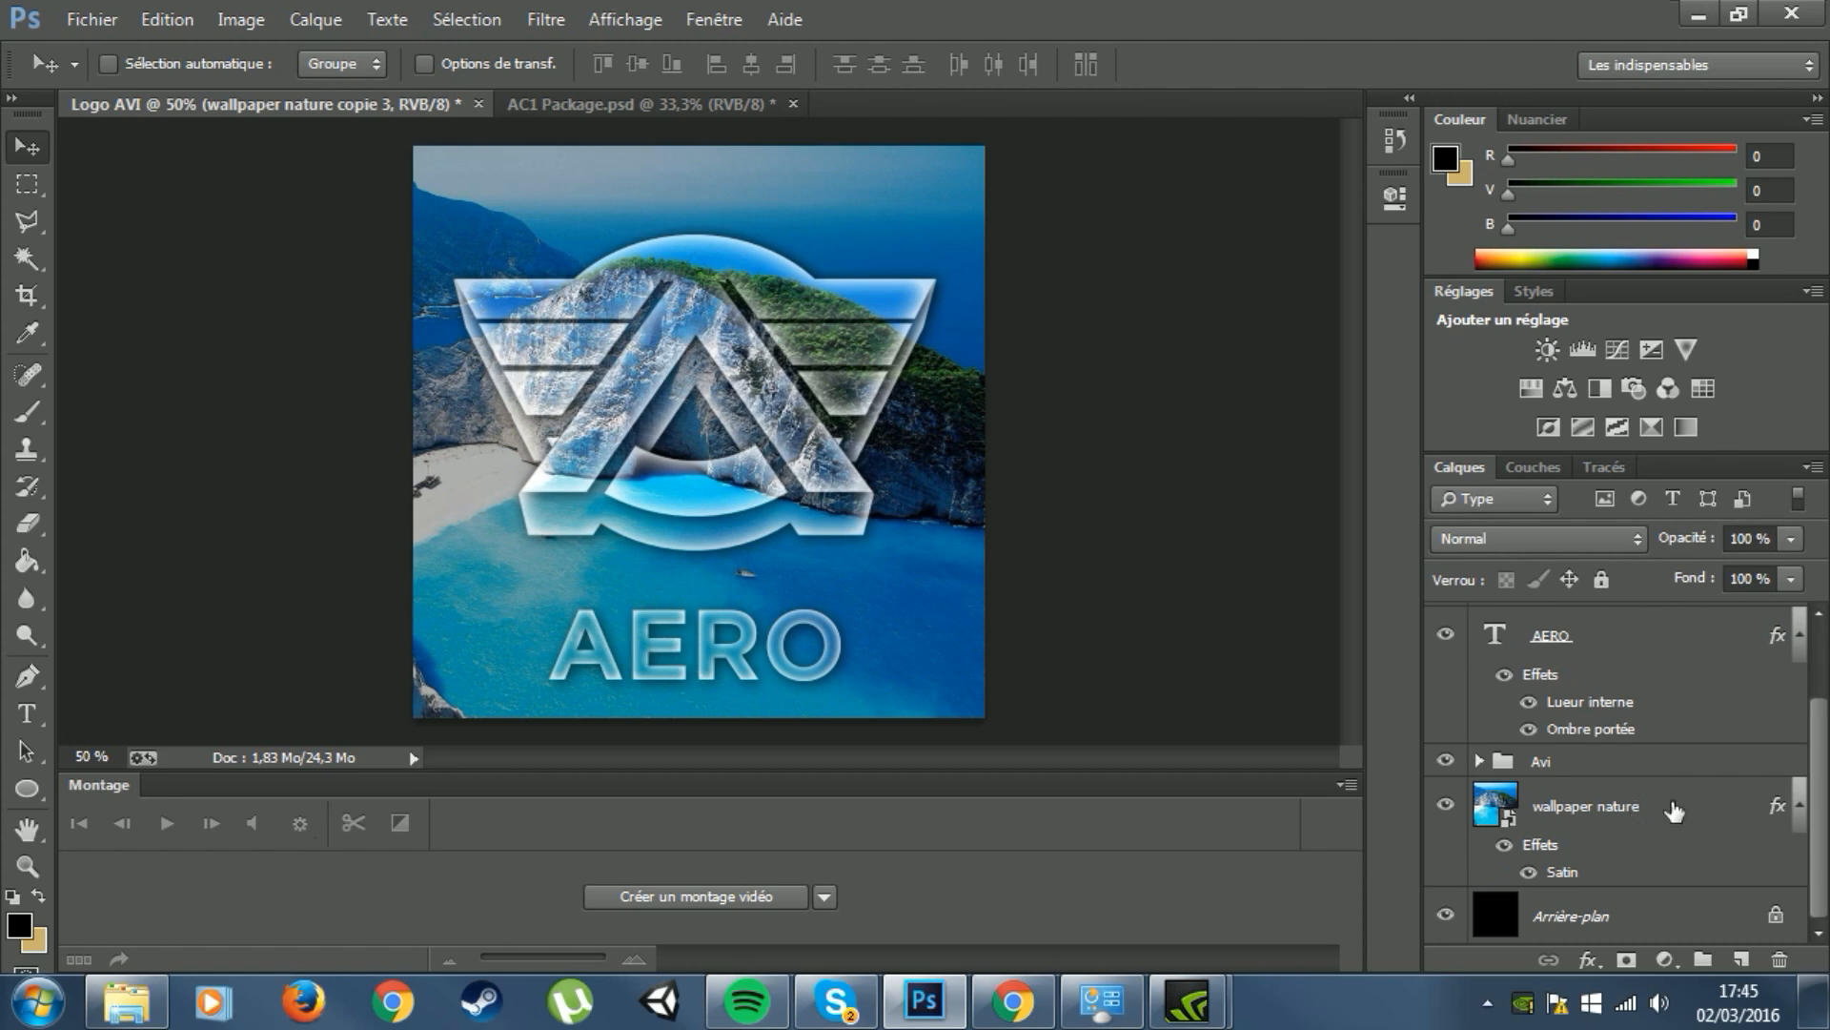
left_click(1671, 920, "shift")
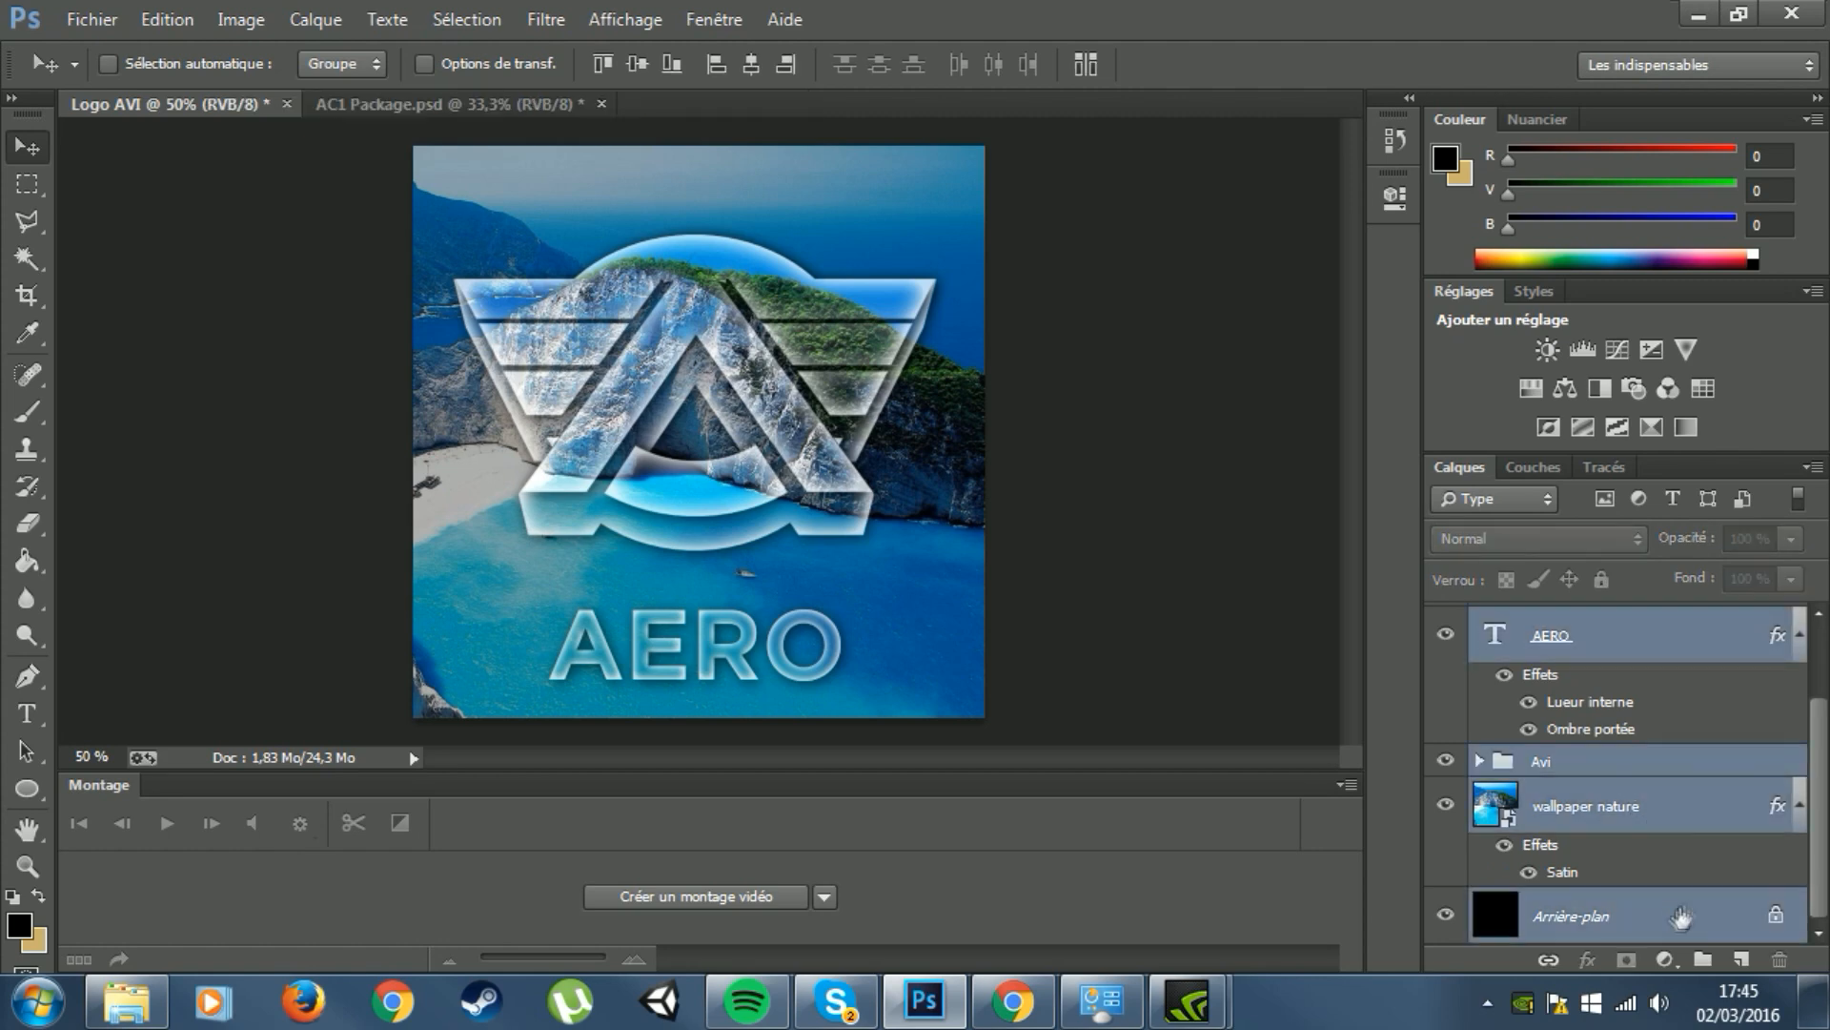
left_click_drag(1702, 917, 1699, 961)
Step: Convert the Arrière-plan background into a regular layer named Calque 0 and put all layers into one group
double_click(1573, 918)
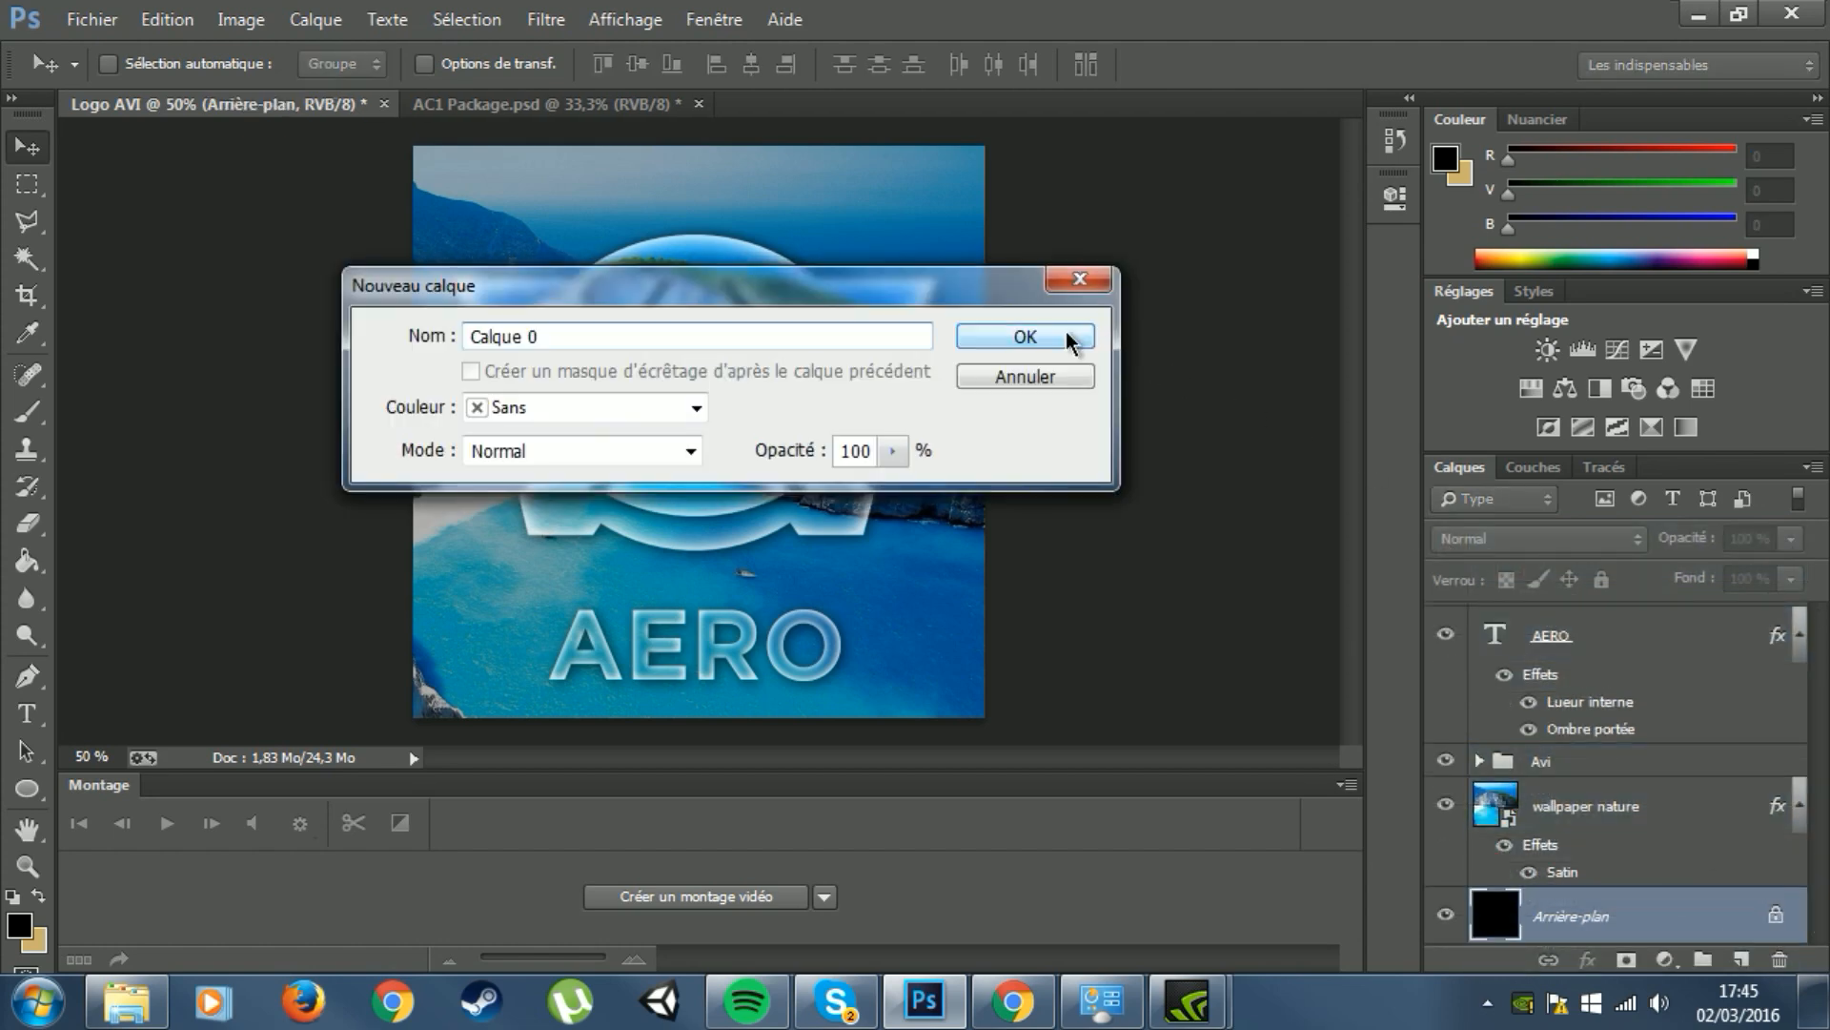
left_click(1069, 339)
left_click(1649, 641)
scroll(1640, 753, "down", 1)
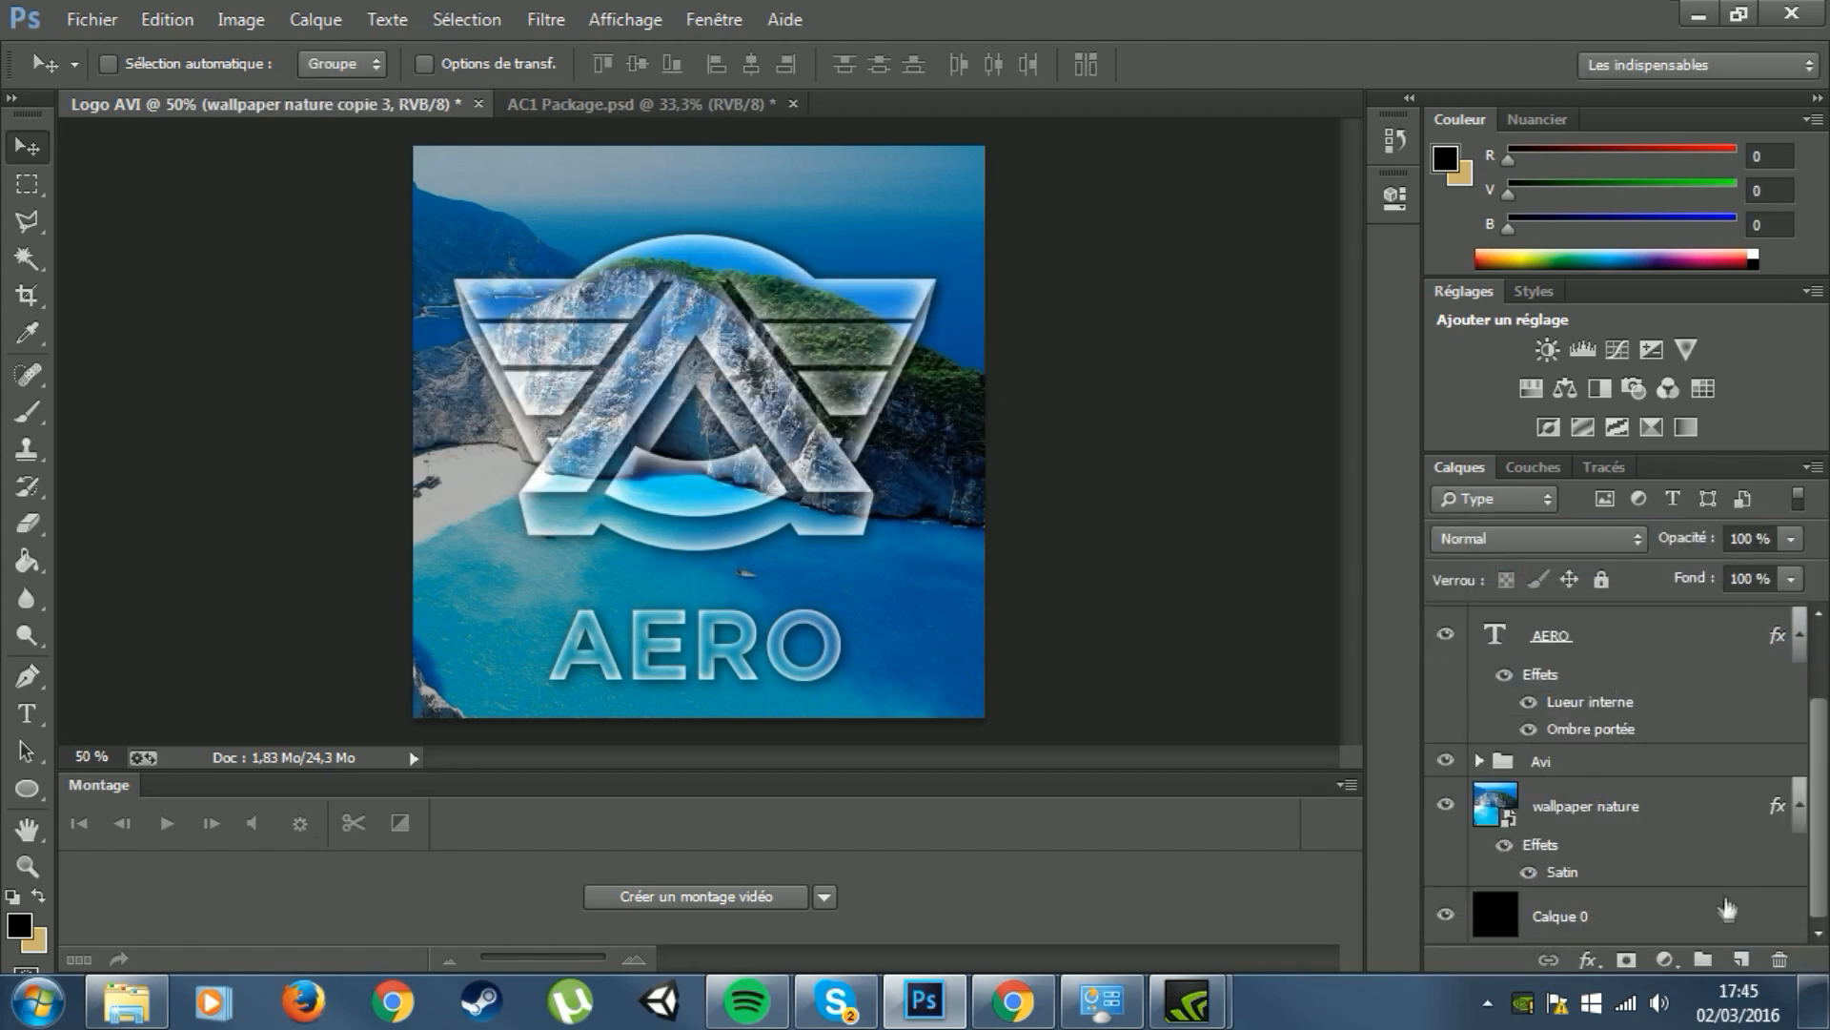
left_click(1713, 917, "shift")
left_click_drag(1712, 918, 1704, 959)
Step: Duplicate the group containing all layers and merge the copy into a single layer
left_click_drag(1706, 629, 1741, 959)
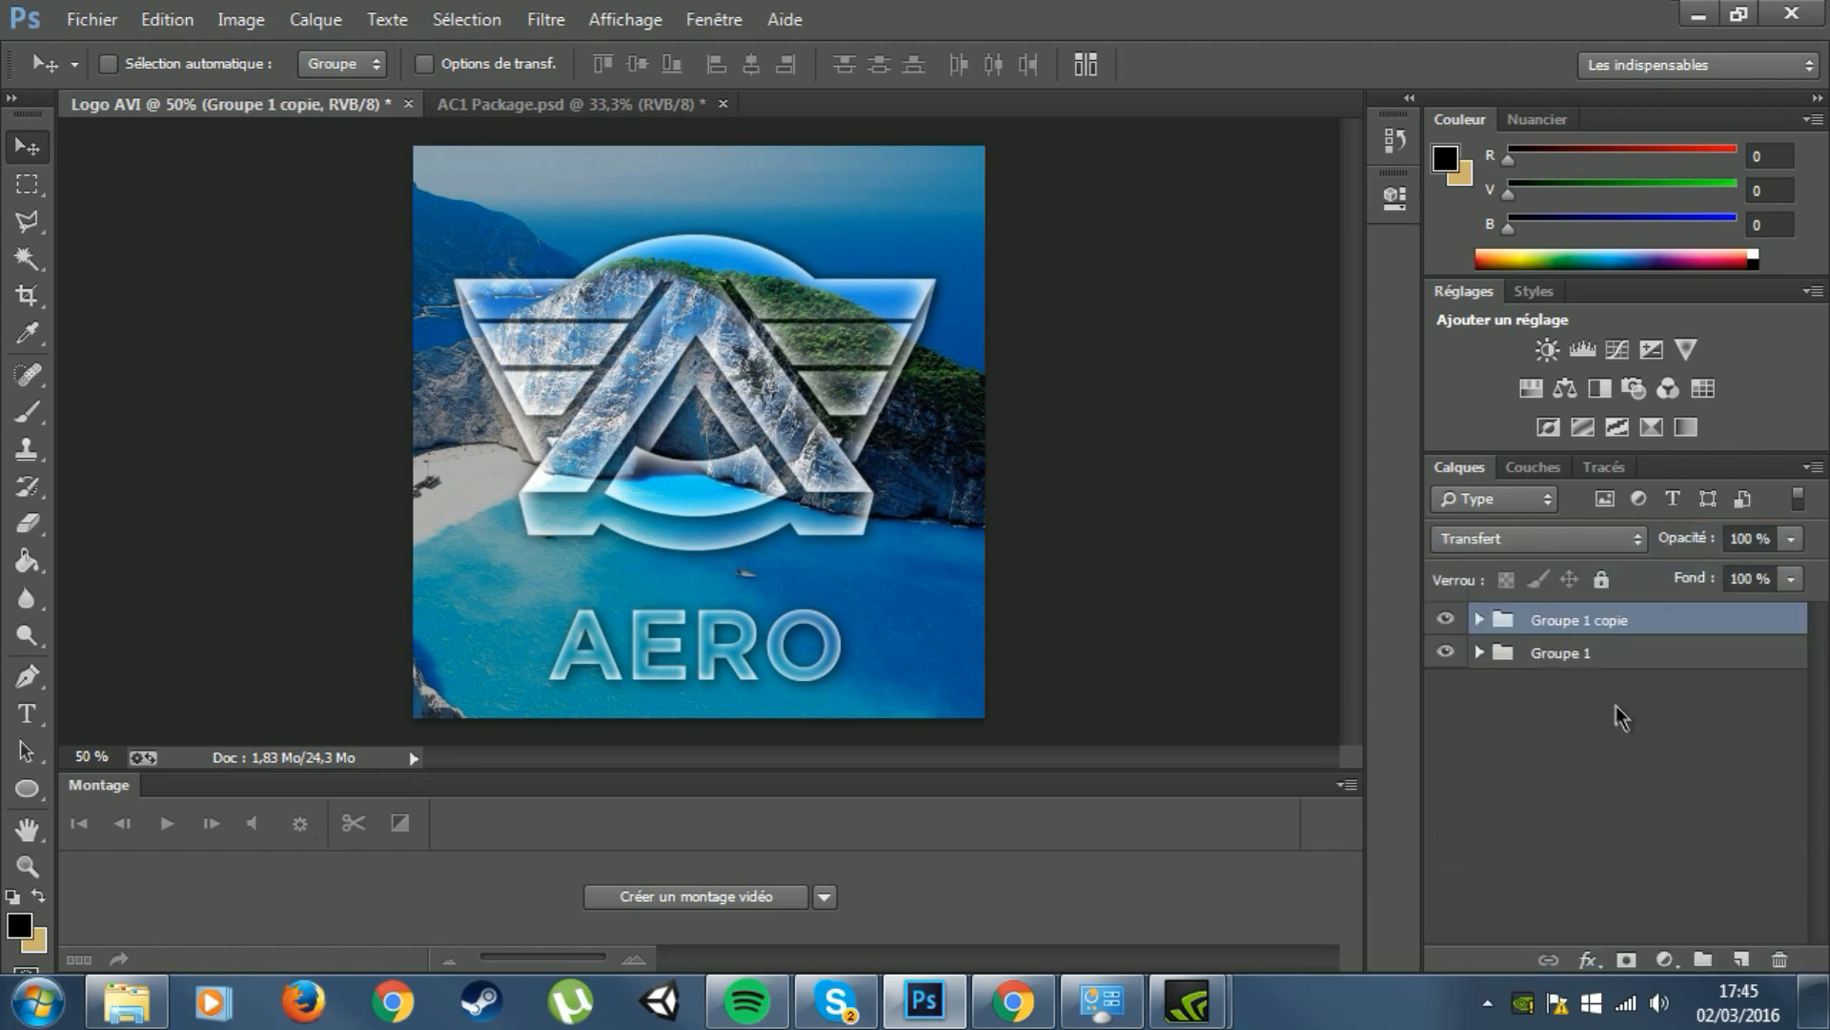
right_click(1580, 621)
left_click(1398, 690)
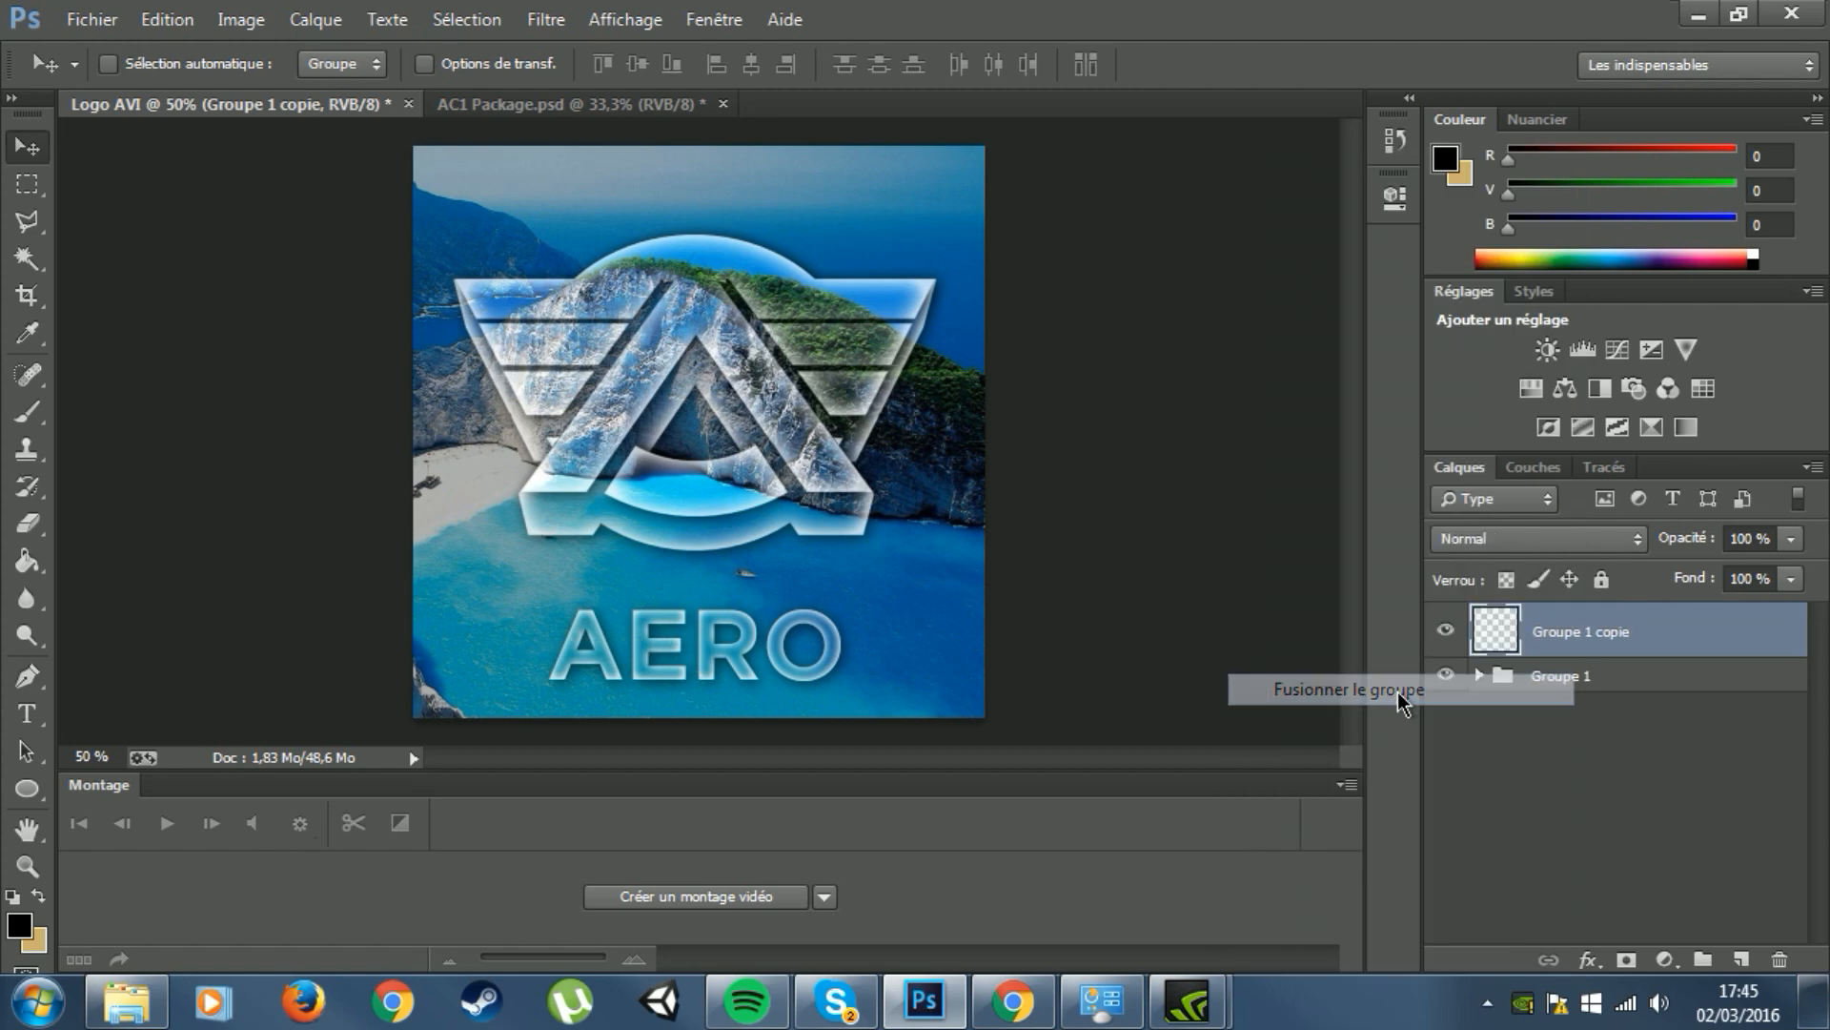
Step: Select the entire canvas area of the merged Groupe 1 copie layer and copy it to a new layer
left_click(27, 183)
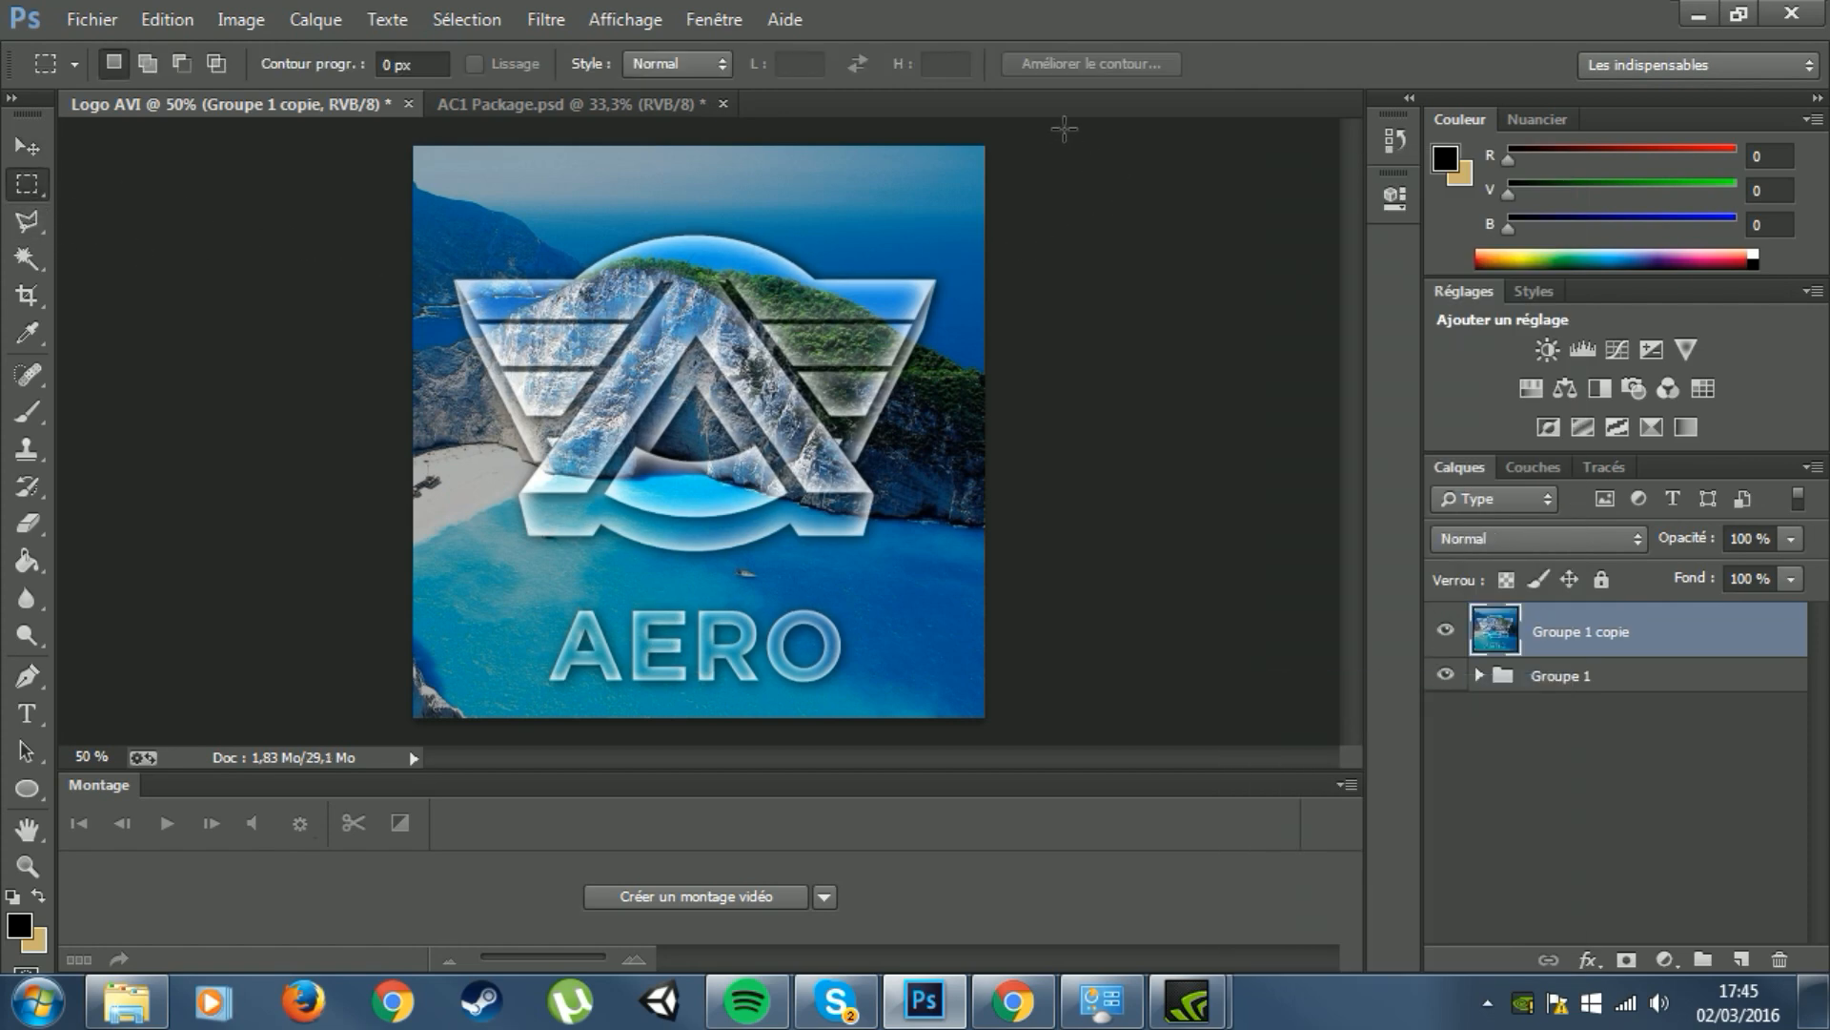
left_click_drag(1055, 127, 324, 732)
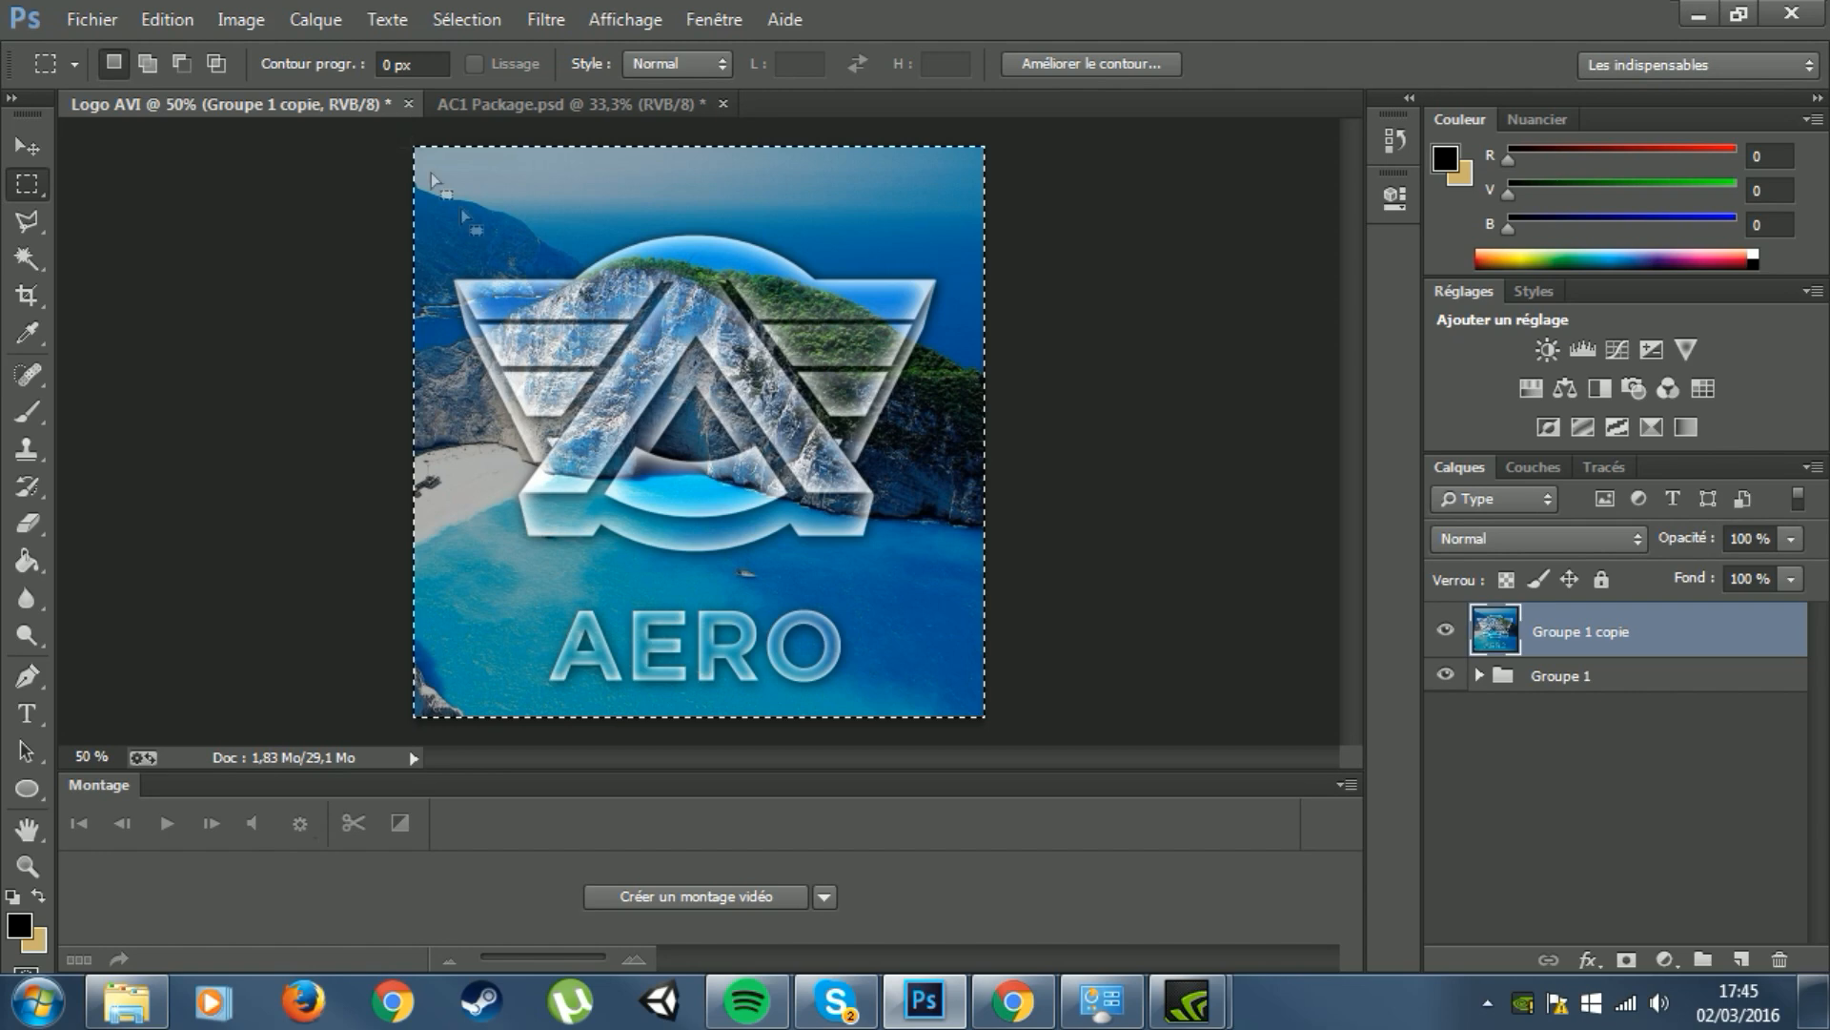
right_click(675, 354)
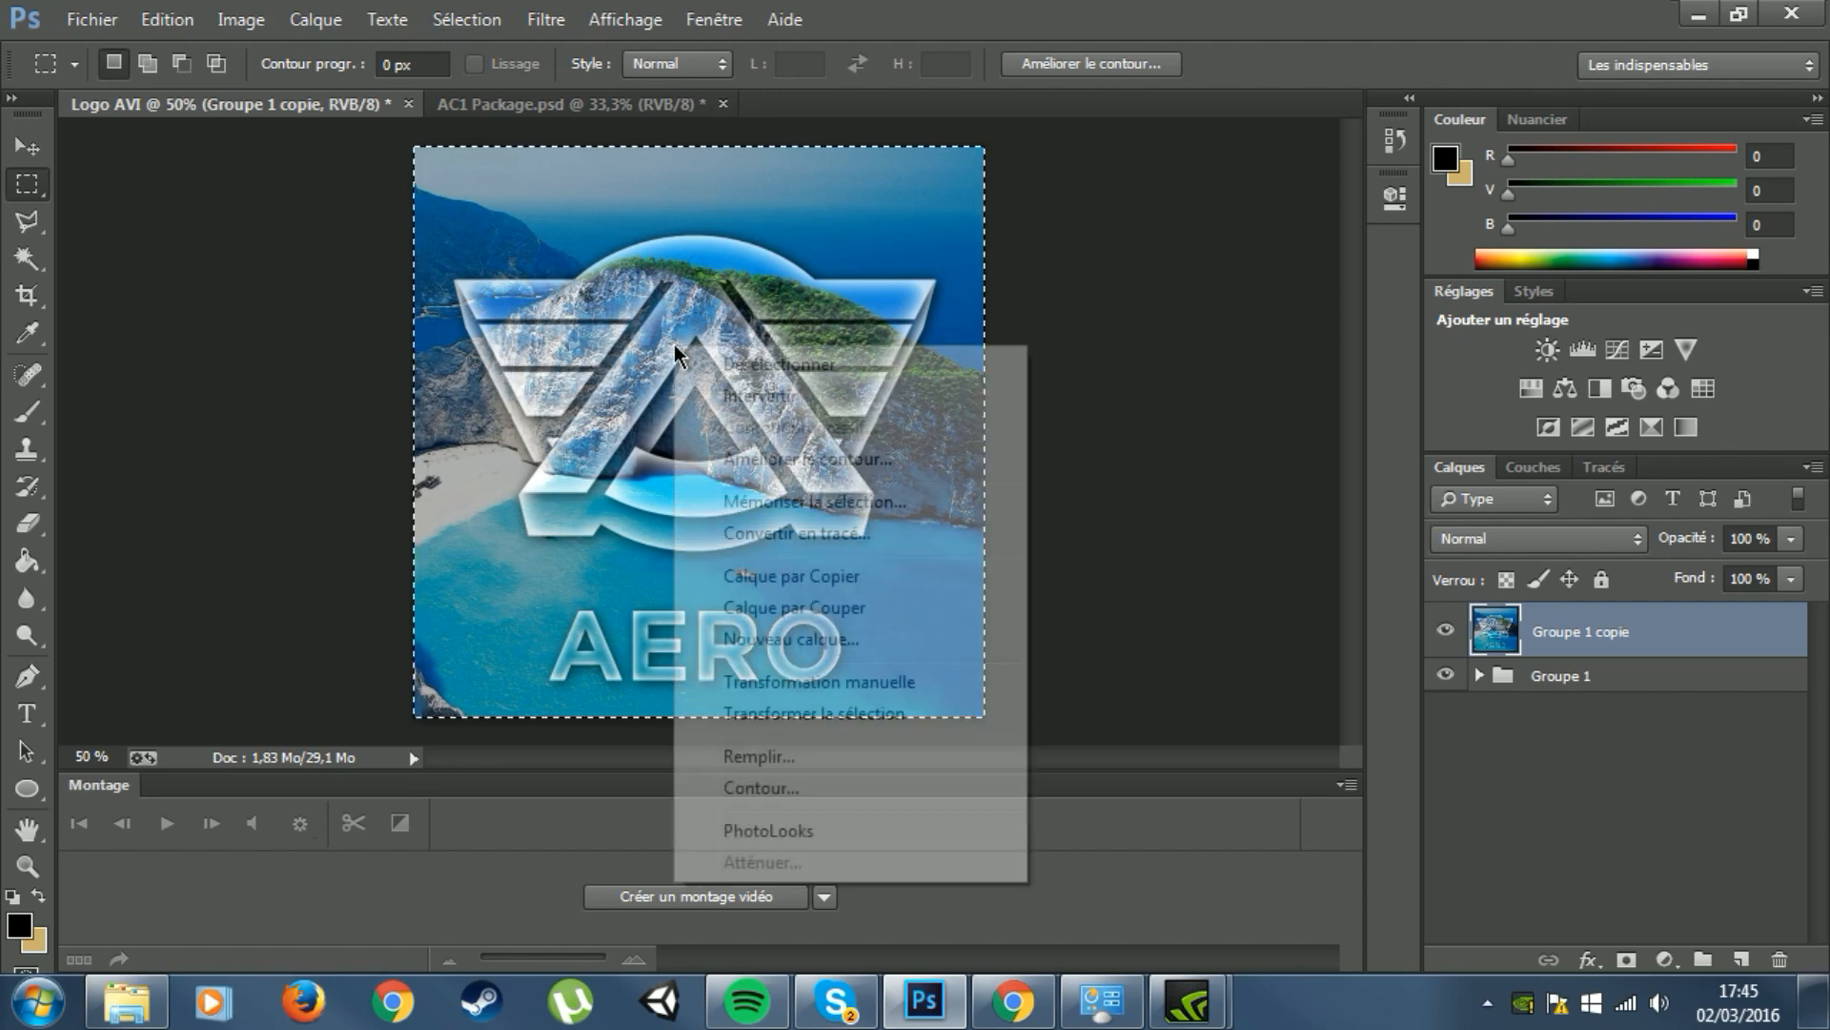
left_click(853, 578)
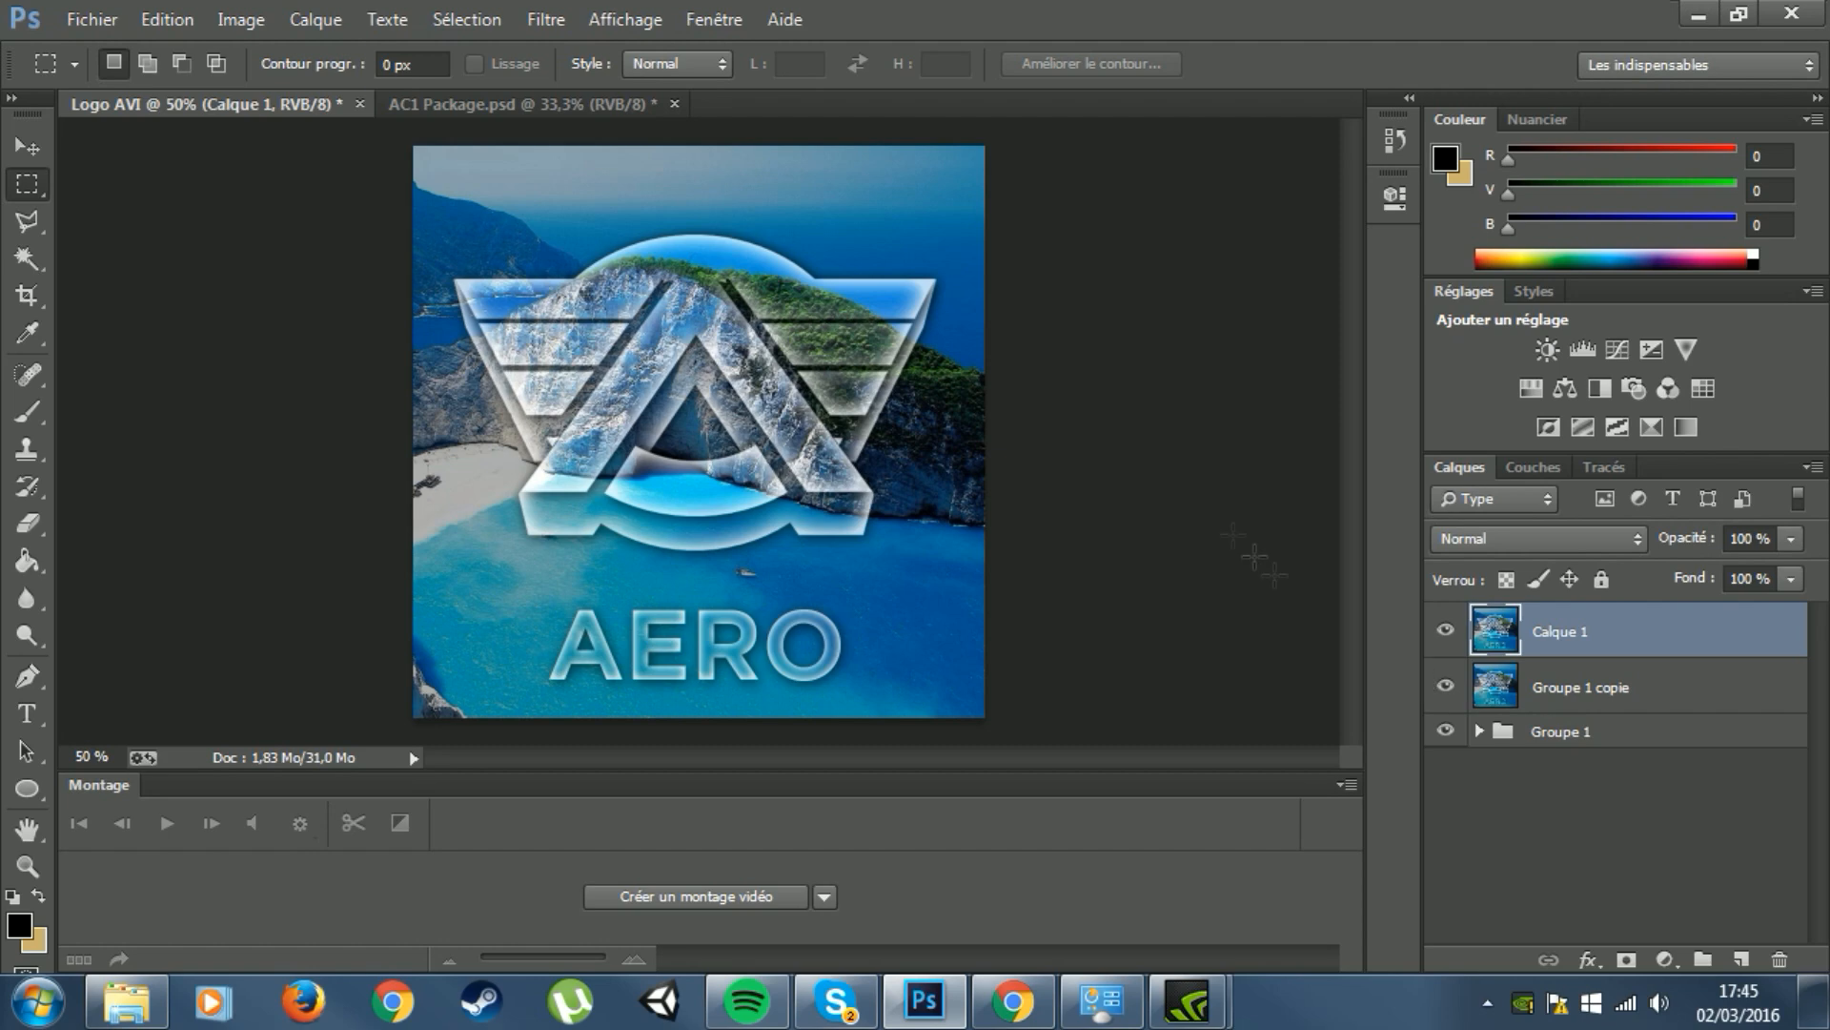
Step: Merge the Calque 1 layer down into the Groupe 1 copie layer
key("ctrl+minus")
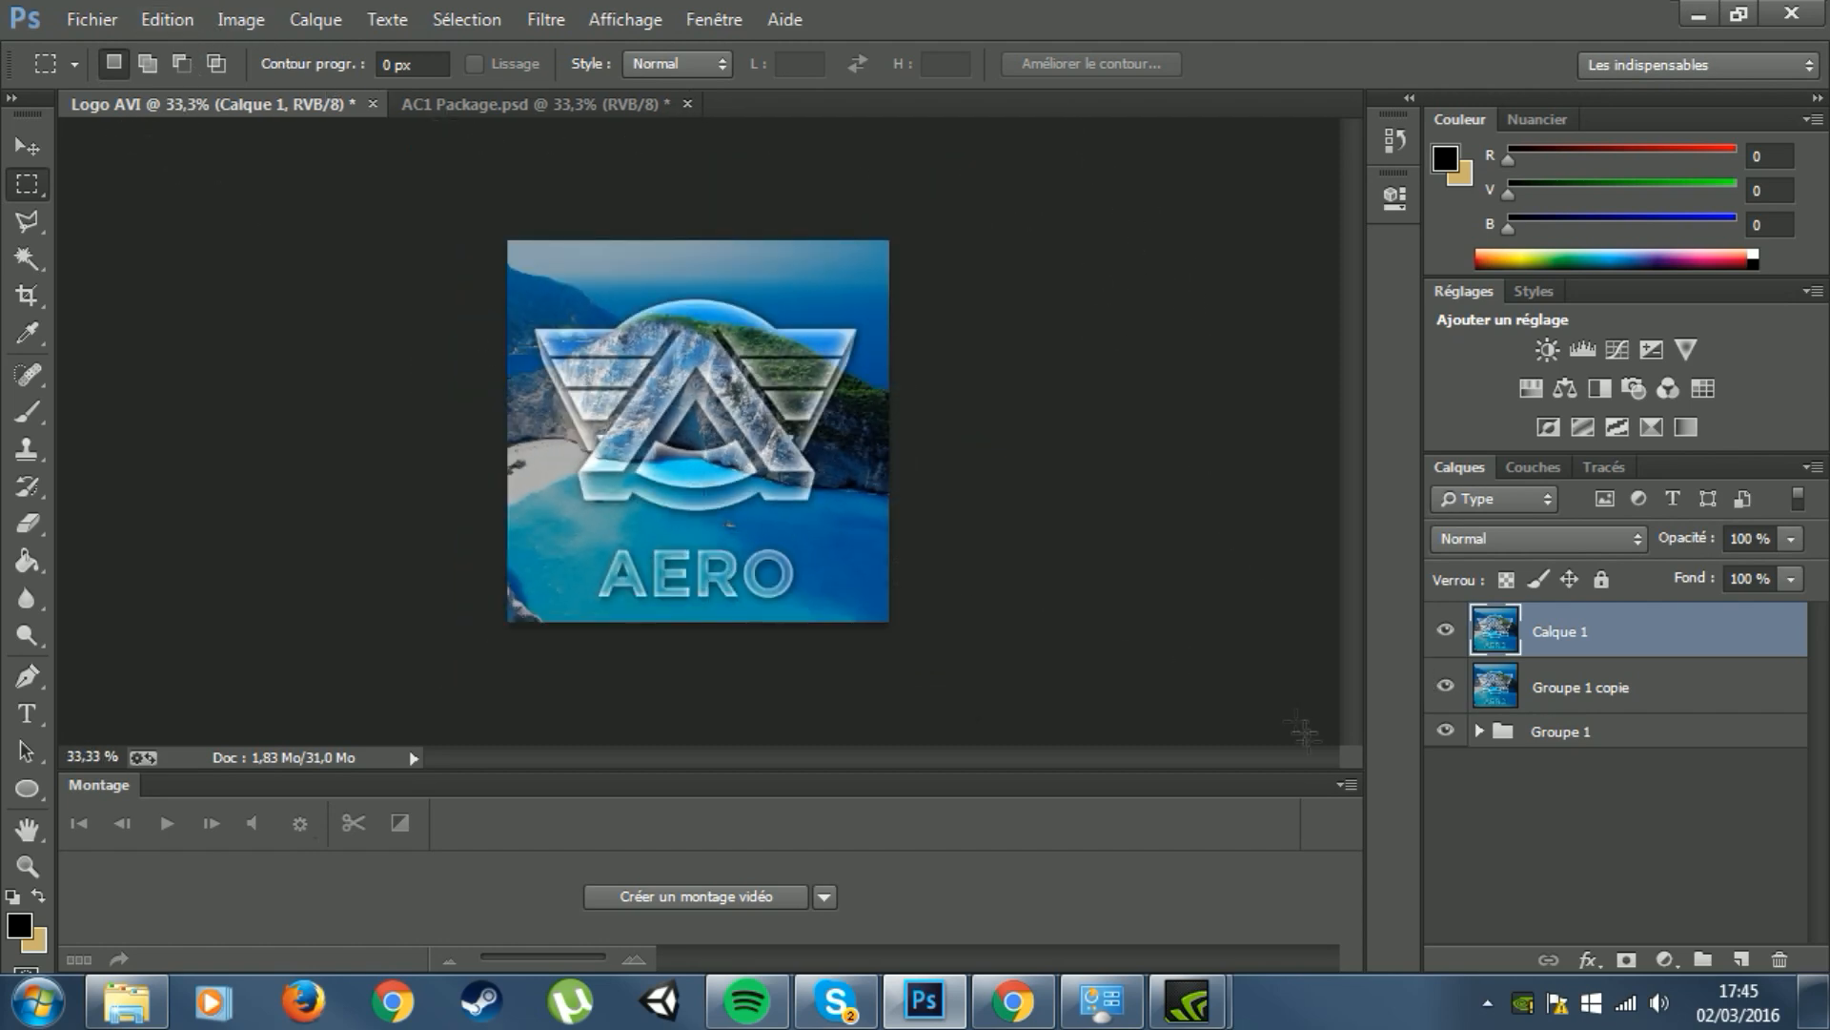
key("ctrl+plus")
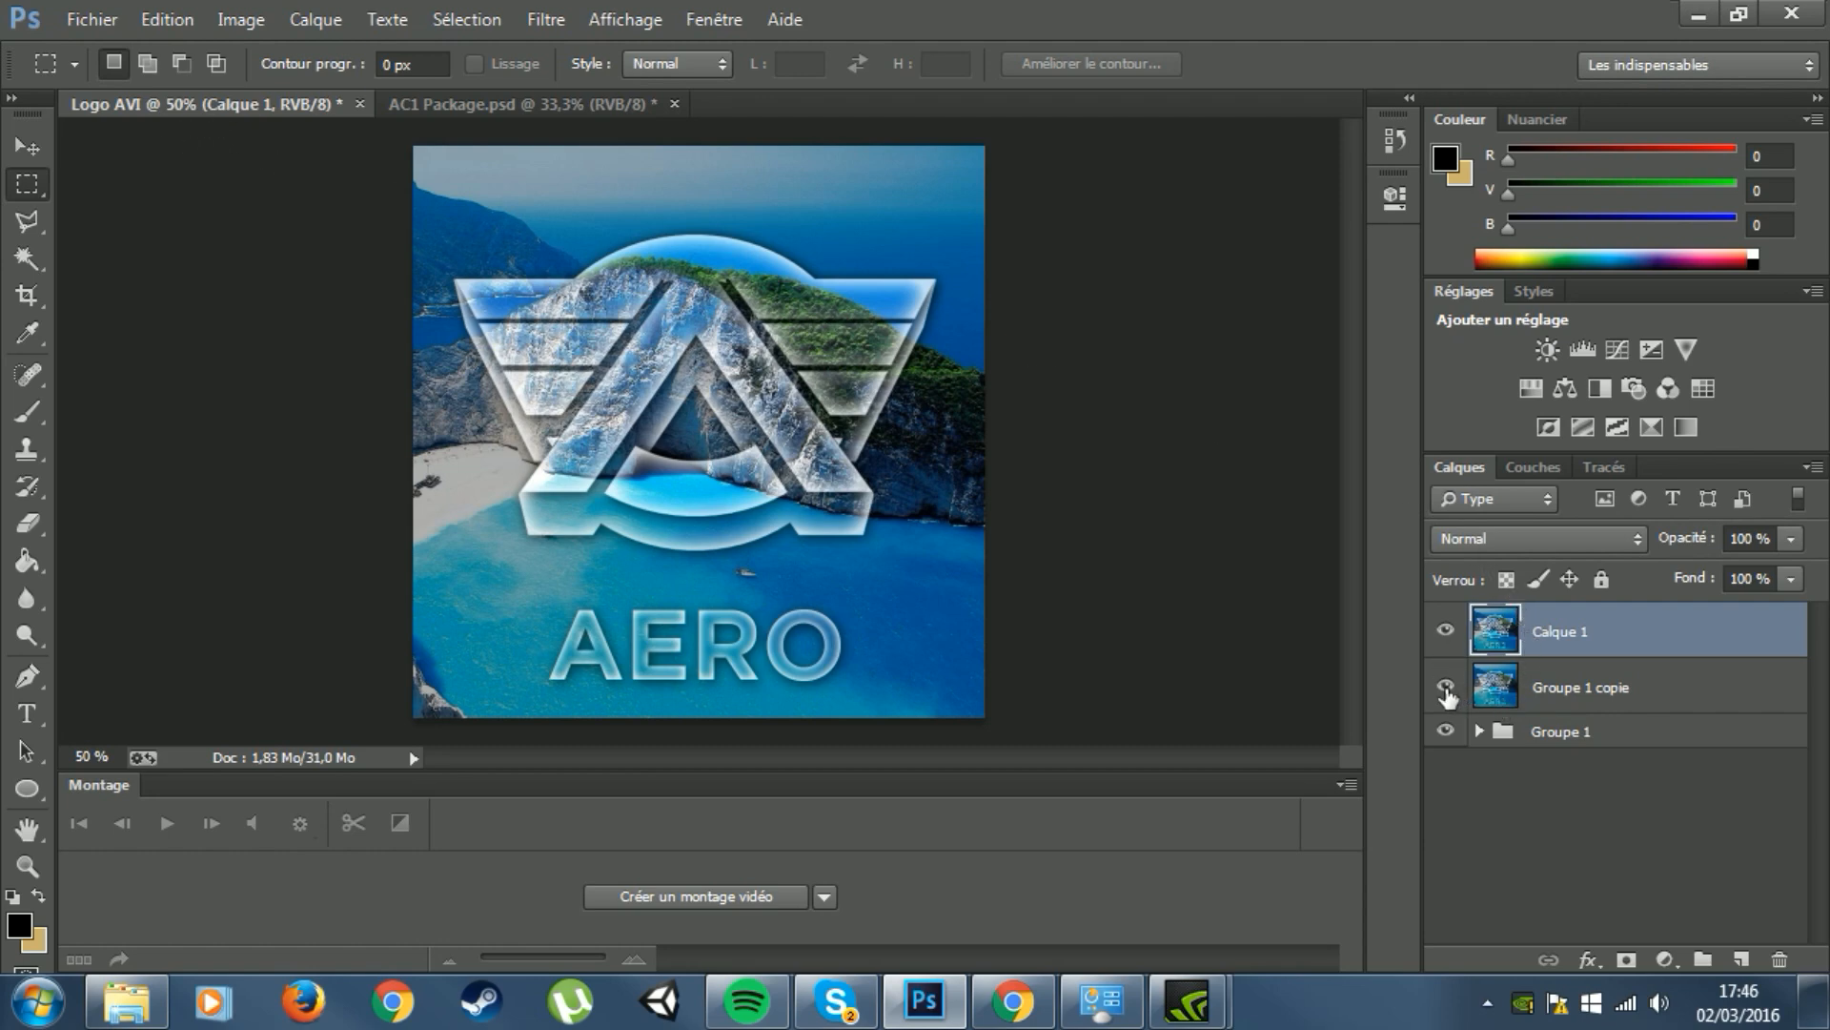
left_click(1621, 691)
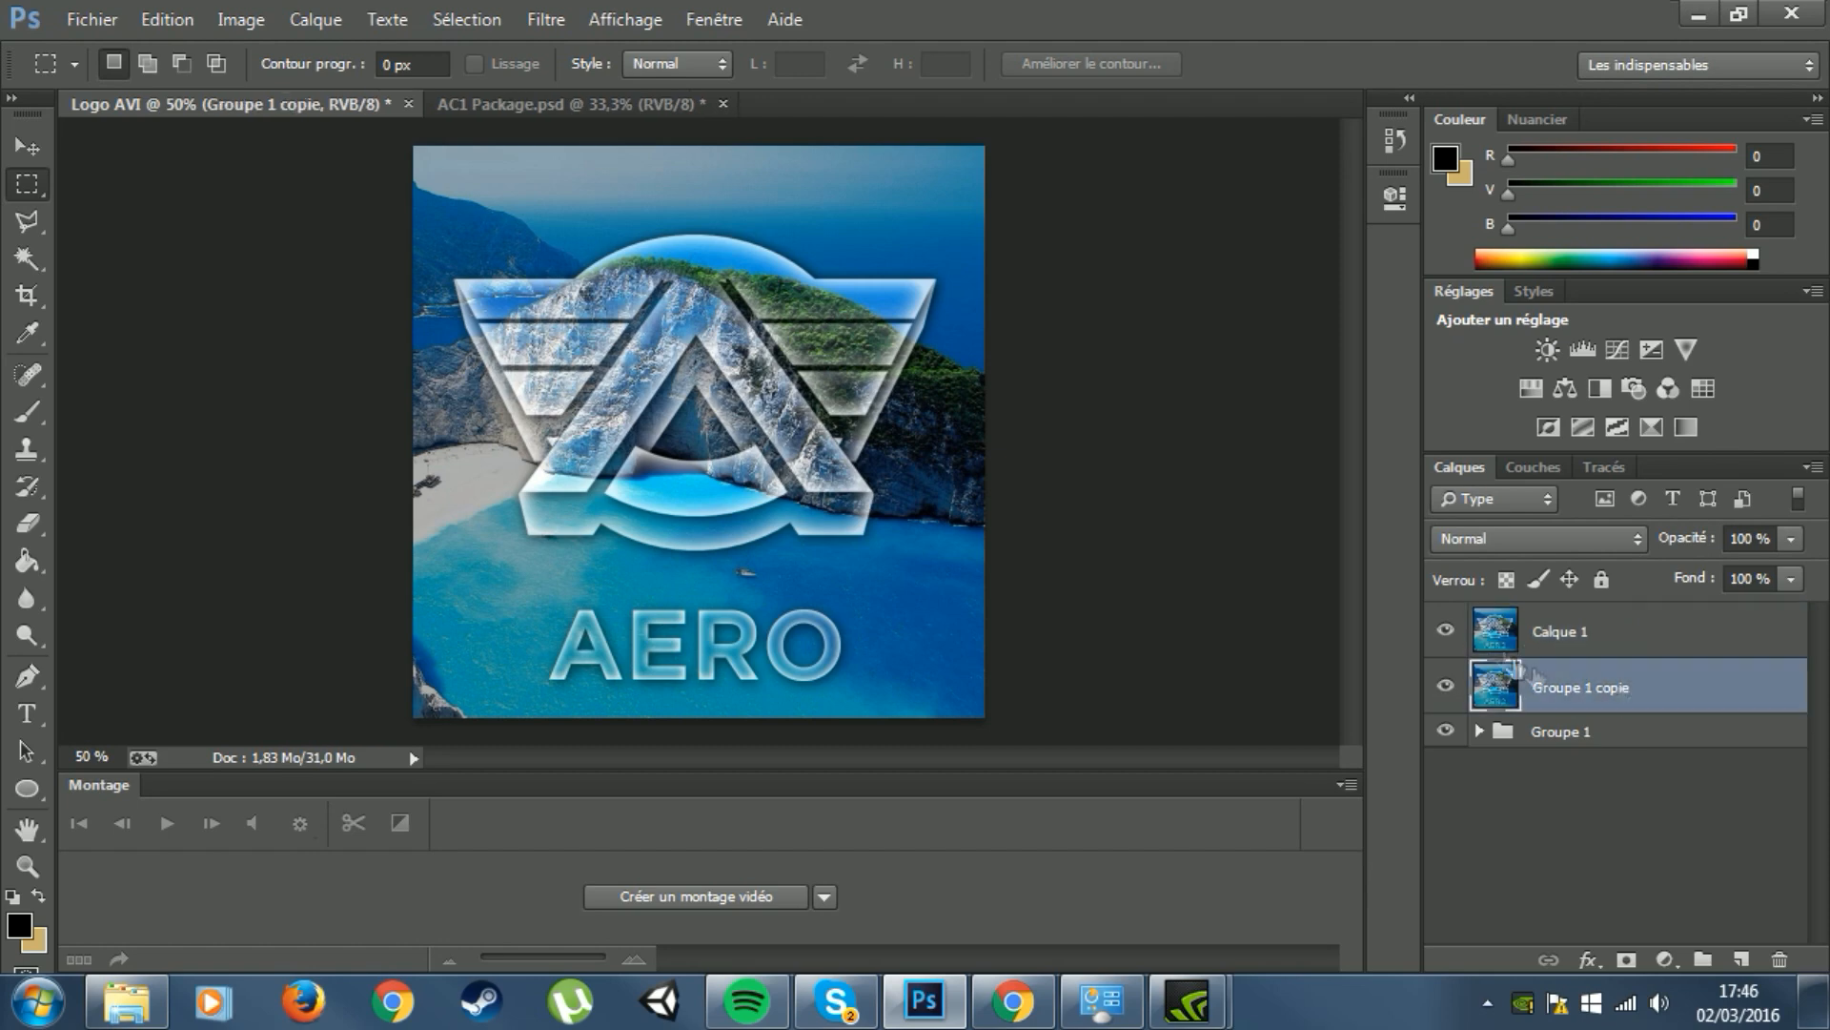
left_click(1446, 631)
left_click(1446, 631)
left_click(1579, 644)
key("ctrl+e")
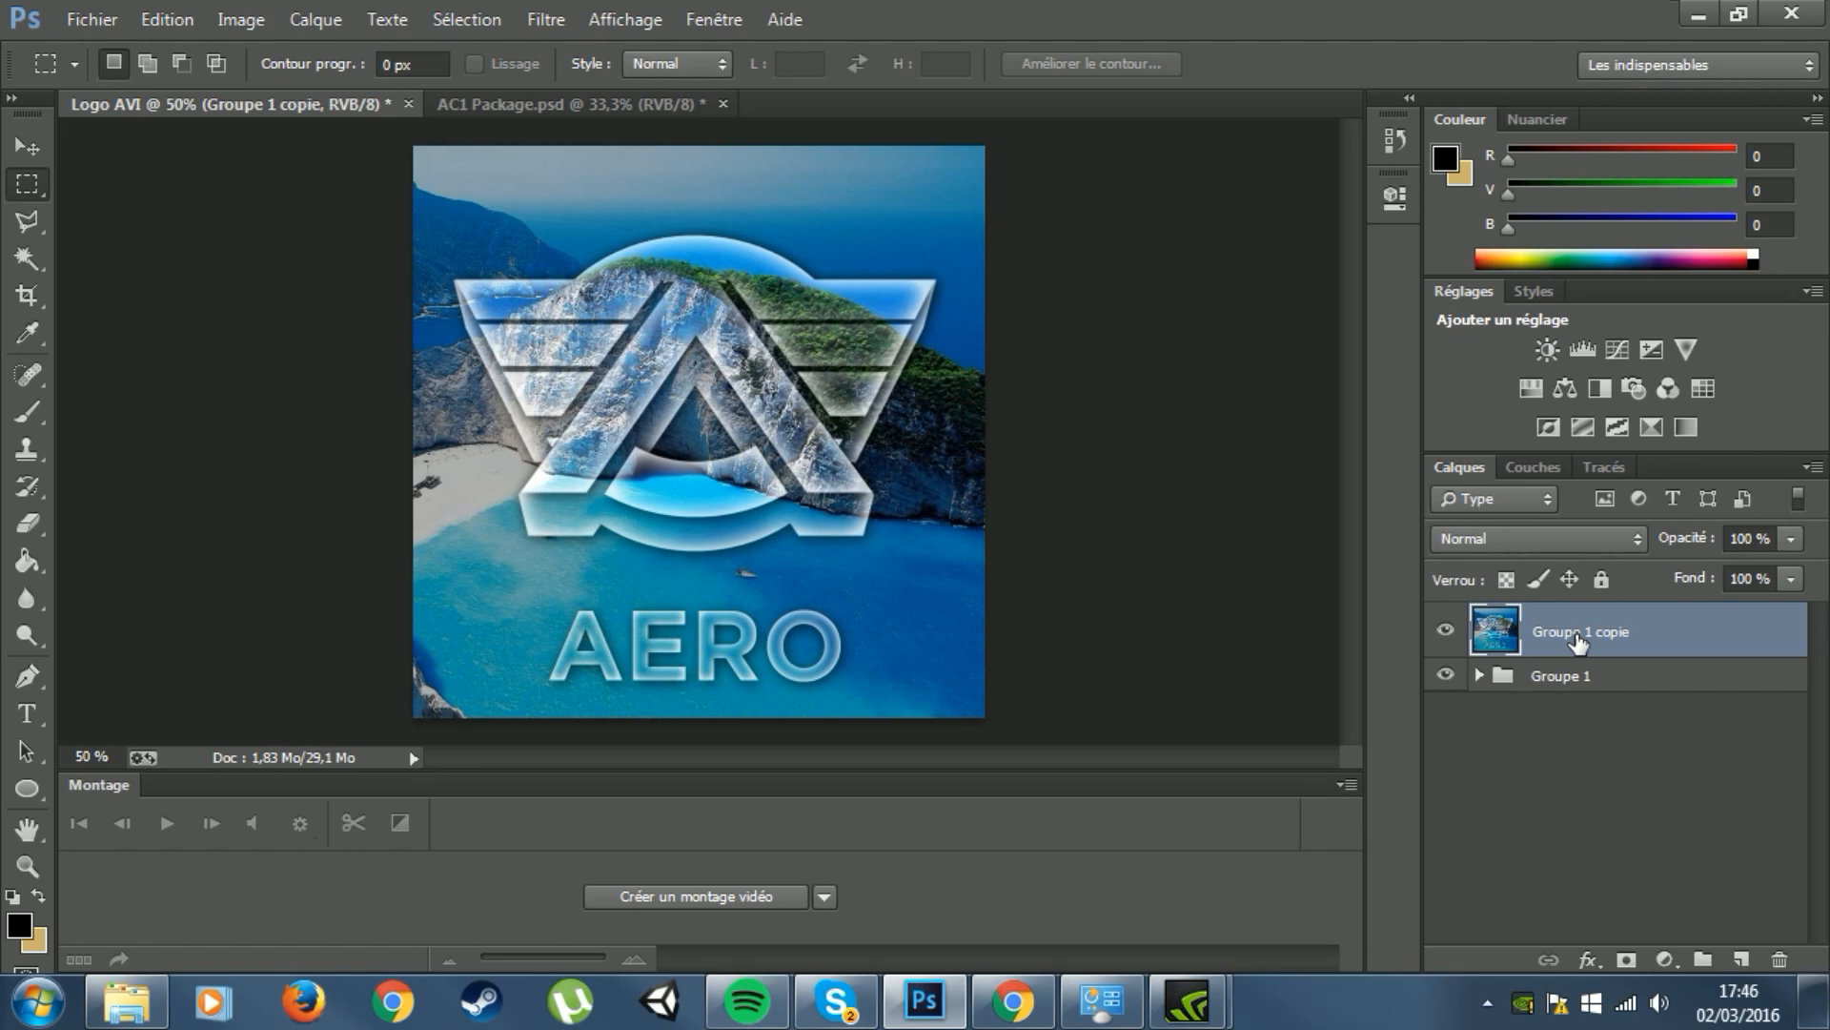
left_click(547, 19)
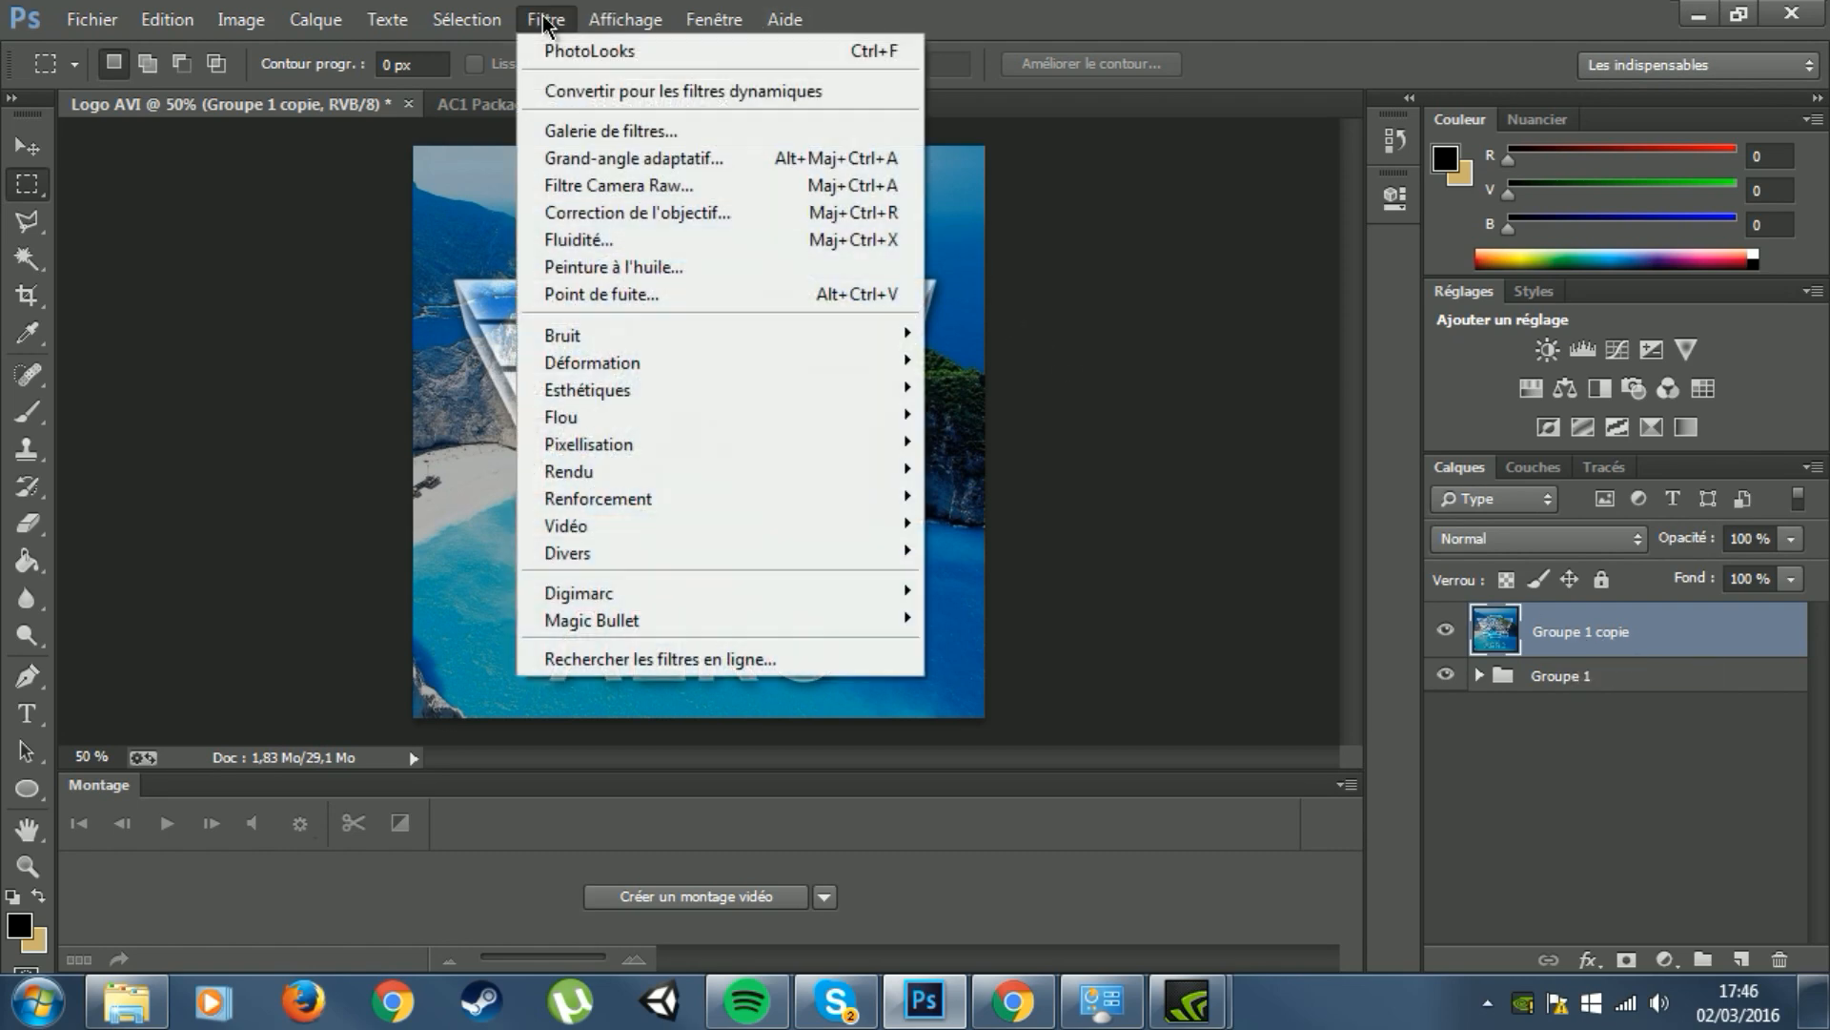
mouse_move(629, 618)
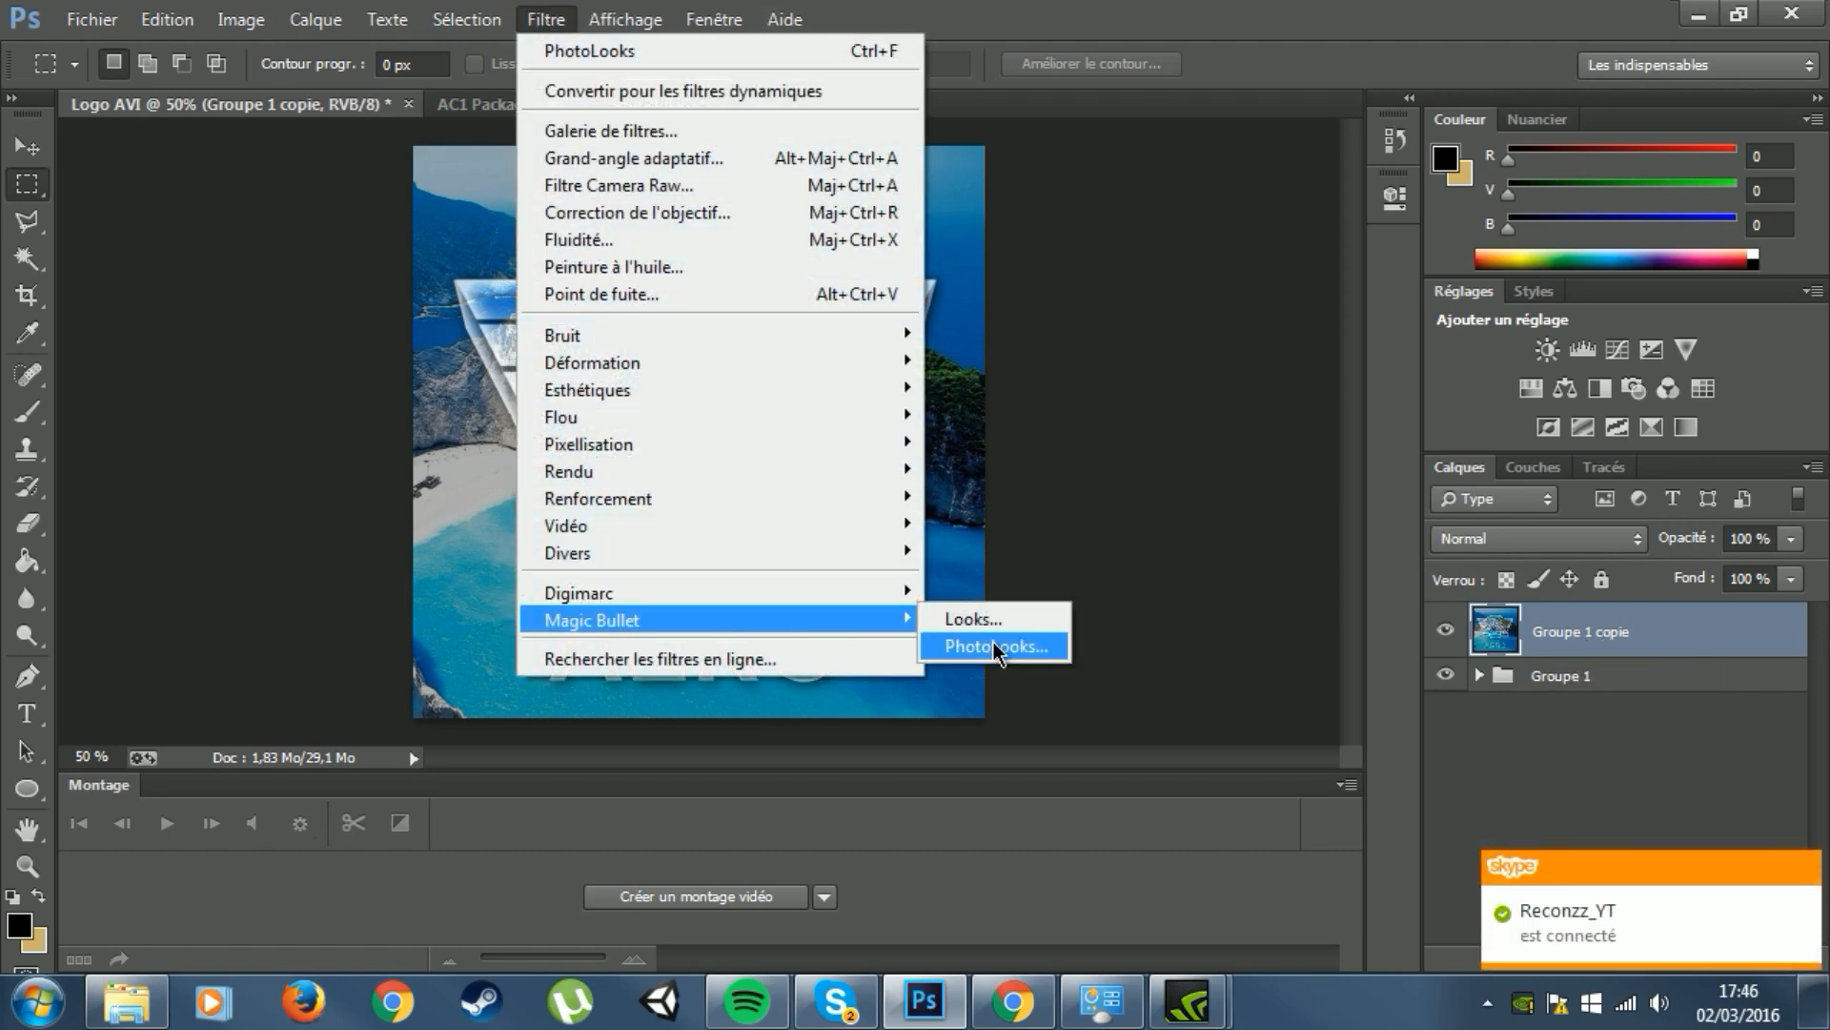
left_click(996, 646)
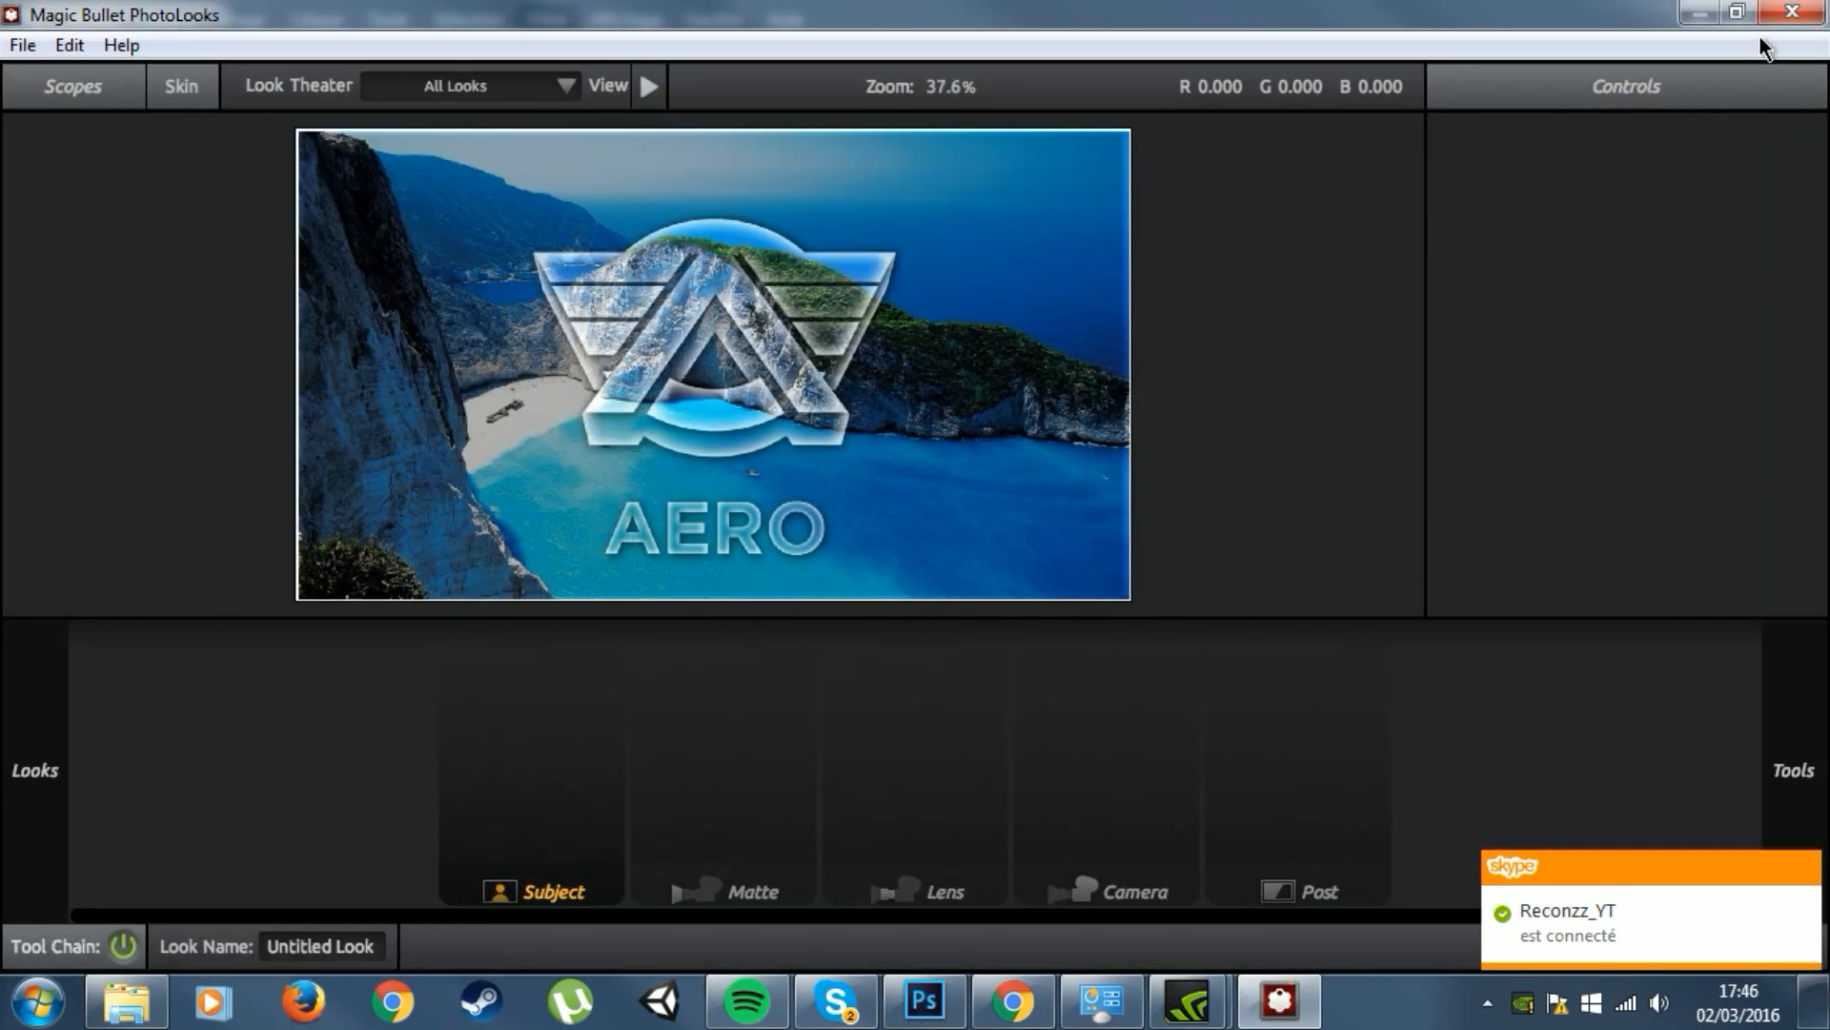
left_click(1782, 17)
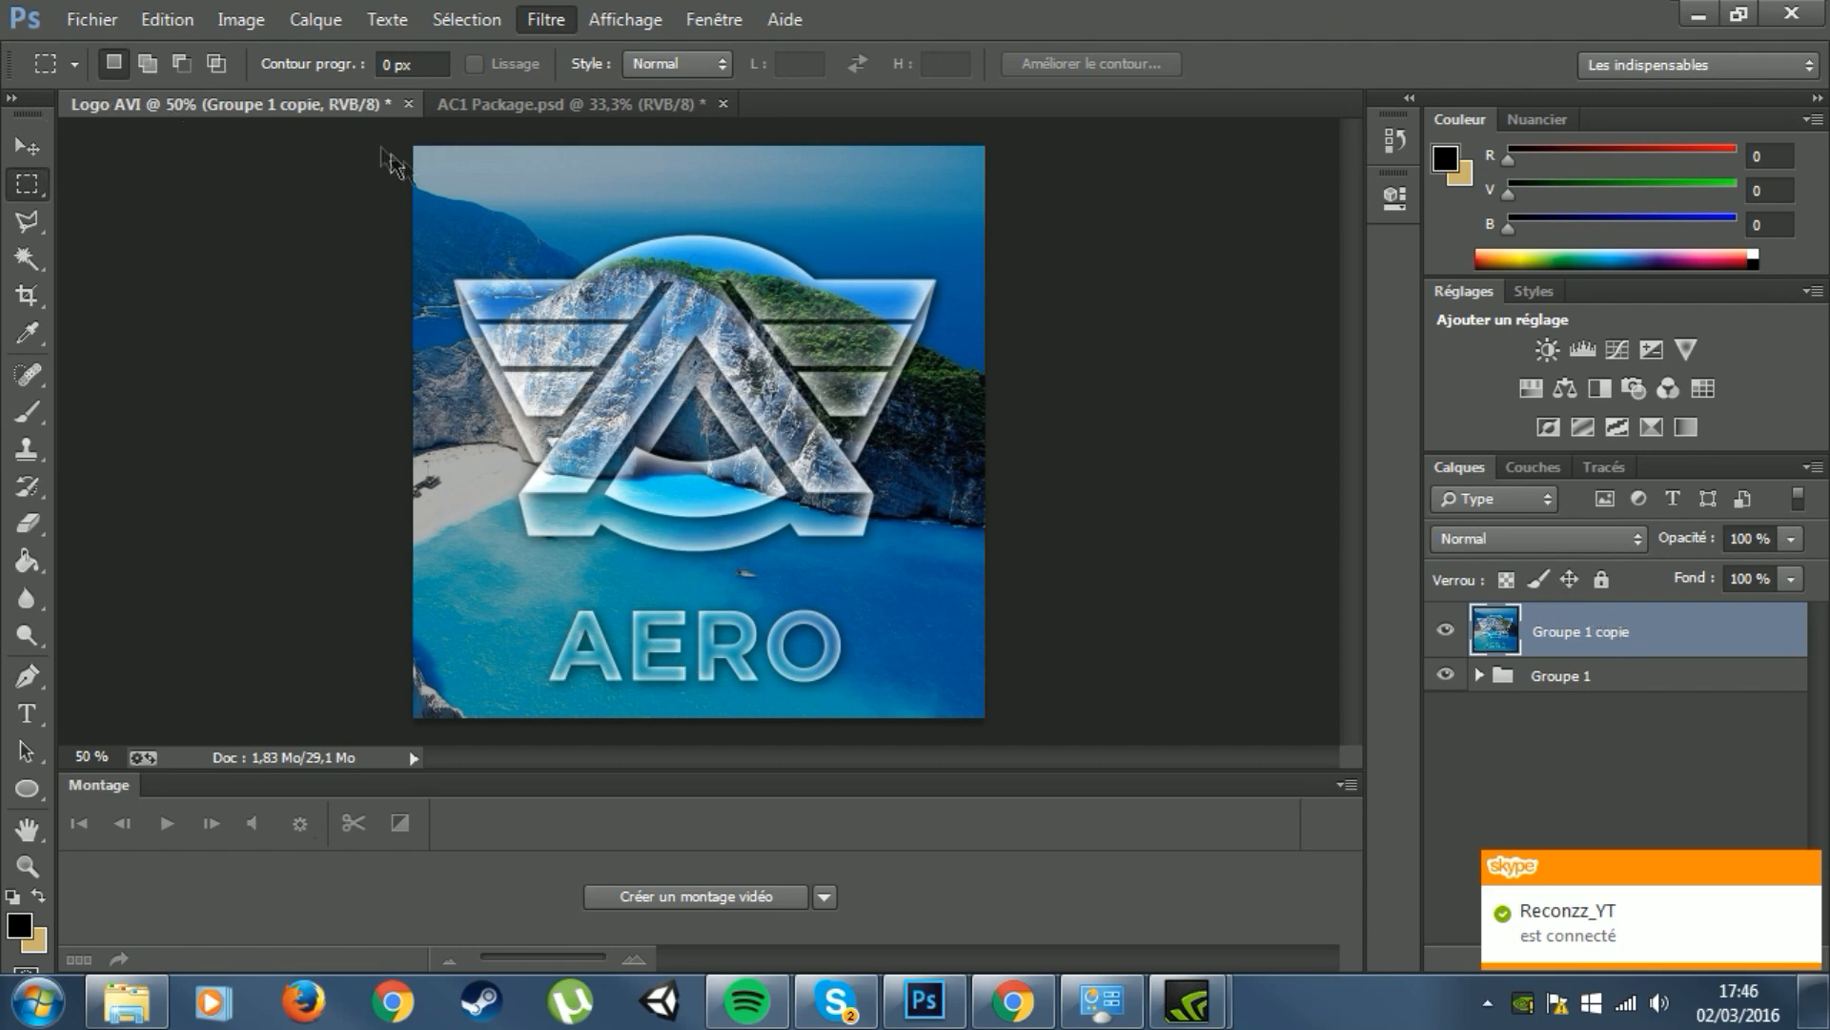
left_click(1805, 868)
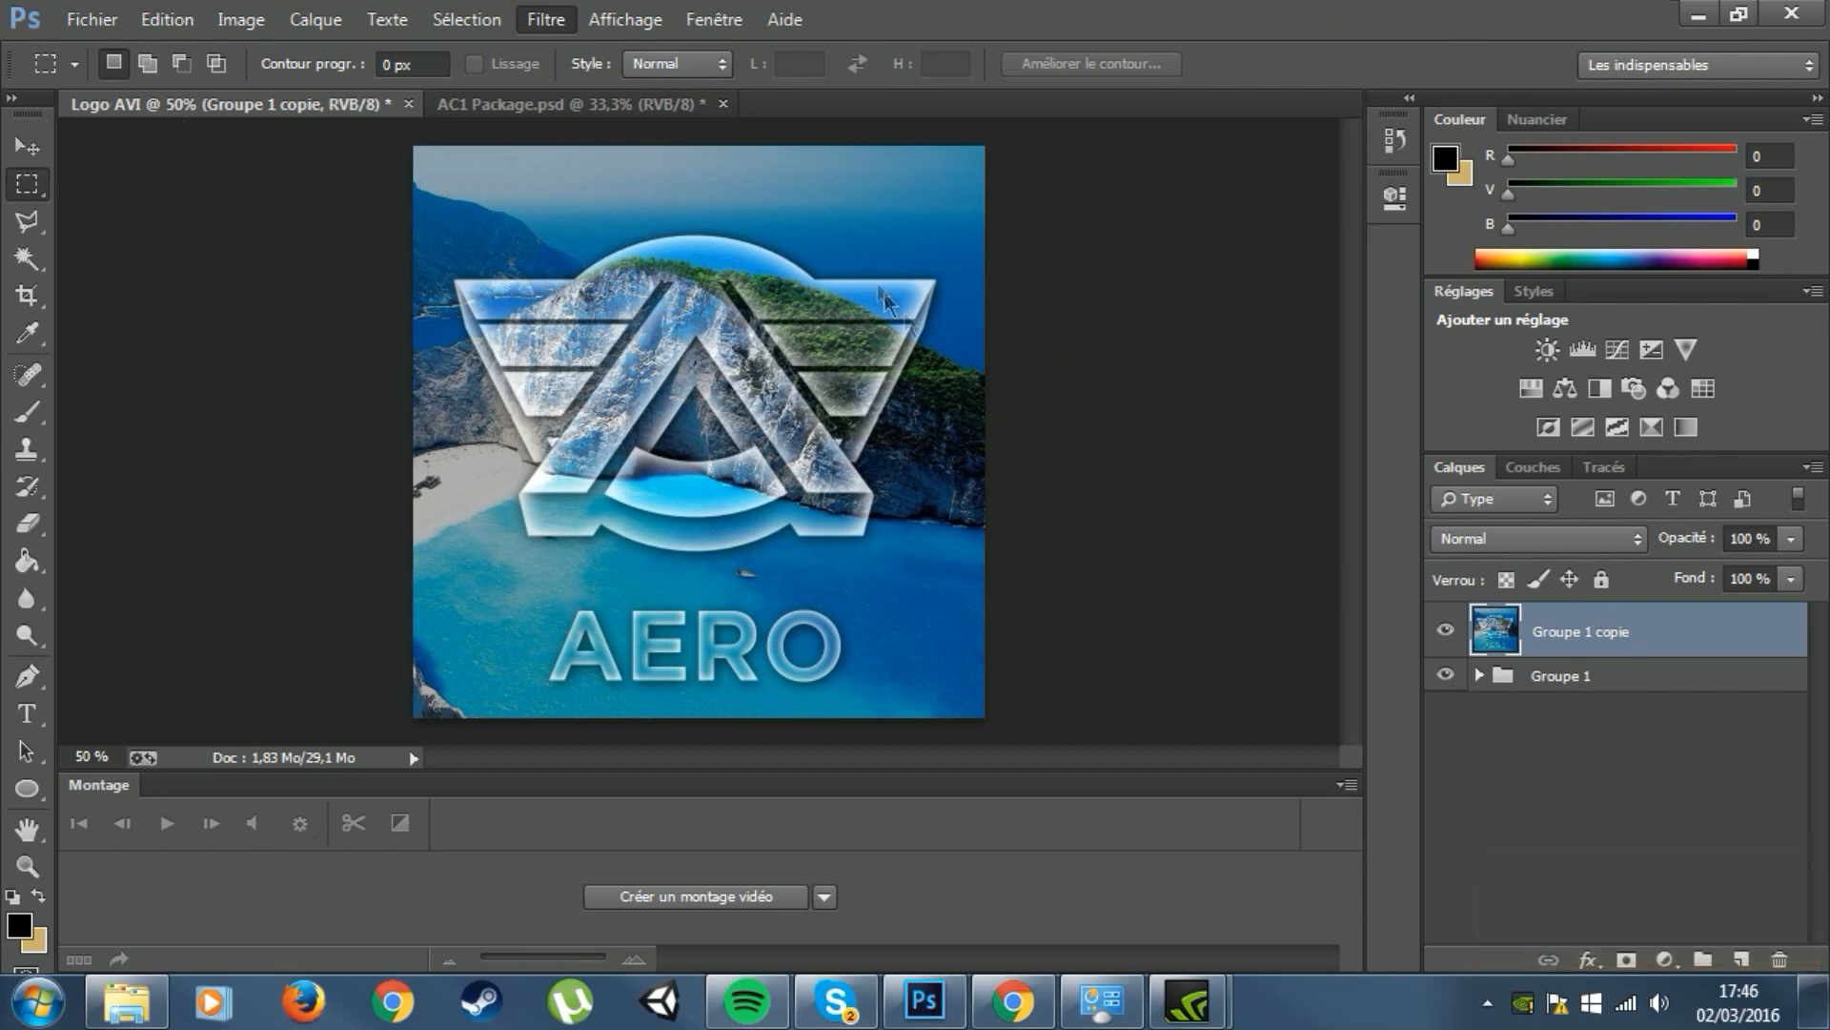
Step: Select the whole canvas area of the Groupe 1 copie layer and copy it to a new layer
left_click_drag(380, 139, 1013, 710)
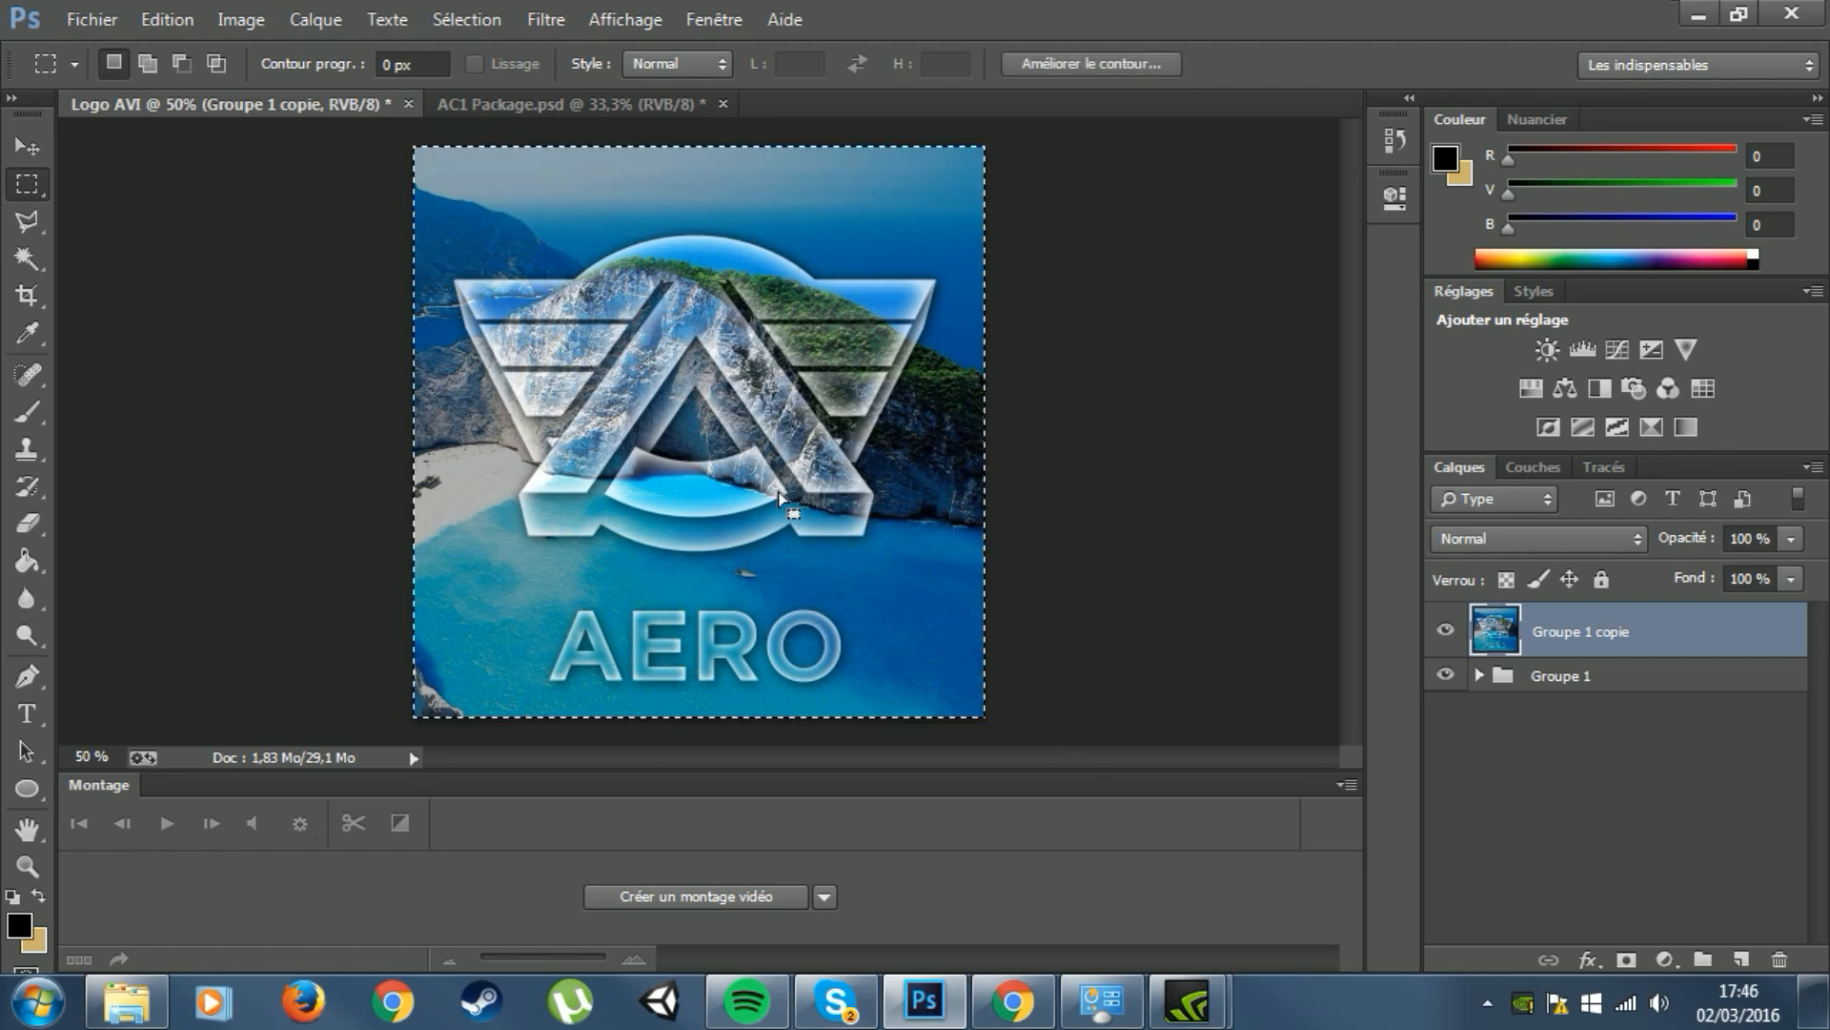
right_click(777, 711)
left_click(919, 694)
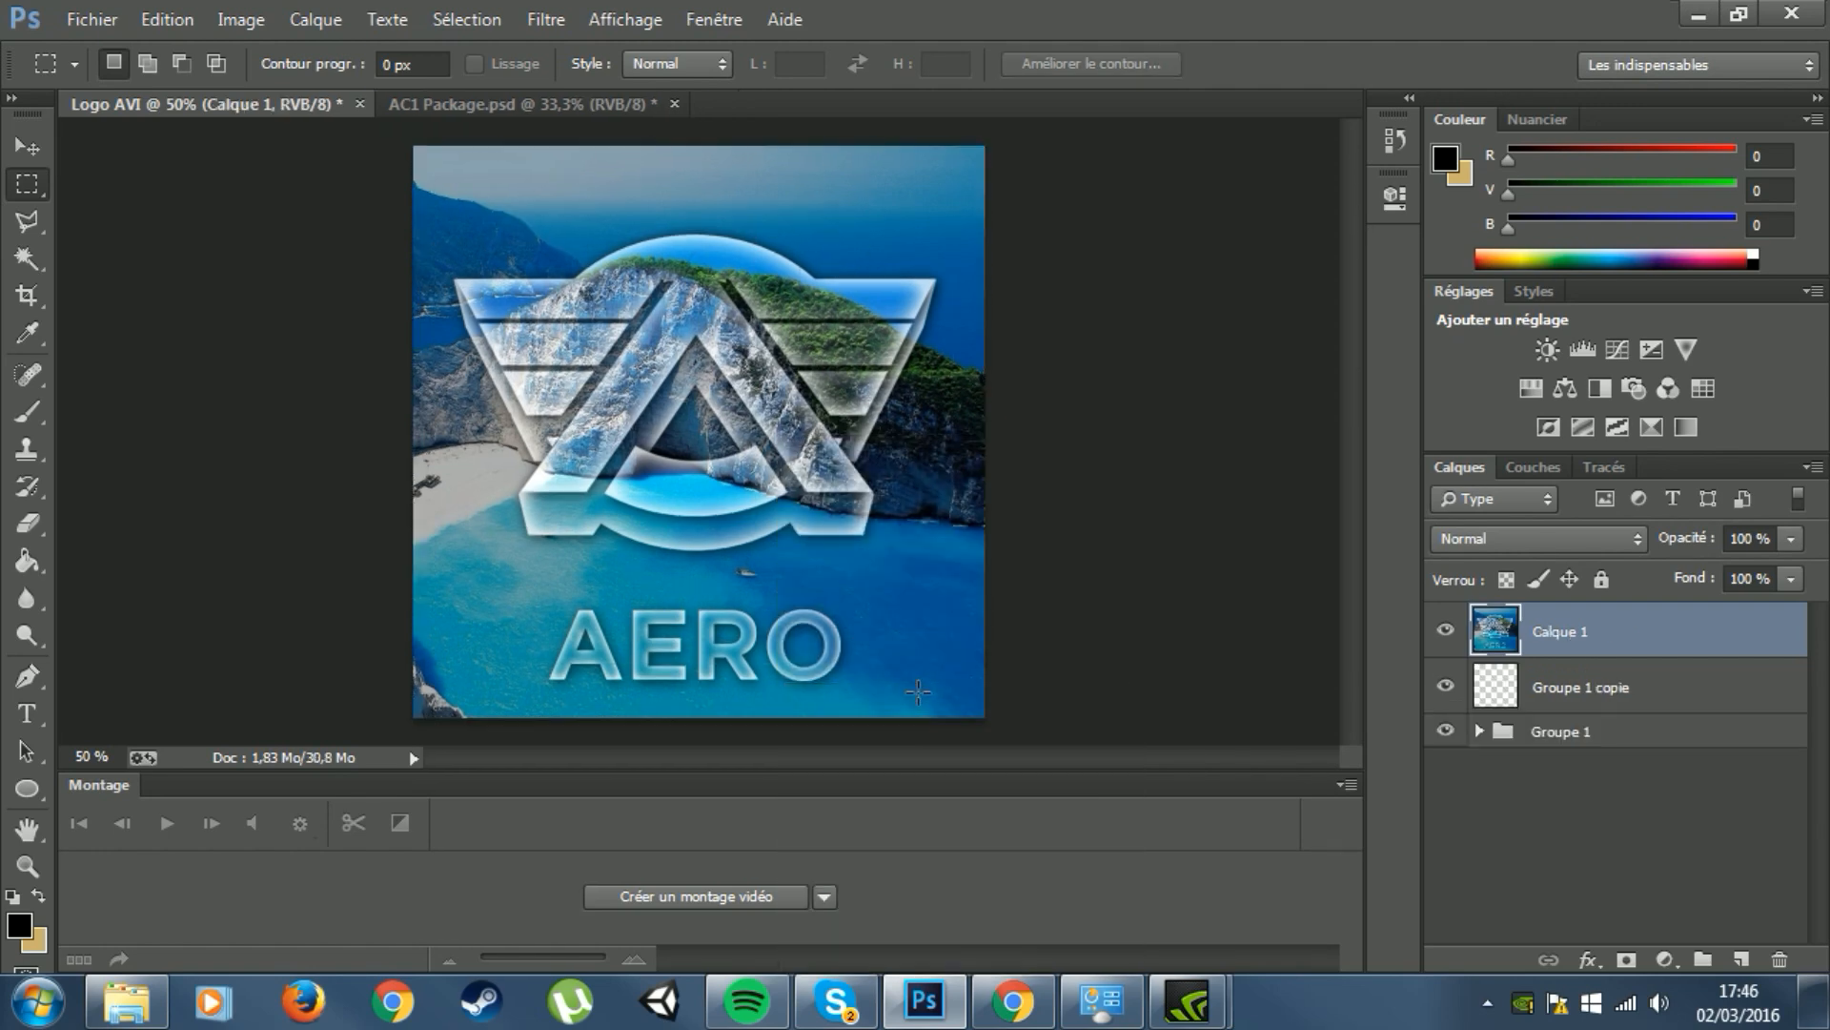
key("ctrl+z")
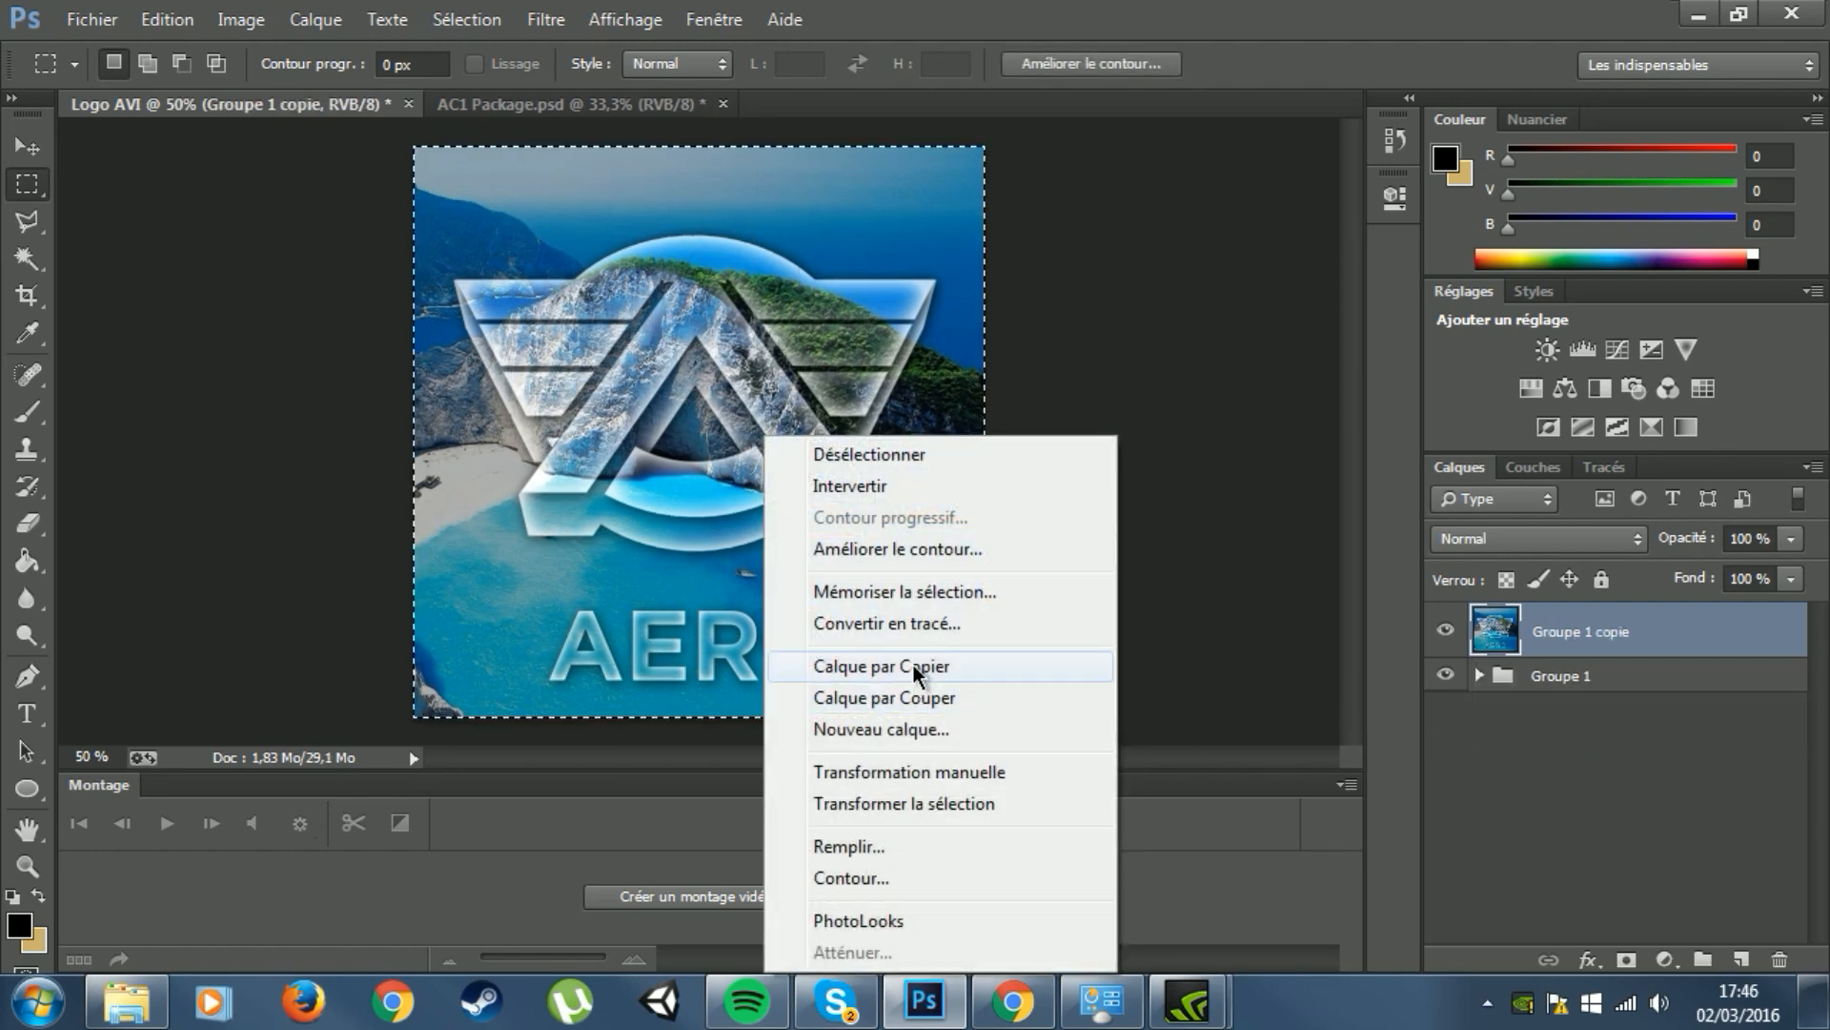
left_click(920, 671)
Step: Delete the Groupe 1 copie layer and make Calque 1 the active layer
left_click(1592, 684, "shift")
left_click(1592, 685)
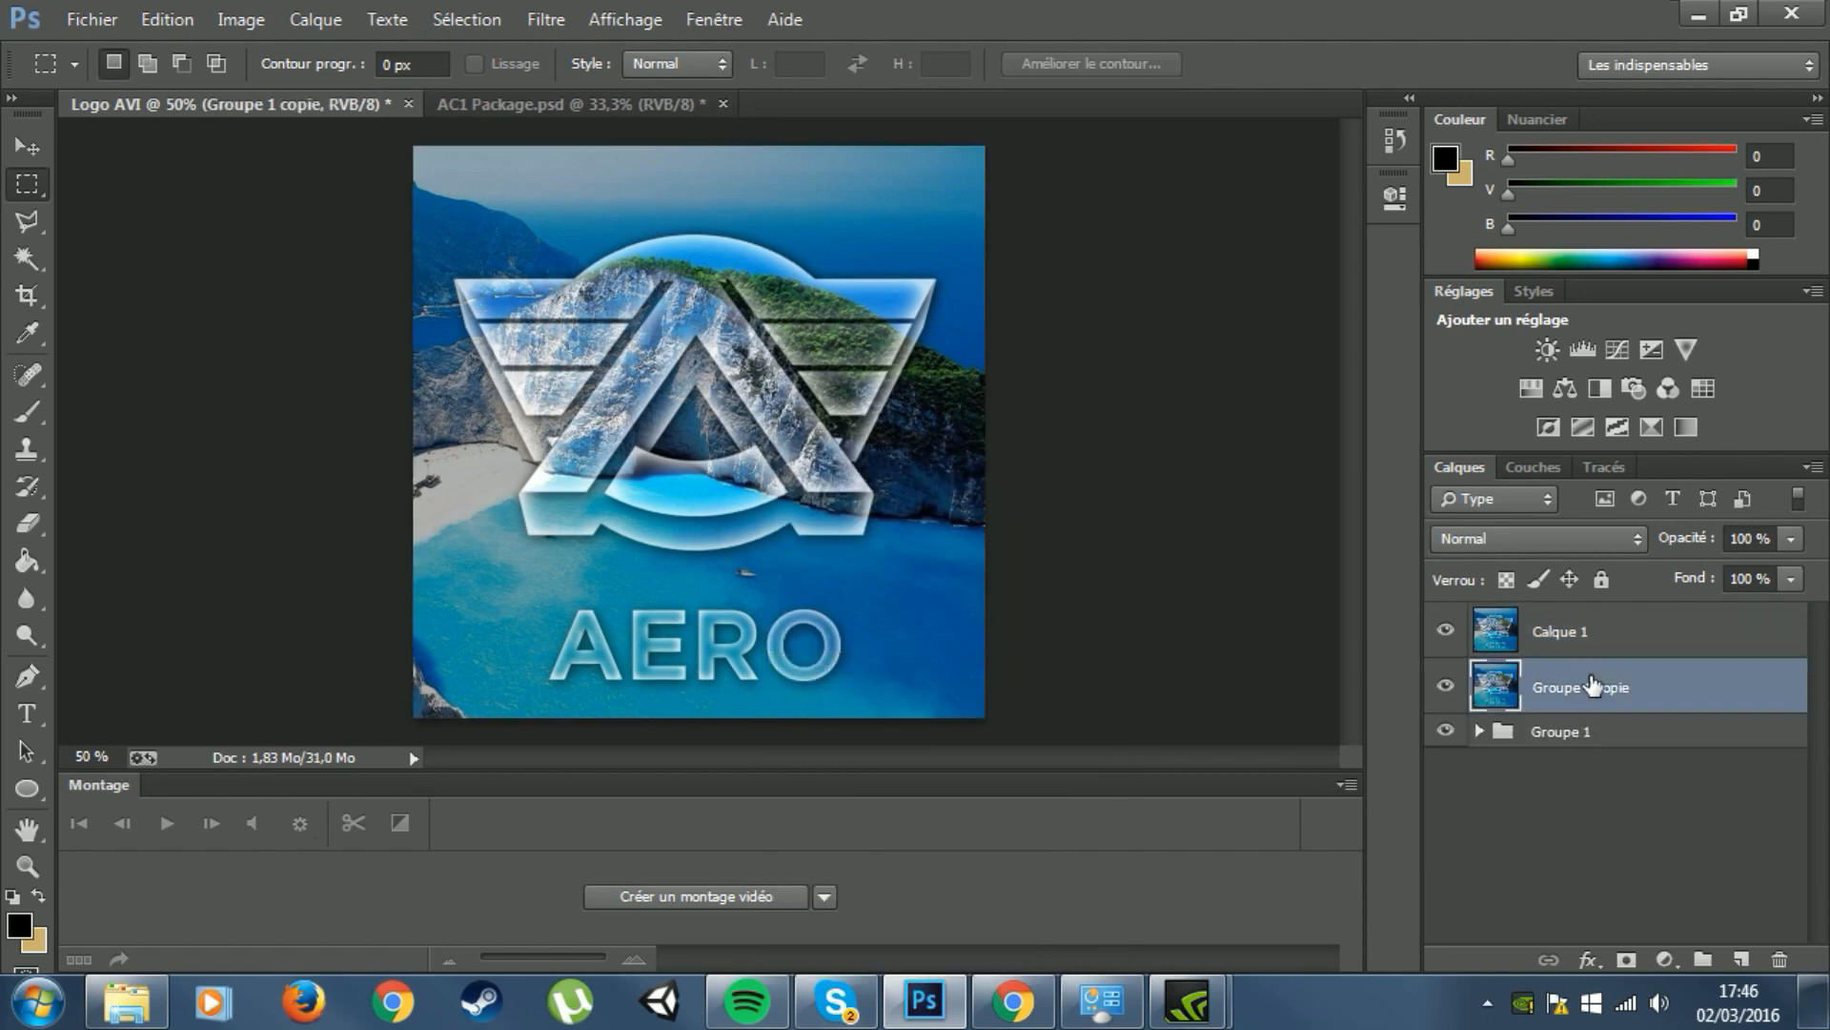
key("Delete")
left_click(1592, 656)
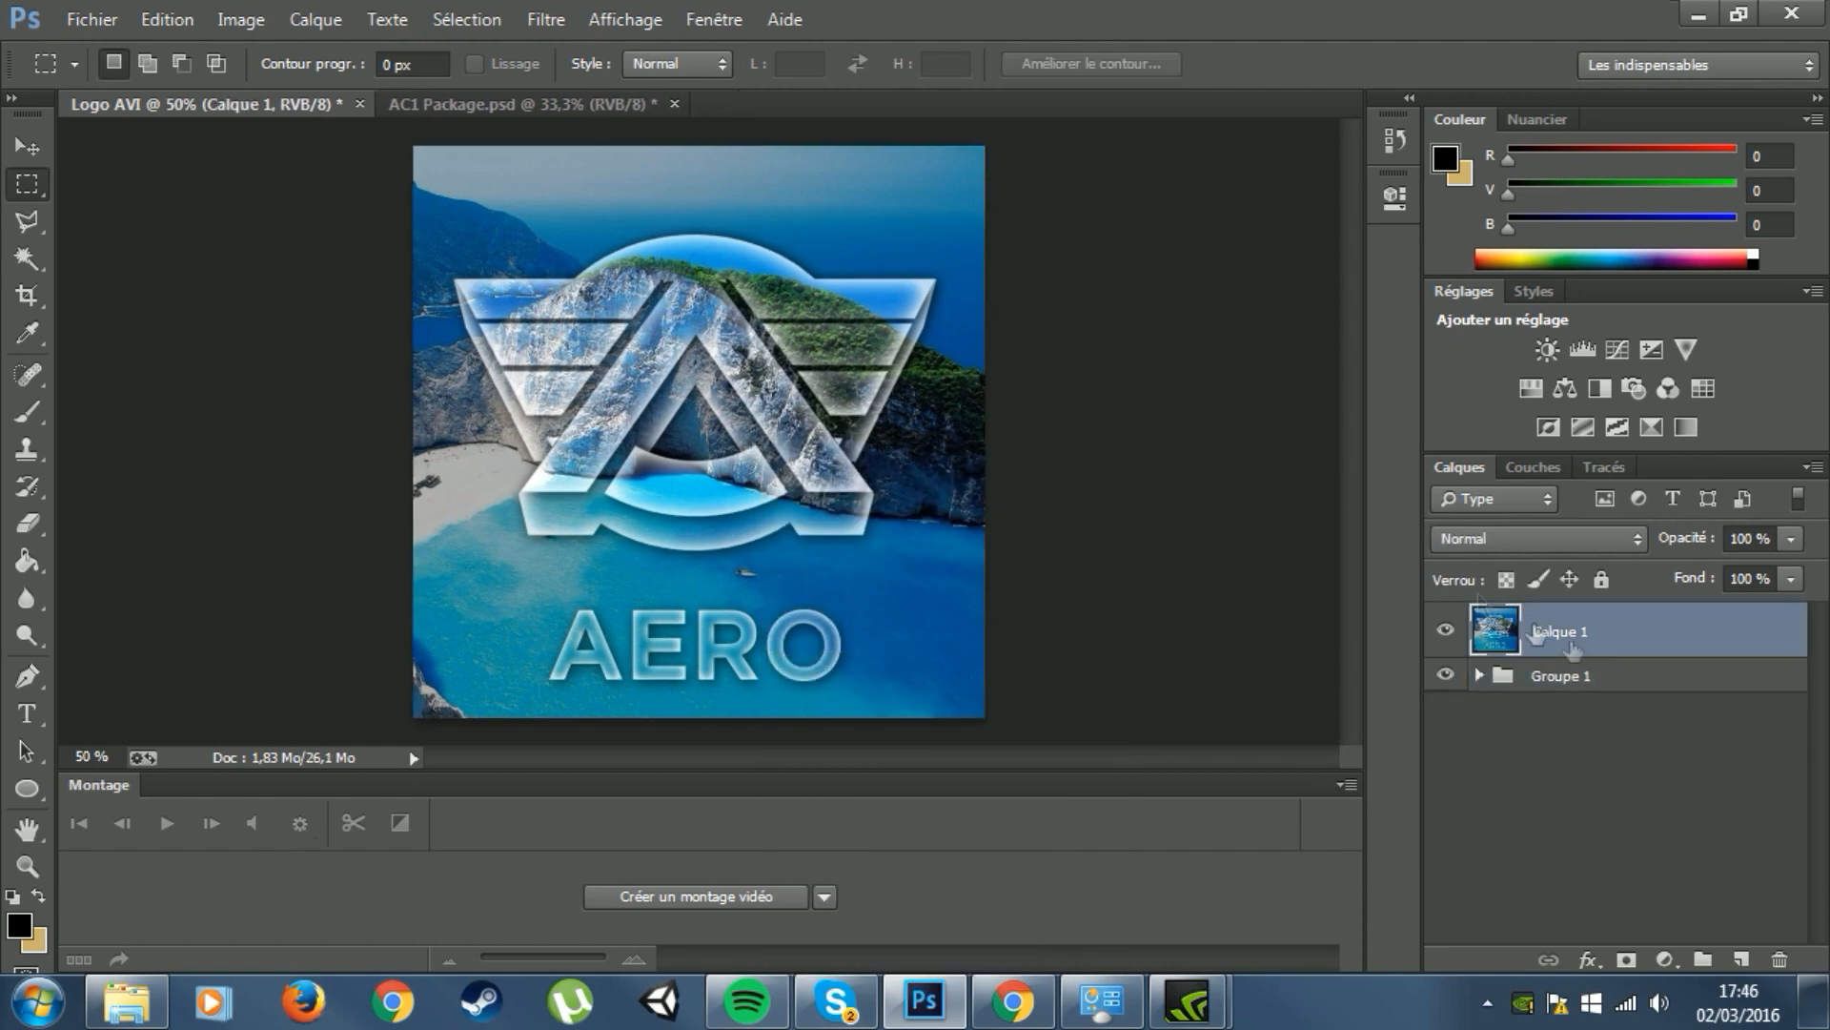
Step: Open the Magic Bullet PhotoLooks filter on Calque 1 and add the Pop tool to the Subject stage
left_click(547, 20)
mouse_move(715, 613)
left_click(1013, 648)
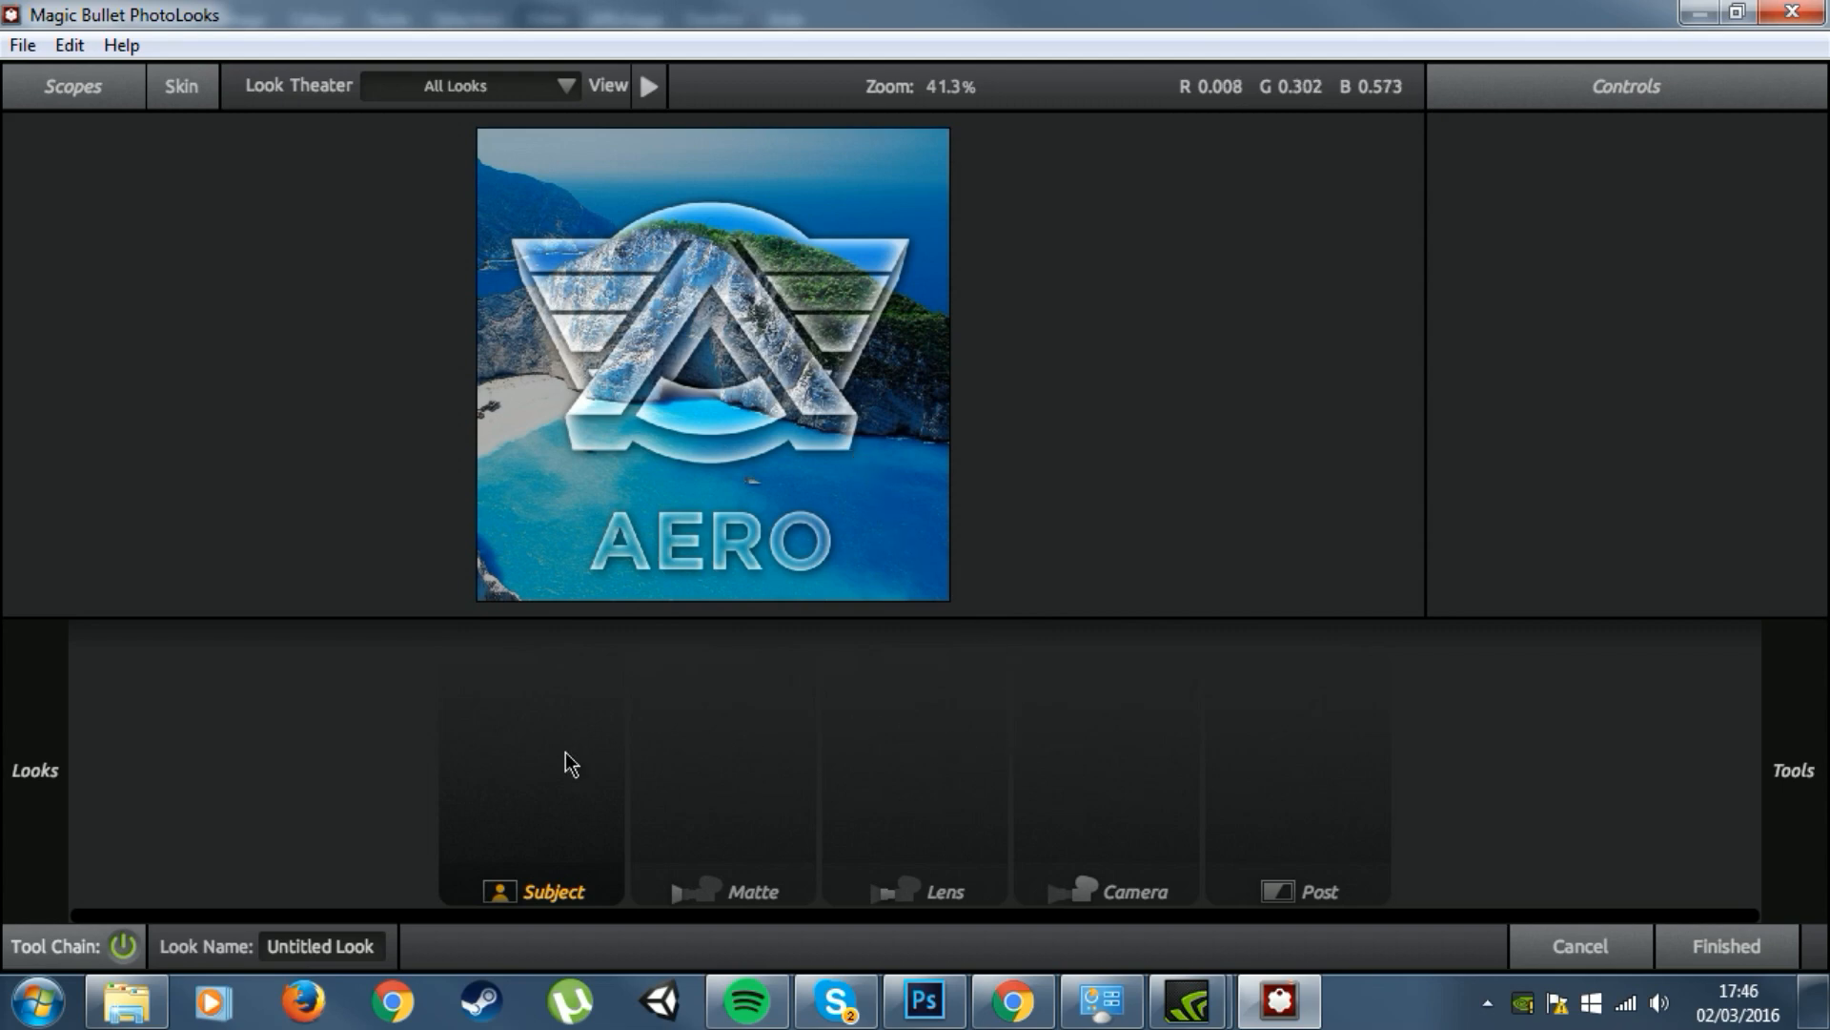
mouse_move(1809, 772)
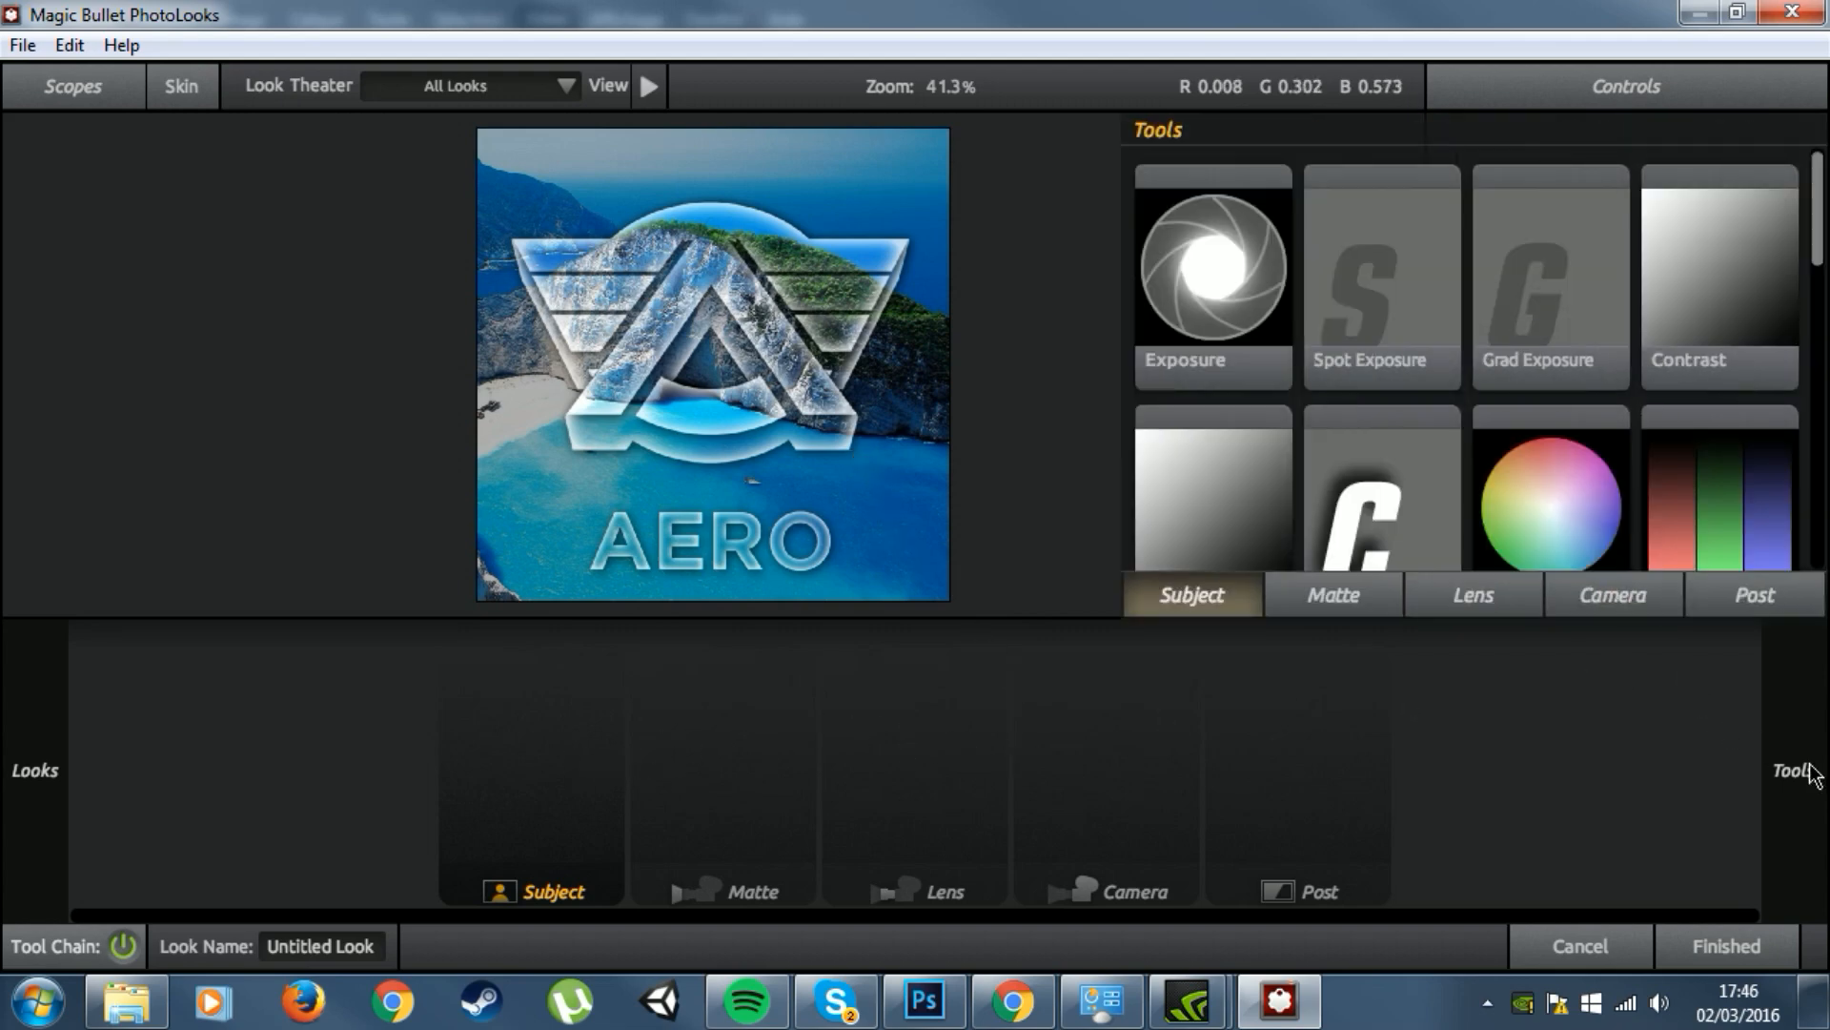
scroll(1611, 434, "down", 6)
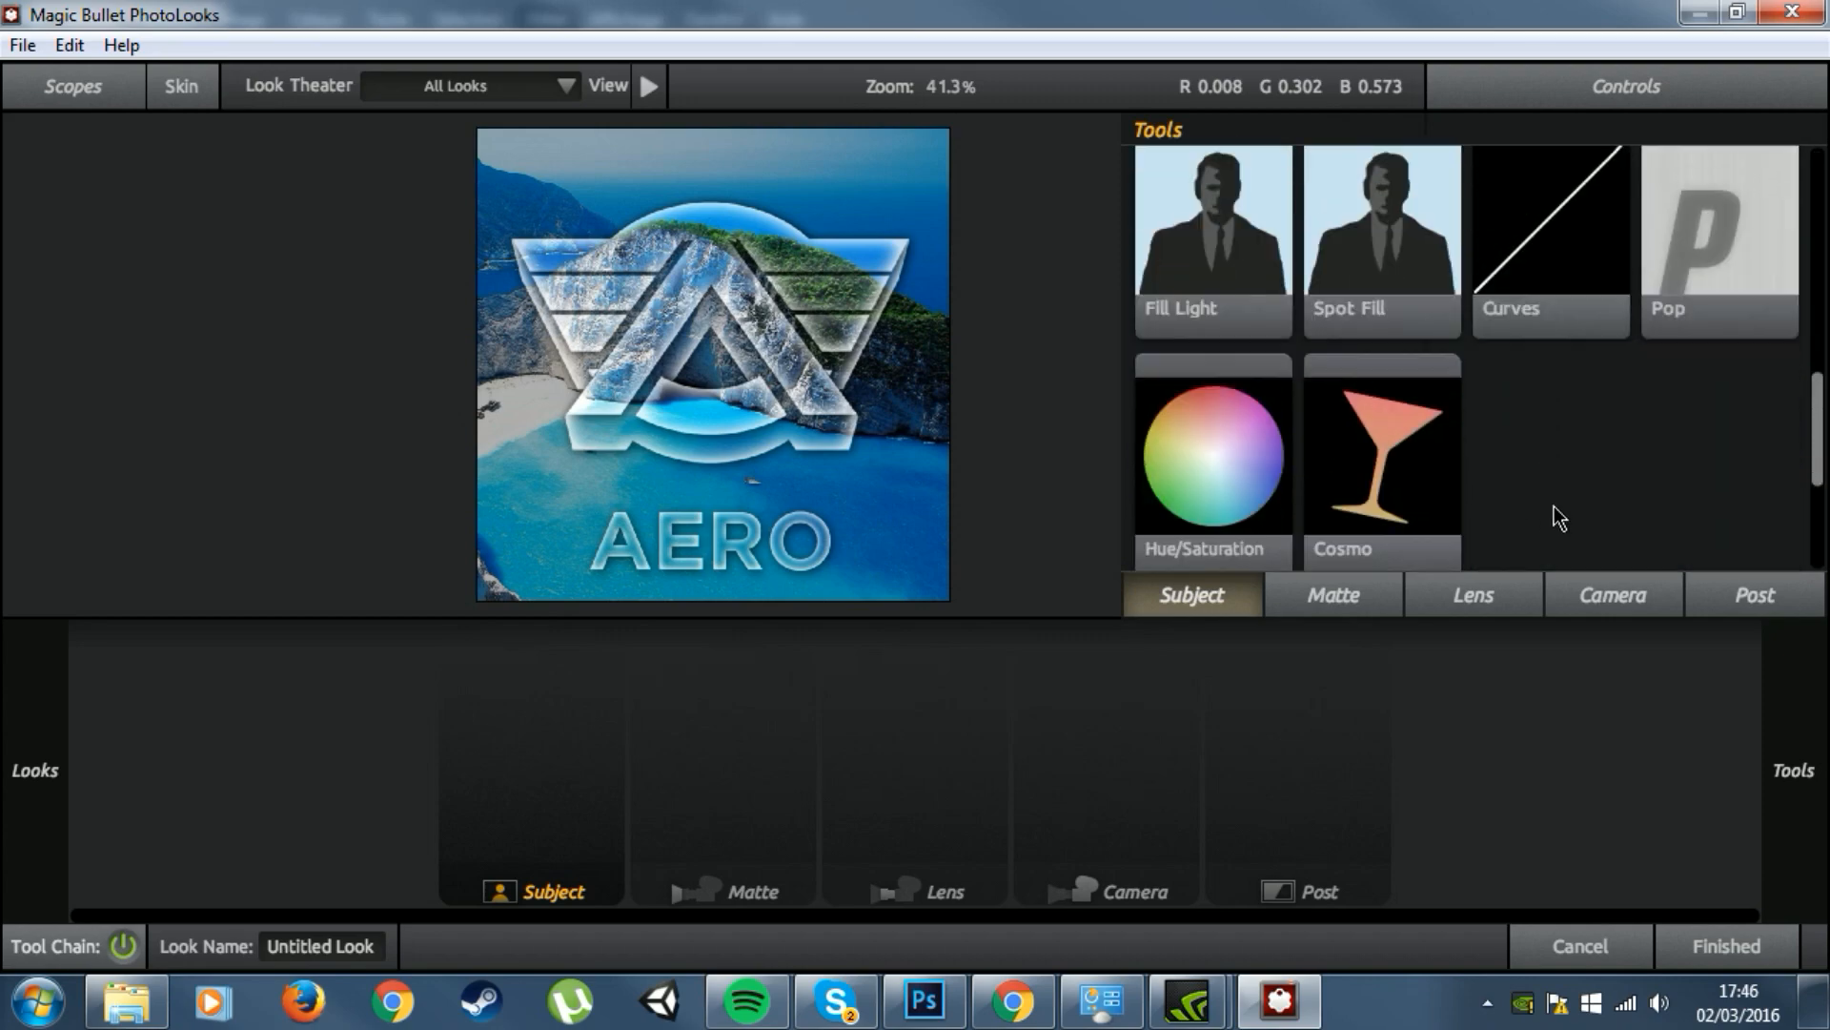
left_click_drag(1731, 238, 542, 782)
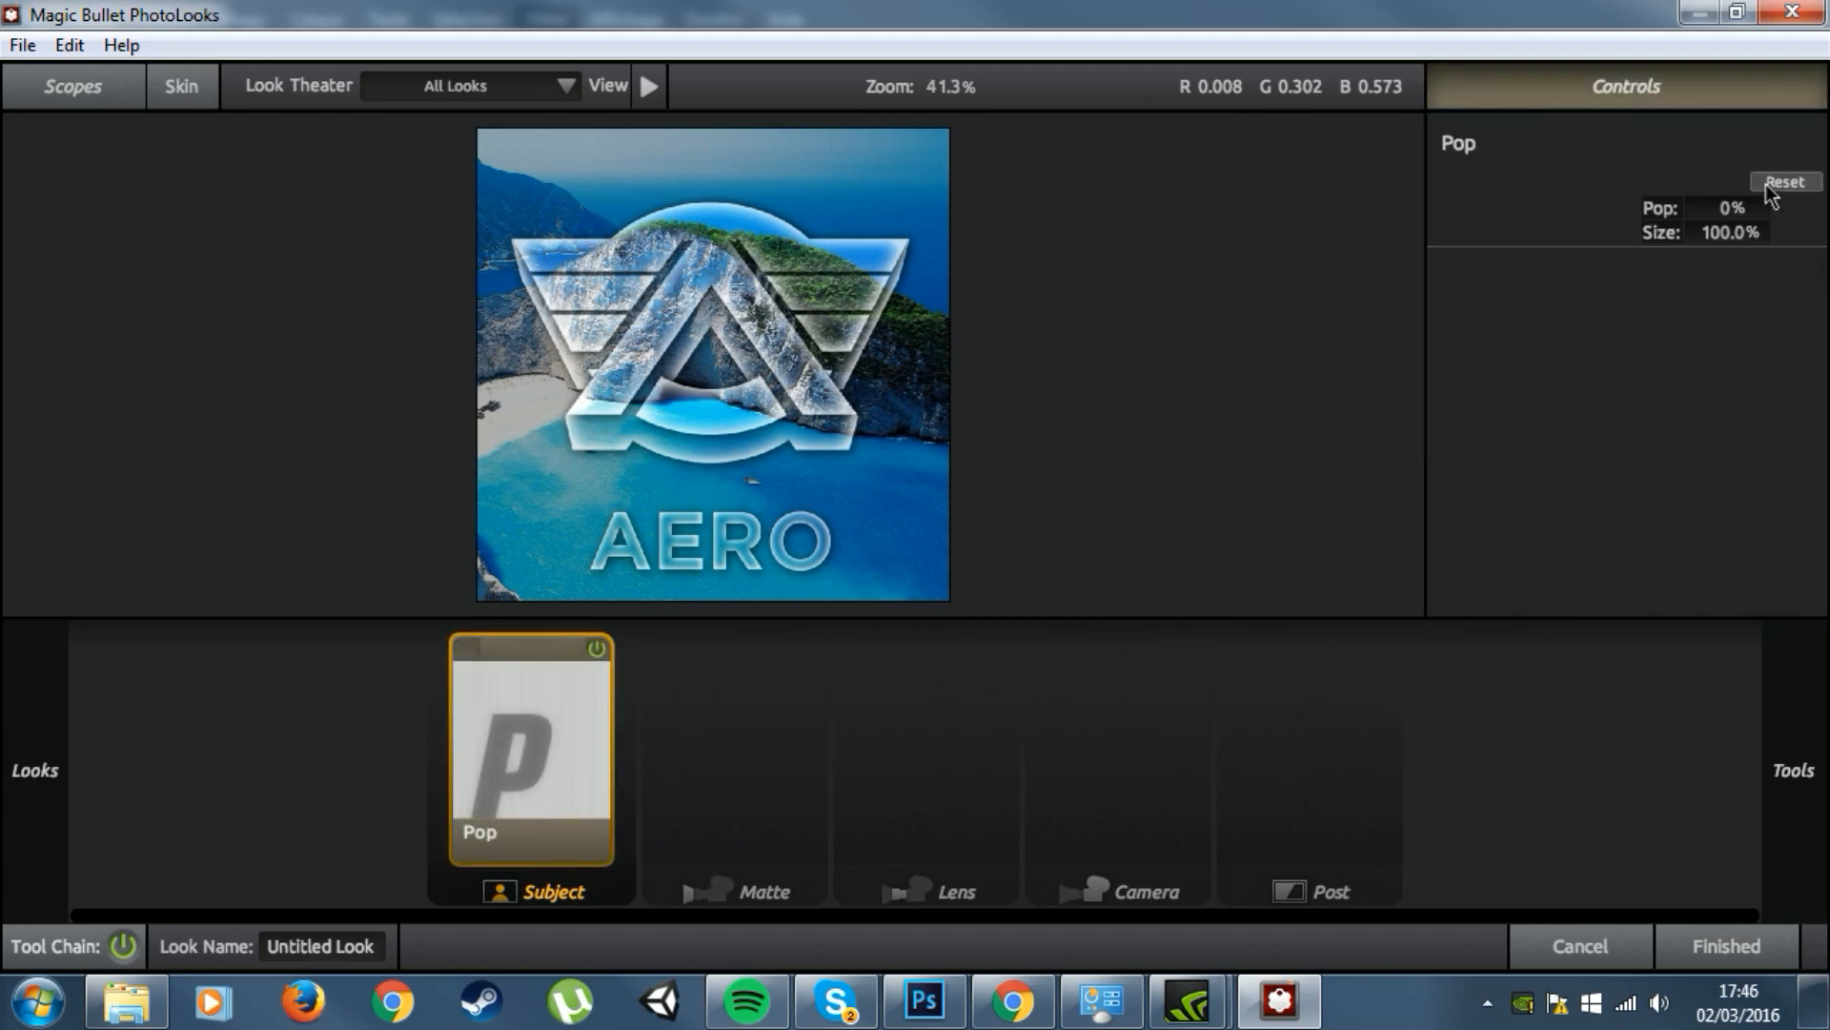
Step: Set the Pop tool's Pop to 100% and its Size to 300%
left_click(1729, 208)
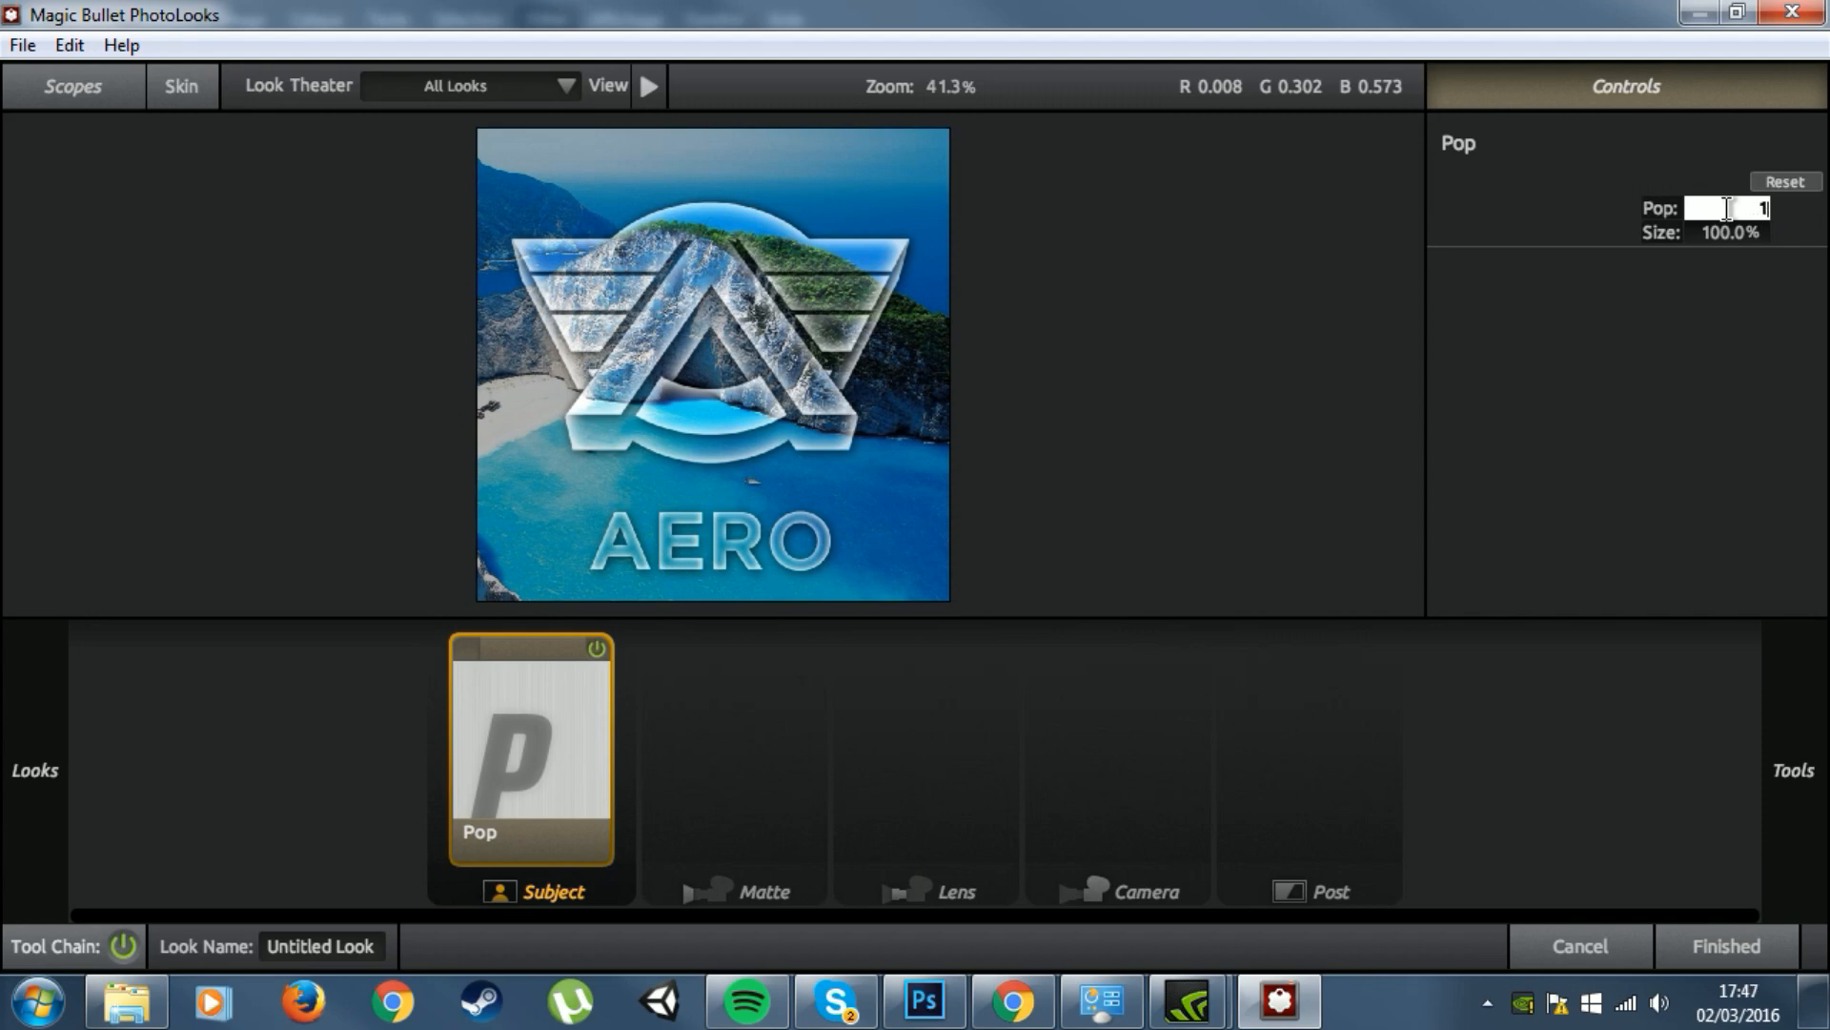
type("100")
key("Return")
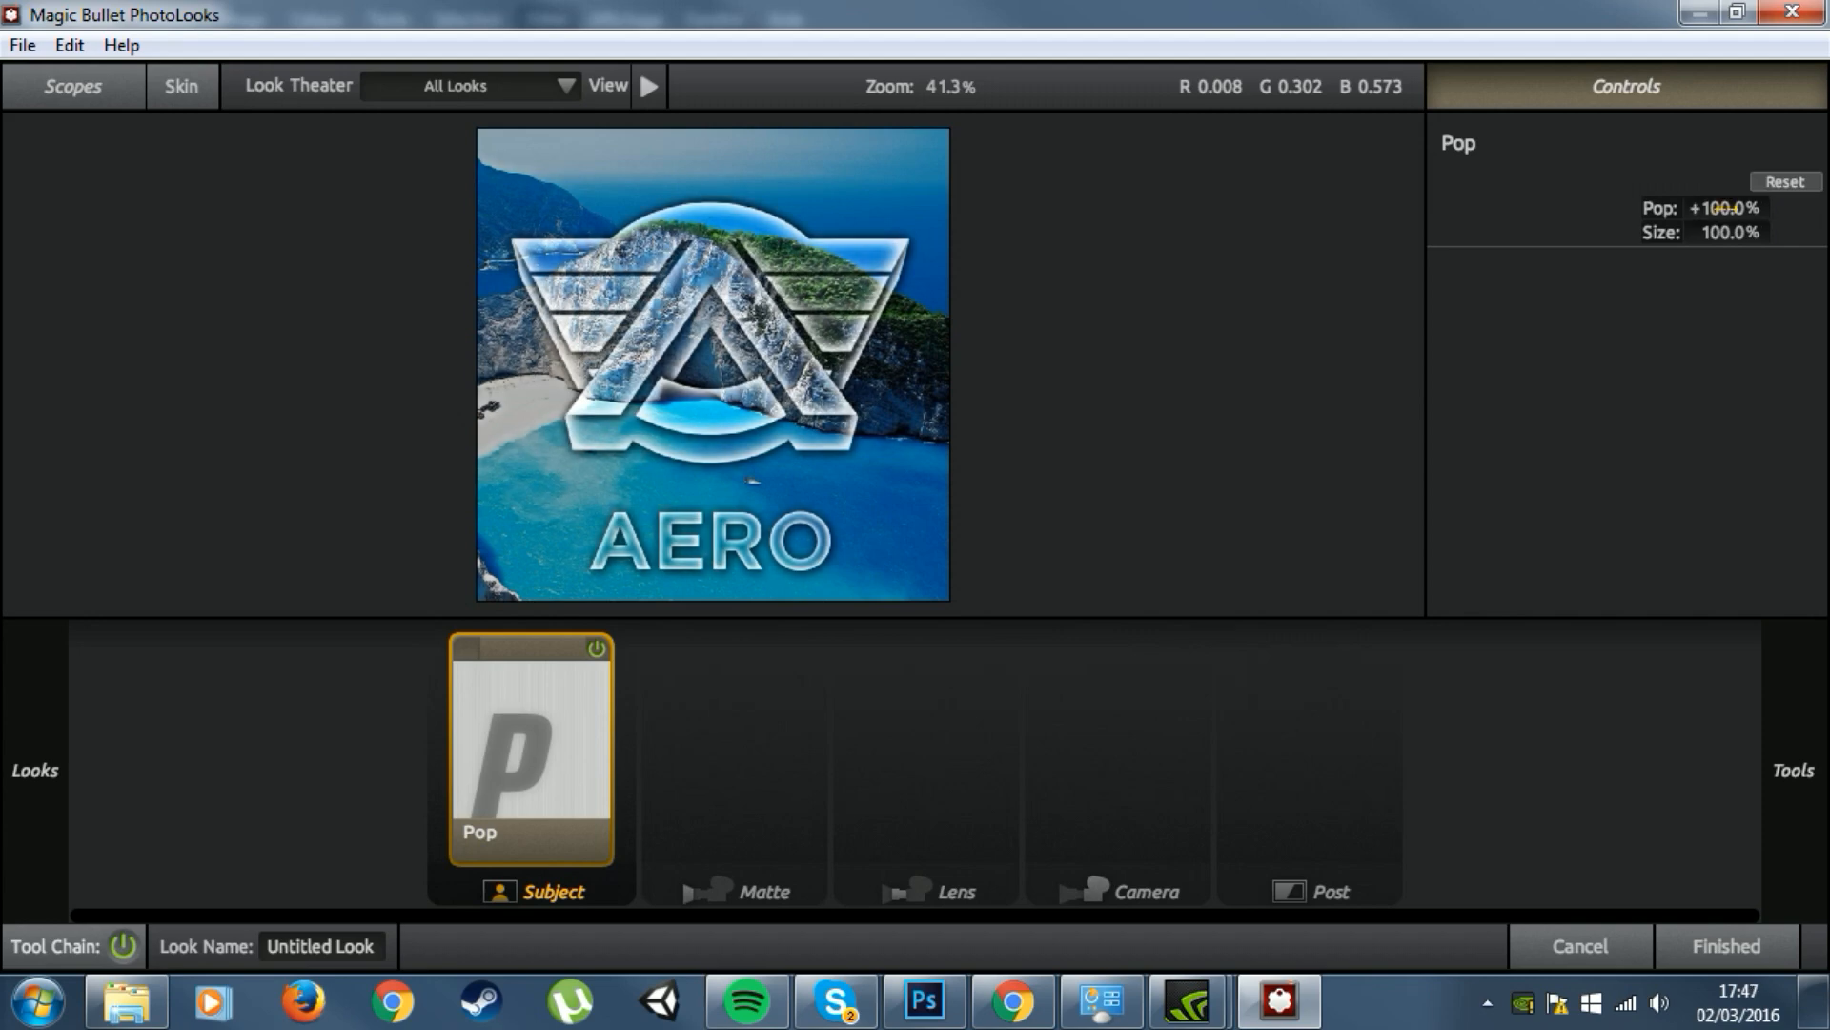
left_click(1728, 232)
type("300")
key("Return")
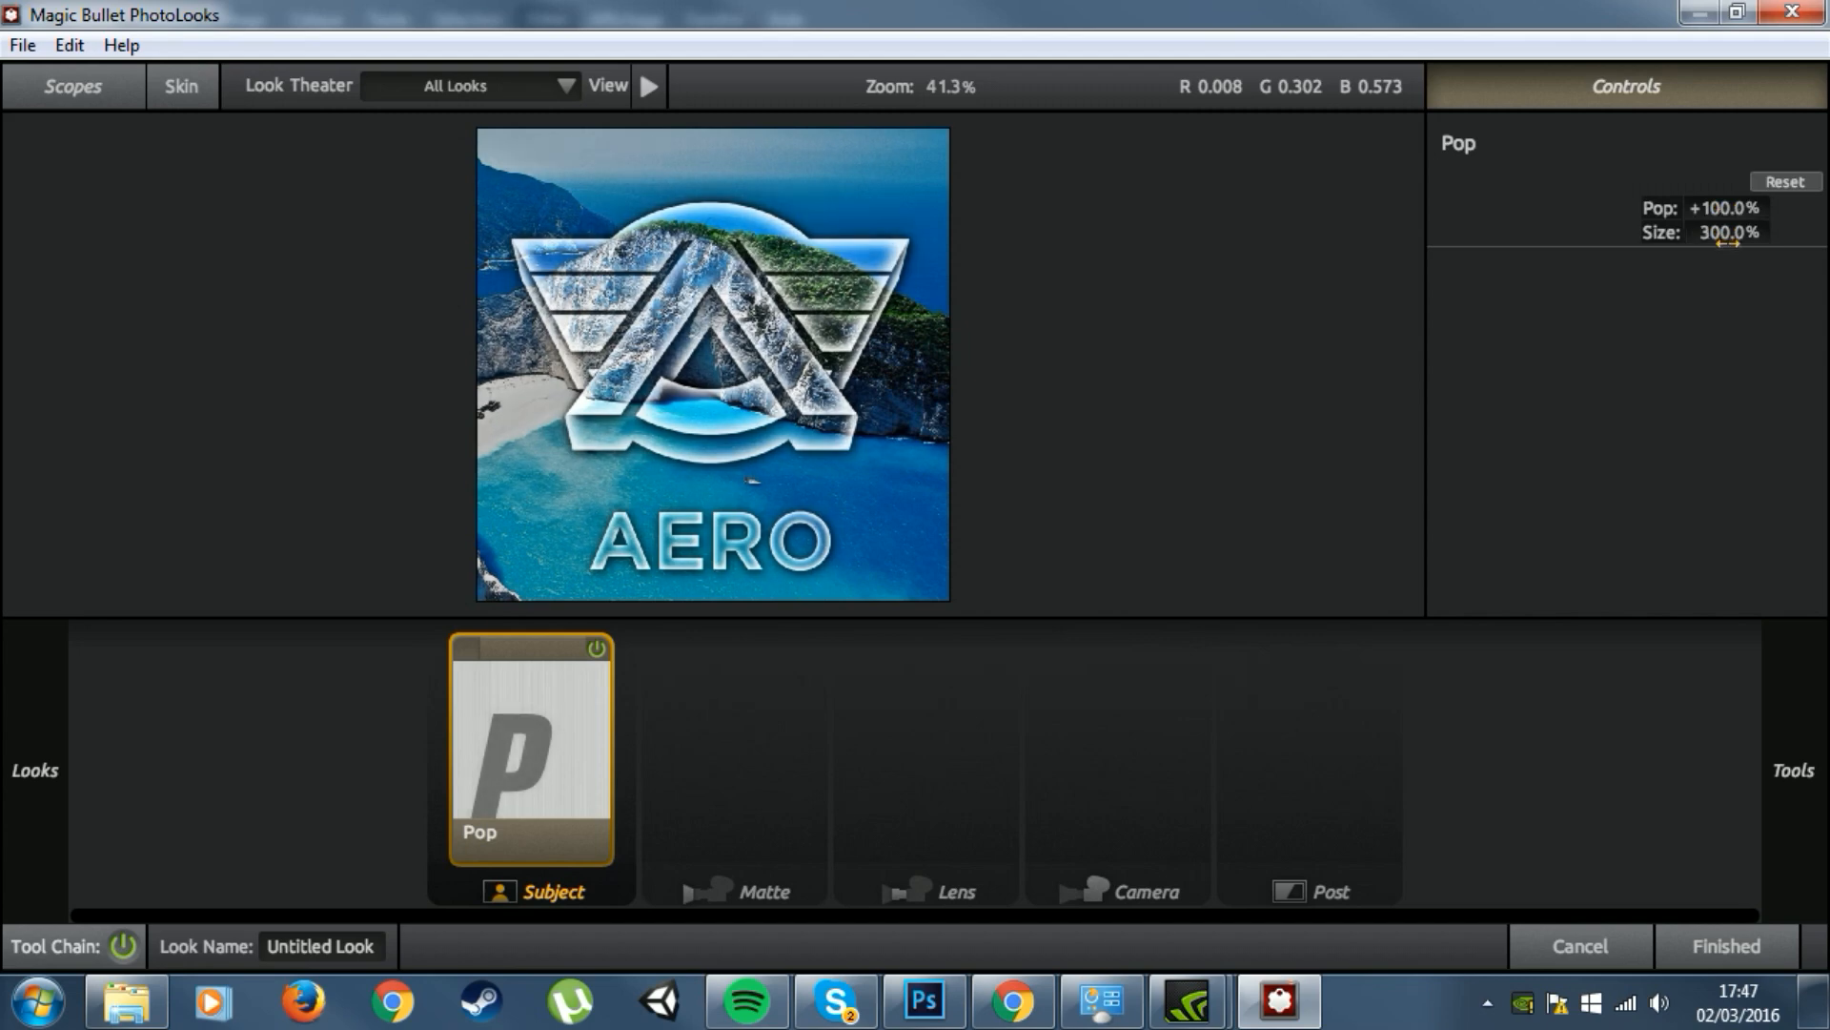
Step: Add the Chromatic Aberration tool to the Subject stage after Pop
scroll(1621, 278, "up", 1)
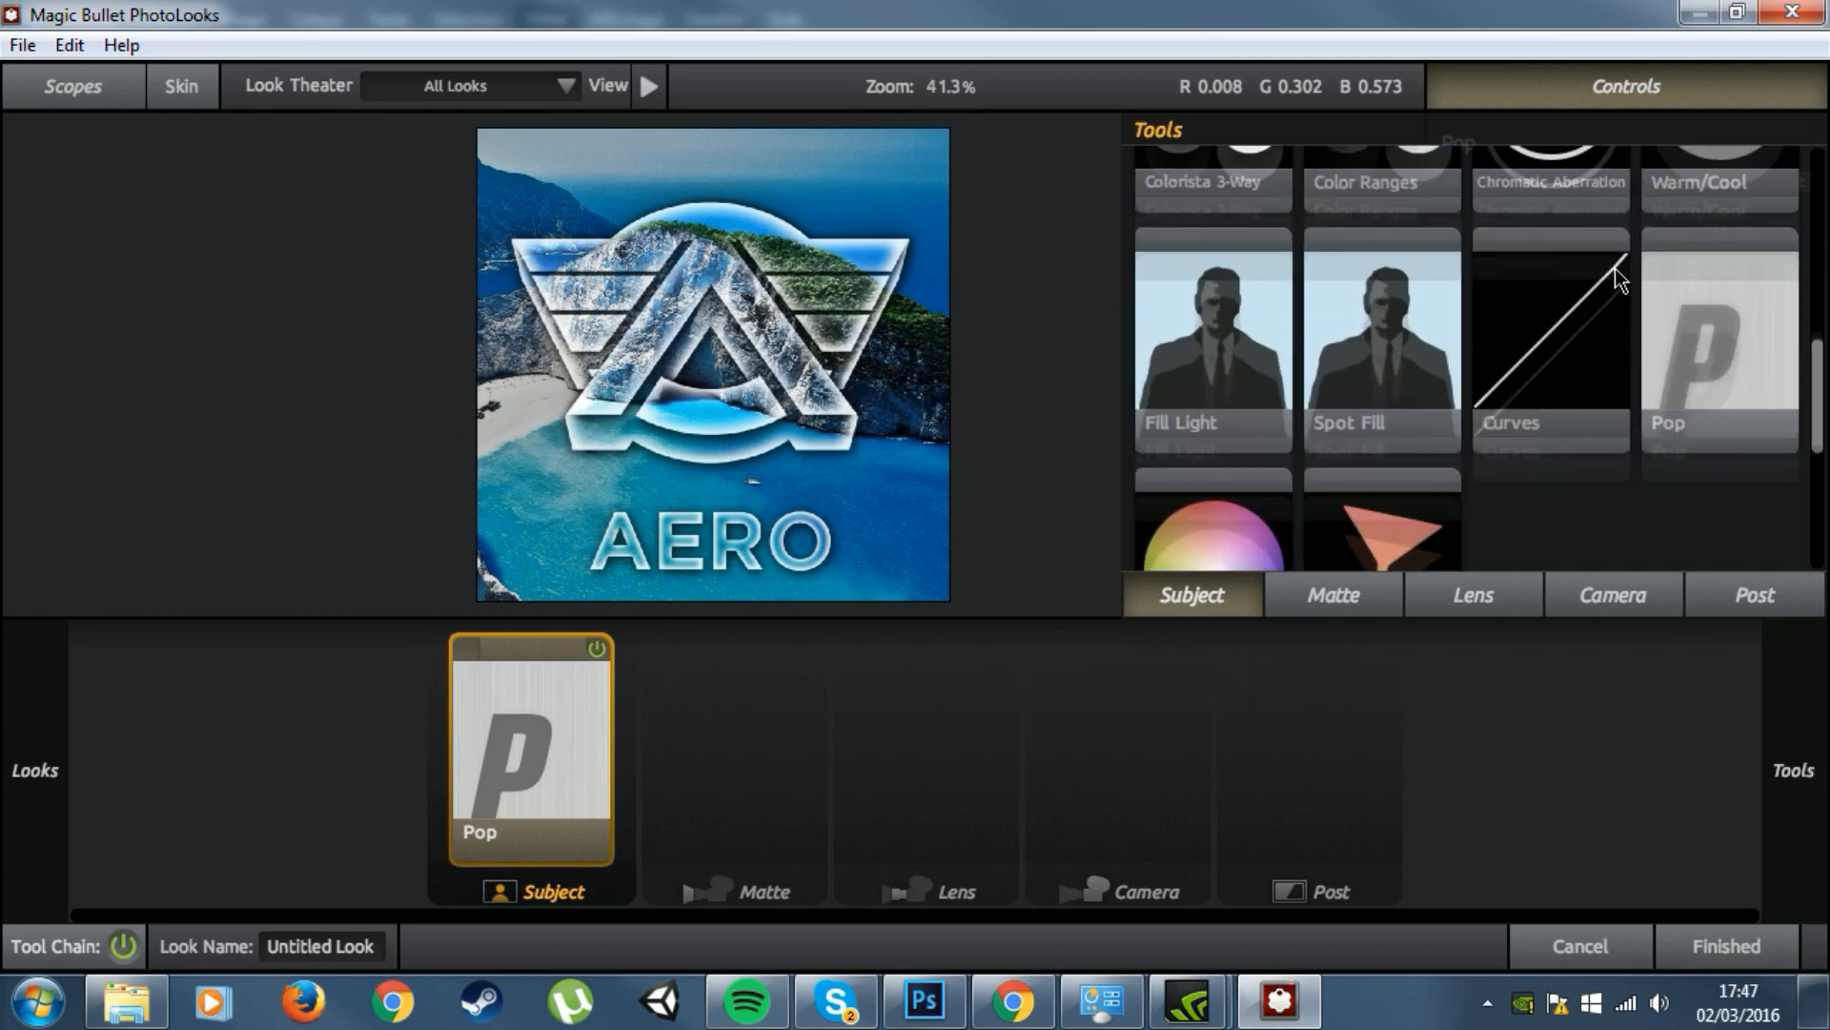
scroll(1615, 276, "up", 3)
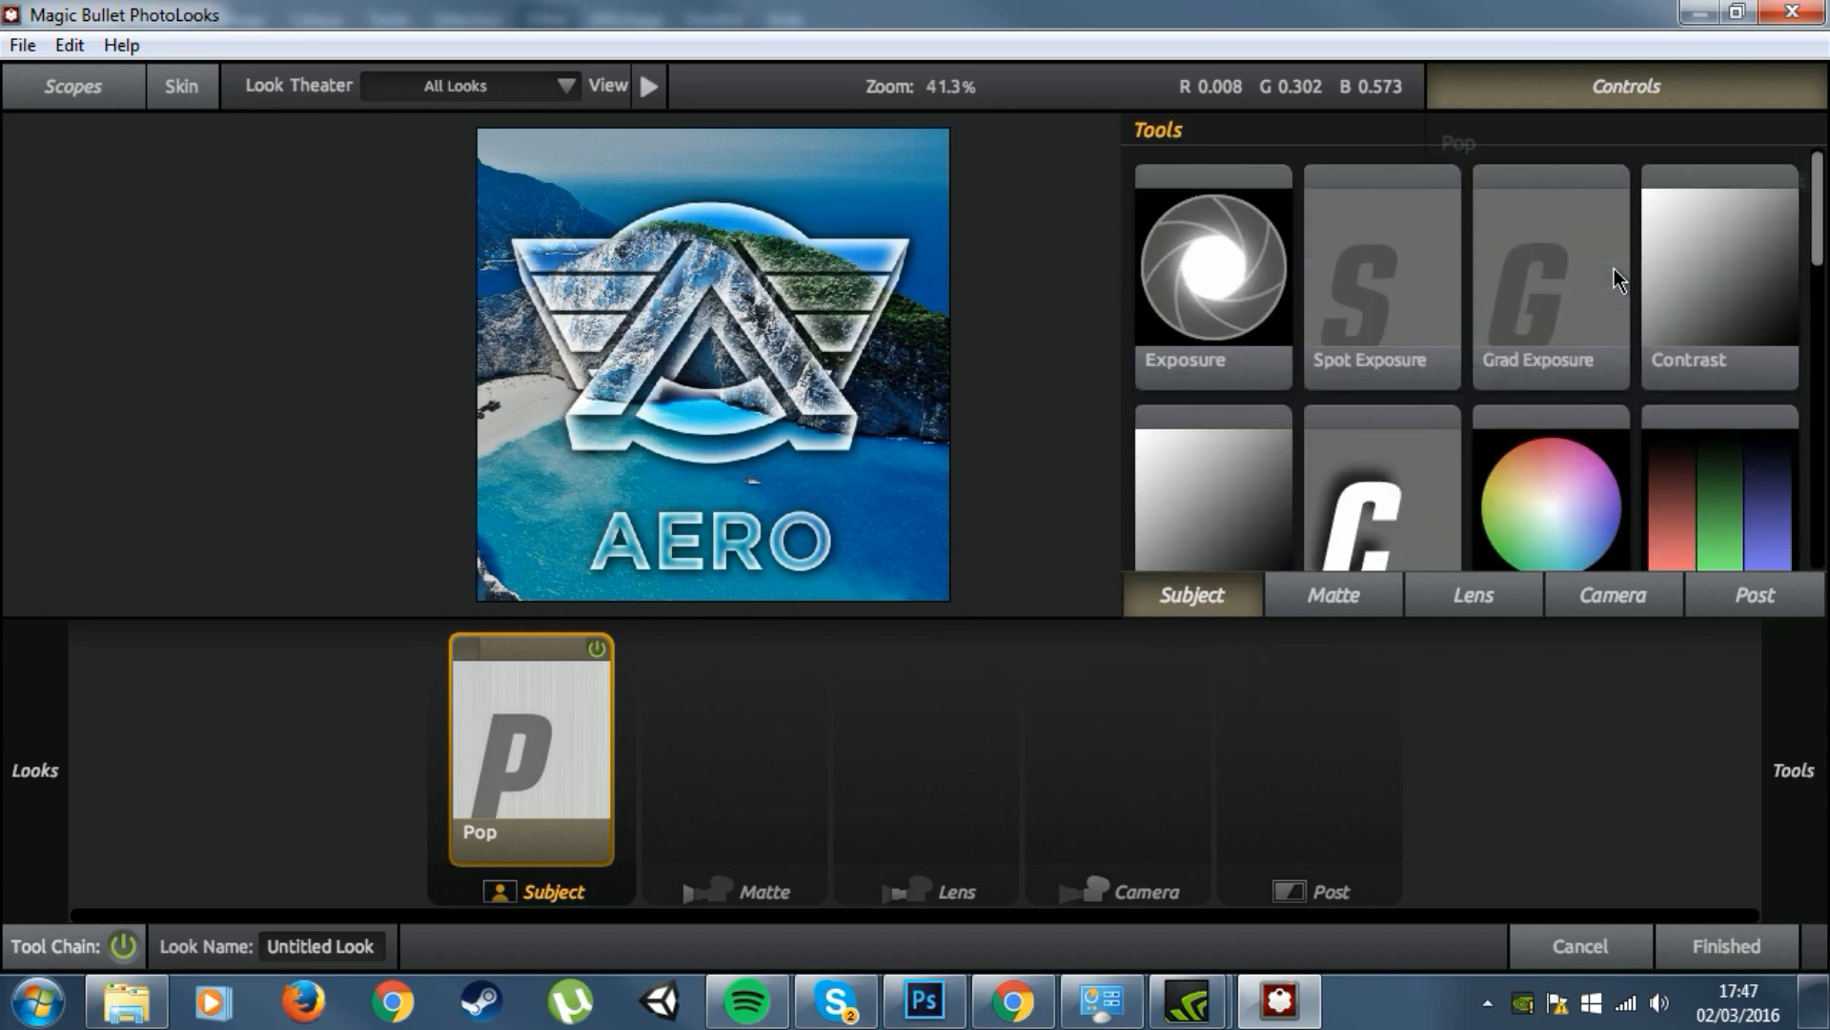
scroll(1617, 272, "down", 3)
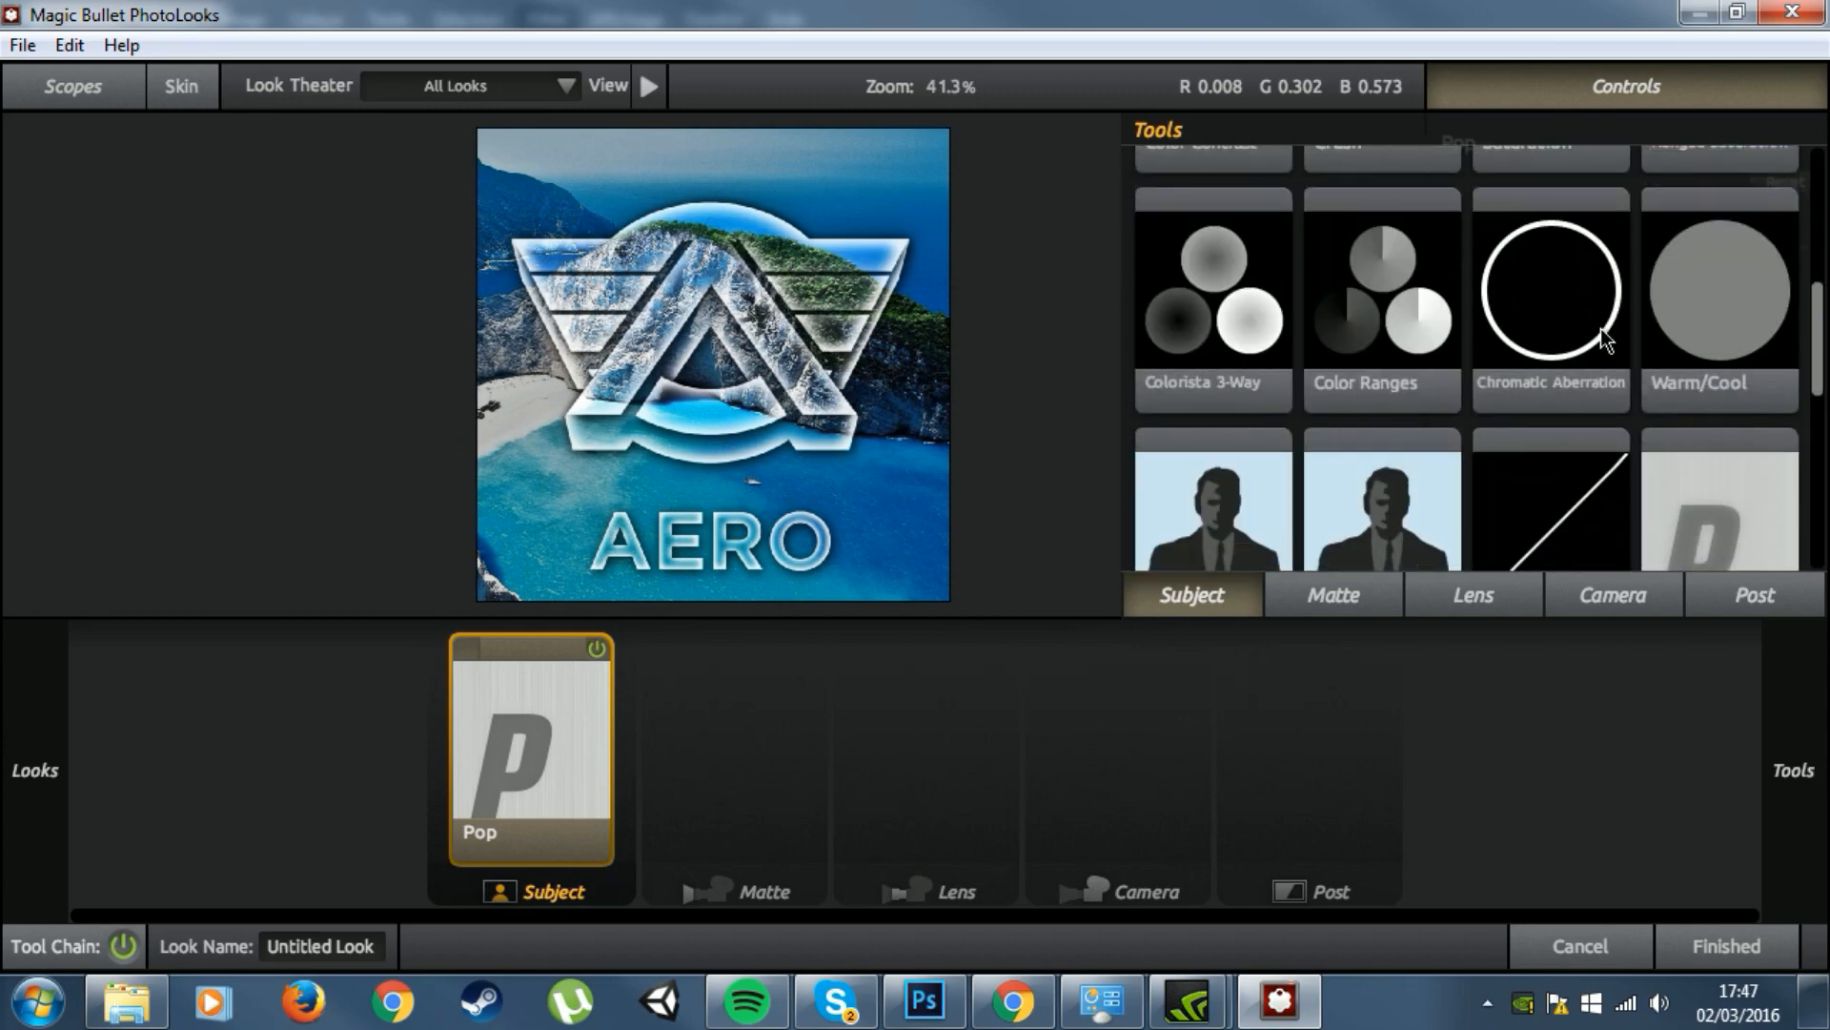
scroll(1602, 330, "down", 3)
scroll(1654, 413, "down", 2)
scroll(1626, 449, "up", 3)
scroll(1512, 448, "up", 2)
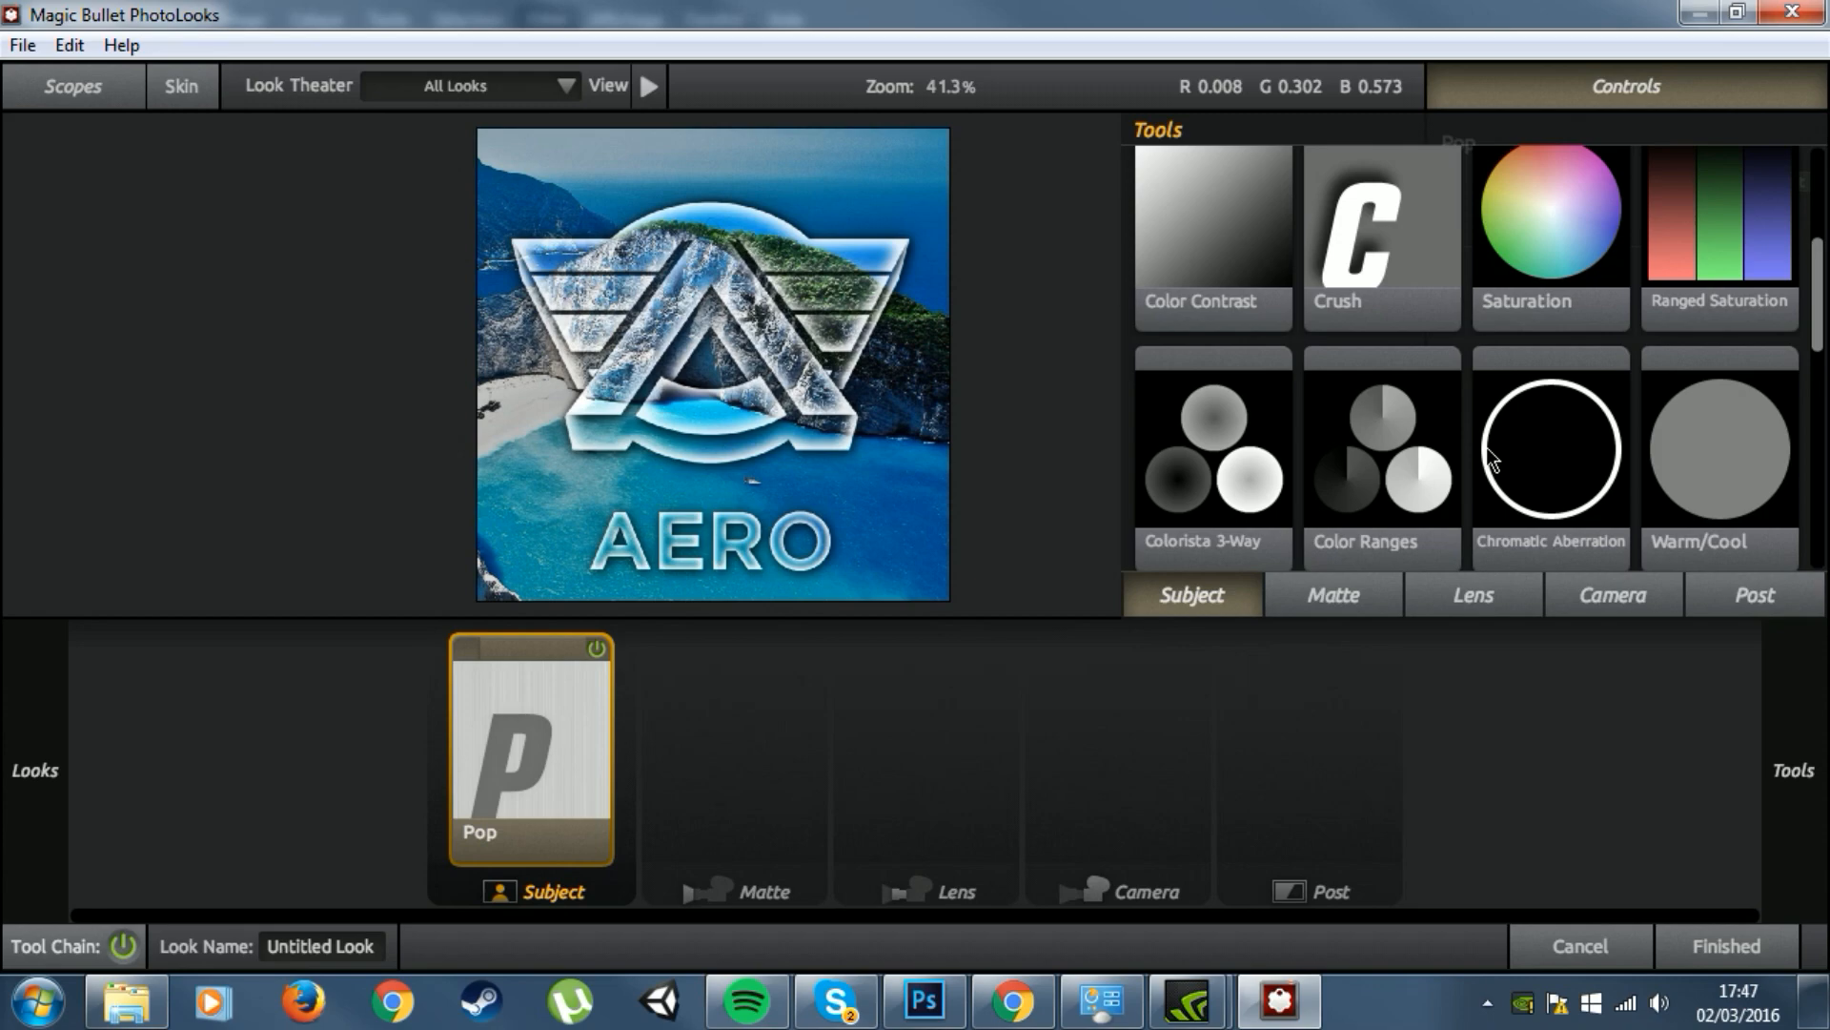
scroll(1545, 472, "down", 1)
left_click_drag(1559, 400, 615, 734)
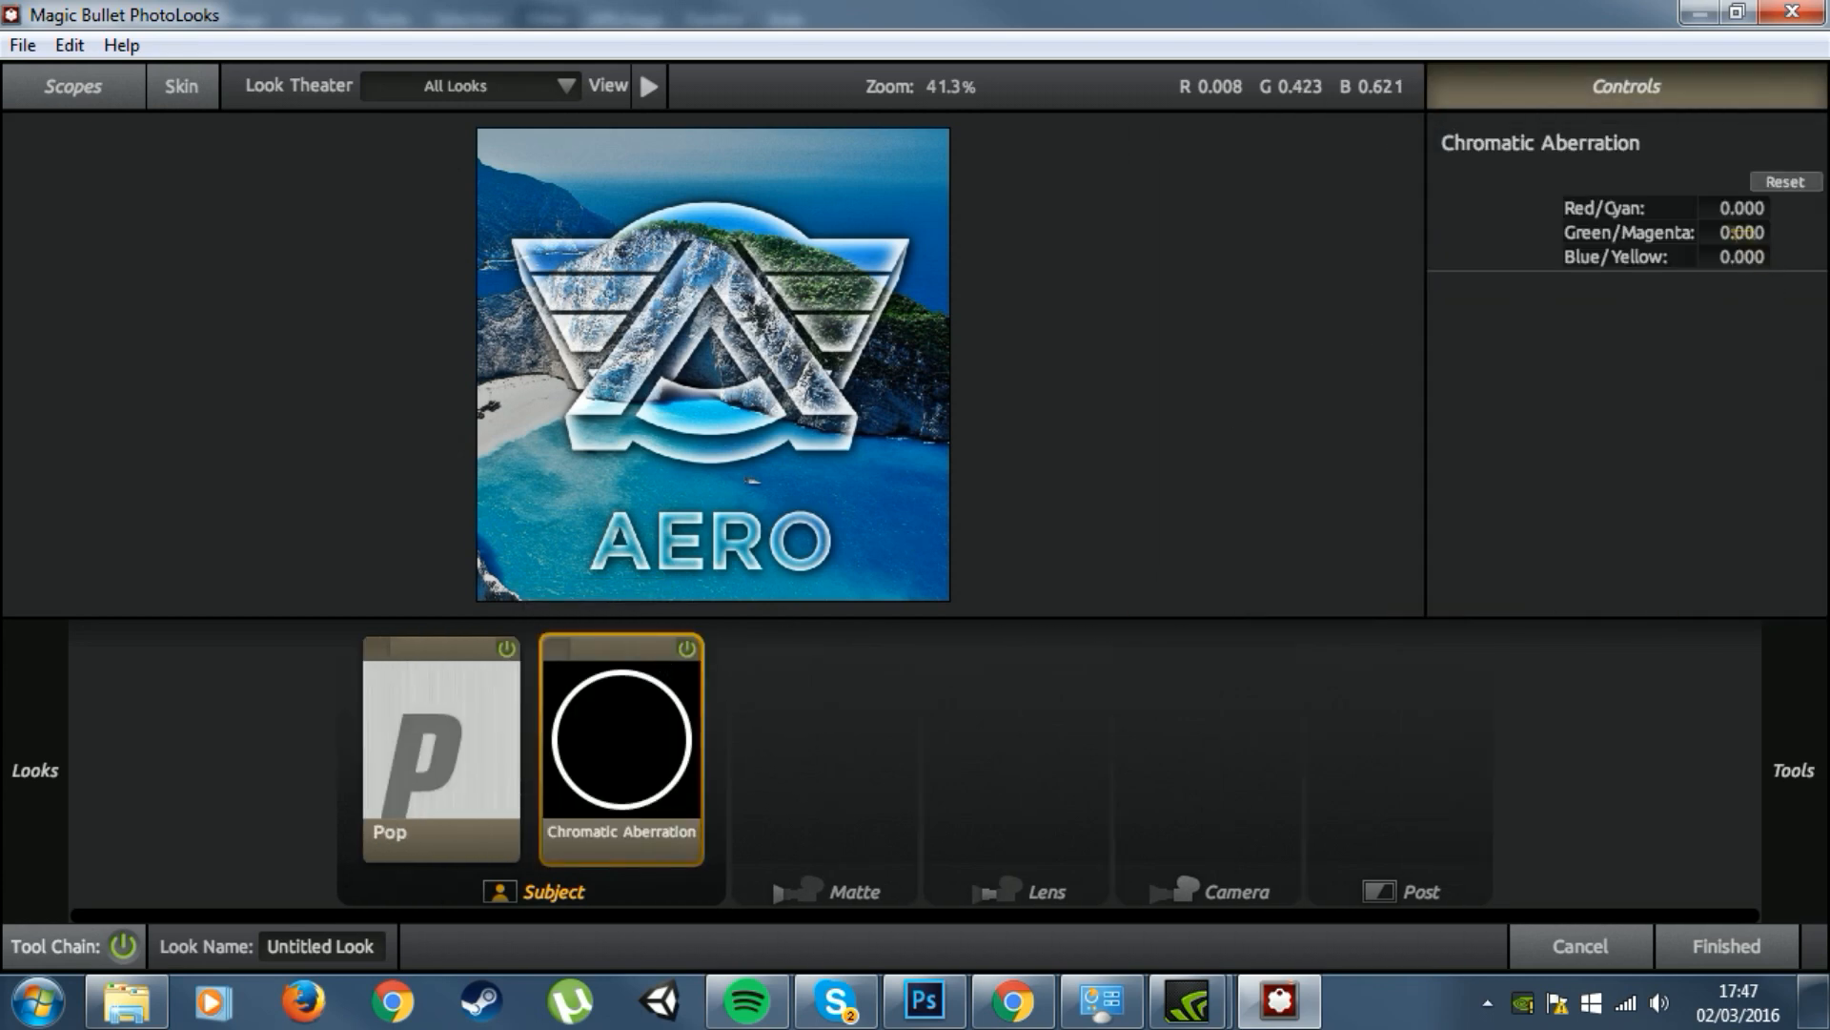
Step: Set the Chromatic Aberration Red/Cyan value to 1 and Blue/Yellow to -1
left_click(1735, 208)
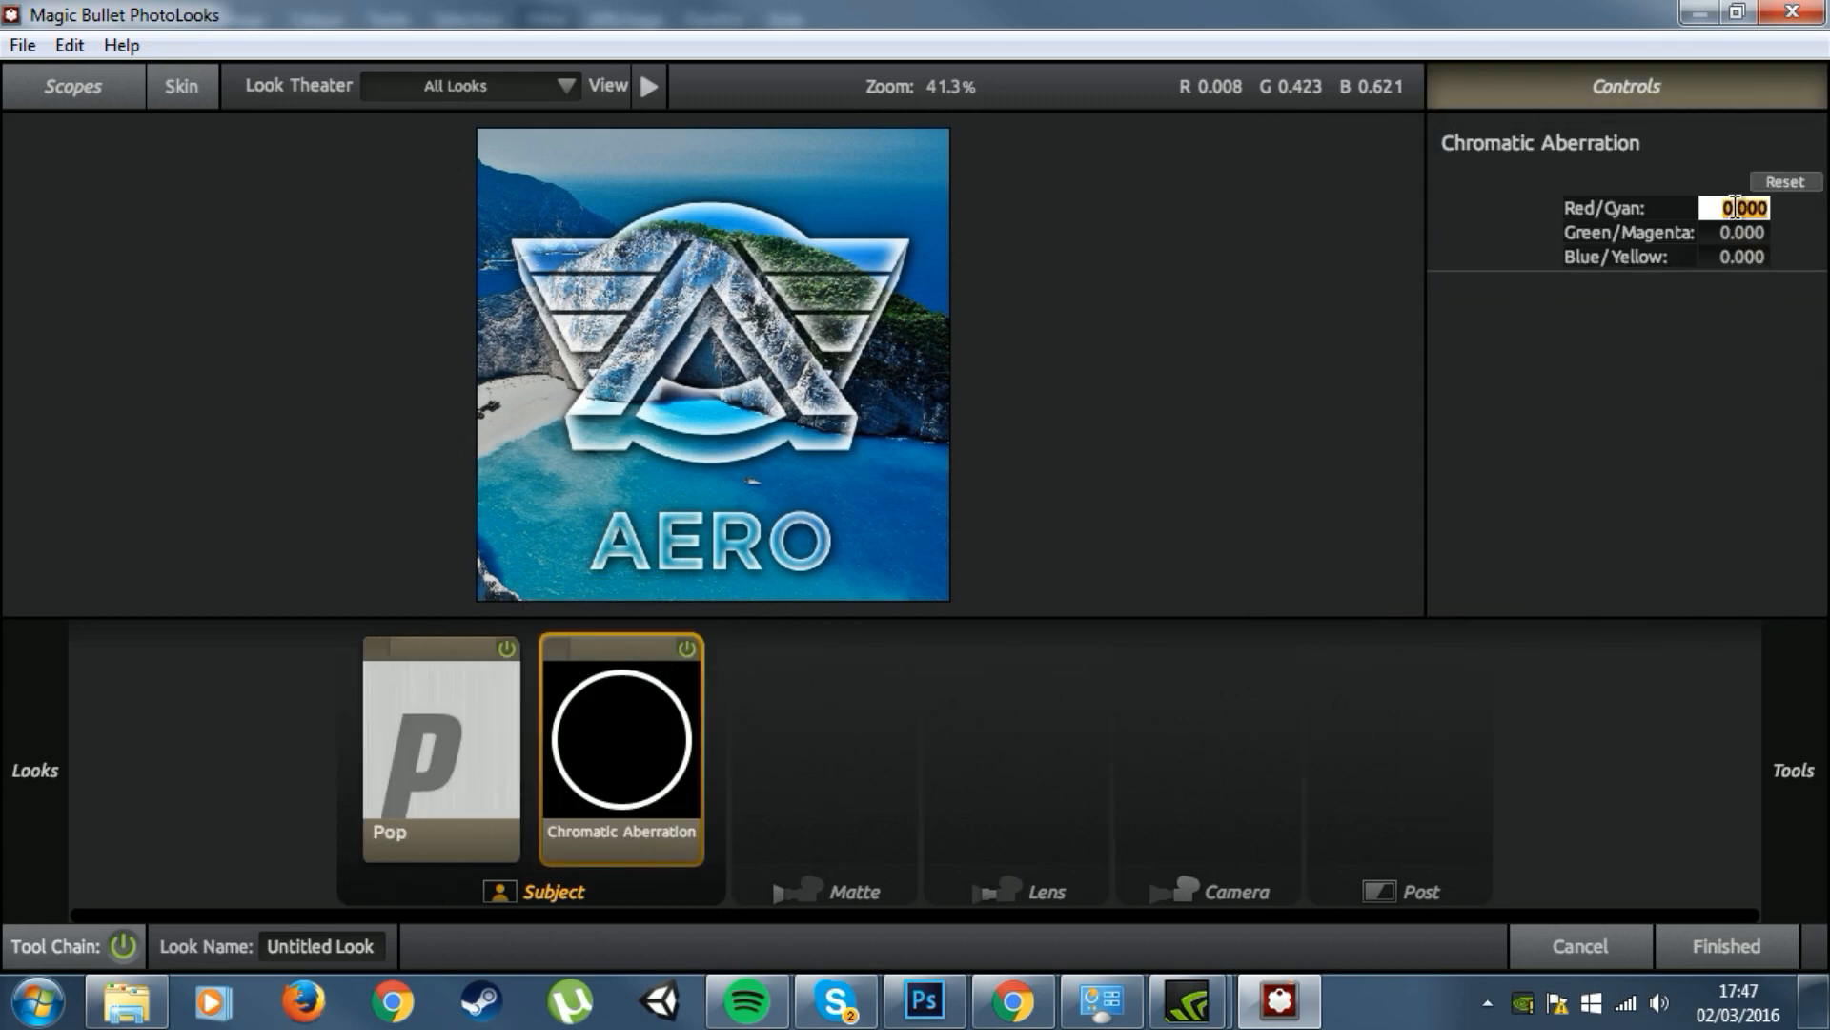
type("1")
key("Return")
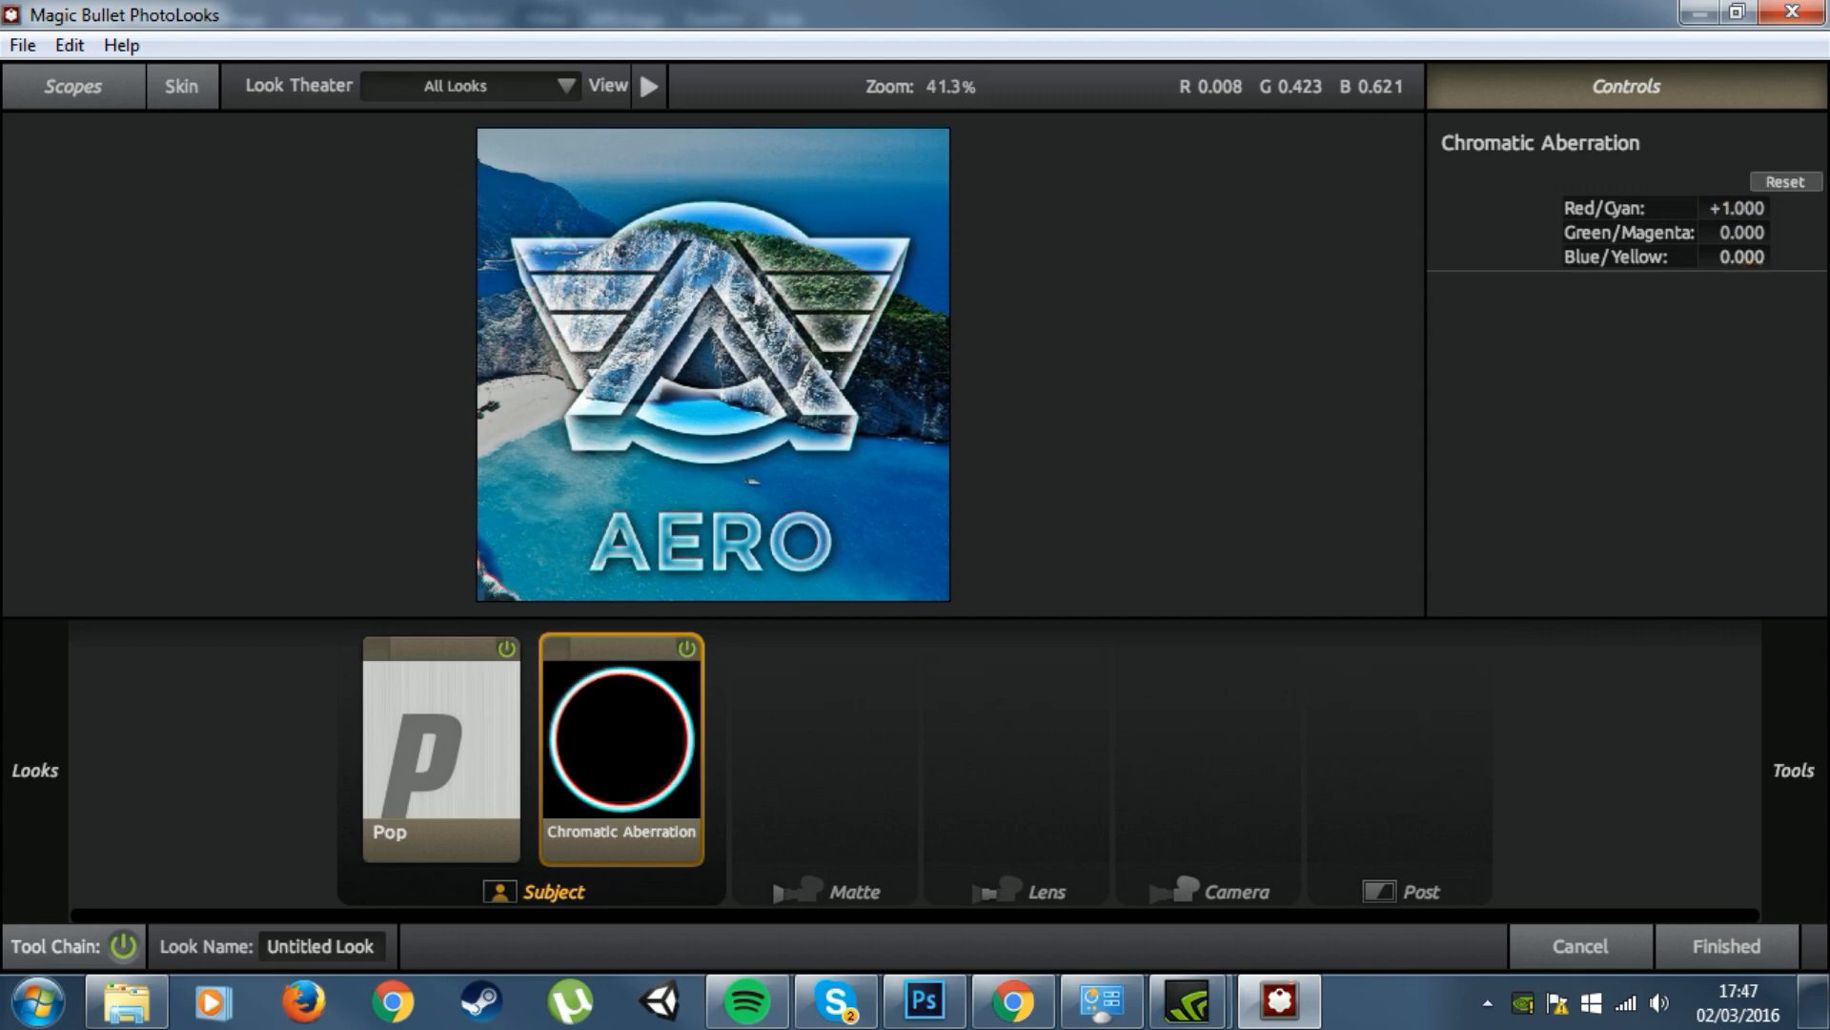
left_click(1753, 257)
type("-1")
key("Return")
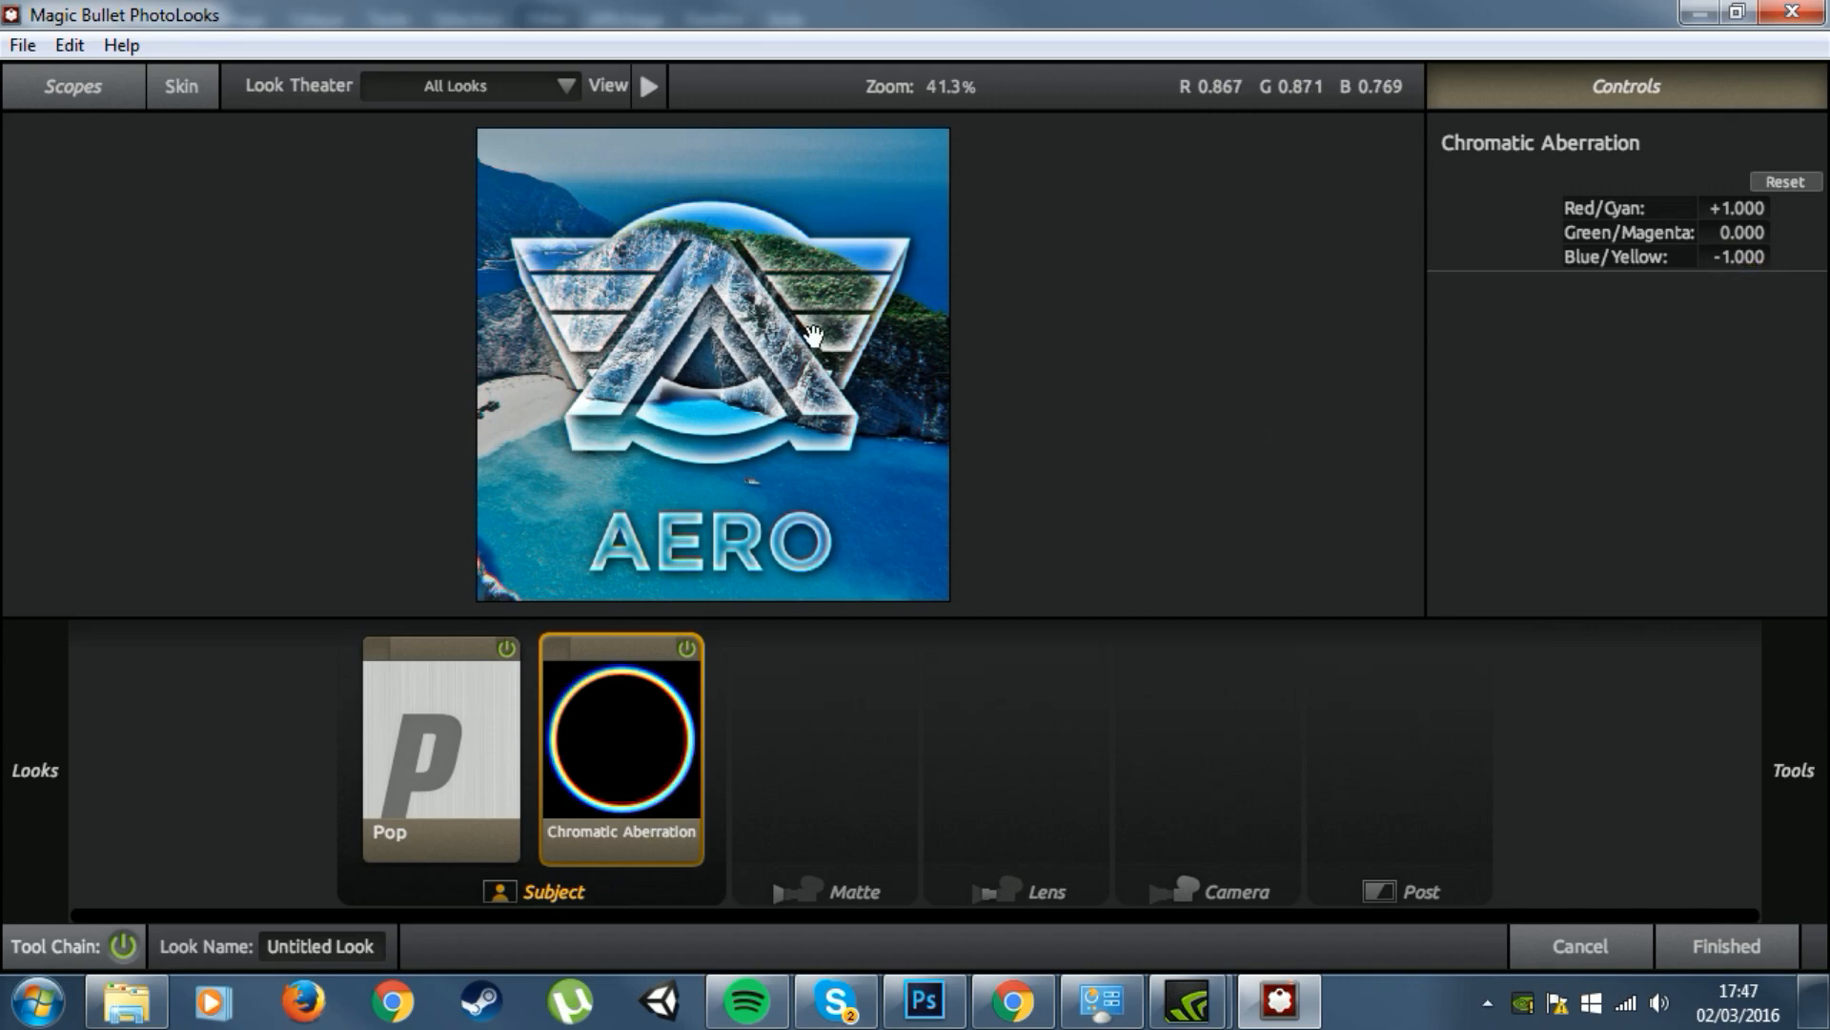
Step: Examine the logo close up and at full view with Chromatic Aberration switched off and on
scroll(813, 334, "up", 5)
scroll(753, 323, "down", 2)
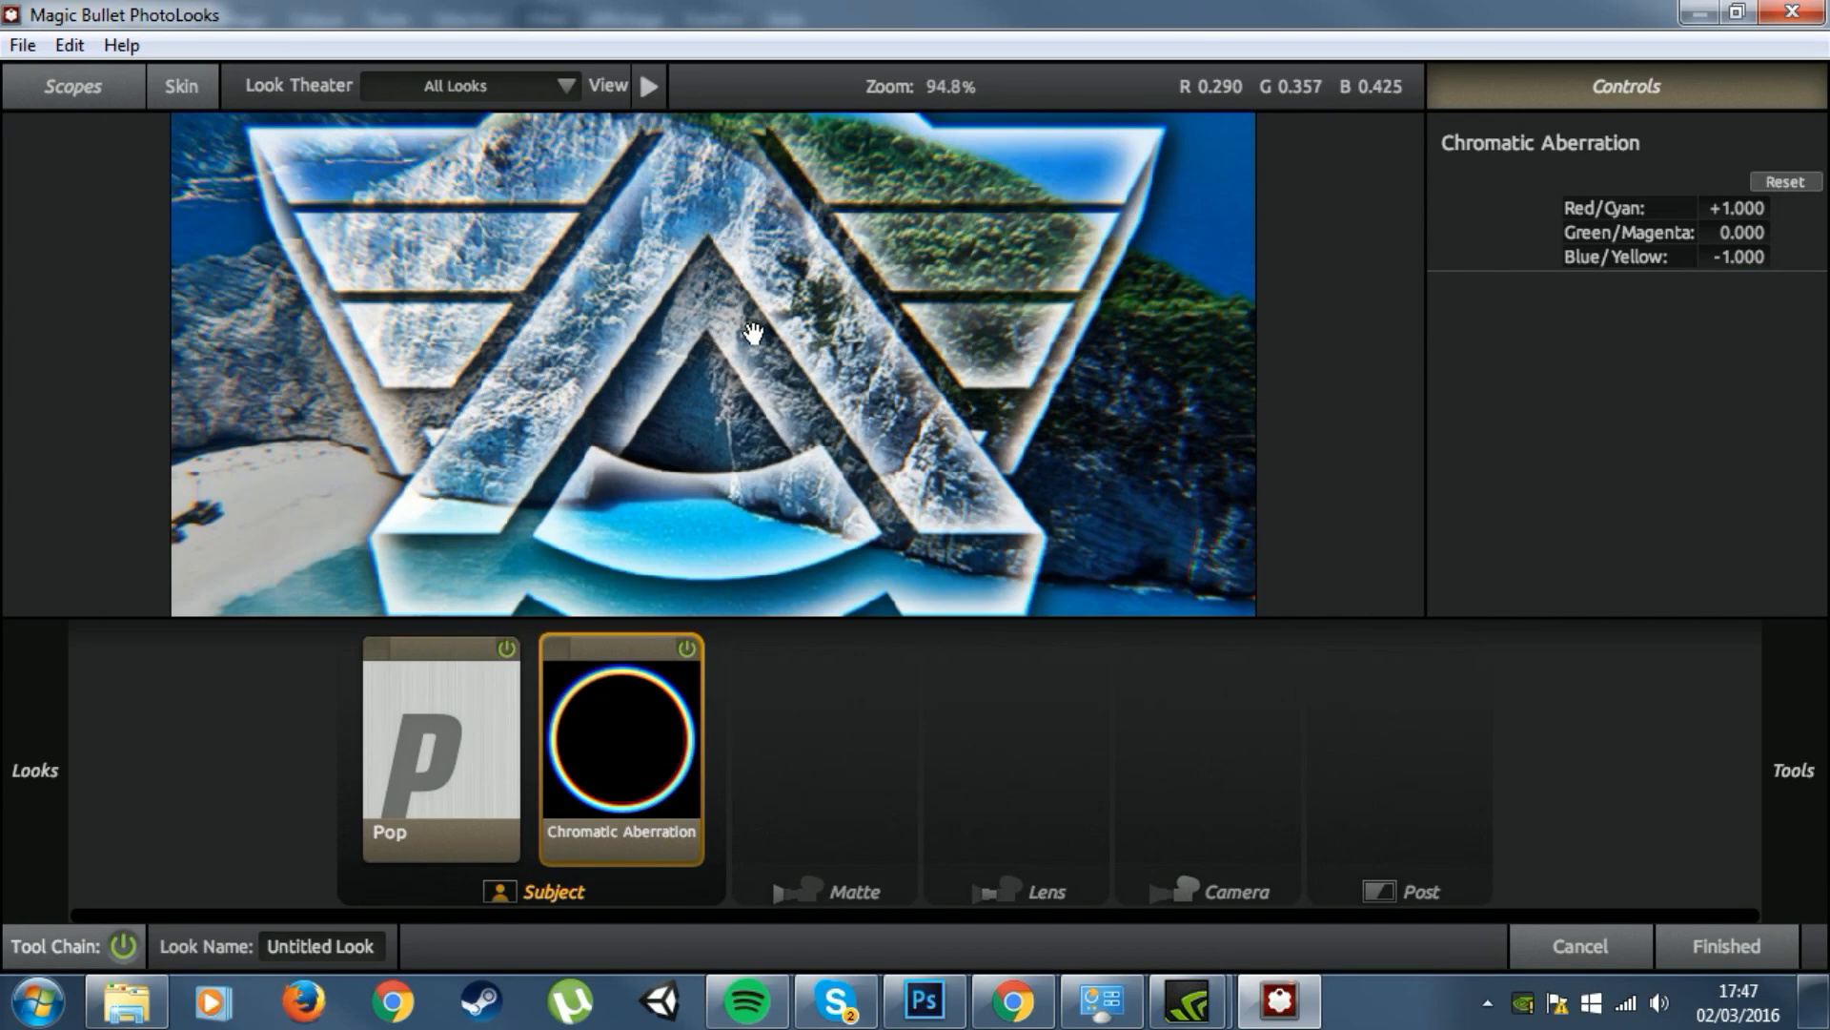
left_click_drag(579, 232, 616, 386)
left_click_drag(784, 416, 753, 263)
left_click(686, 652)
left_click(685, 652)
scroll(692, 477, "down", 4)
scroll(749, 439, "up", 1)
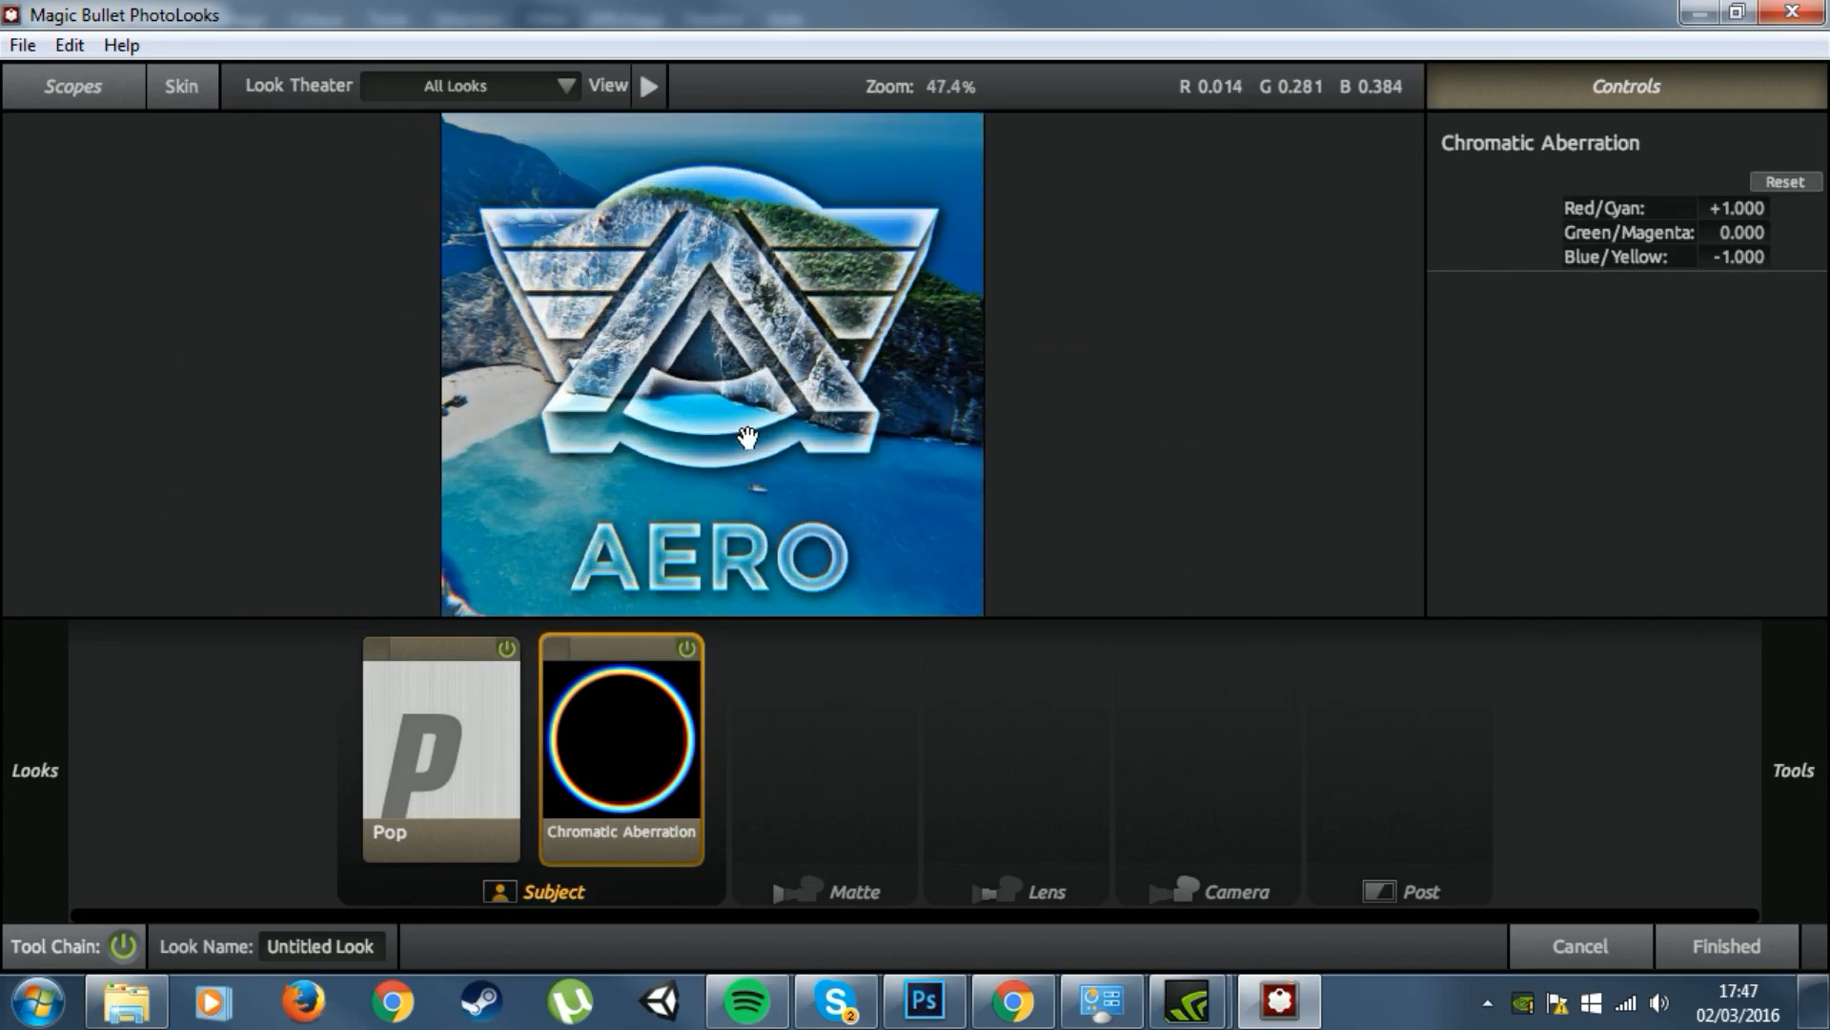
left_click(687, 650)
left_click(687, 650)
left_click(687, 650)
left_click(689, 650)
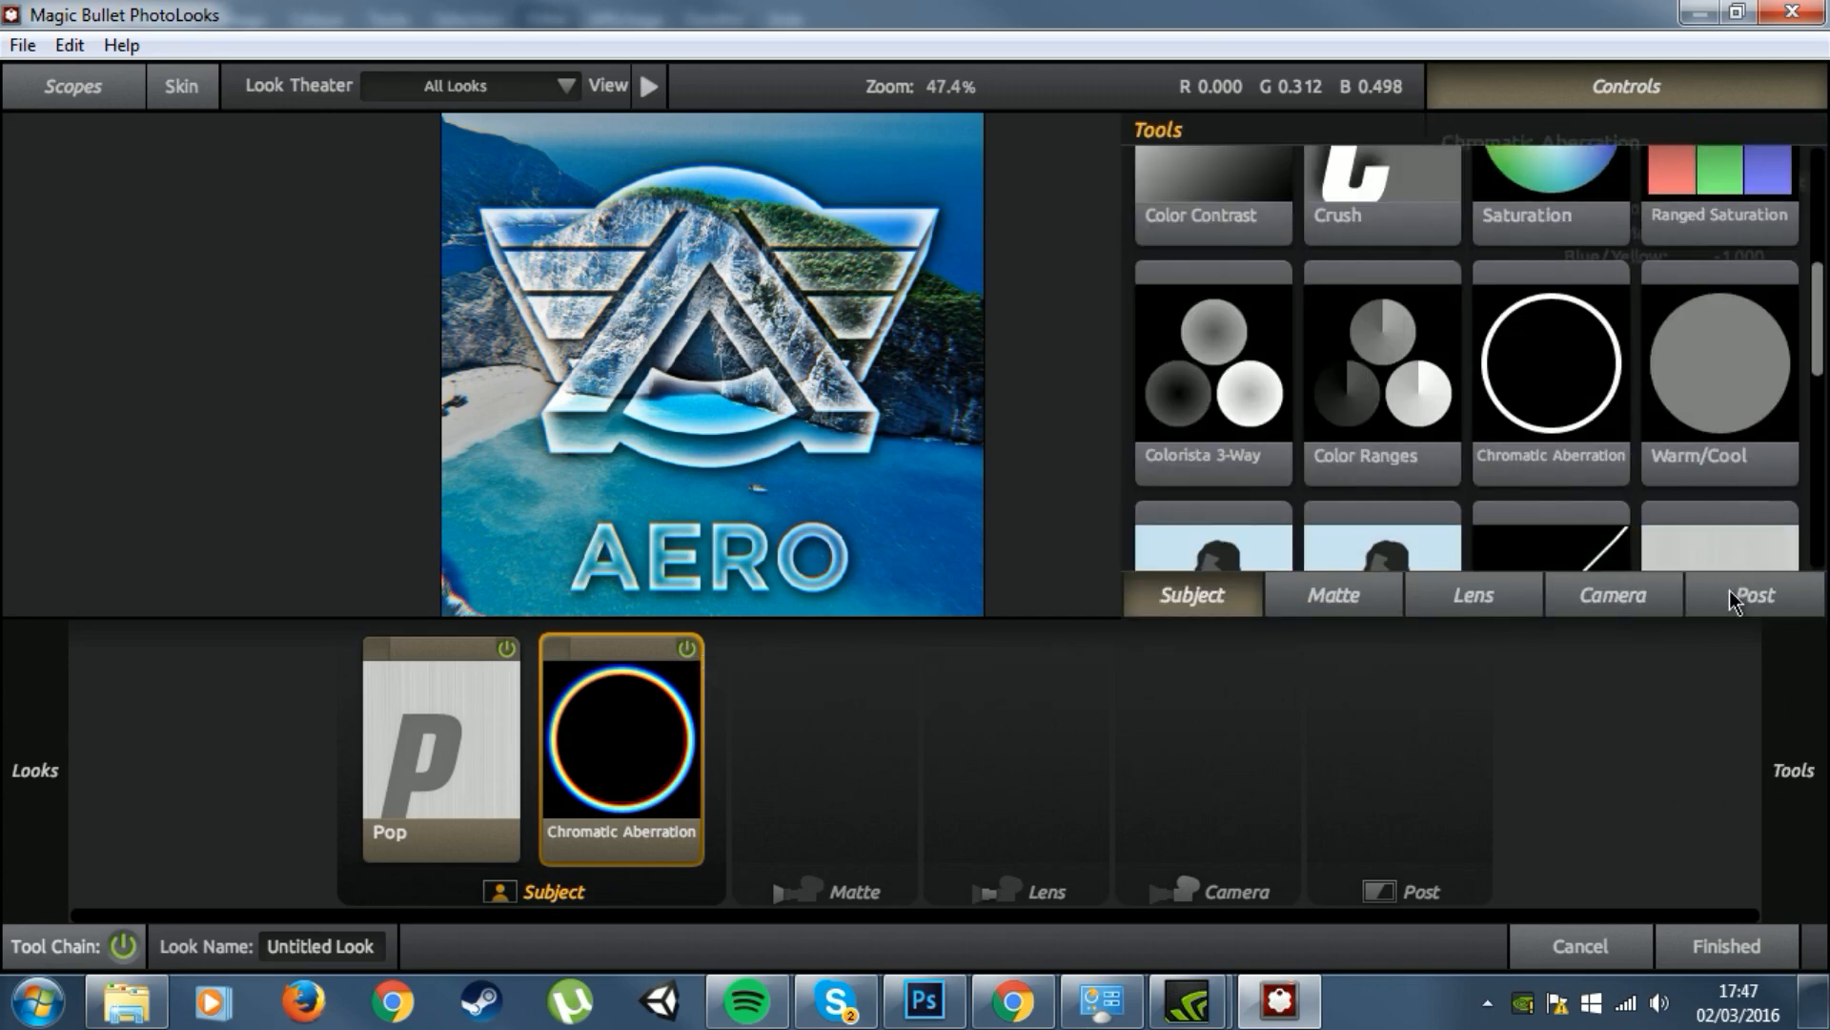
Step: Add the Curves tool to the Post stage
left_click(1729, 591)
scroll(1657, 408, "down", 5)
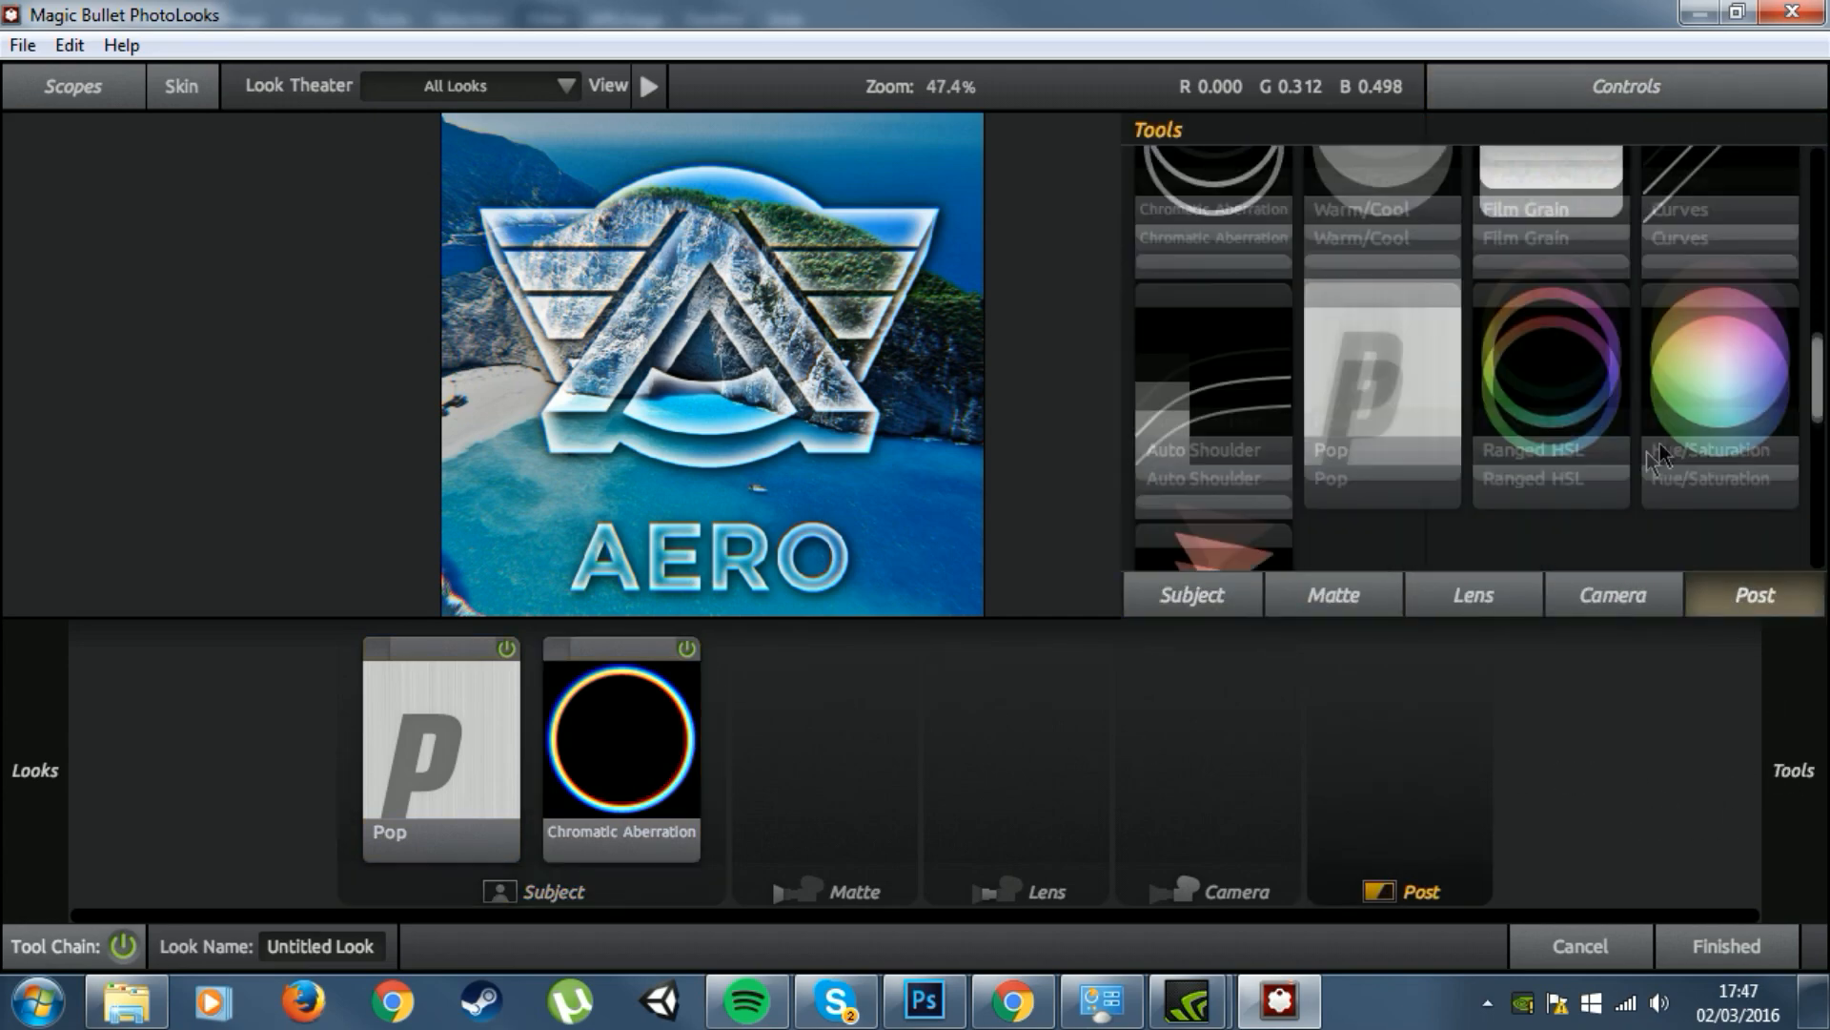
scroll(1682, 424, "up", 2)
left_click_drag(1728, 448, 1421, 776)
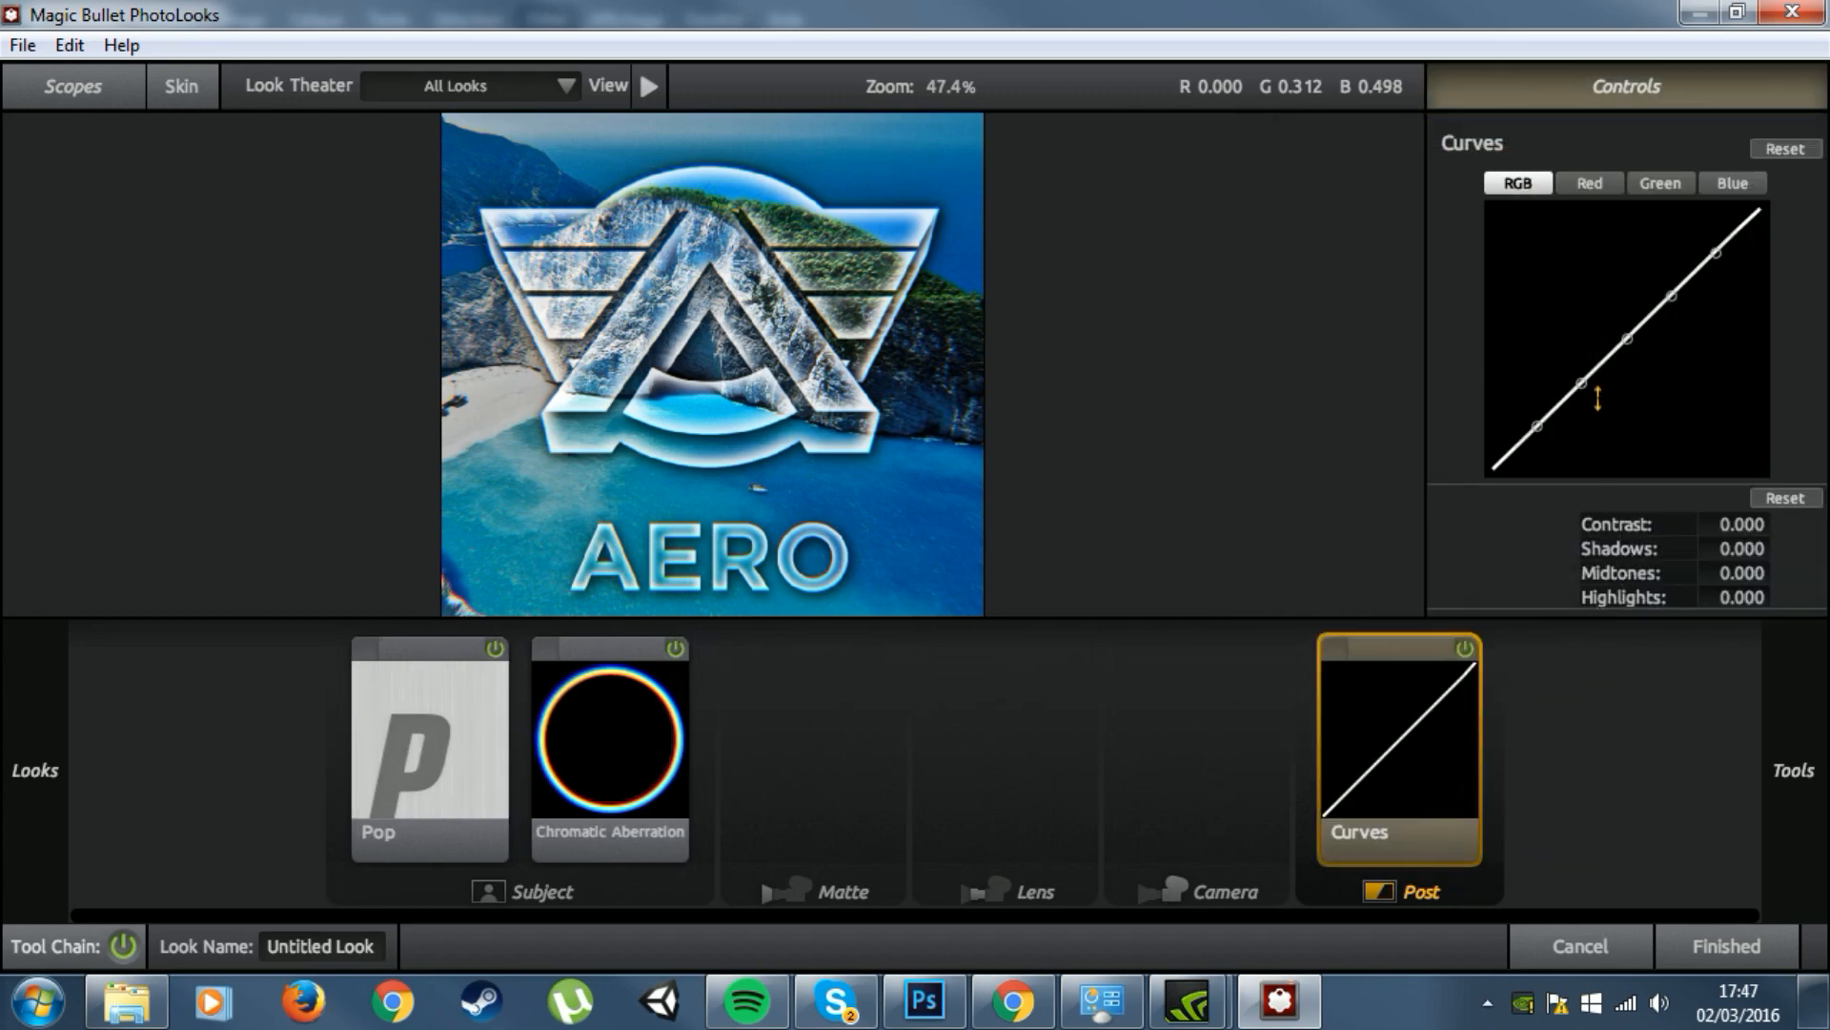
Step: Bend the RGB curve into a mild S, darker shadows and brighter highlights, and compare the picture with Curves off and on
left_click_drag(1581, 383, 1582, 404)
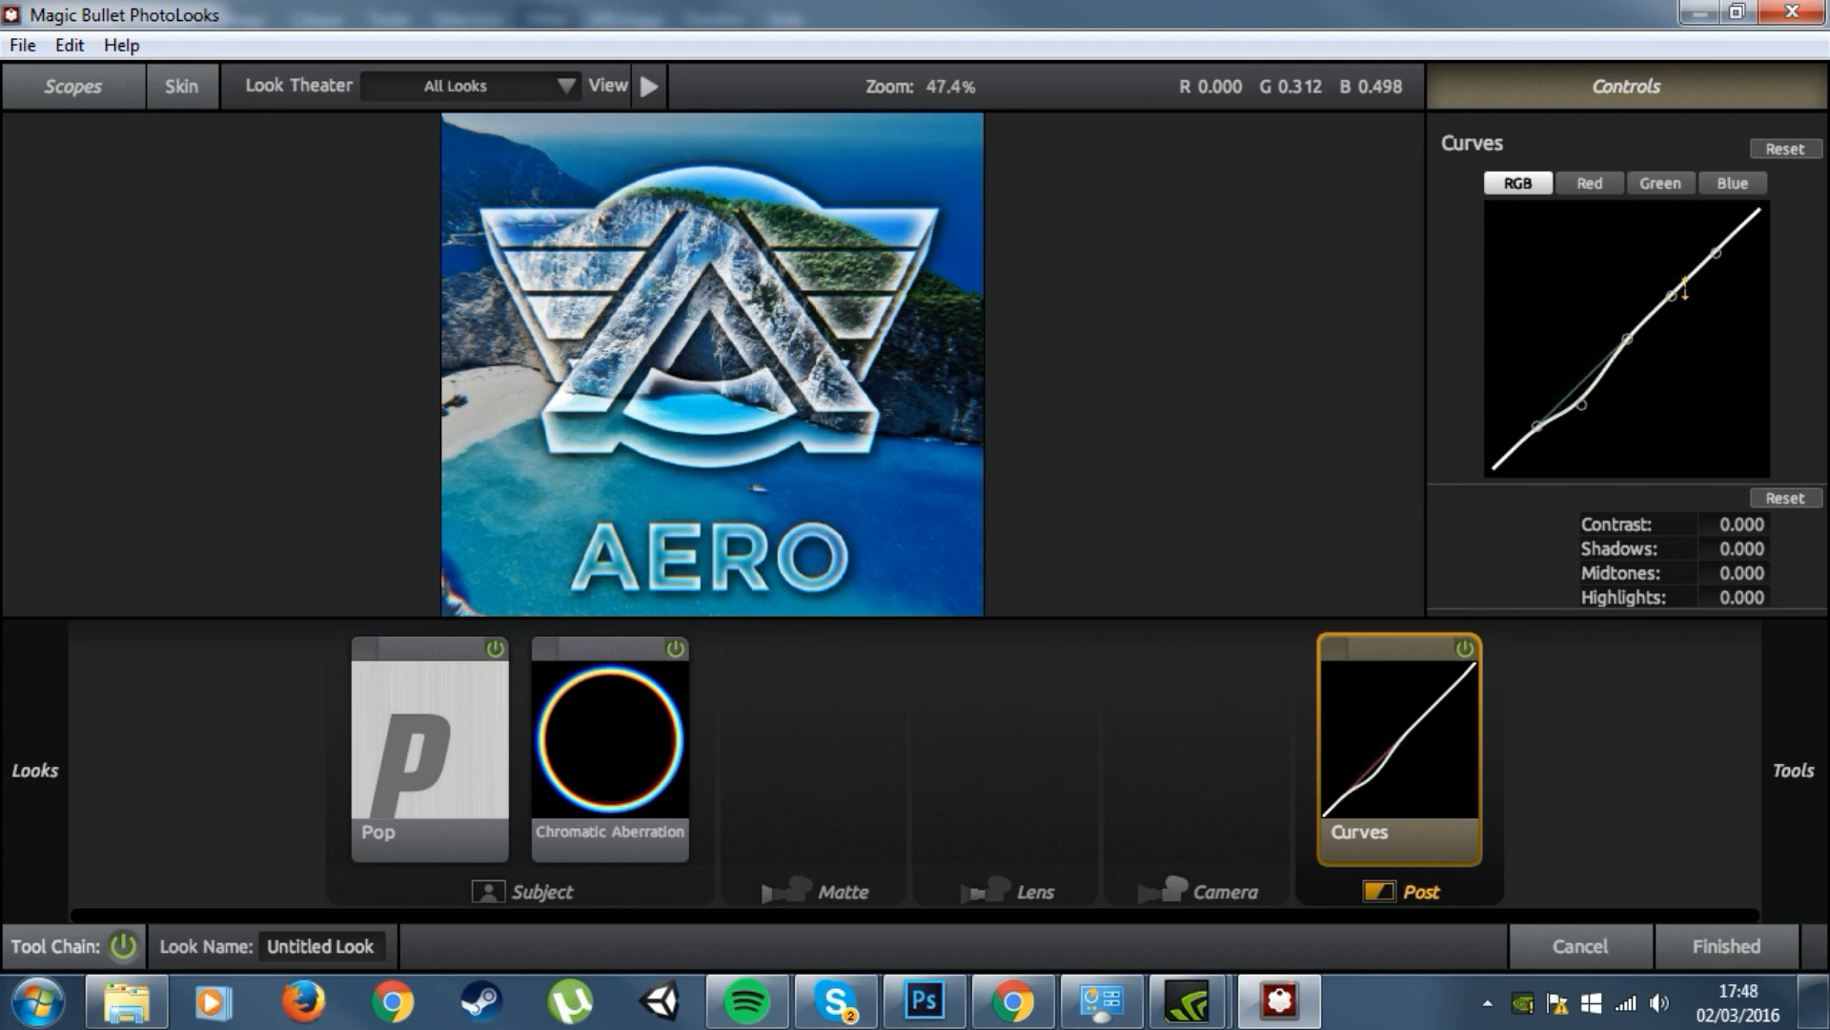
left_click_drag(1673, 293, 1672, 269)
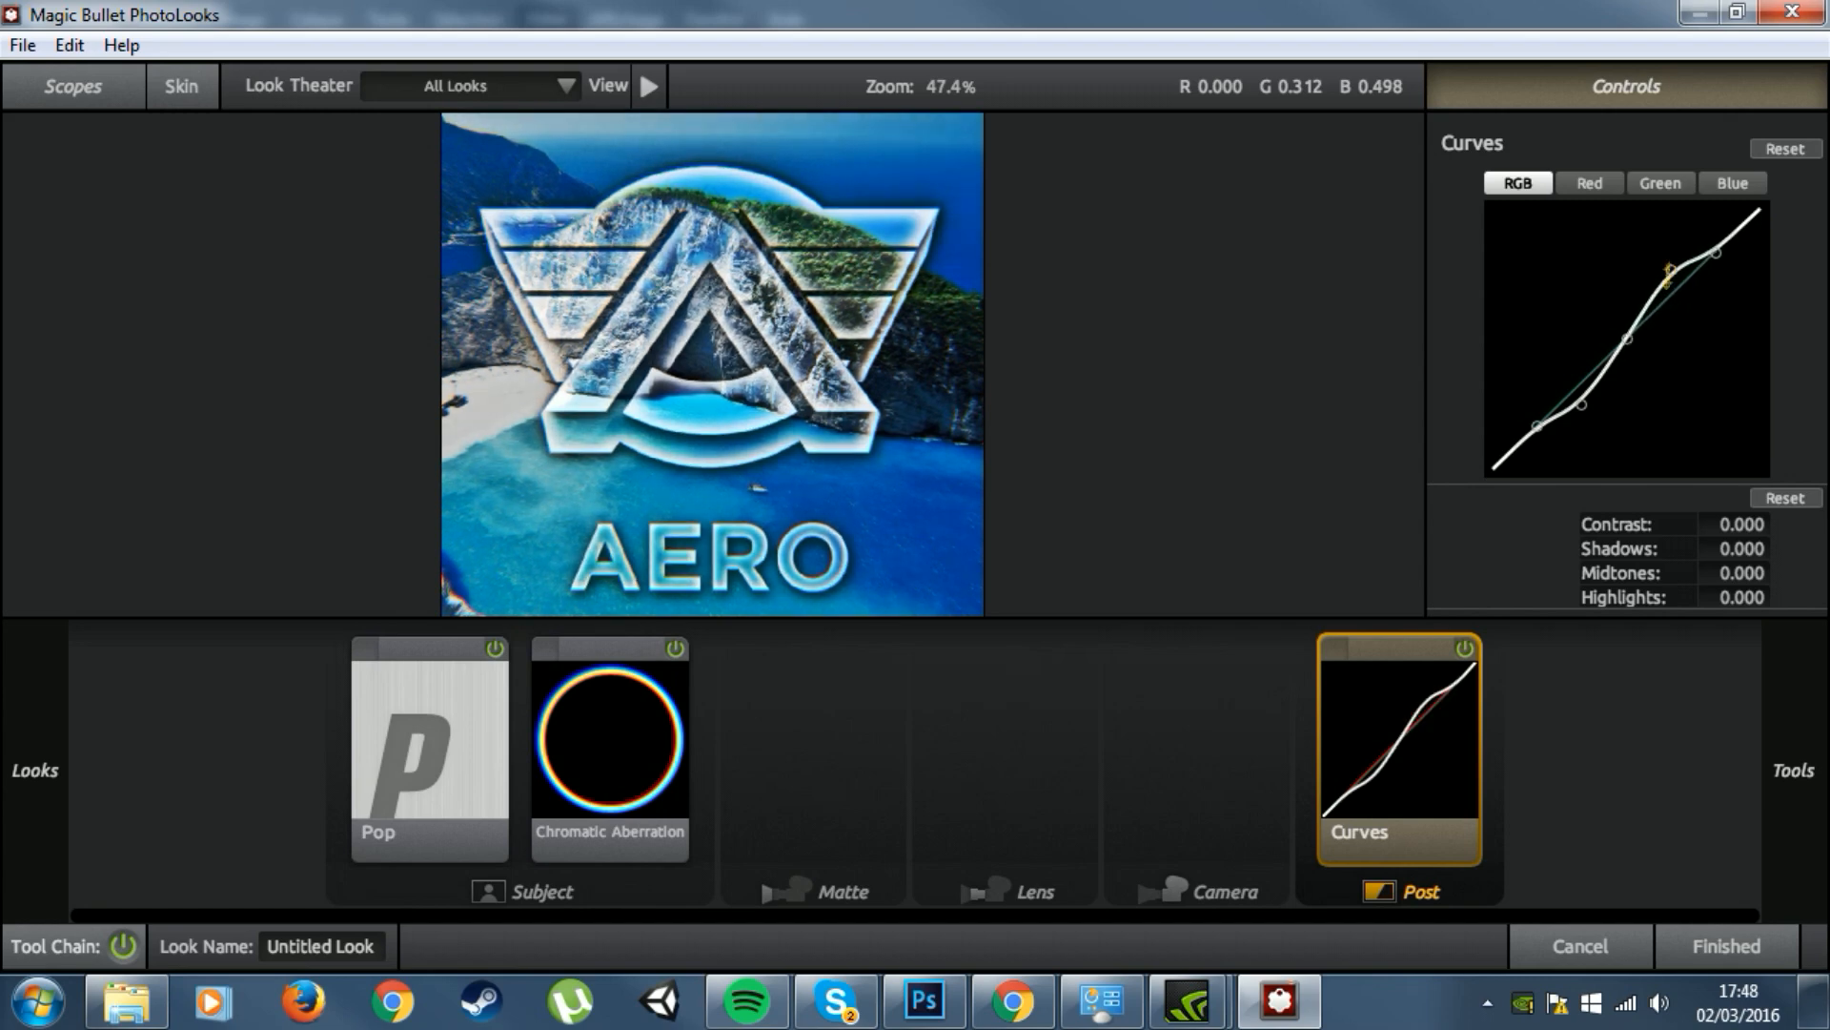
left_click(1464, 650)
left_click(1464, 649)
left_click(1465, 649)
left_click(1465, 650)
Step: Add the Diffusion tool to the Matte stage with its default settings
mouse_move(1790, 799)
left_click(1334, 594)
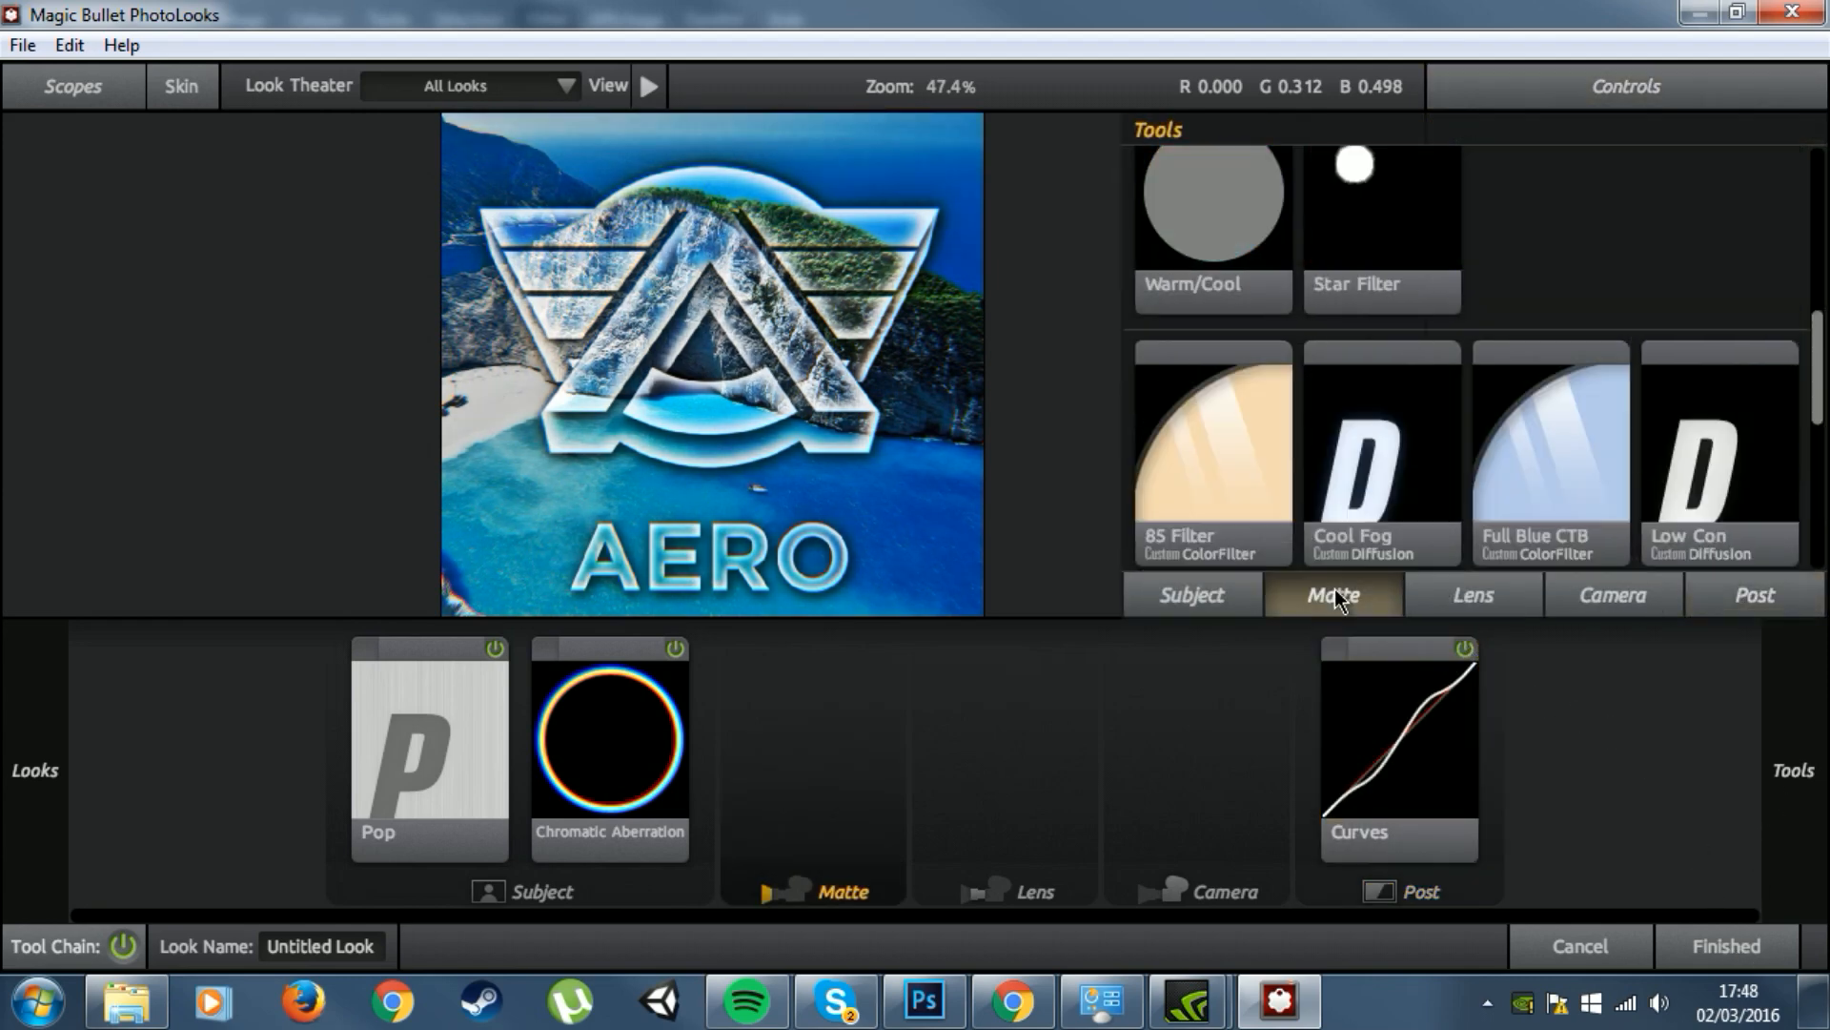
scroll(1430, 391, "up", 5)
scroll(1430, 386, "up", 2)
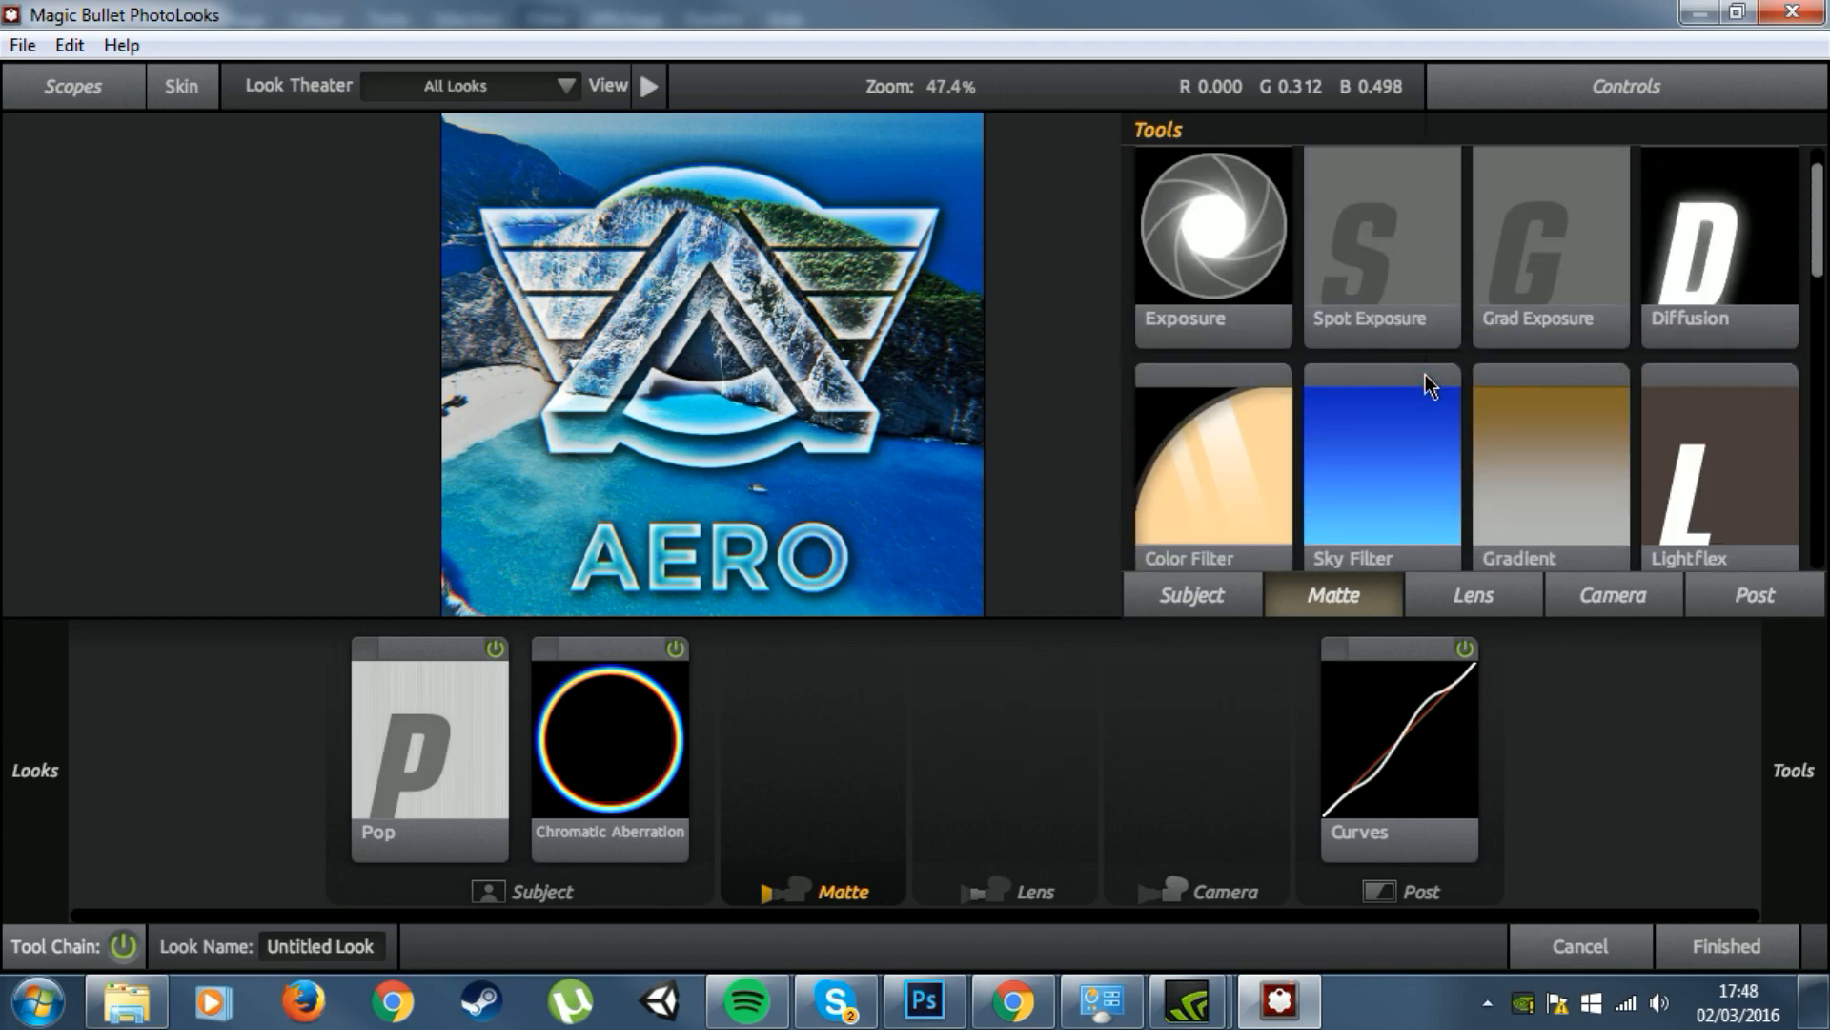
left_click_drag(1706, 286, 826, 765)
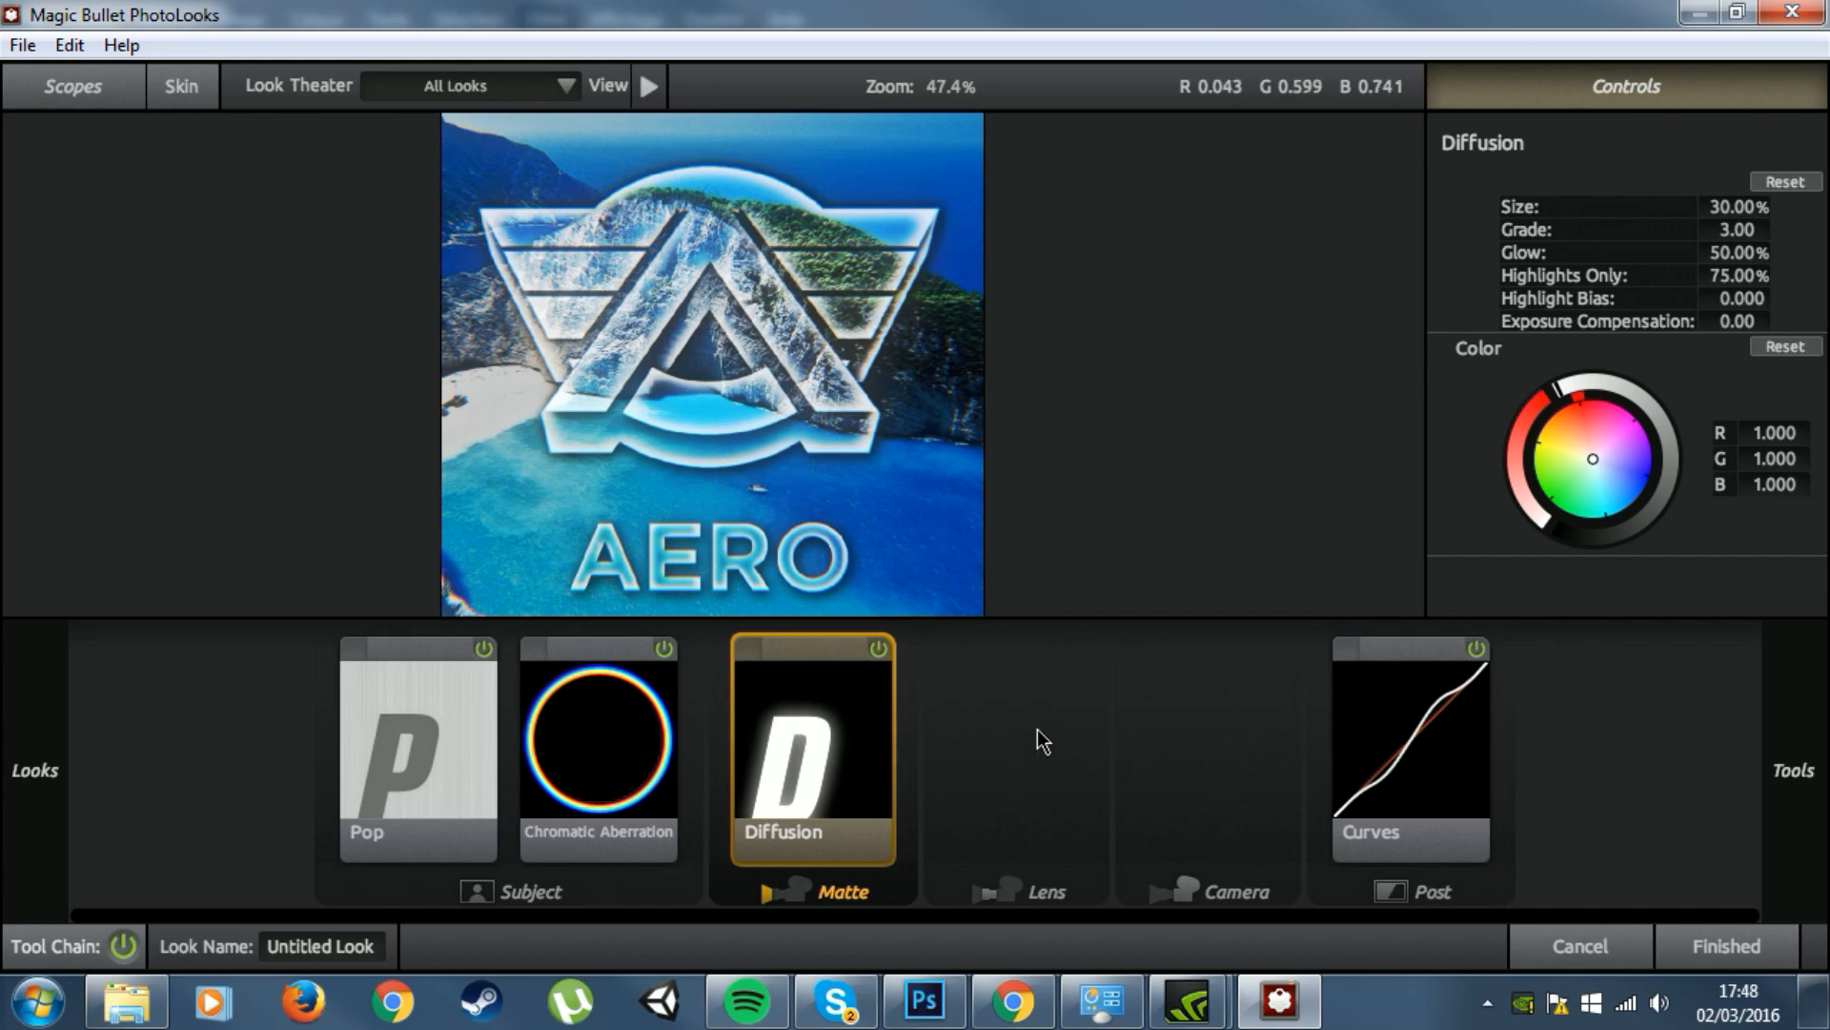
Step: Look through the remaining Matte tools and add the Edge Softness tool to the Lens stage
mouse_move(1784, 777)
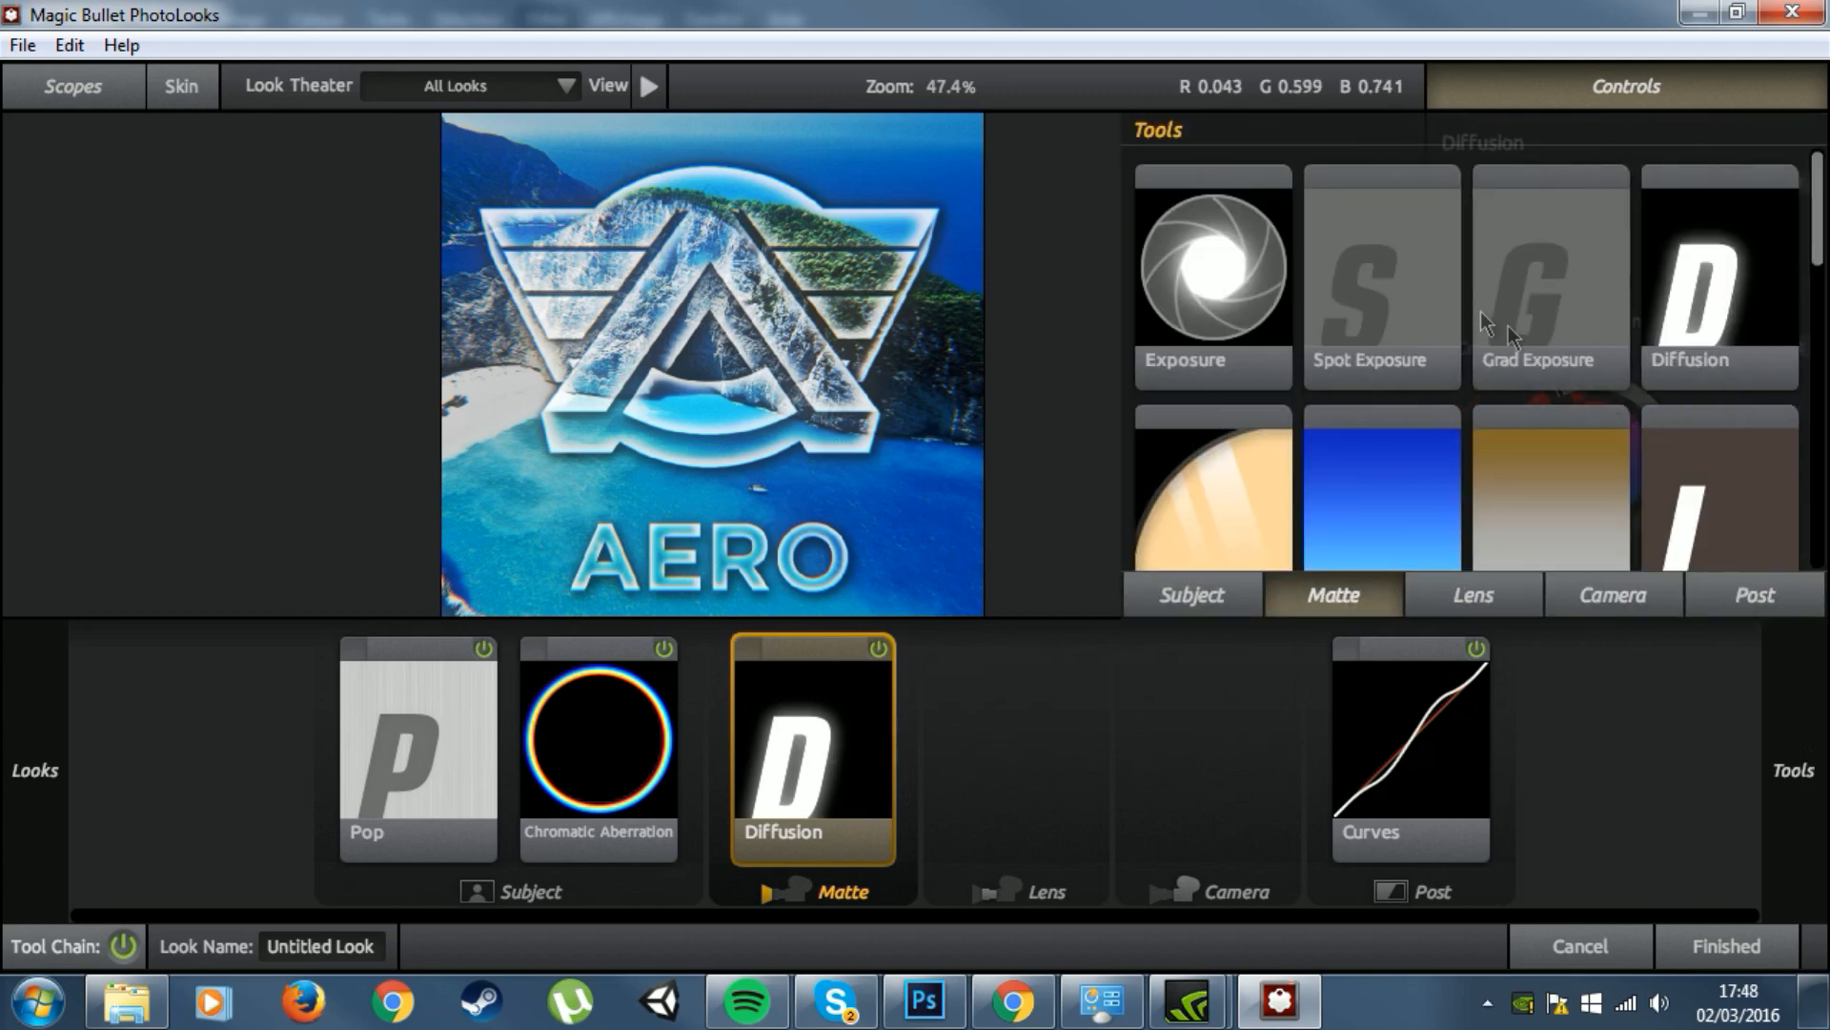
scroll(1267, 429, "down", 4)
scroll(1273, 439, "up", 1)
scroll(1280, 446, "up", 1)
scroll(1239, 448, "down", 4)
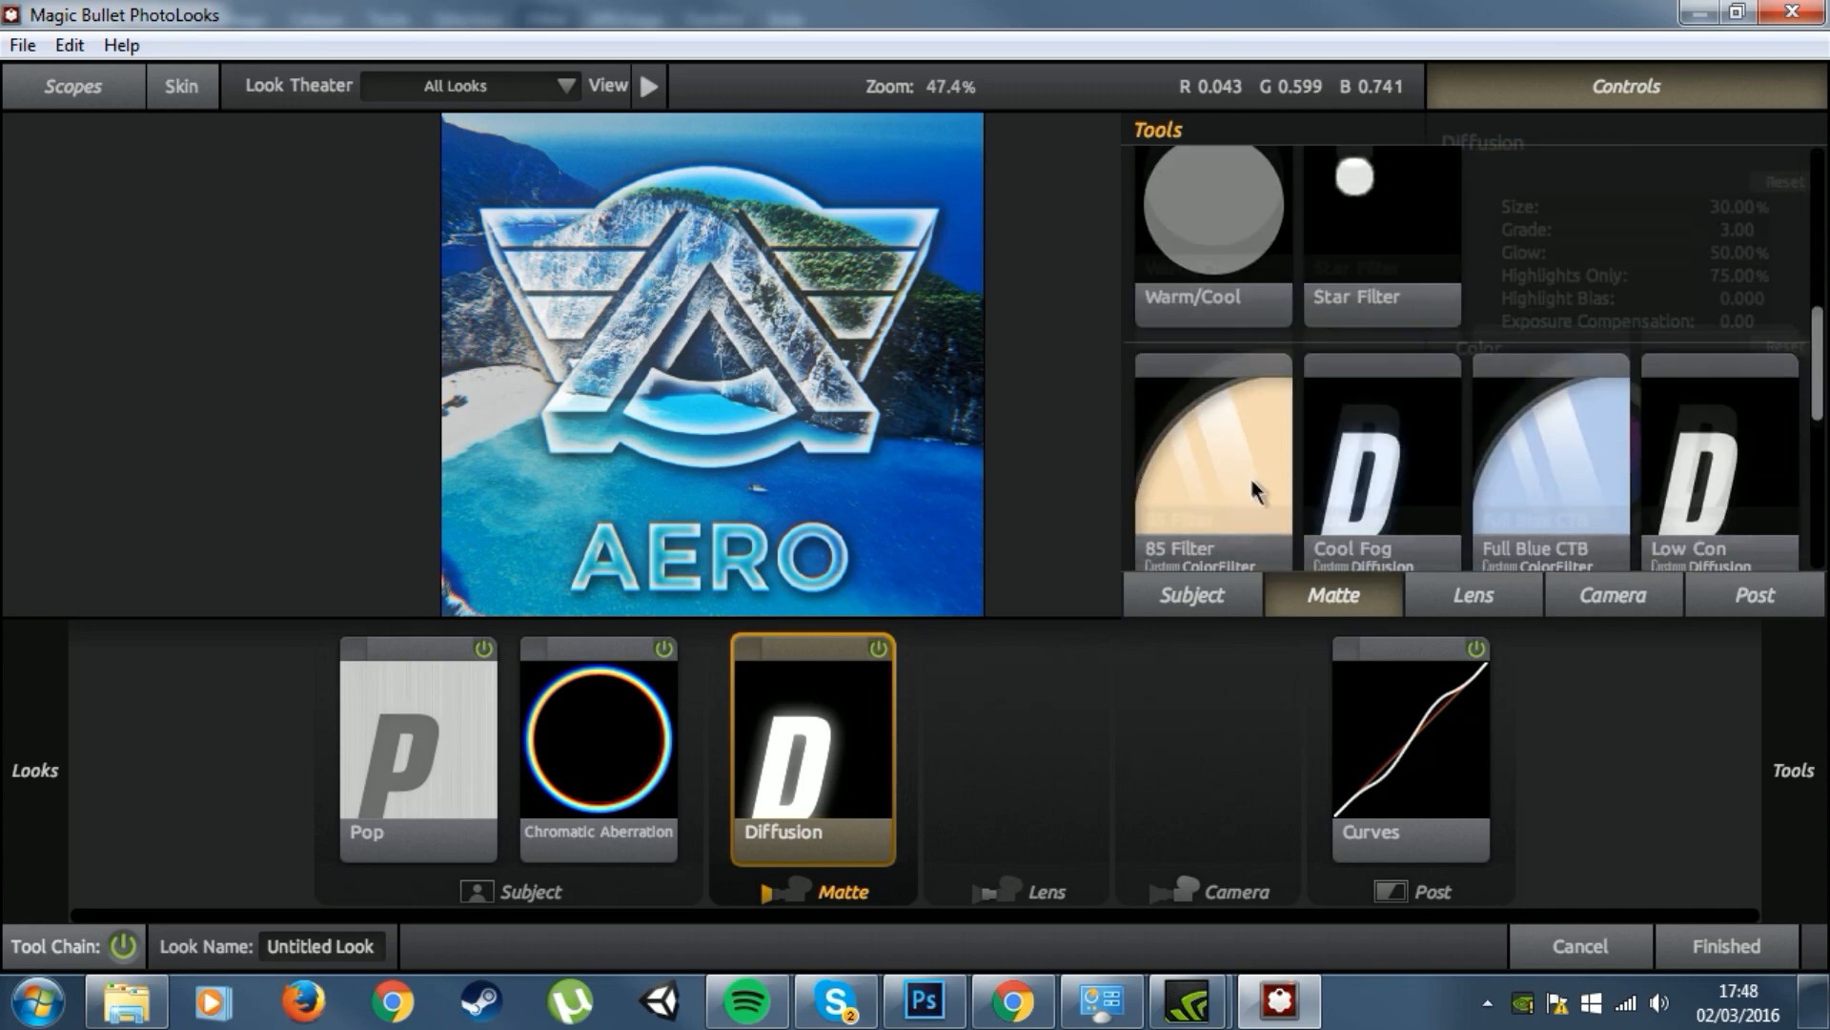
left_click(1483, 591)
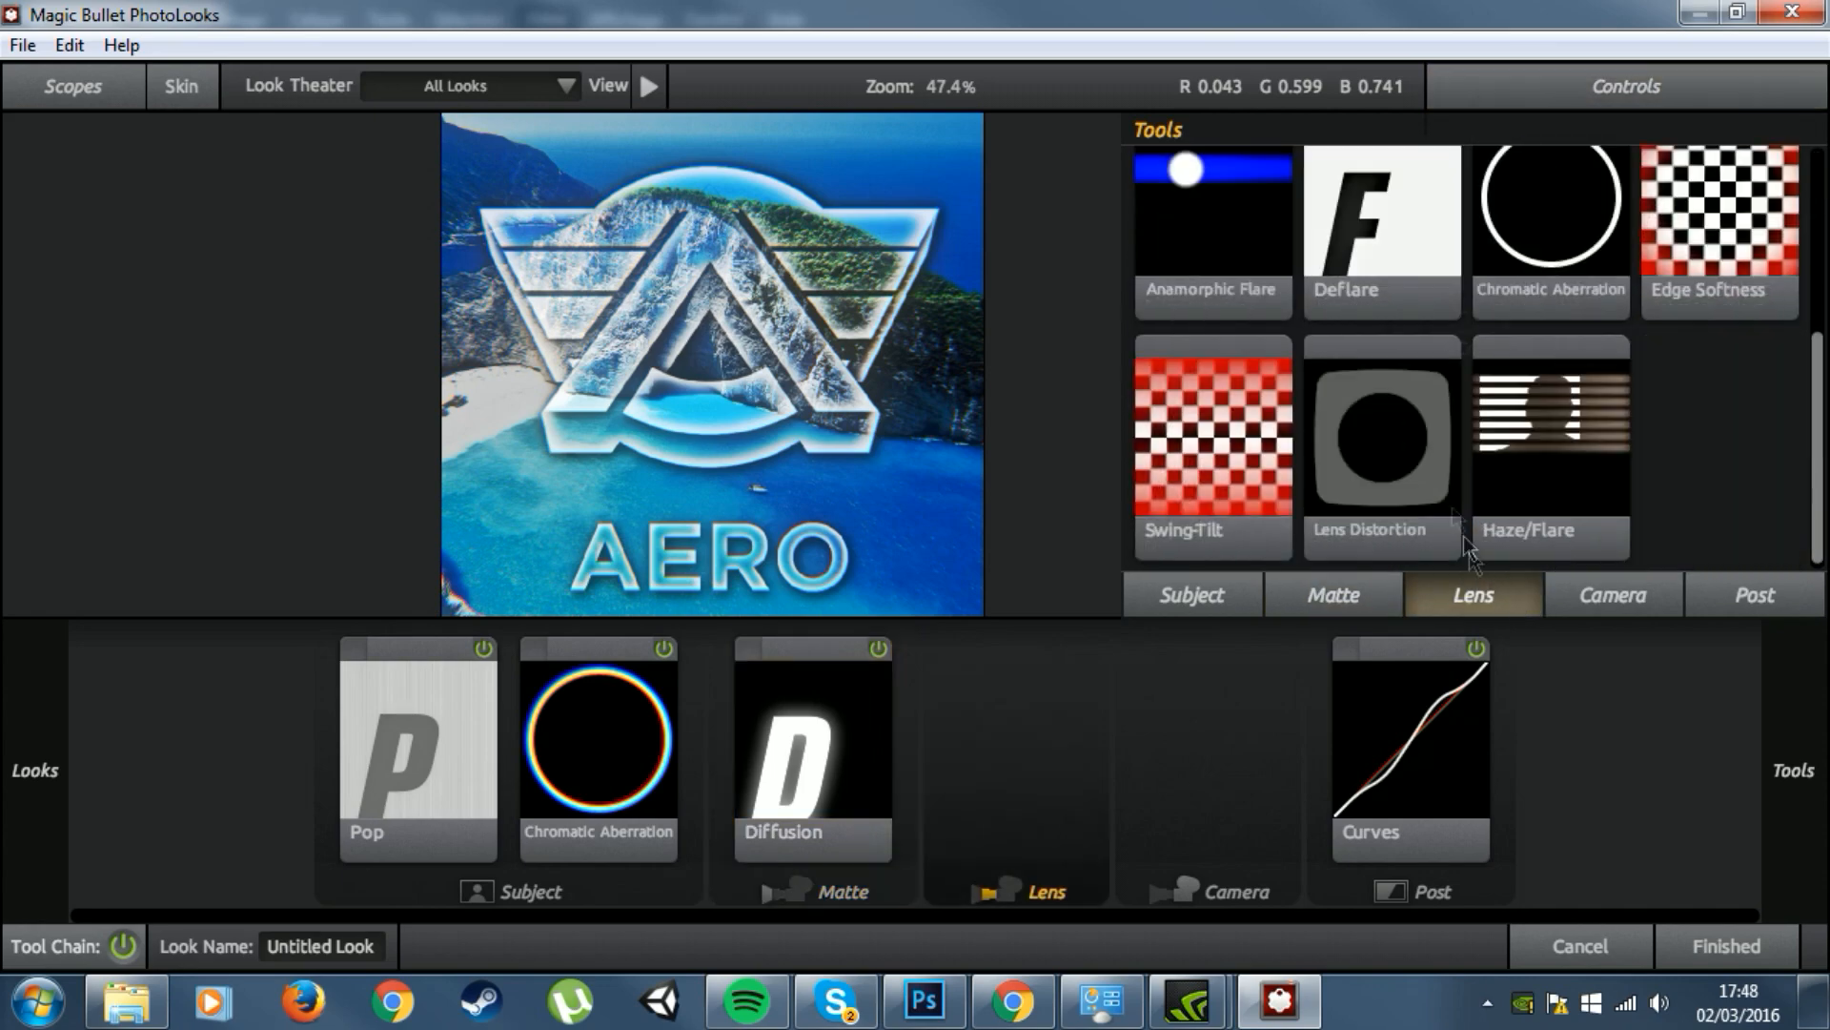
scroll(1457, 420, "up", 1)
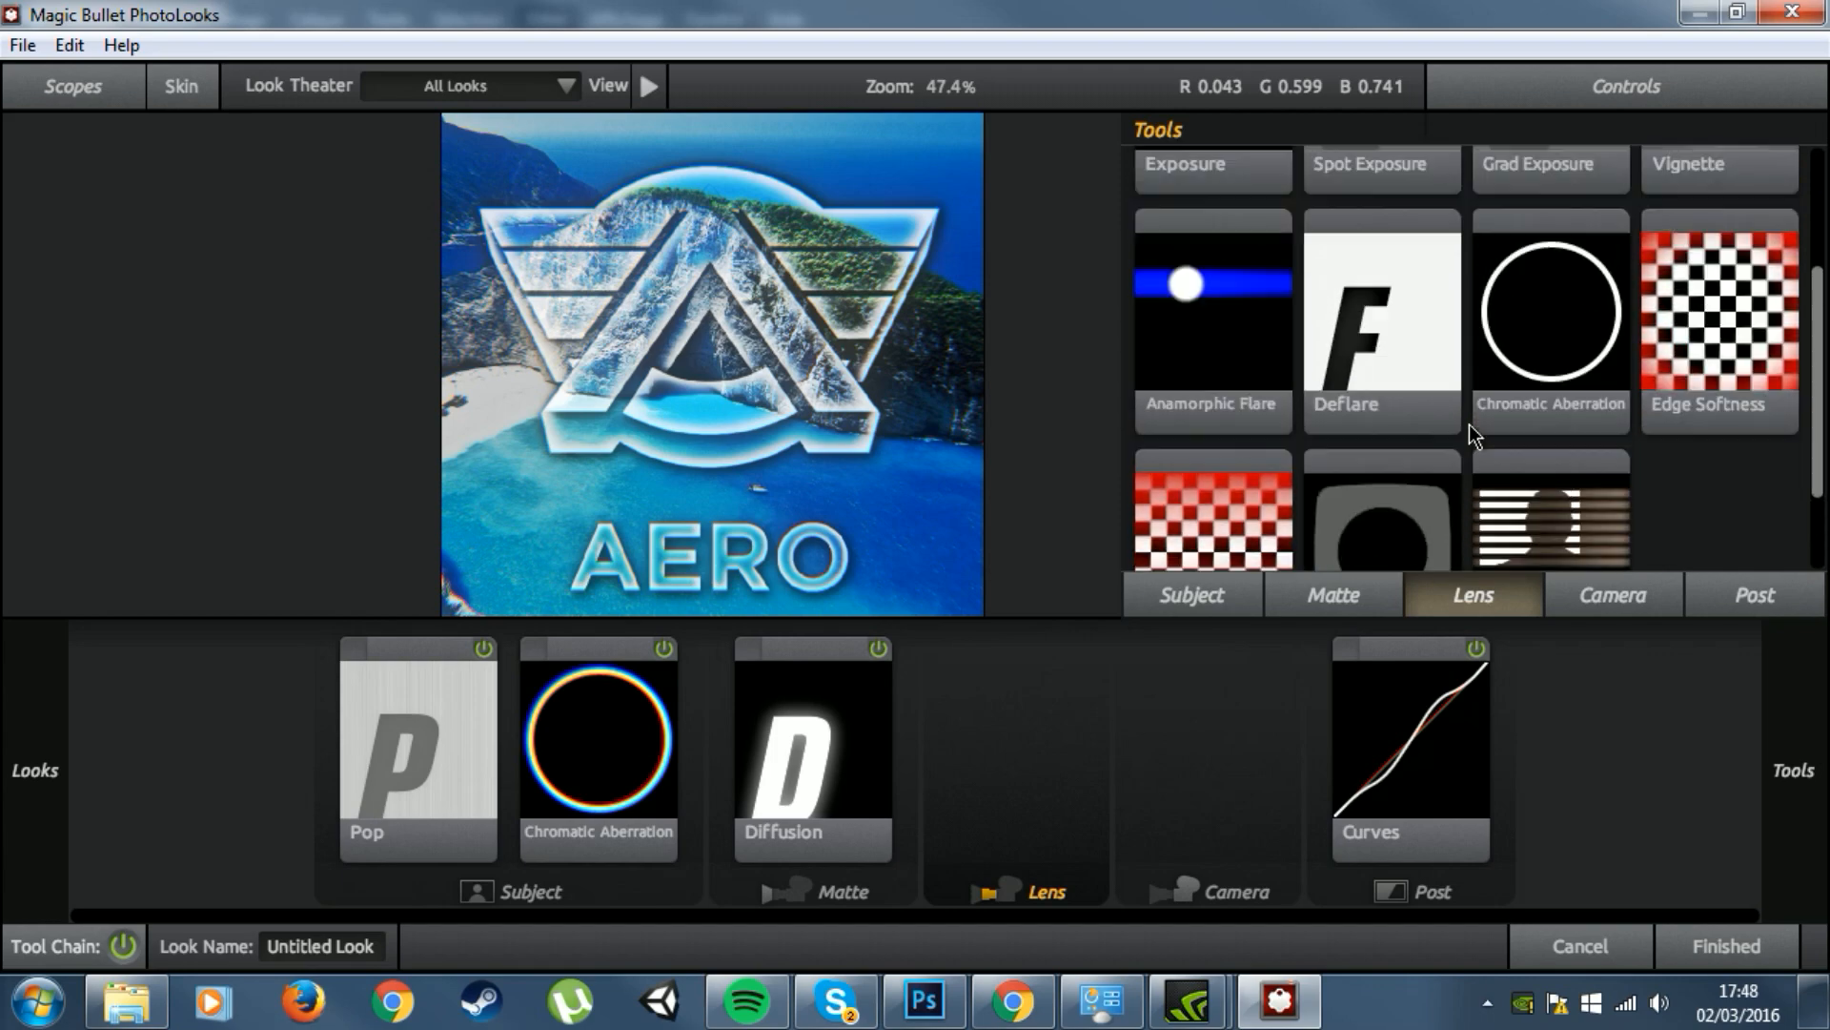
scroll(1523, 391, "down", 1)
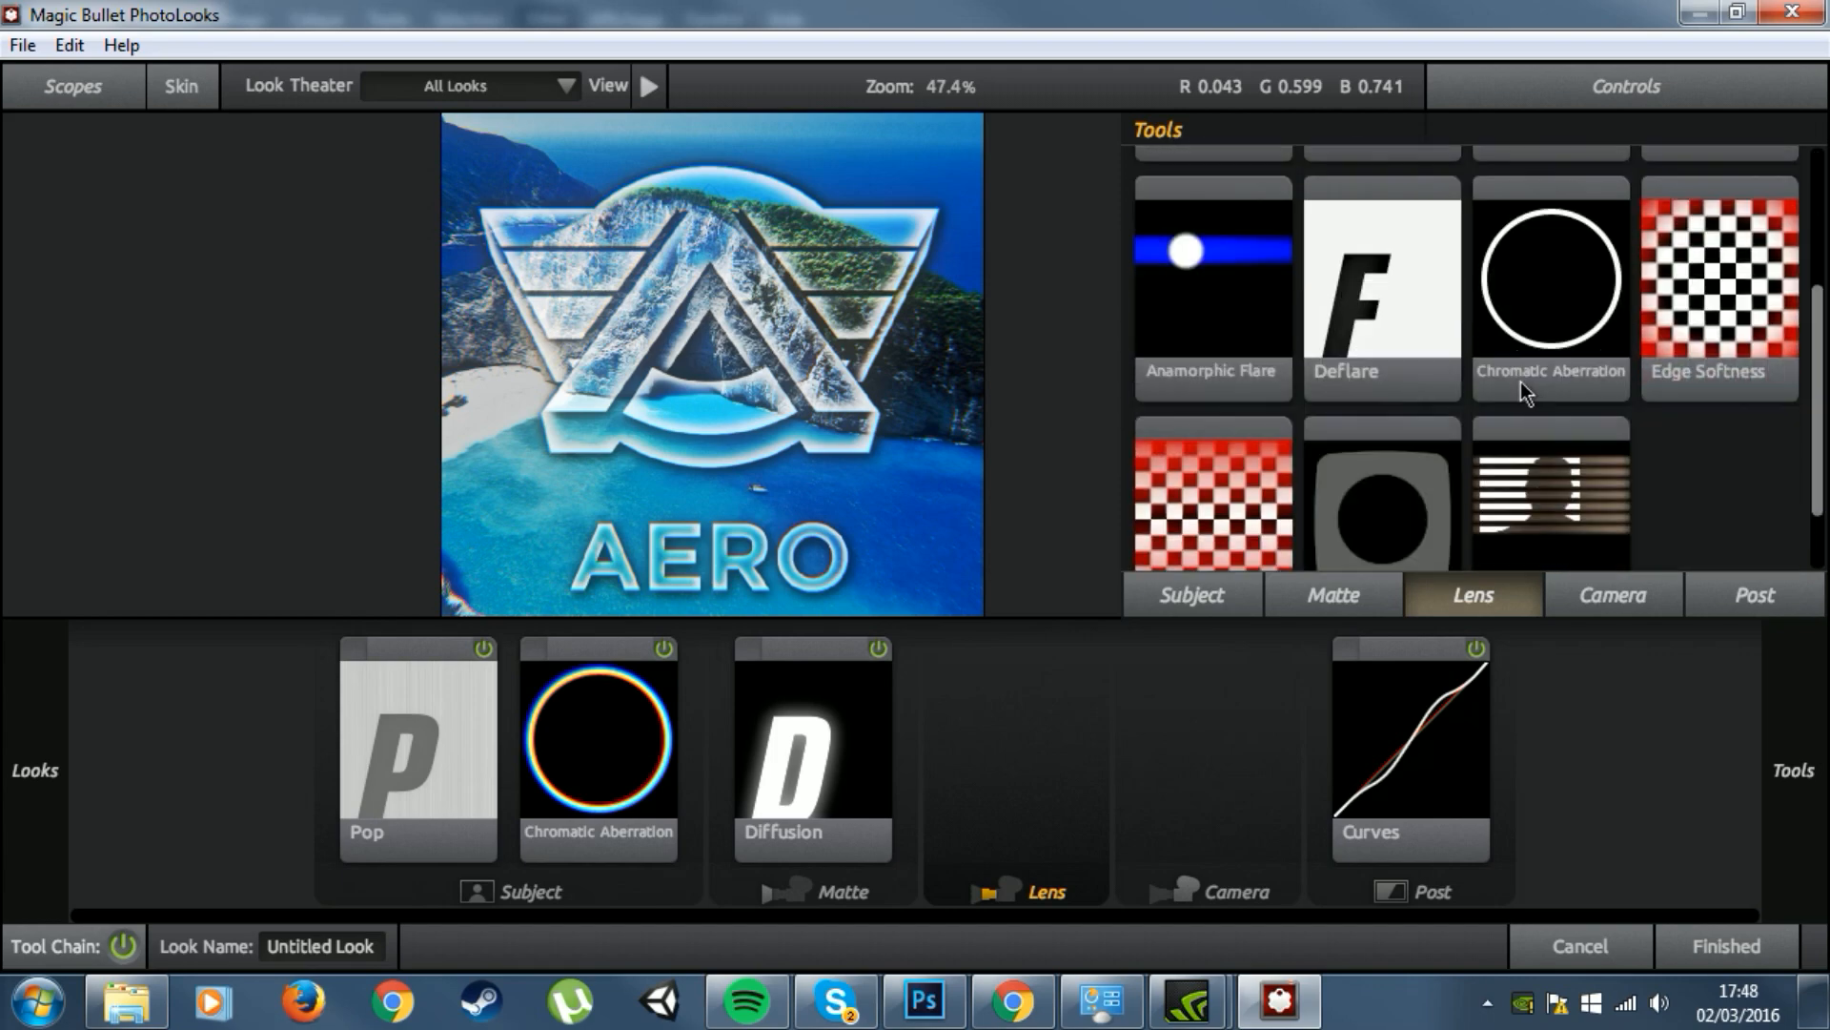
left_click_drag(1742, 284, 1015, 710)
Step: Widen the Edge Softness ellipse around the logo to a Radius of about 1.343 and an Aspect of about 1.074
scroll(875, 392, "down", 2)
left_click_drag(964, 364, 1056, 363)
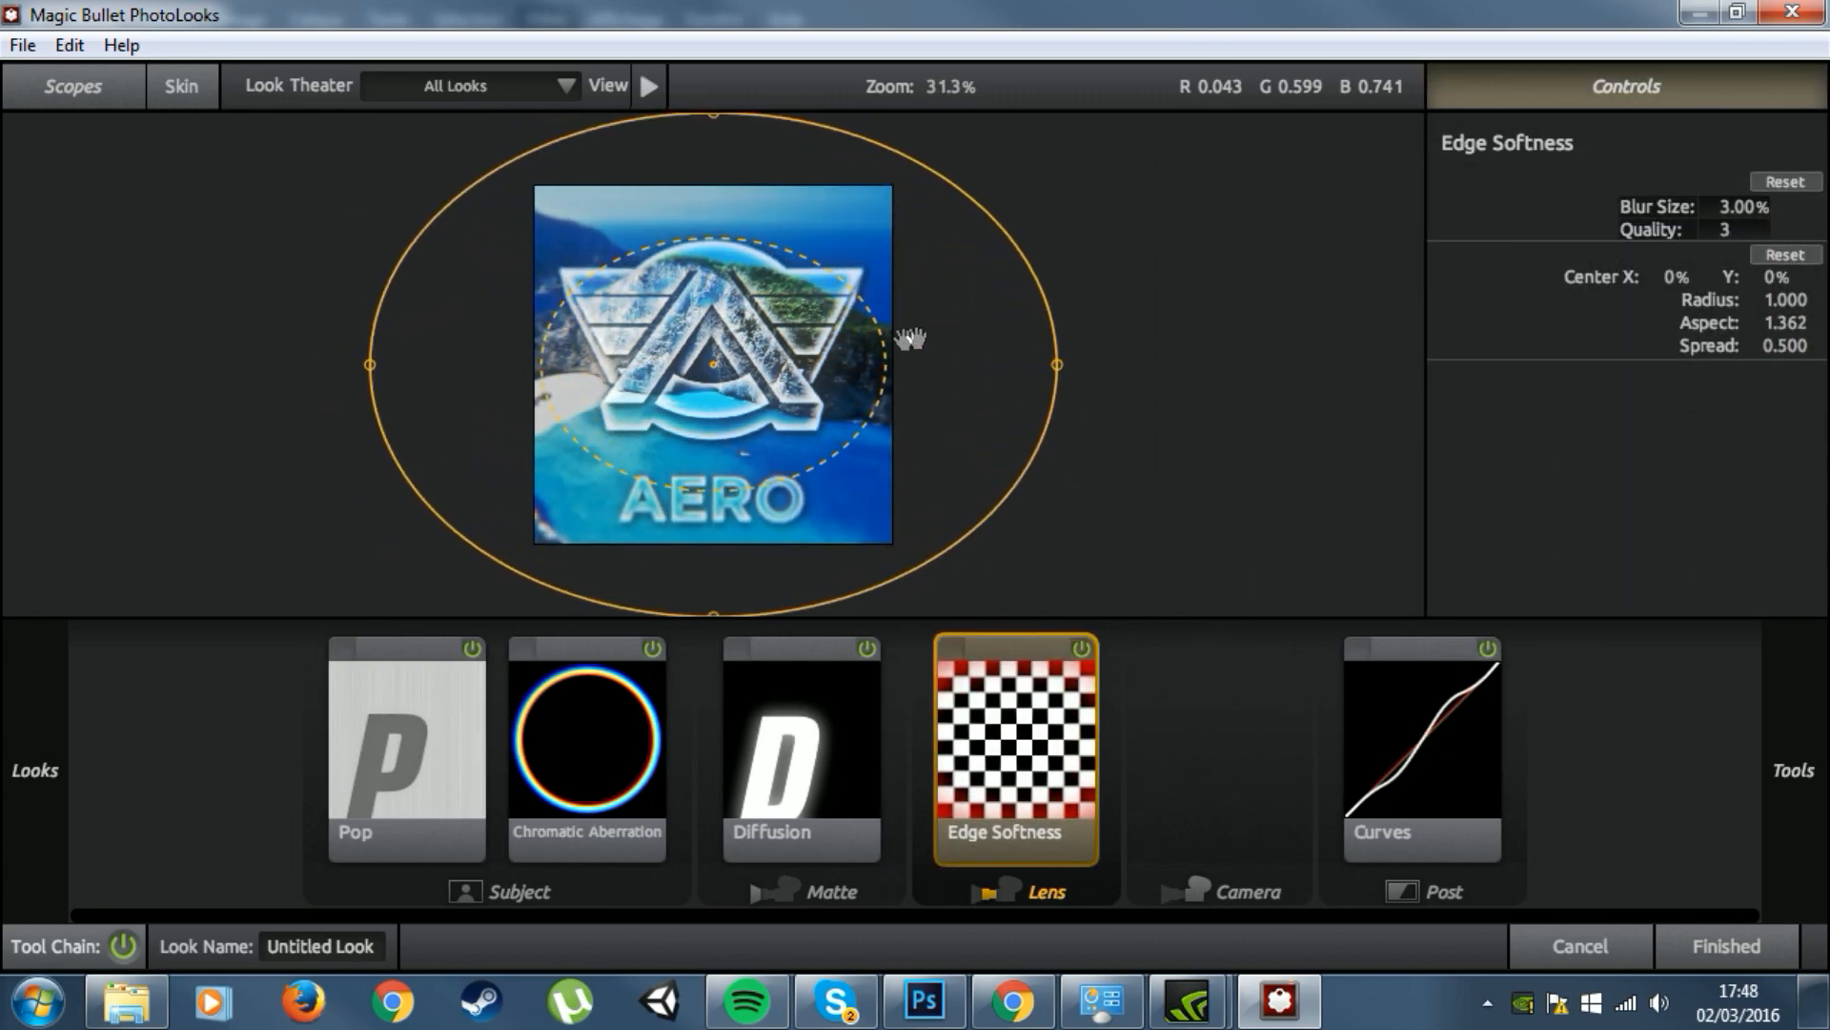
scroll(910, 338, "down", 1)
left_click_drag(723, 559, 730, 620)
left_click_drag(715, 402, 715, 404)
scroll(715, 404, "up", 2)
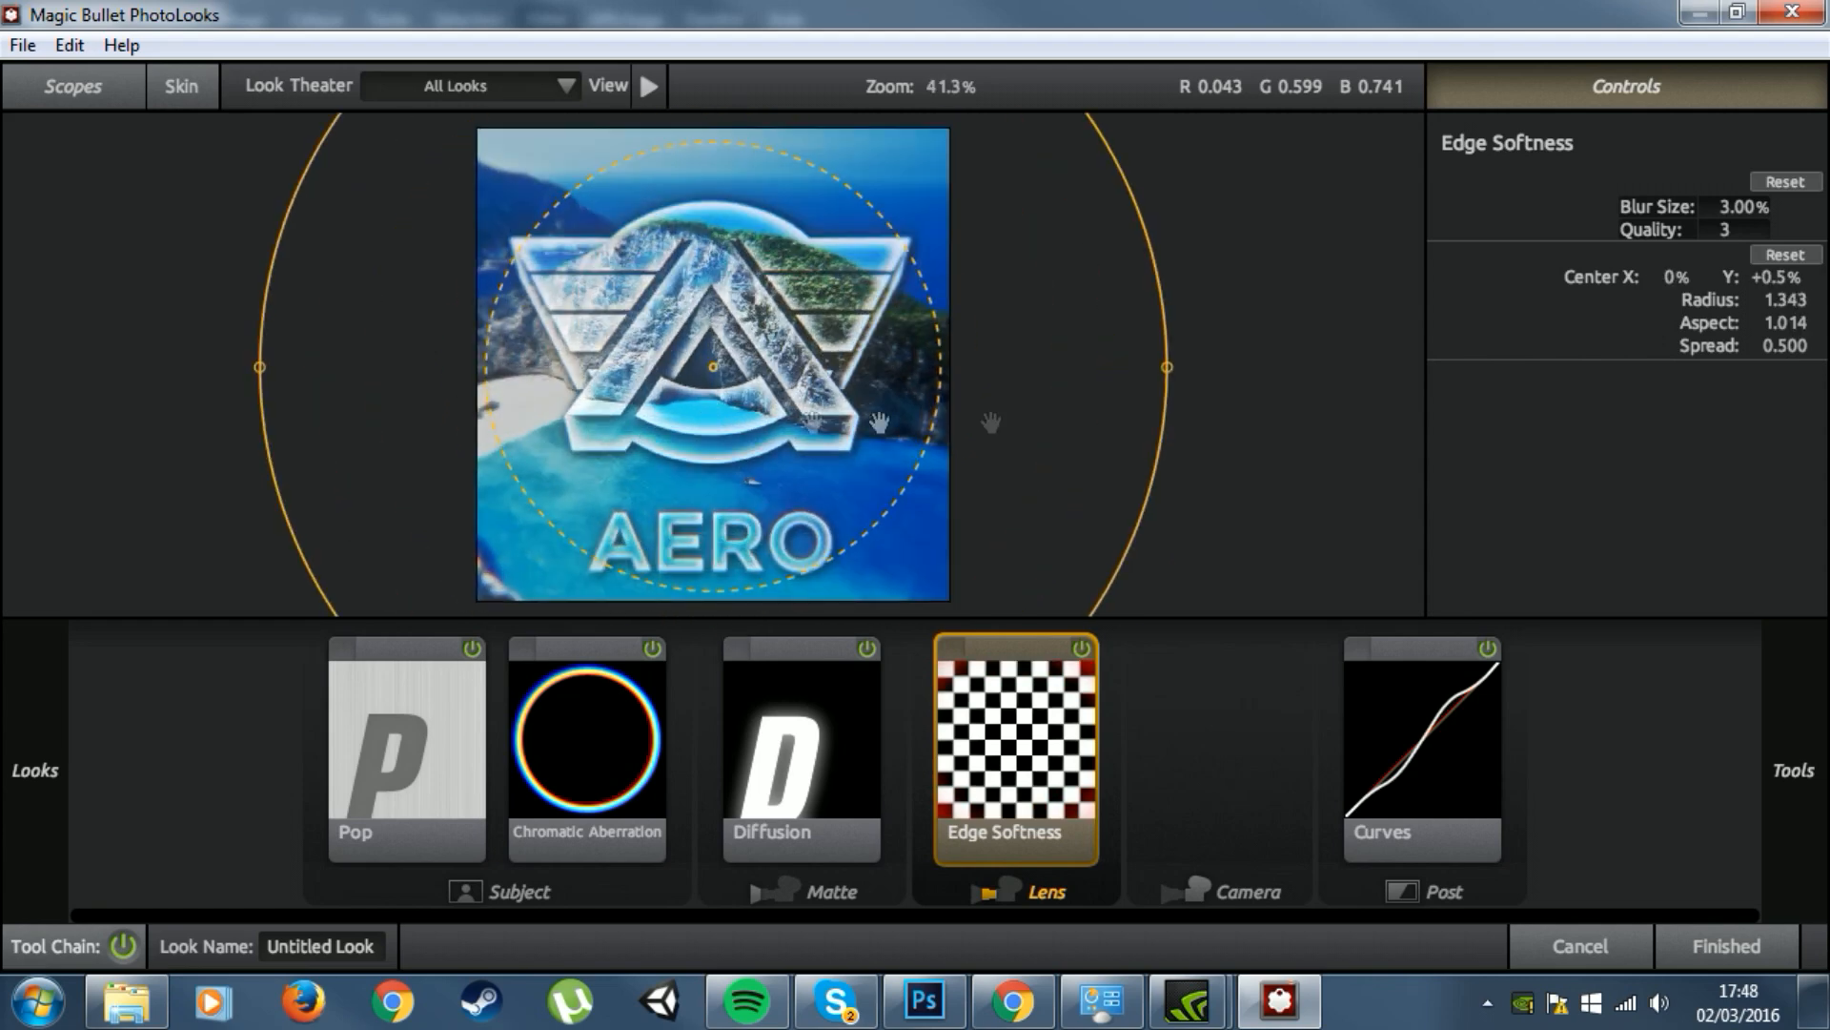
left_click_drag(1169, 368, 1201, 375)
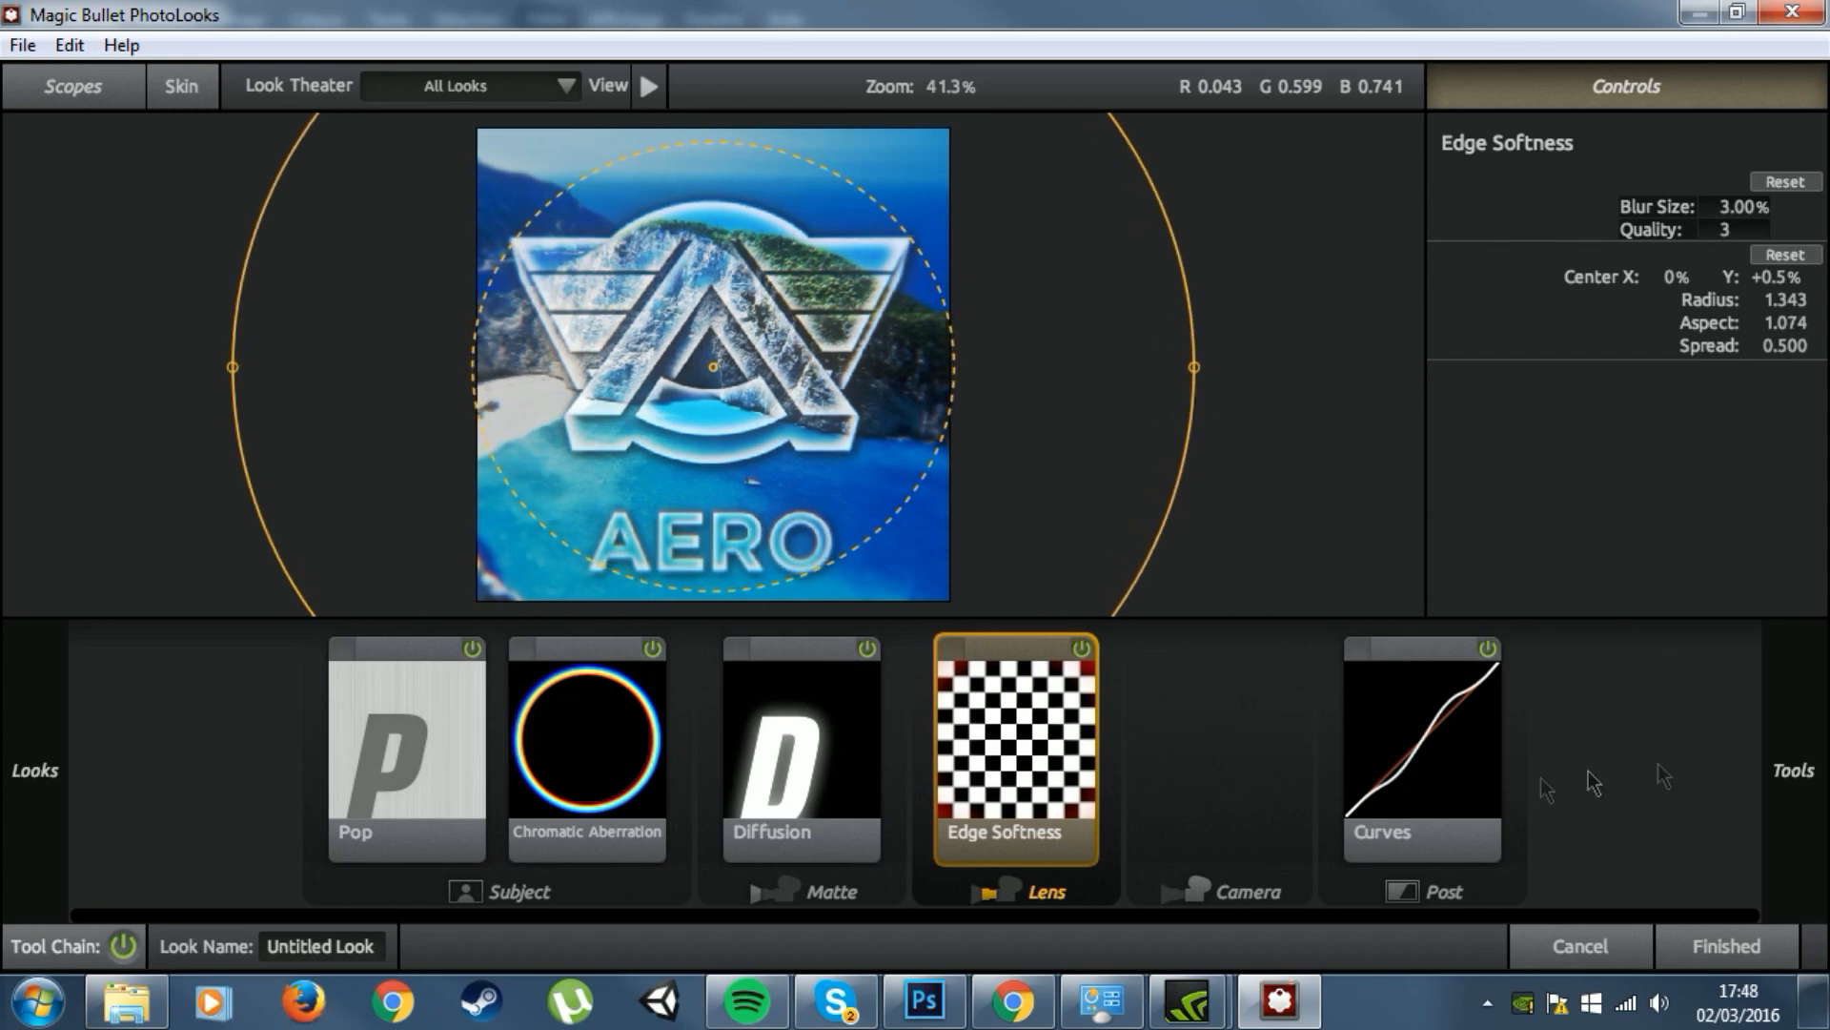
Step: Add Lens Distortion after Edge Softness with Distortion at -20%, and compare the picture with it off and on
scroll(1607, 379, "down", 1)
left_click_drag(1383, 439, 1125, 729)
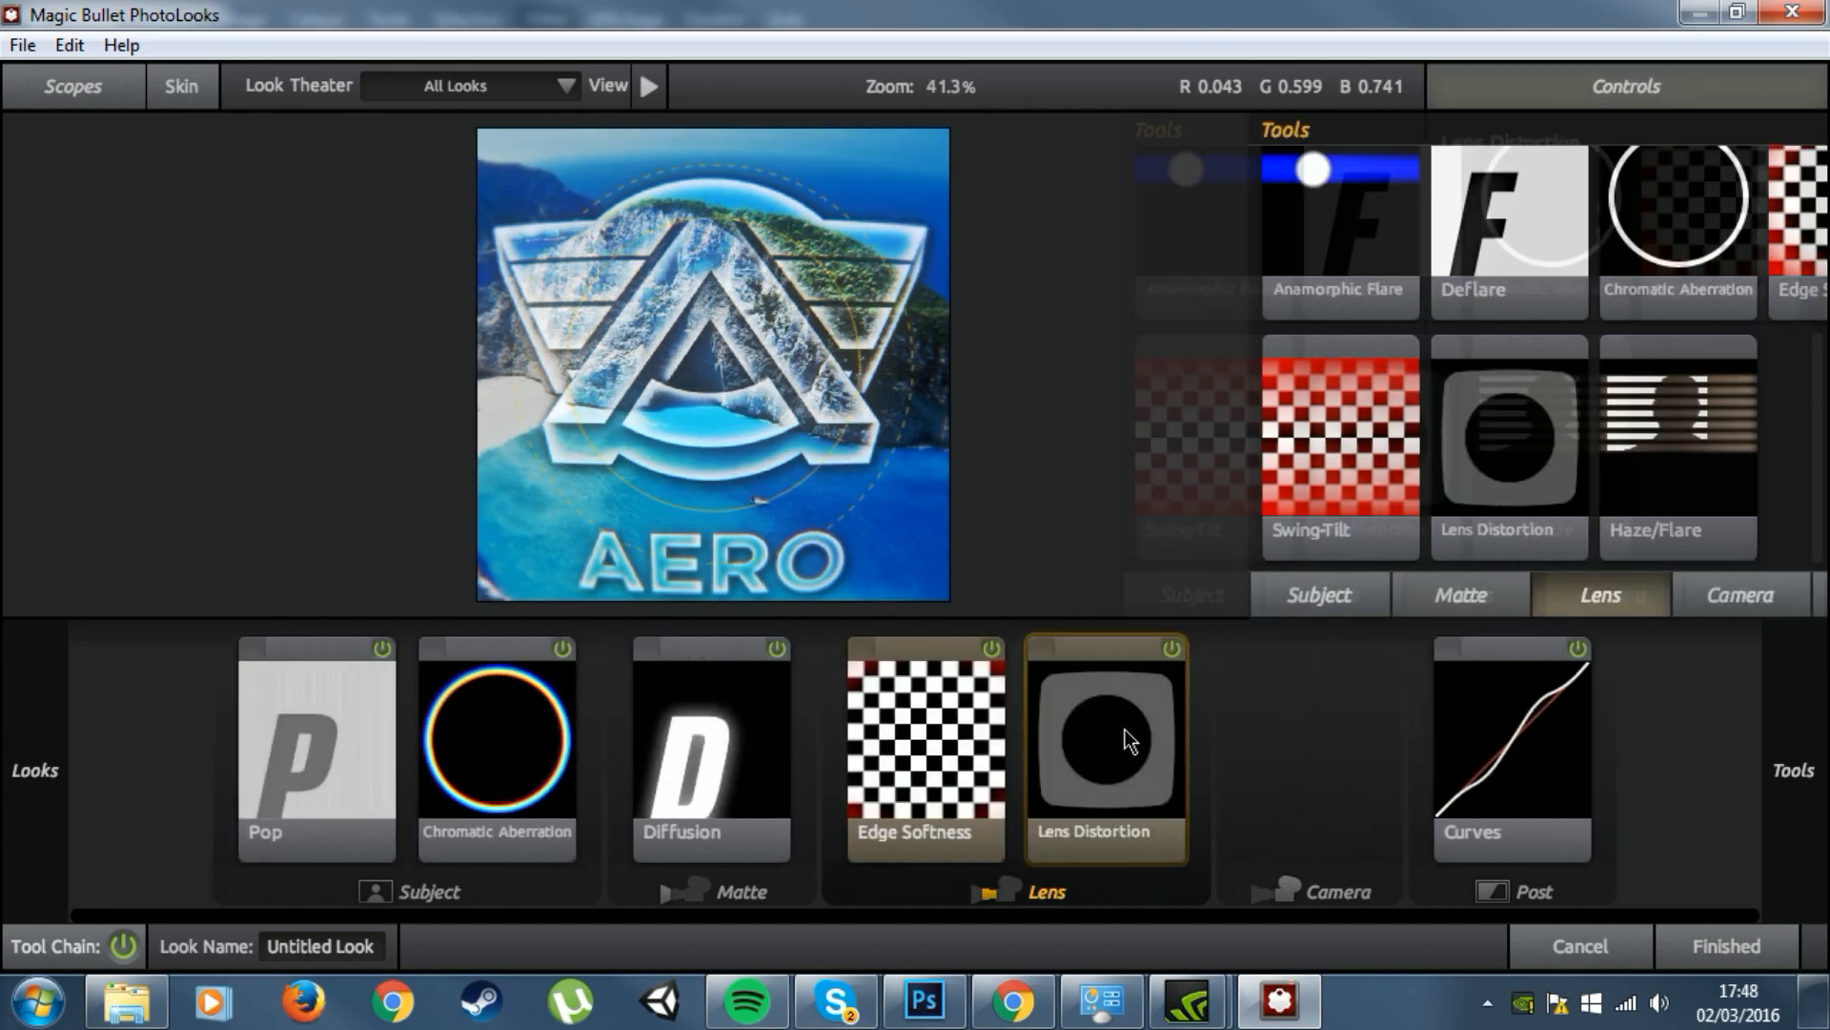
left_click_drag(1727, 211, 1638, 211)
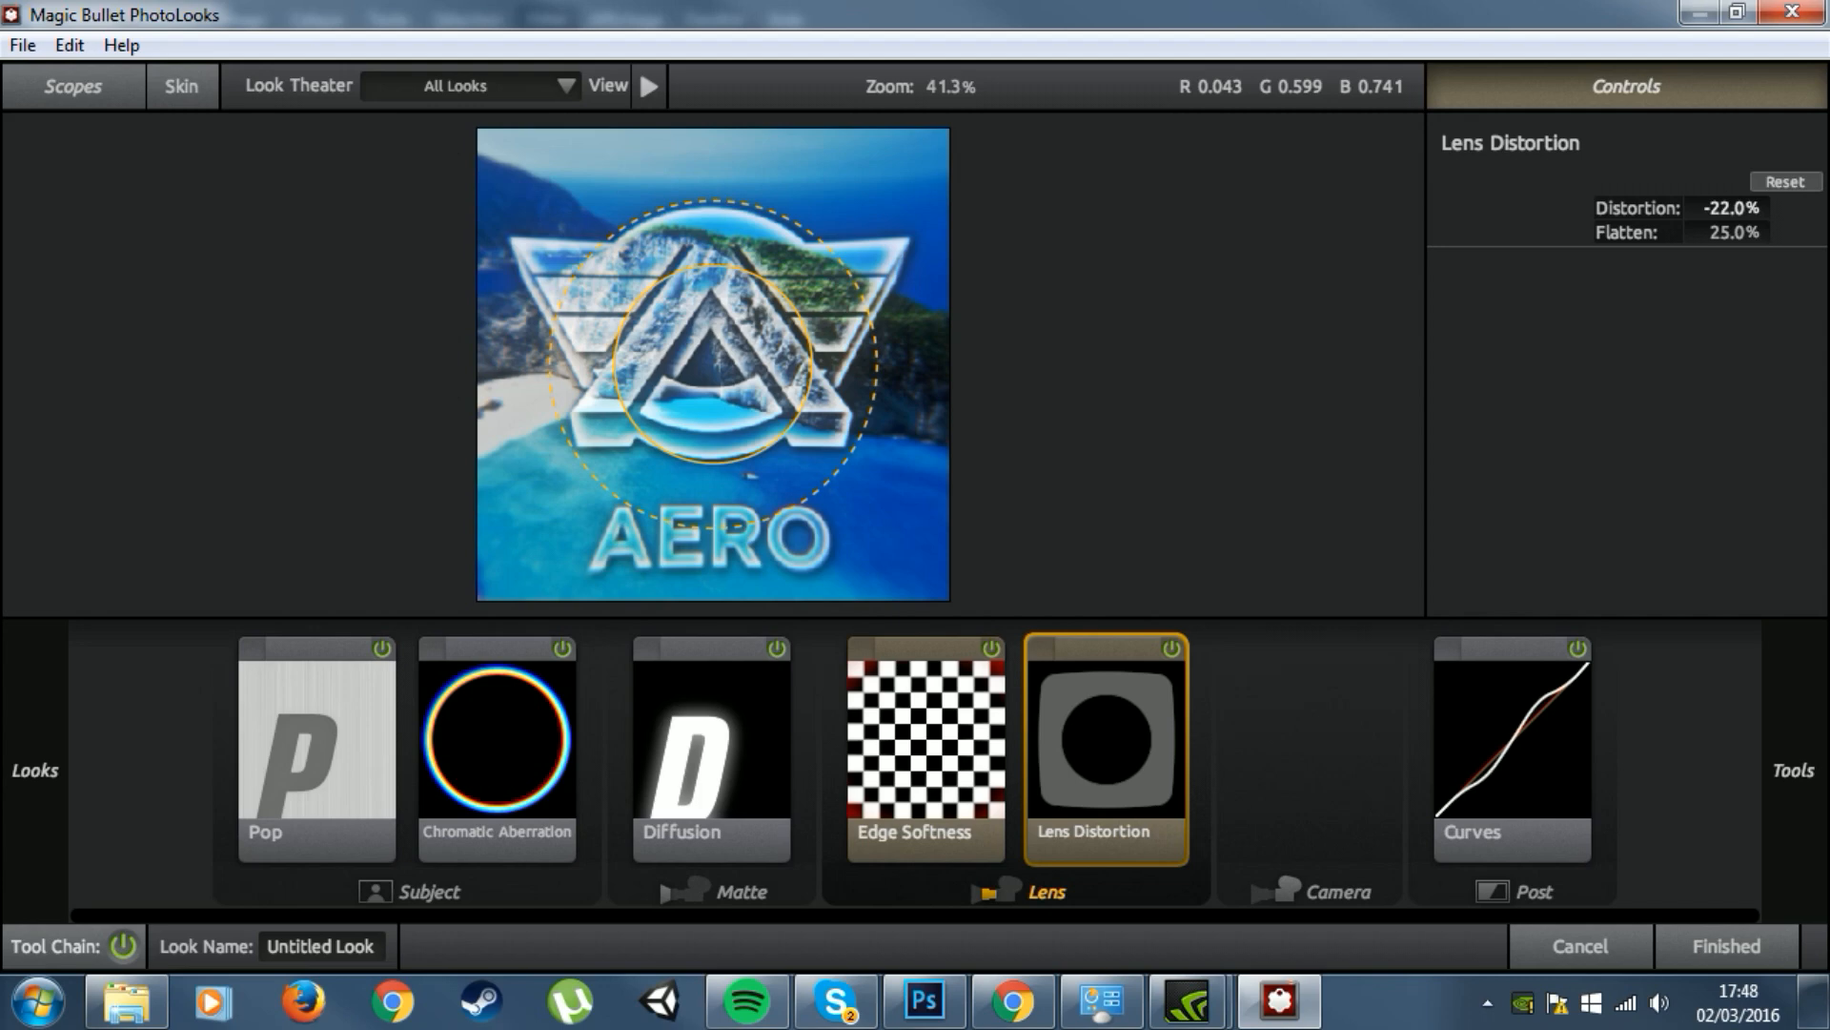
left_click_drag(1637, 211, 1739, 250)
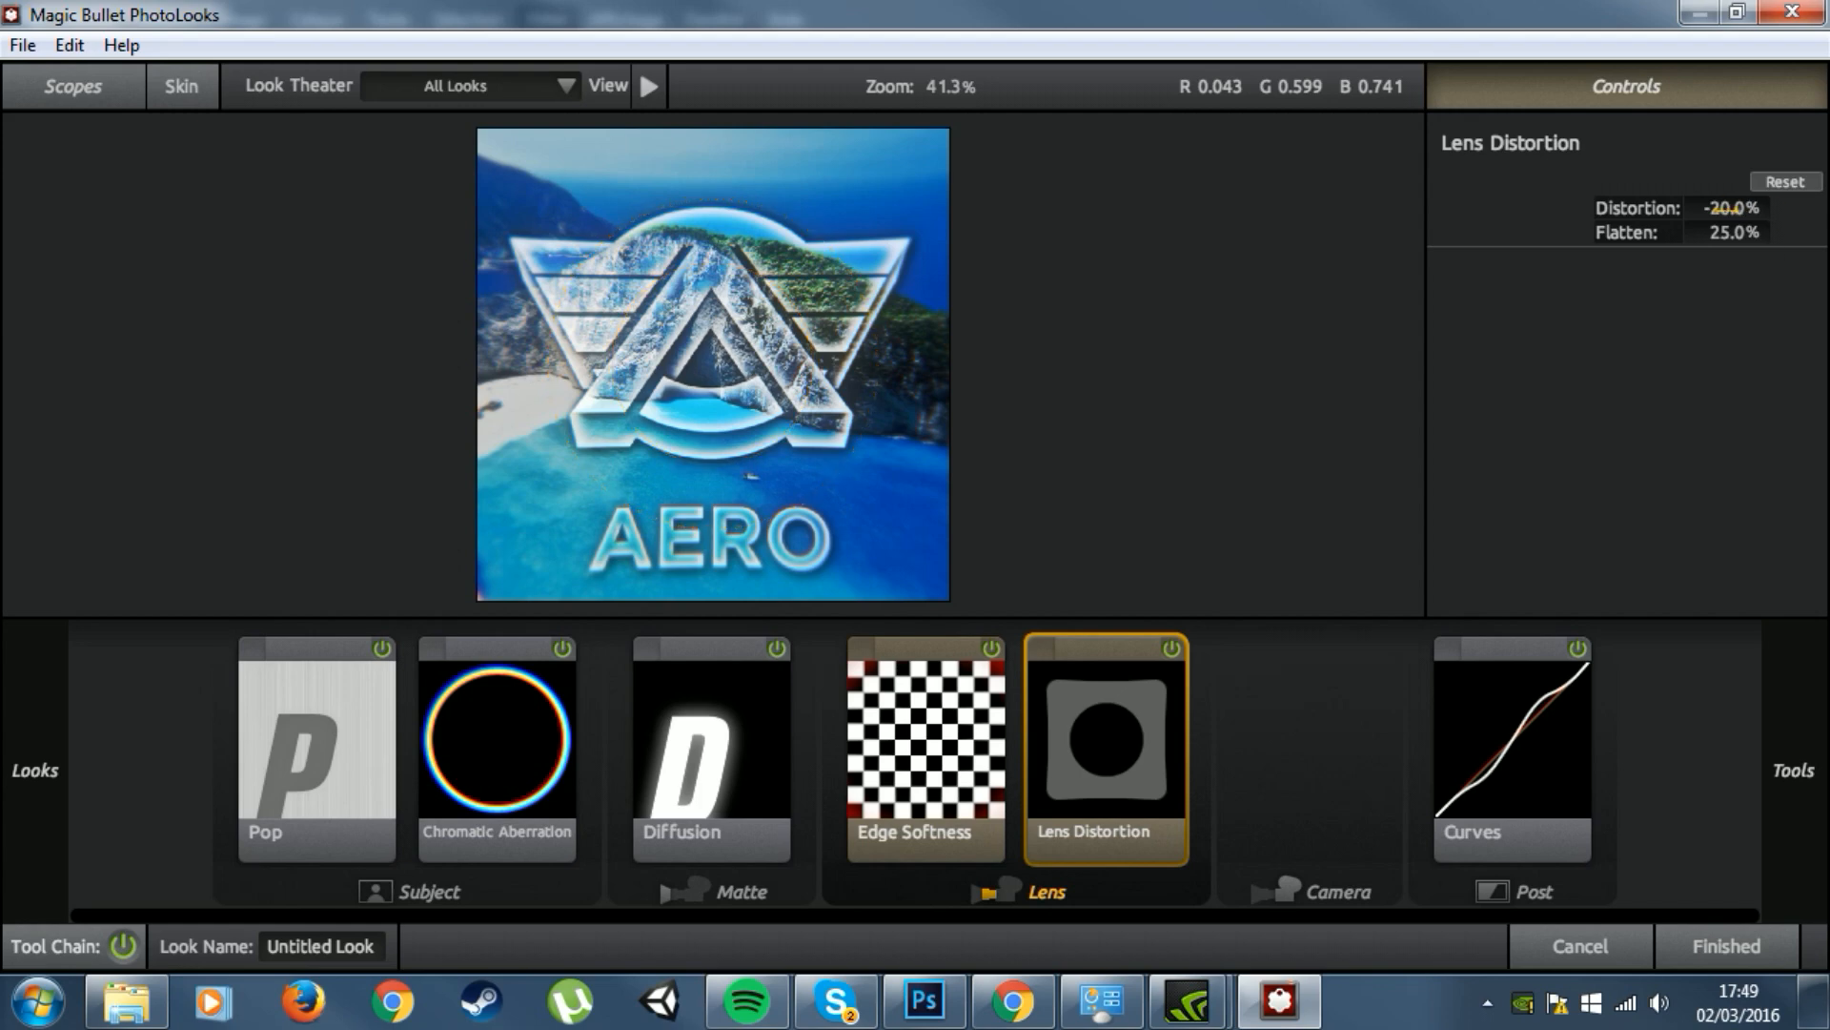
mouse_move(1725, 208)
left_mouse_down()
mouse_move(1693, 208)
mouse_move(1725, 208)
left_mouse_up()
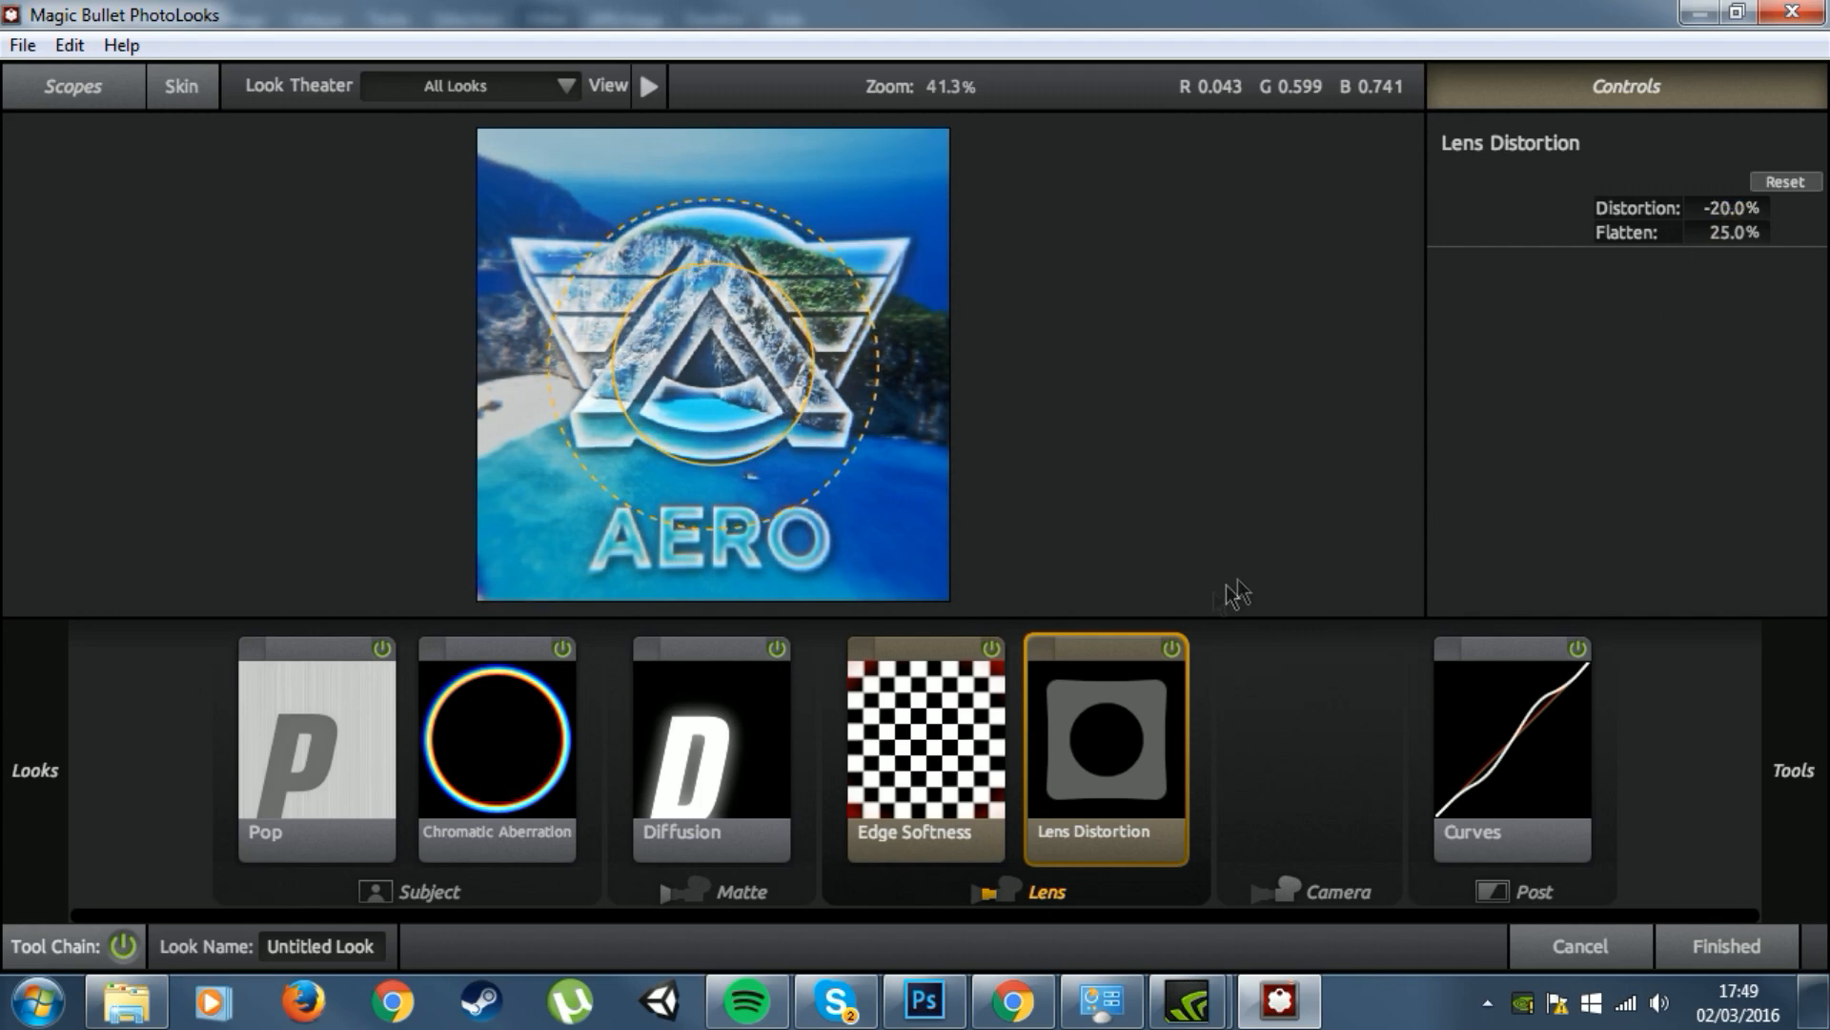
left_click(1165, 652)
left_click(1165, 652)
left_click(1165, 652)
left_click(1165, 652)
Step: Add the Vignette tool to the Lens stage after Lens Distortion
mouse_move(1828, 760)
scroll(1645, 406, "up", 4)
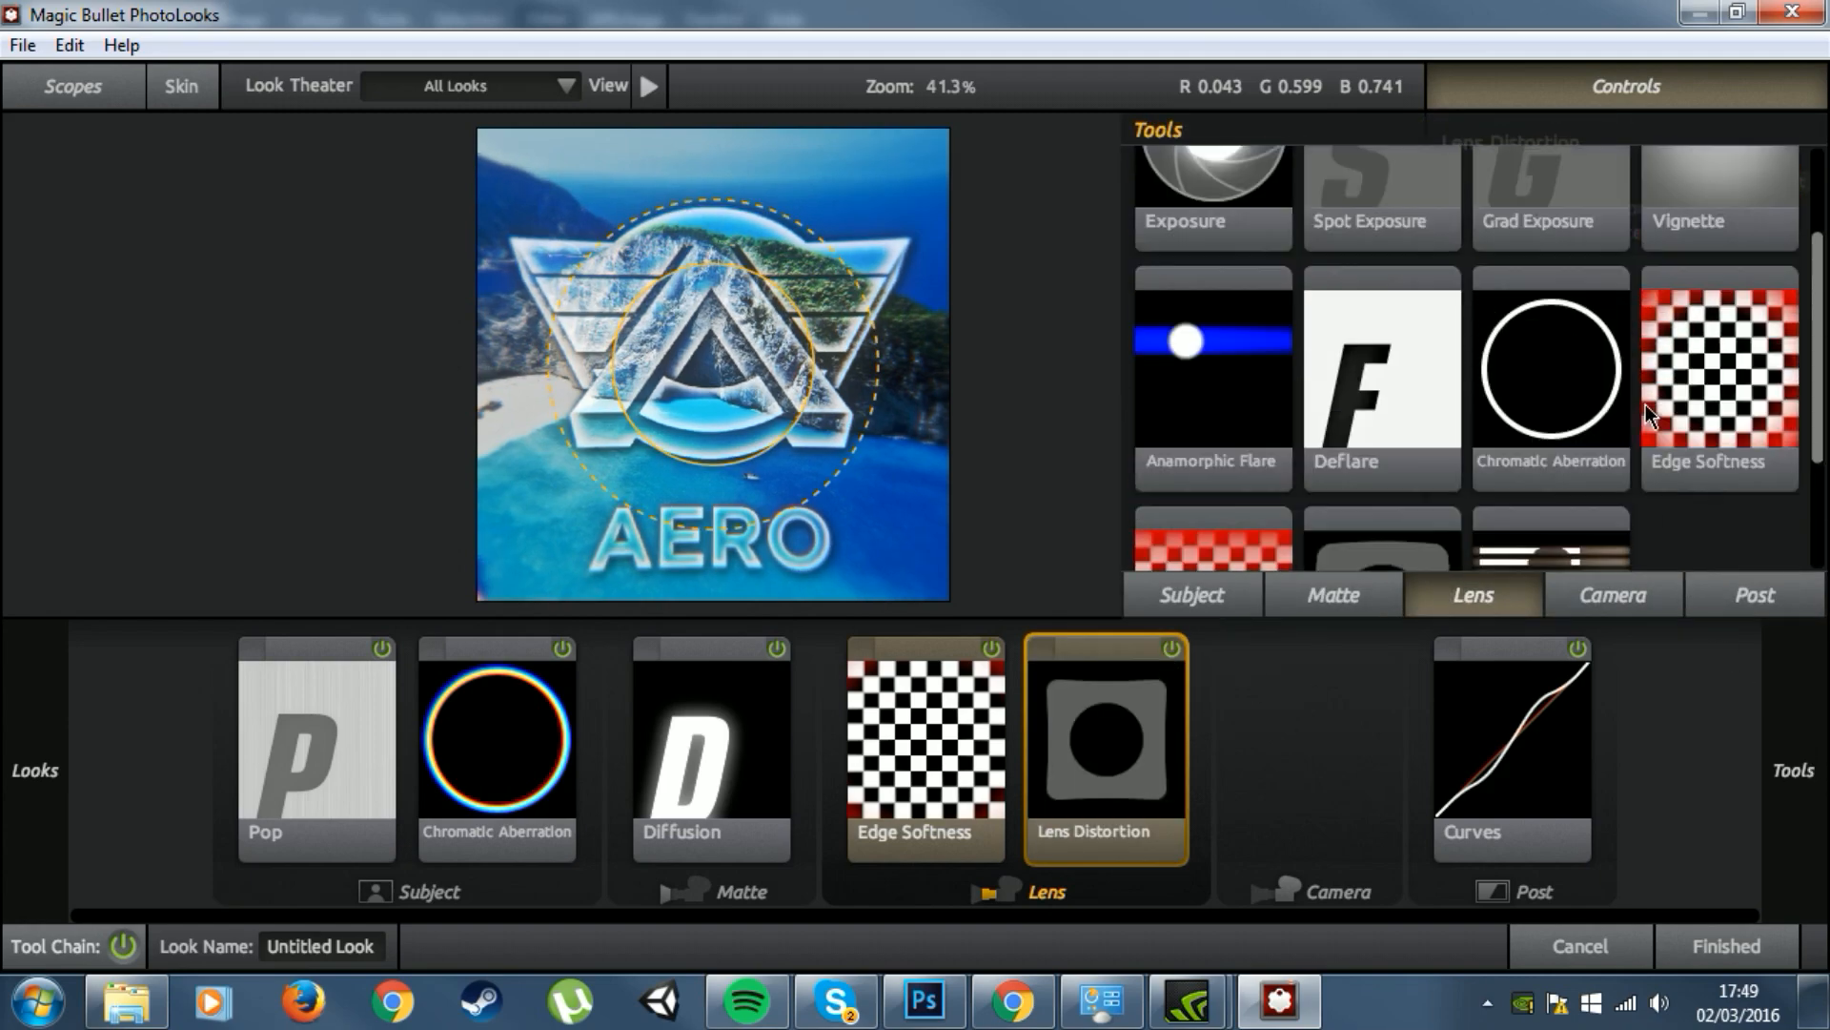
scroll(1657, 402, "up", 2)
left_click_drag(1726, 272, 1238, 718)
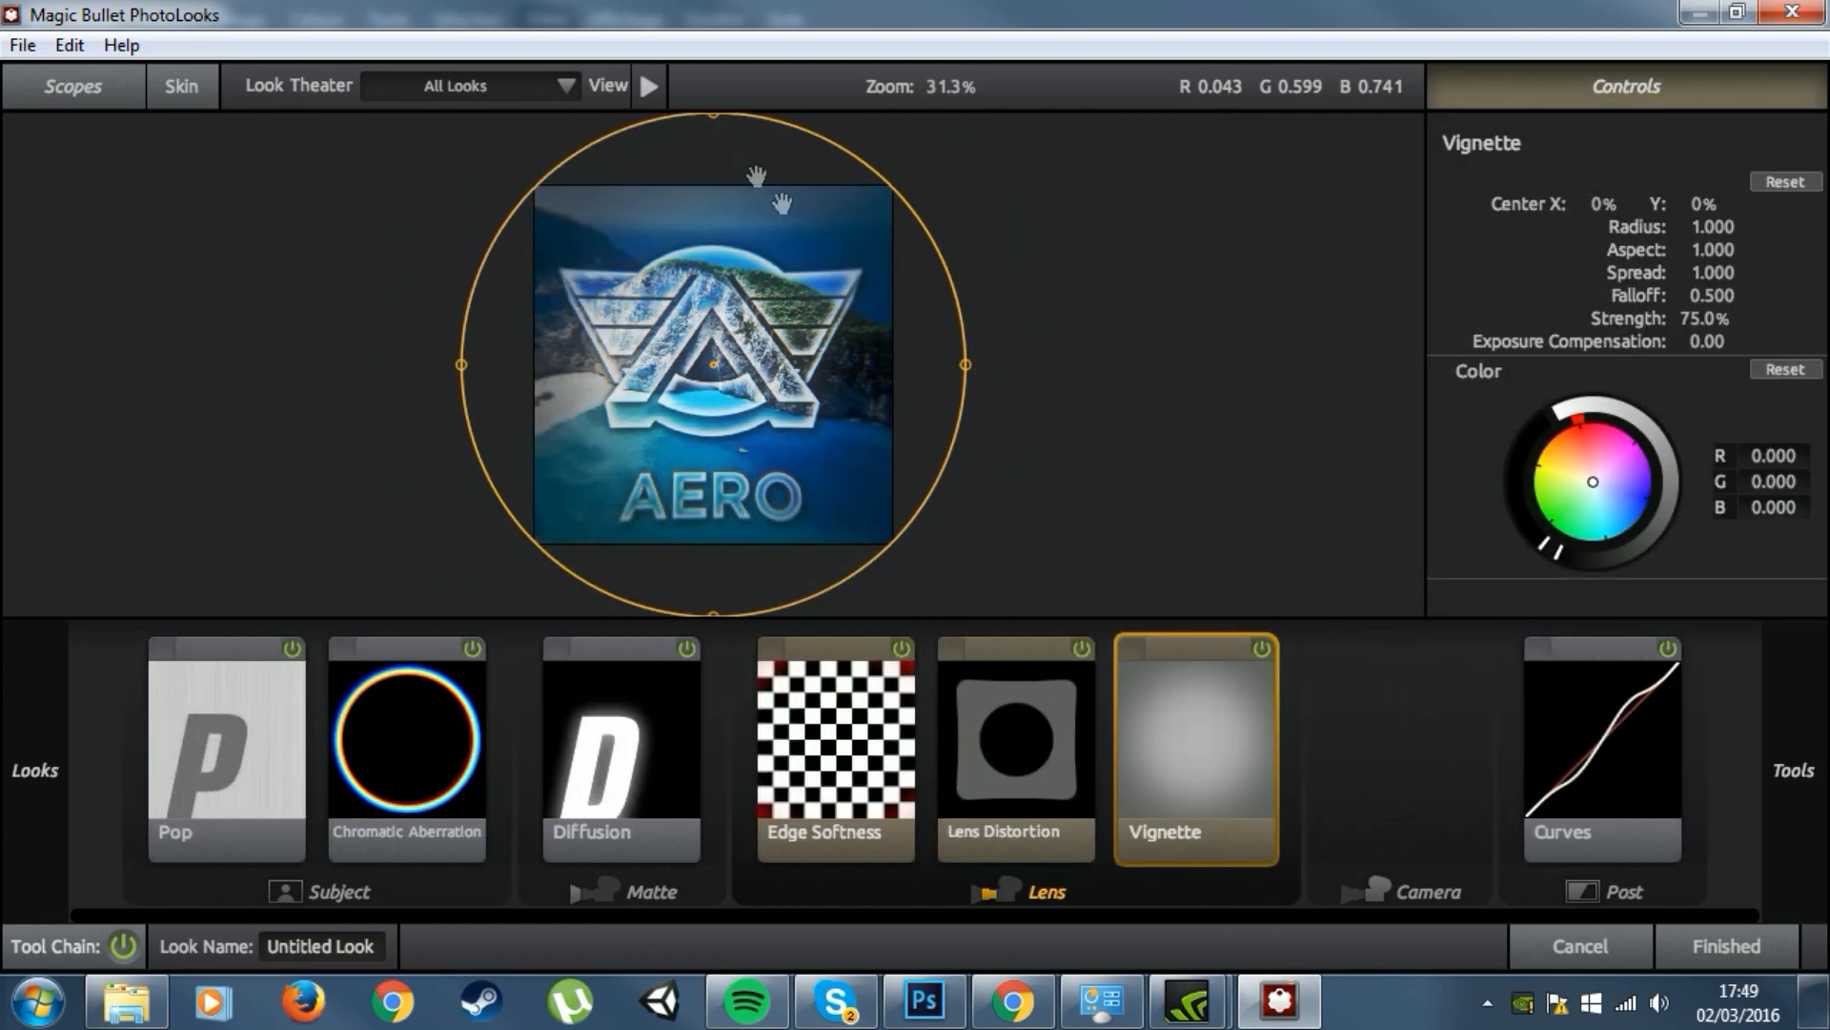
Step: Reshape the vignette into a wide ellipse with a Radius of about 0.791 and an Aspect of about 1.579
left_click_drag(966, 365, 1077, 380)
left_click_drag(713, 115, 713, 165)
left_click_drag(1072, 365, 1031, 368)
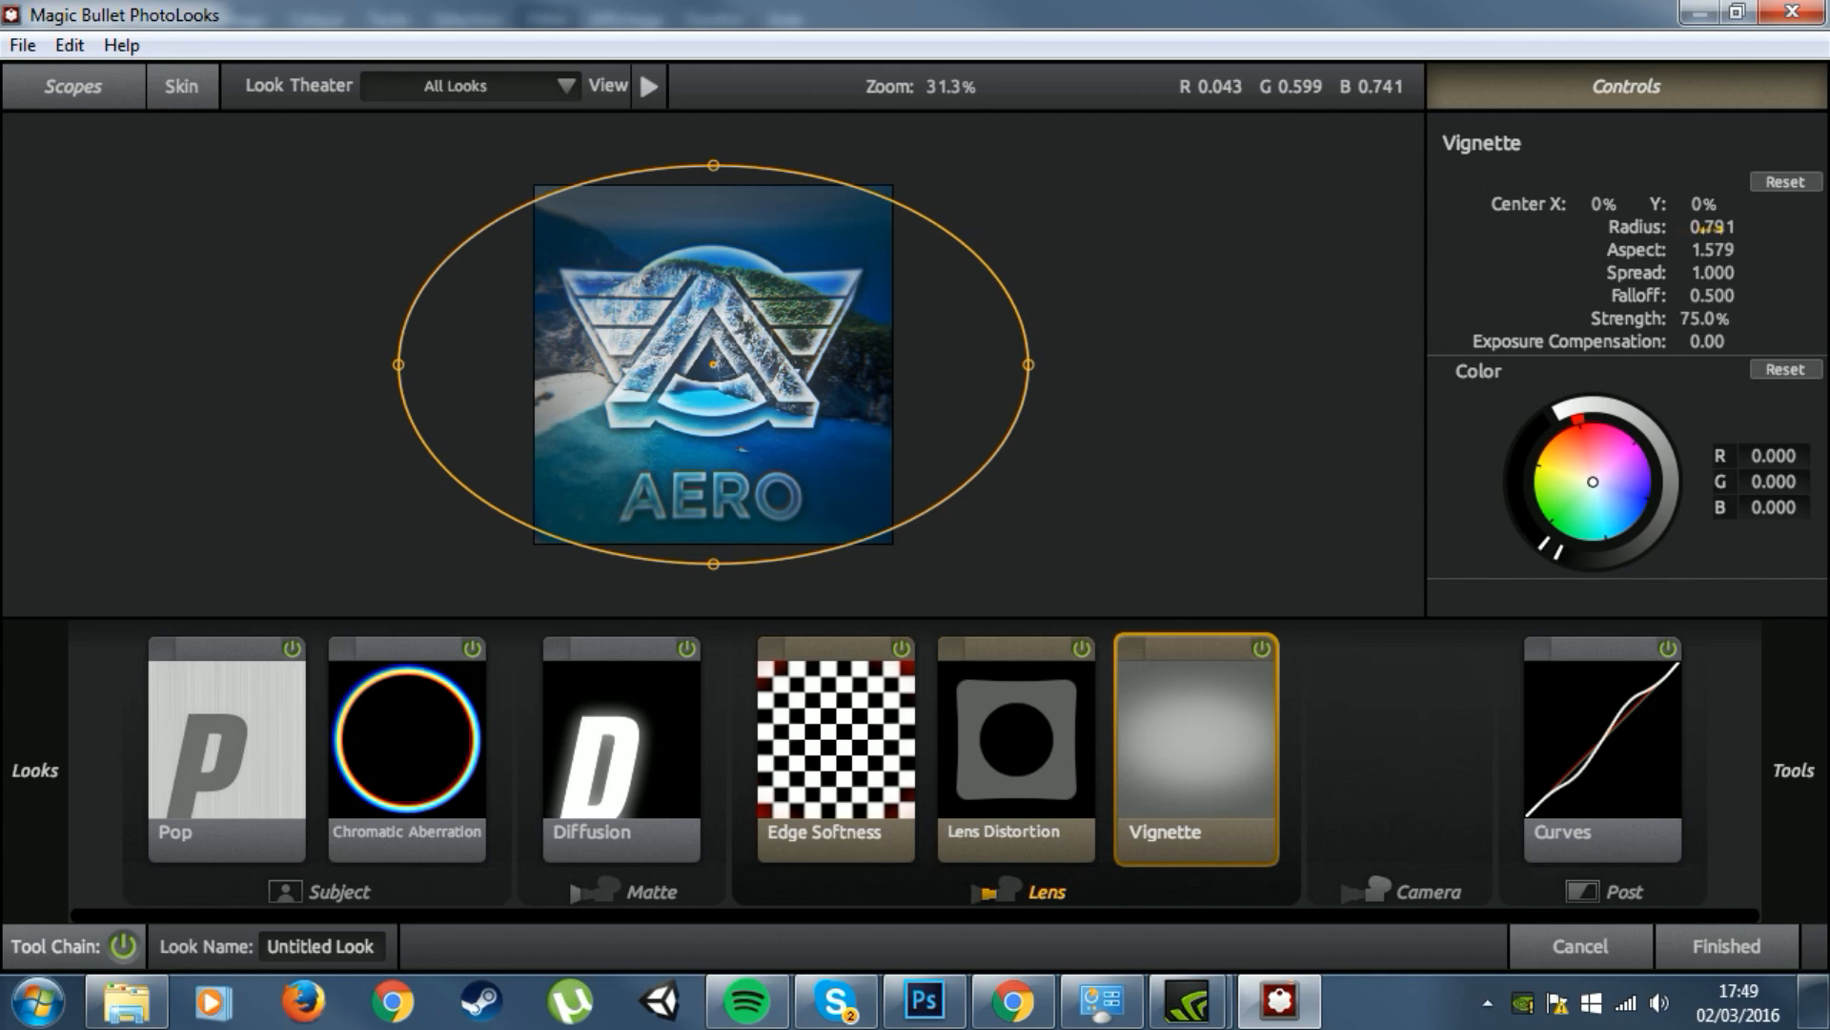
Step: Tune the vignette's Radius to about 1.205, comparing the picture with Vignette off and on after each change
left_click_drag(1721, 222, 1702, 224)
left_click(1261, 649)
left_click(1261, 649)
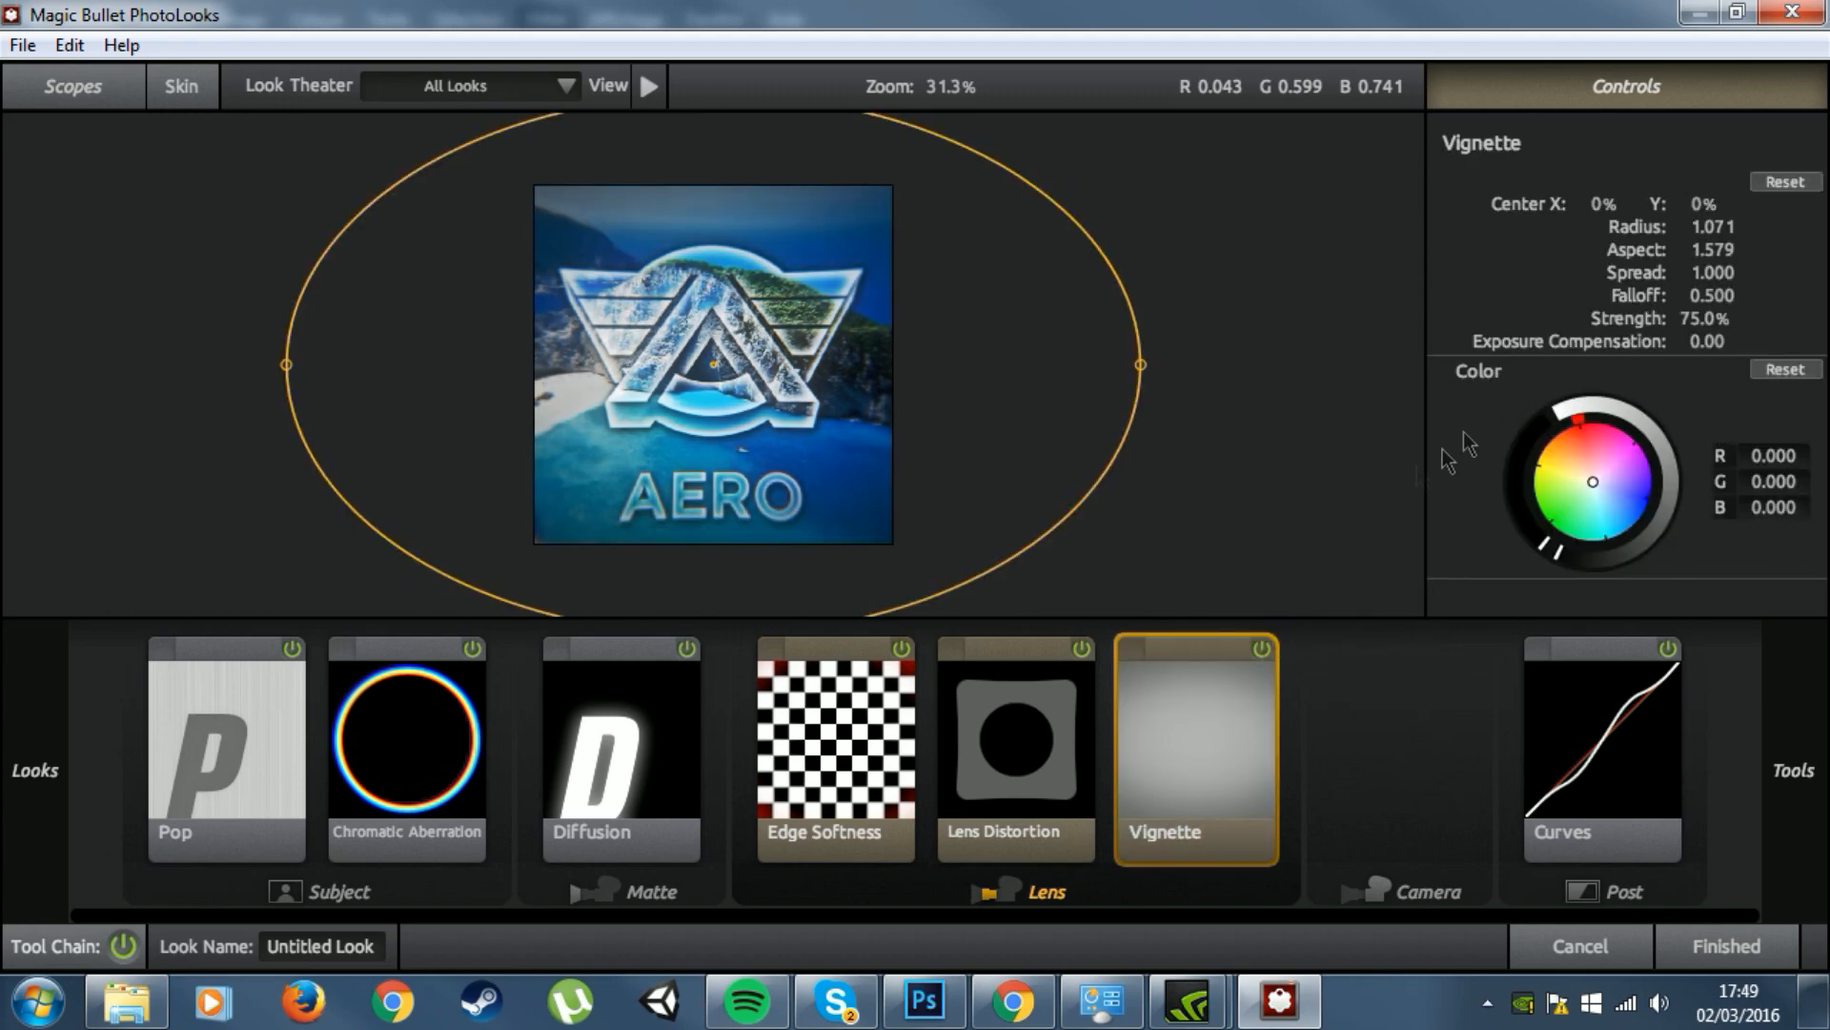
left_click_drag(1713, 226, 1700, 226)
left_click(1261, 648)
left_click(1261, 648)
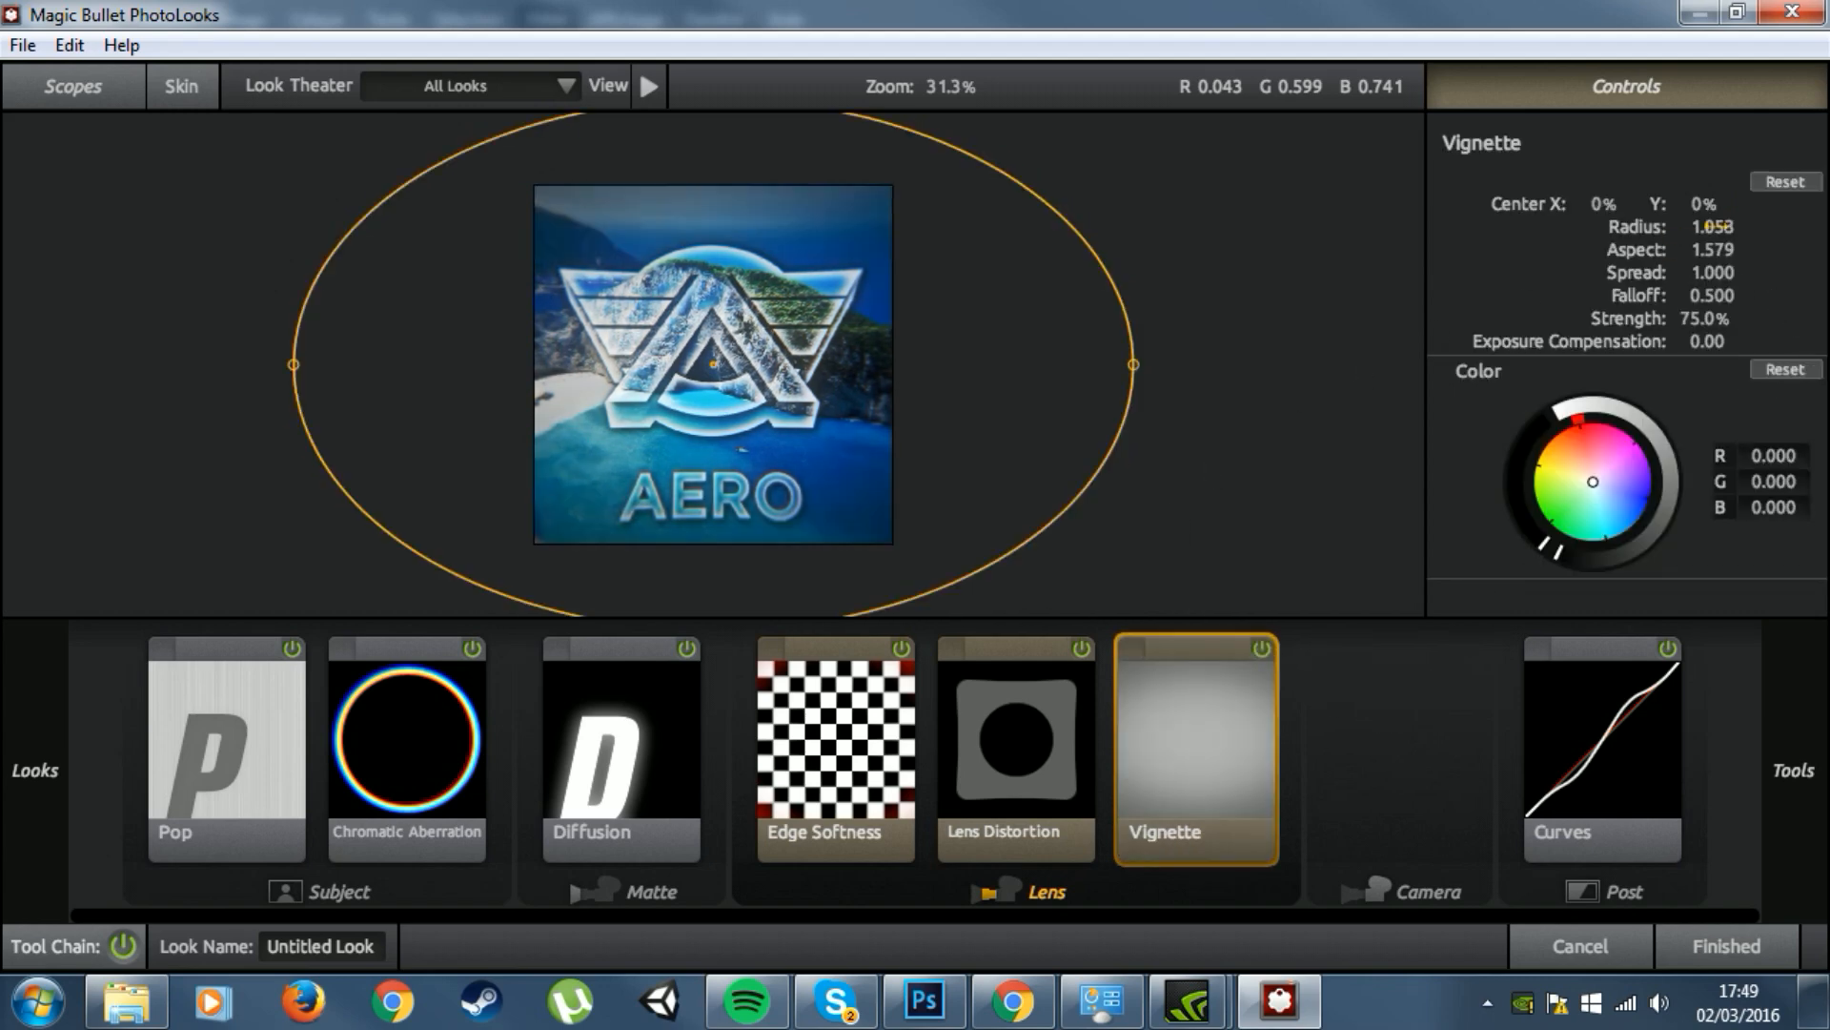
left_click_drag(1706, 226, 1727, 226)
left_click(1261, 649)
left_click(1262, 650)
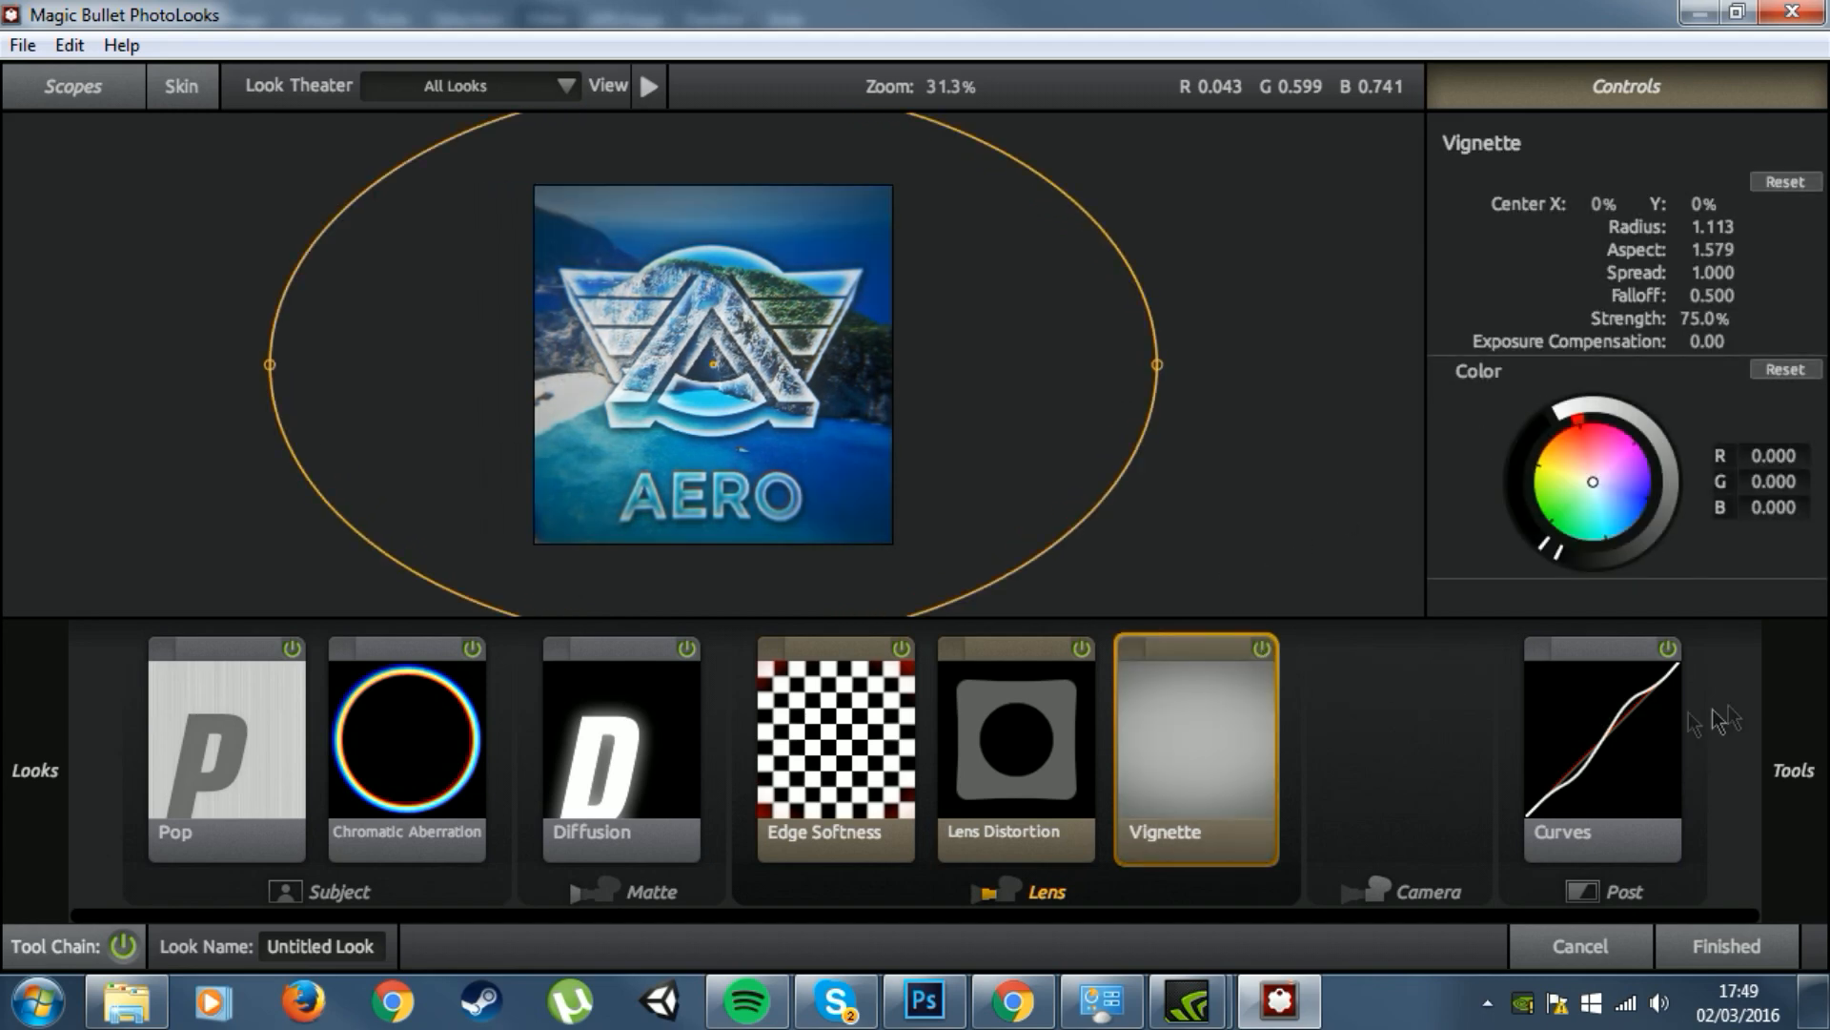
left_click_drag(1713, 226, 1742, 226)
left_click(1262, 649)
left_click(1261, 650)
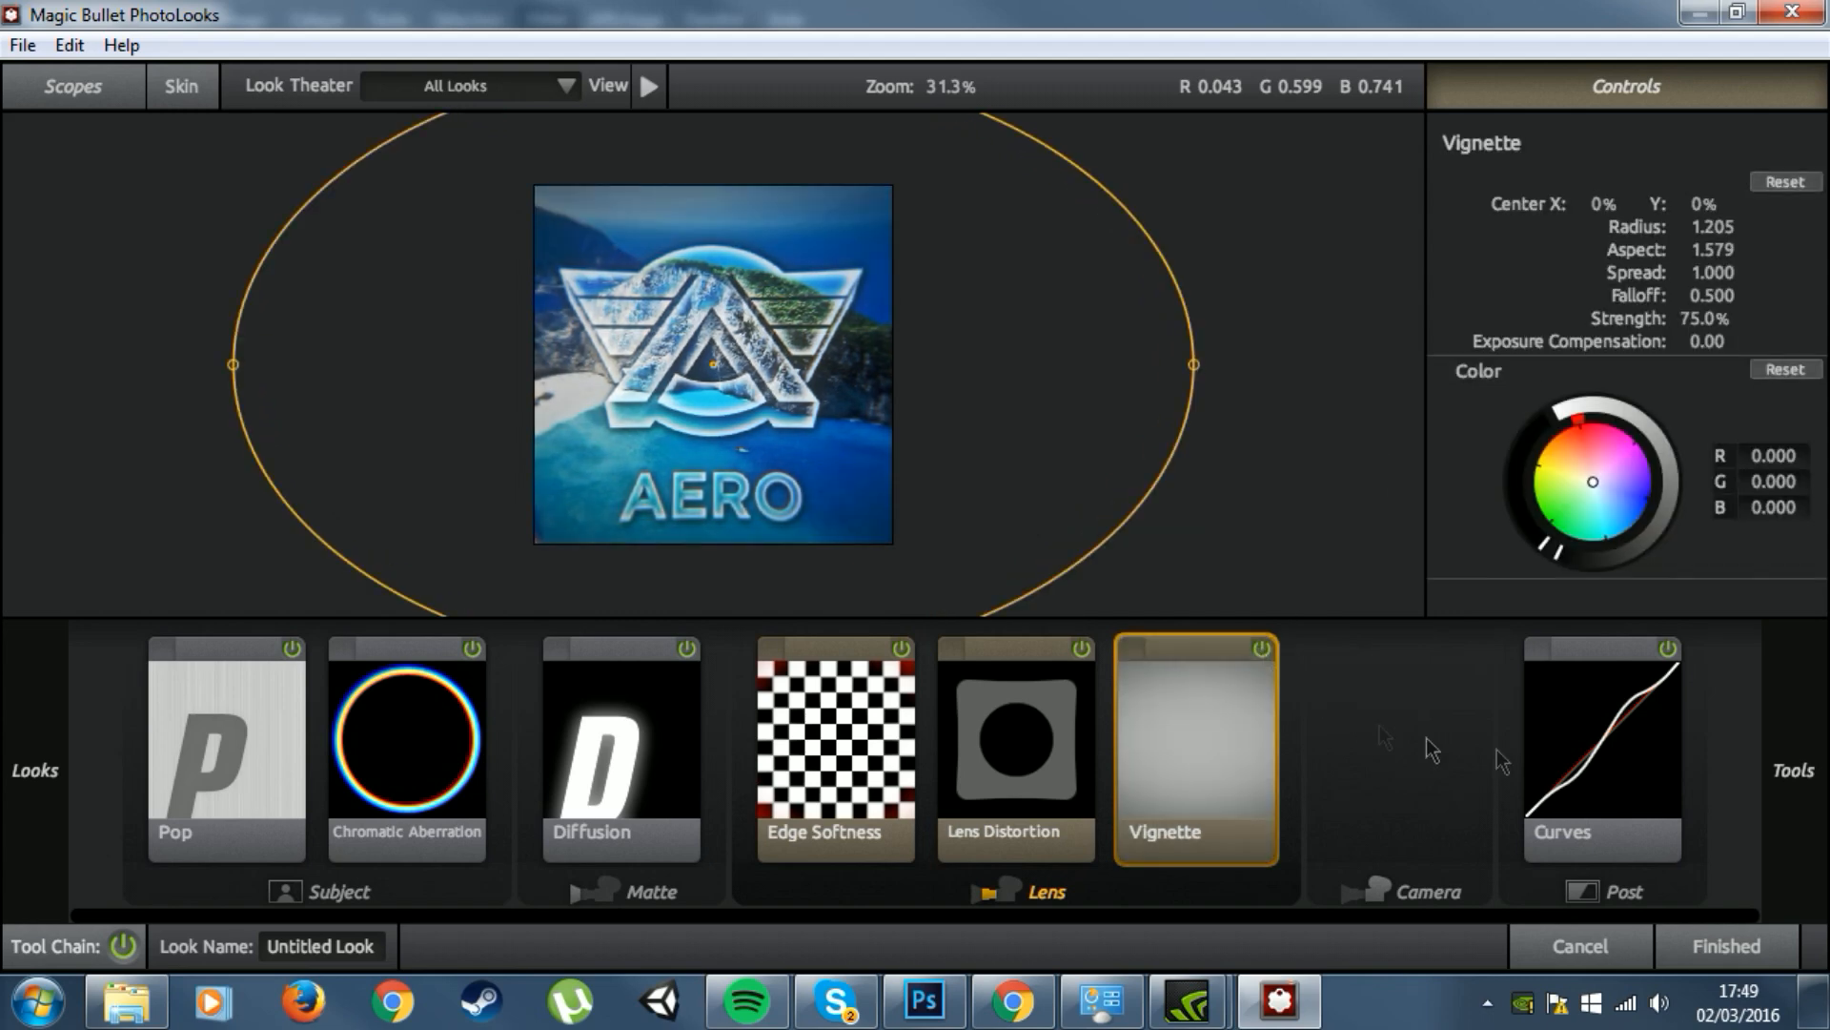
Step: Add the Anamorphic Flare tool to the Lens stage after Vignette
mouse_move(1786, 780)
scroll(1571, 454, "down", 2)
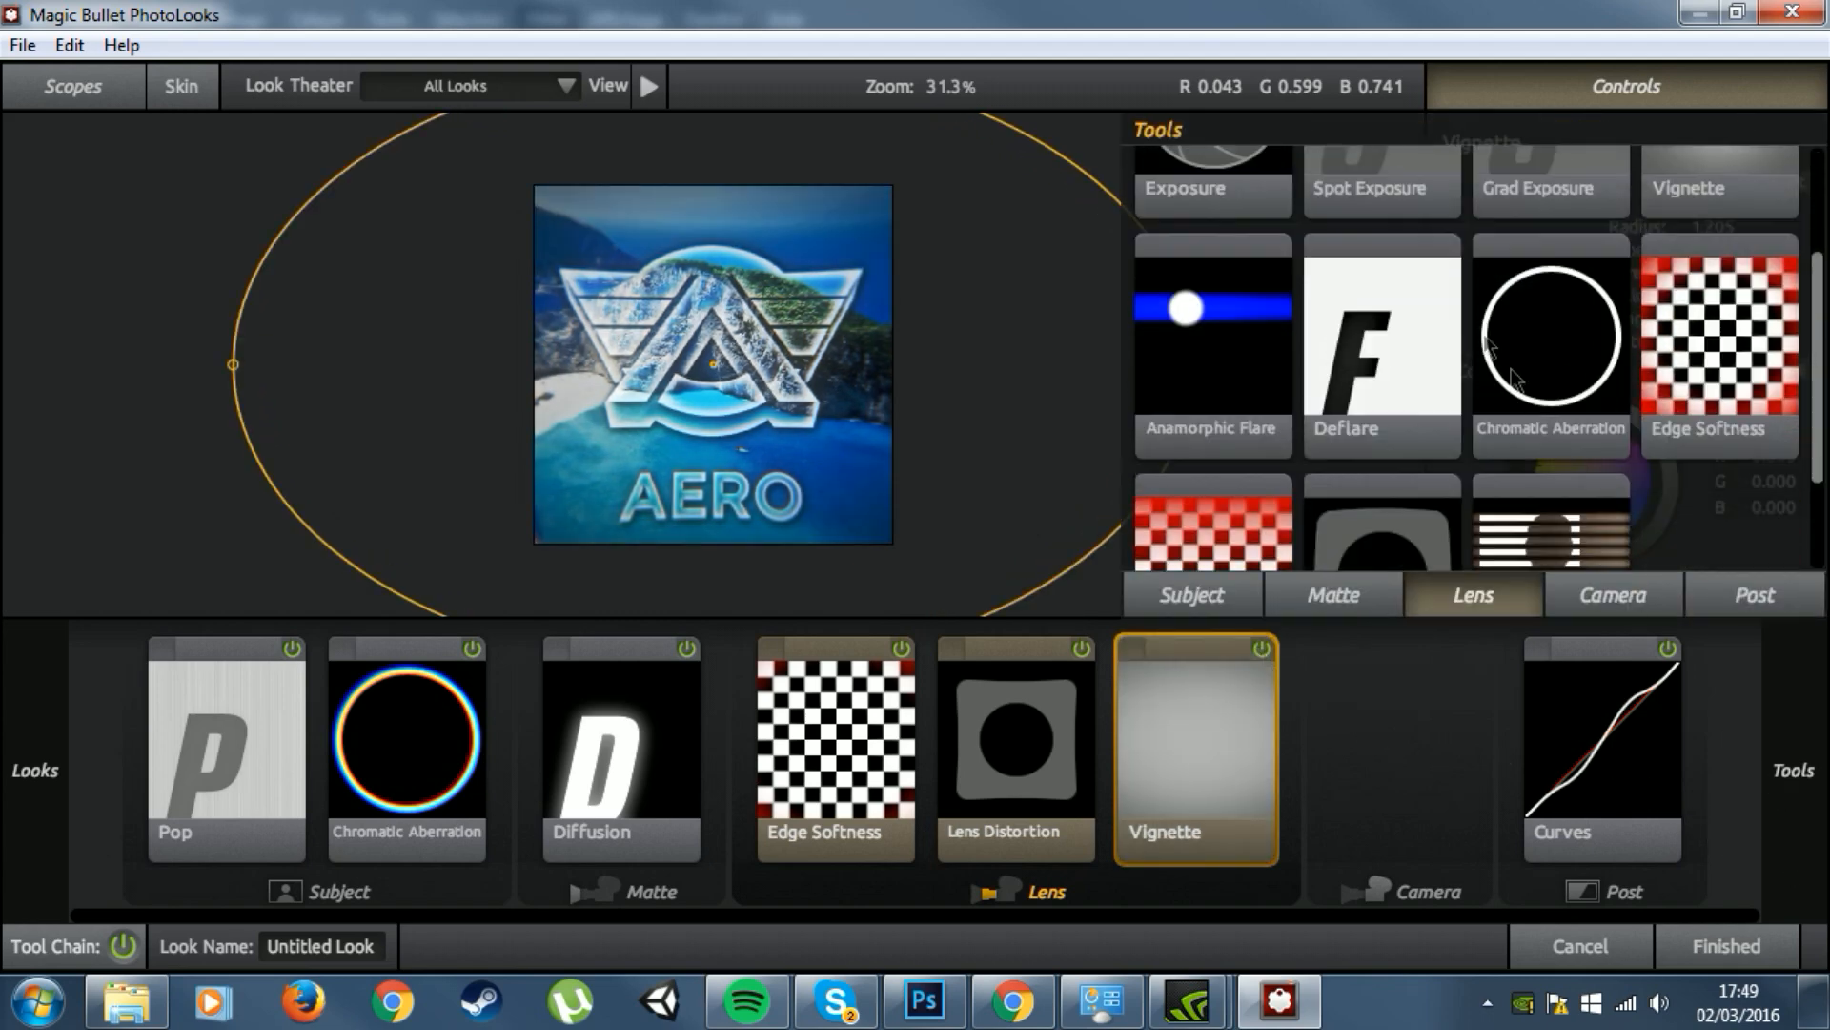
scroll(1460, 284, "up", 2)
scroll(1455, 288, "down", 1)
scroll(1455, 288, "up", 1)
scroll(1454, 288, "down", 1)
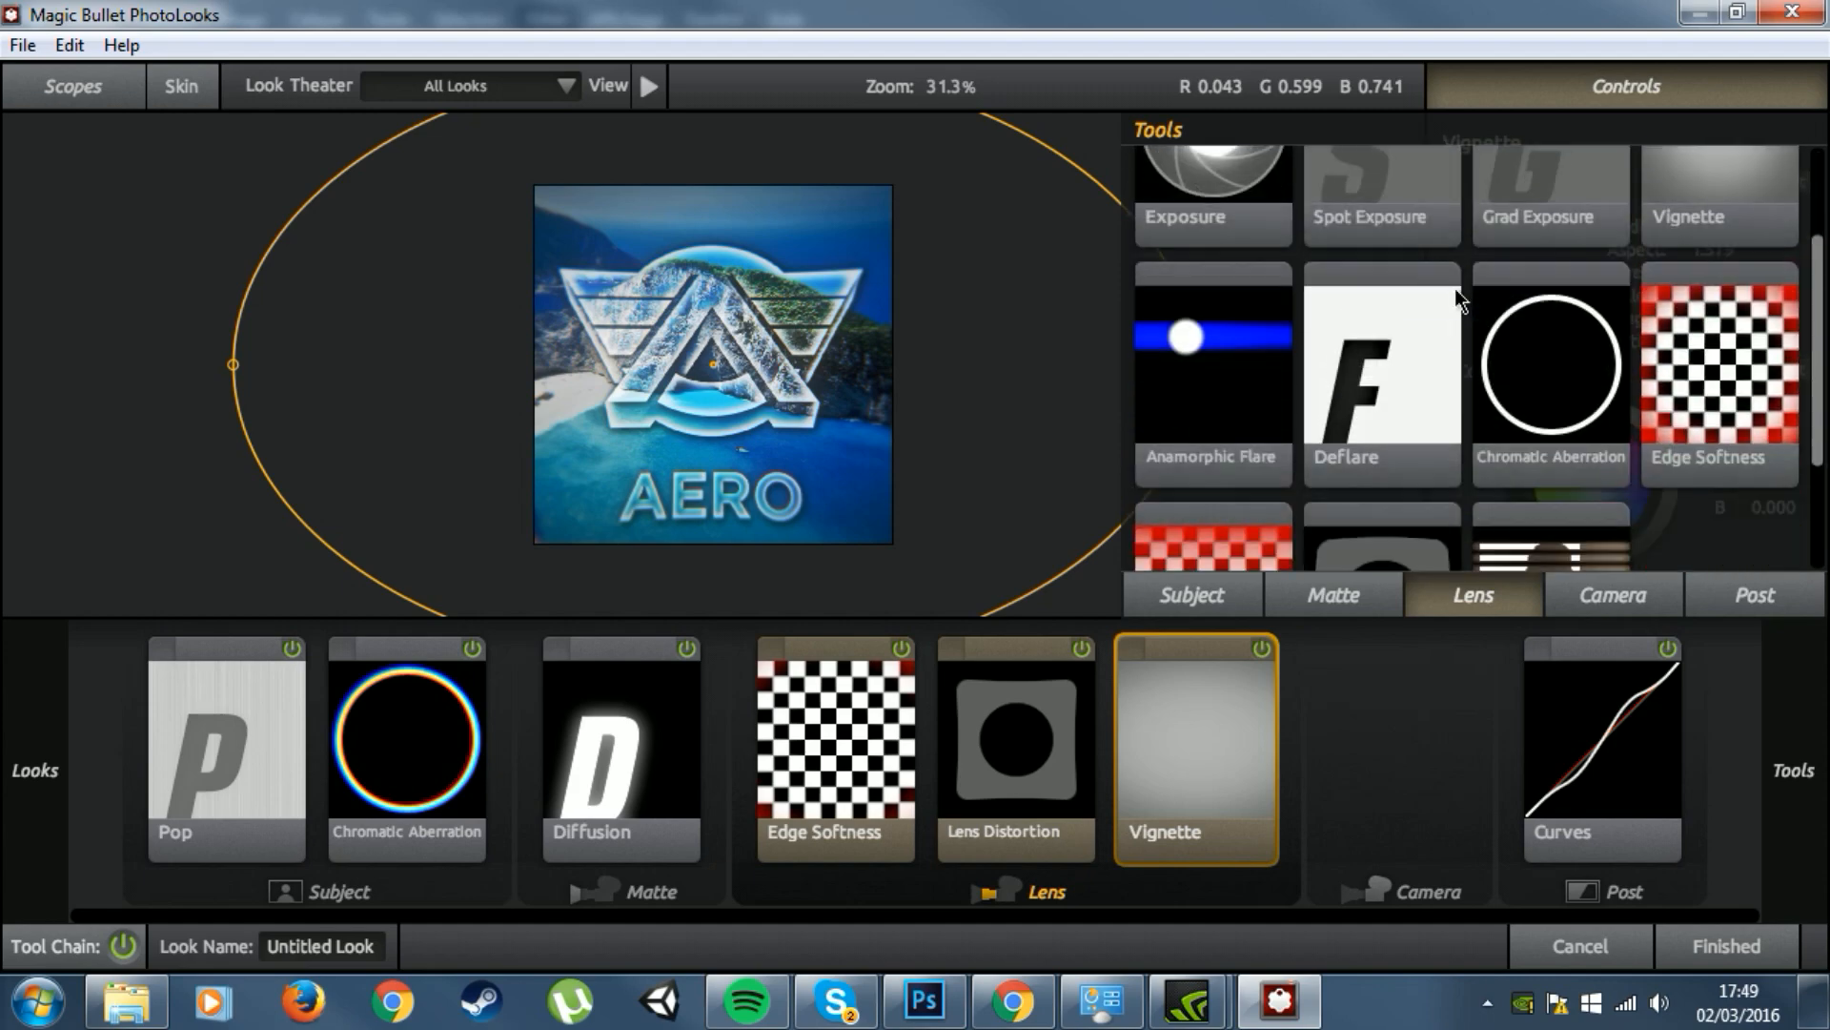
left_click_drag(1202, 350, 1250, 711)
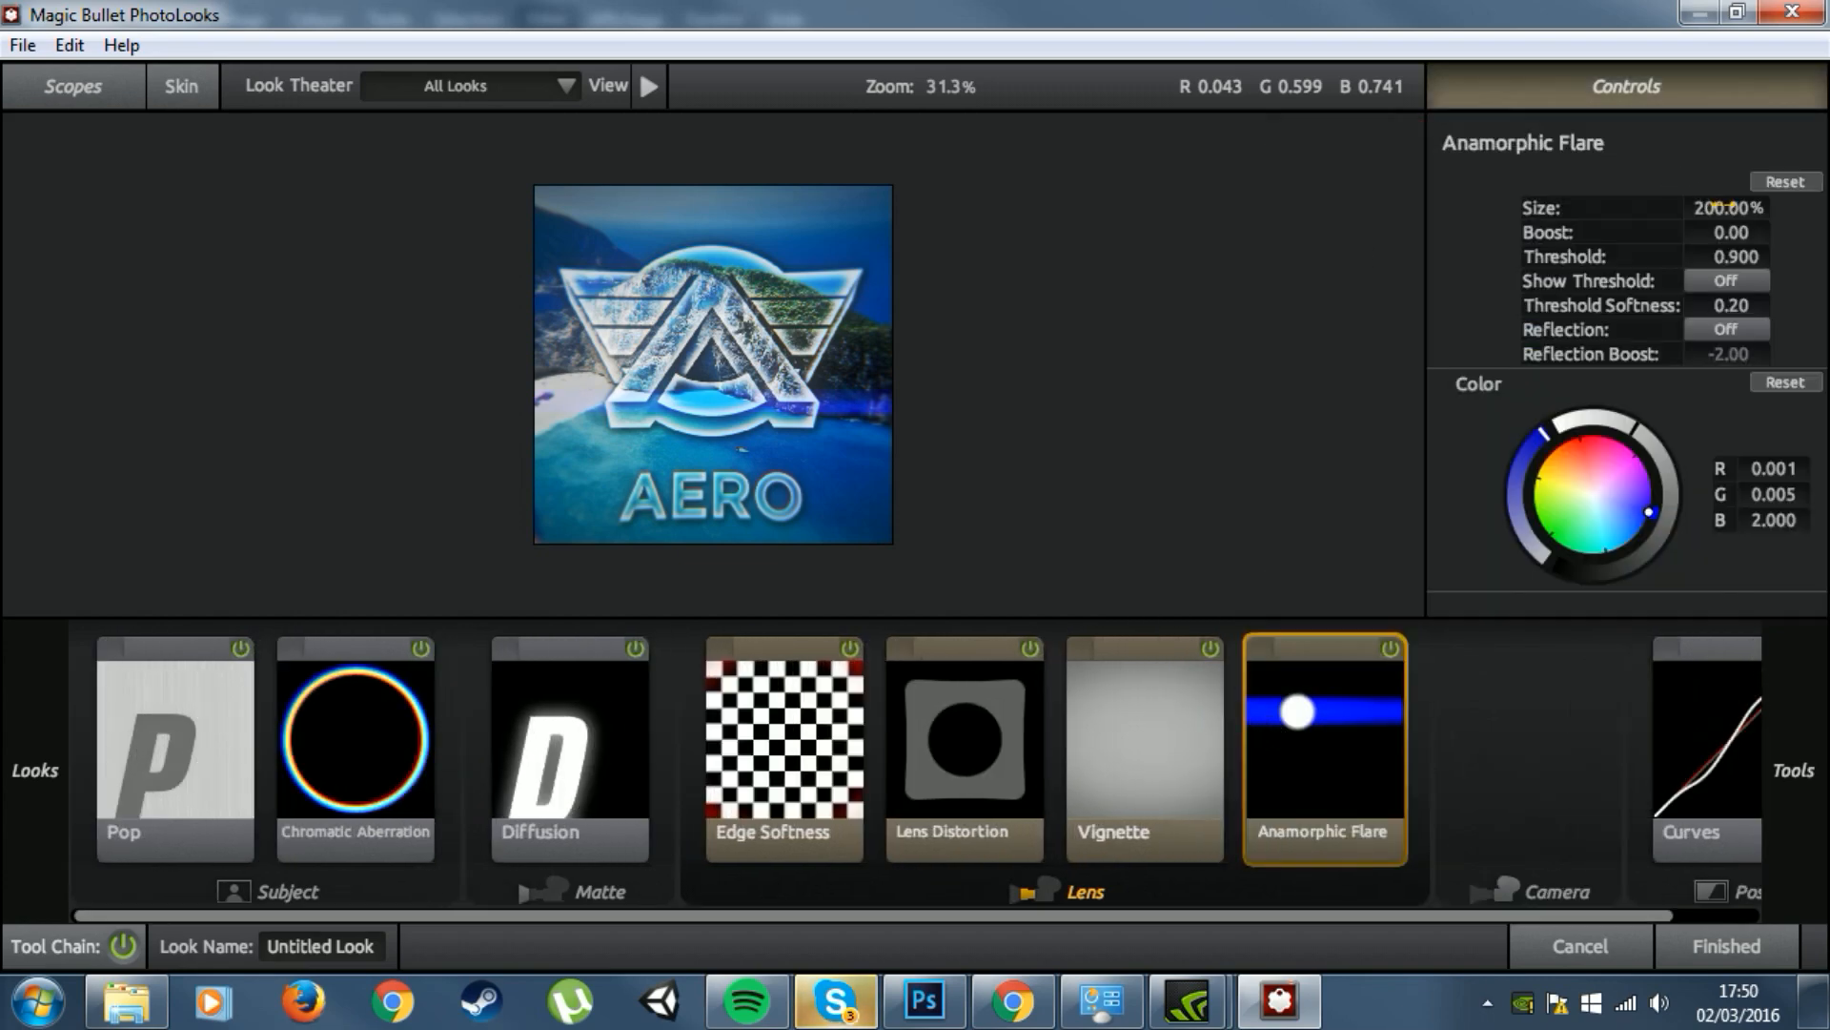
Step: Set the Anamorphic Flare's Size to 37.26% and Boost to +2.60, with a lighter blue colour of R 0.184, G 0.363, B 2.000
mouse_move(1731, 233)
left_mouse_down()
mouse_move(1826, 232)
mouse_move(1620, 208)
left_mouse_up()
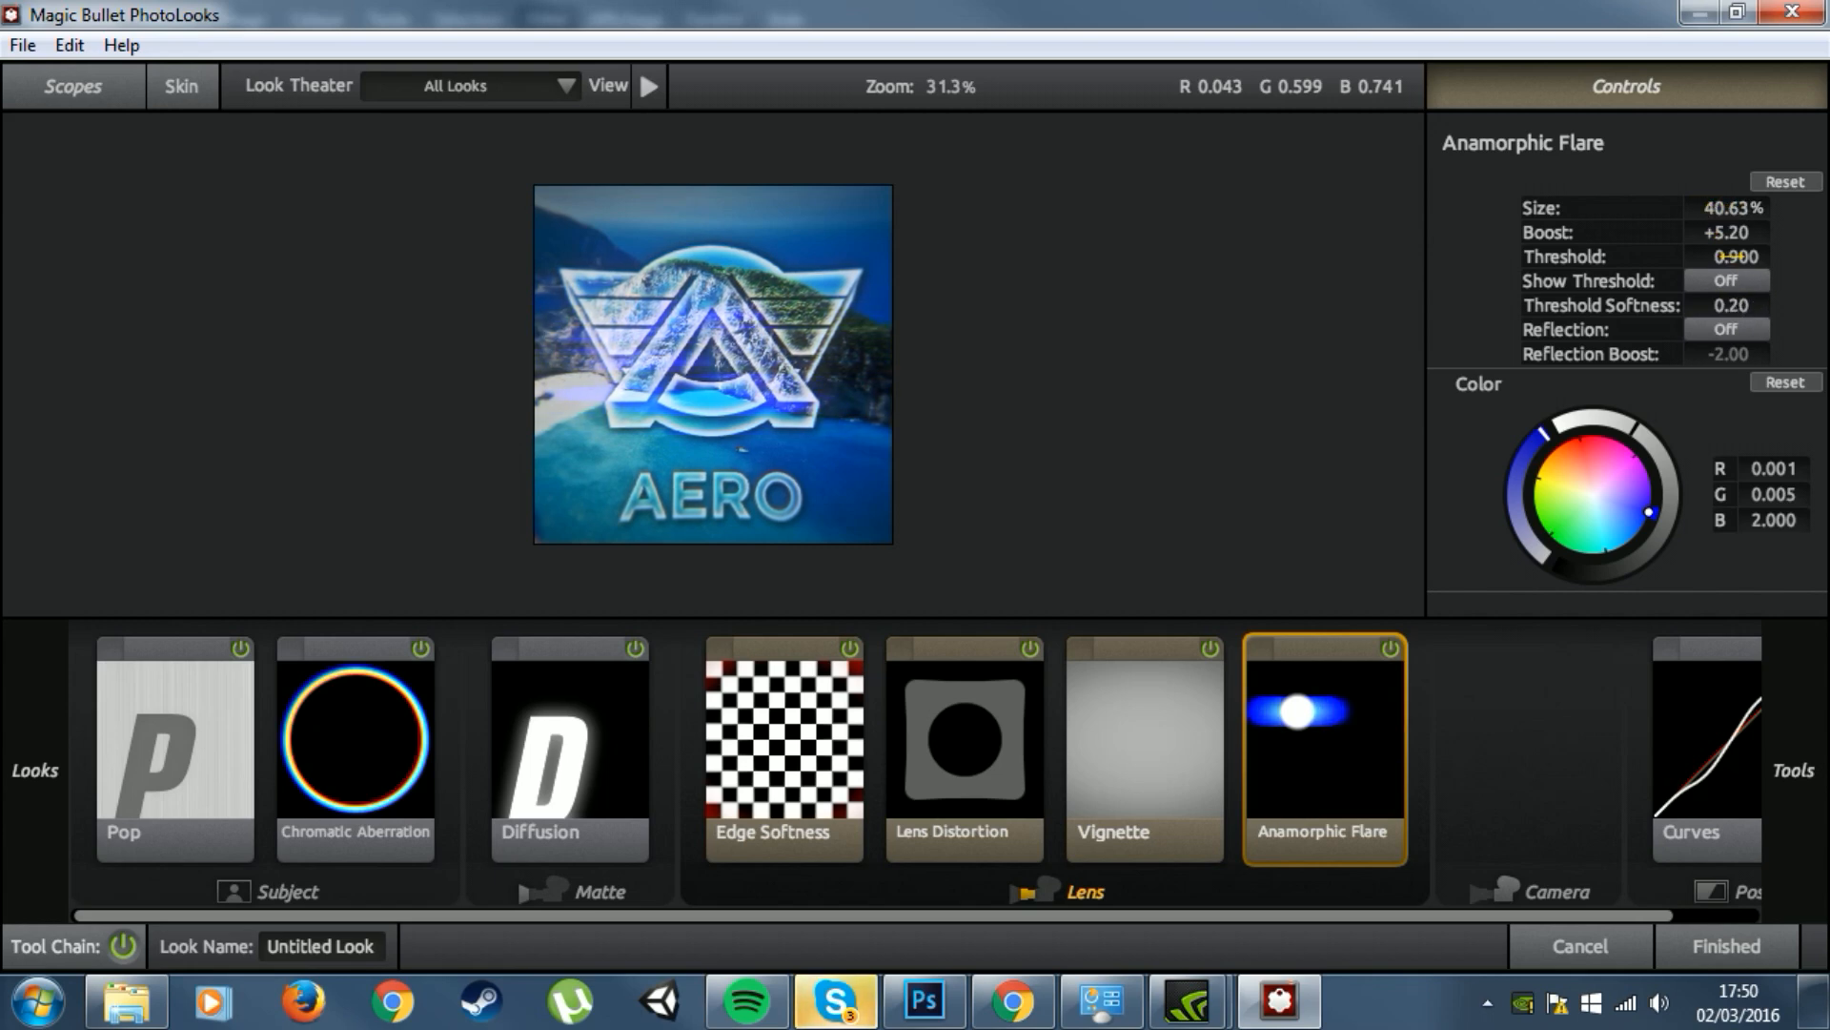
mouse_move(1728, 232)
left_mouse_down()
mouse_move(1678, 233)
mouse_move(1719, 226)
mouse_move(1724, 205)
left_mouse_up()
mouse_move(1632, 507)
left_mouse_down()
mouse_move(1592, 496)
mouse_move(1647, 515)
left_mouse_up()
left_click_drag(1745, 232, 1733, 231)
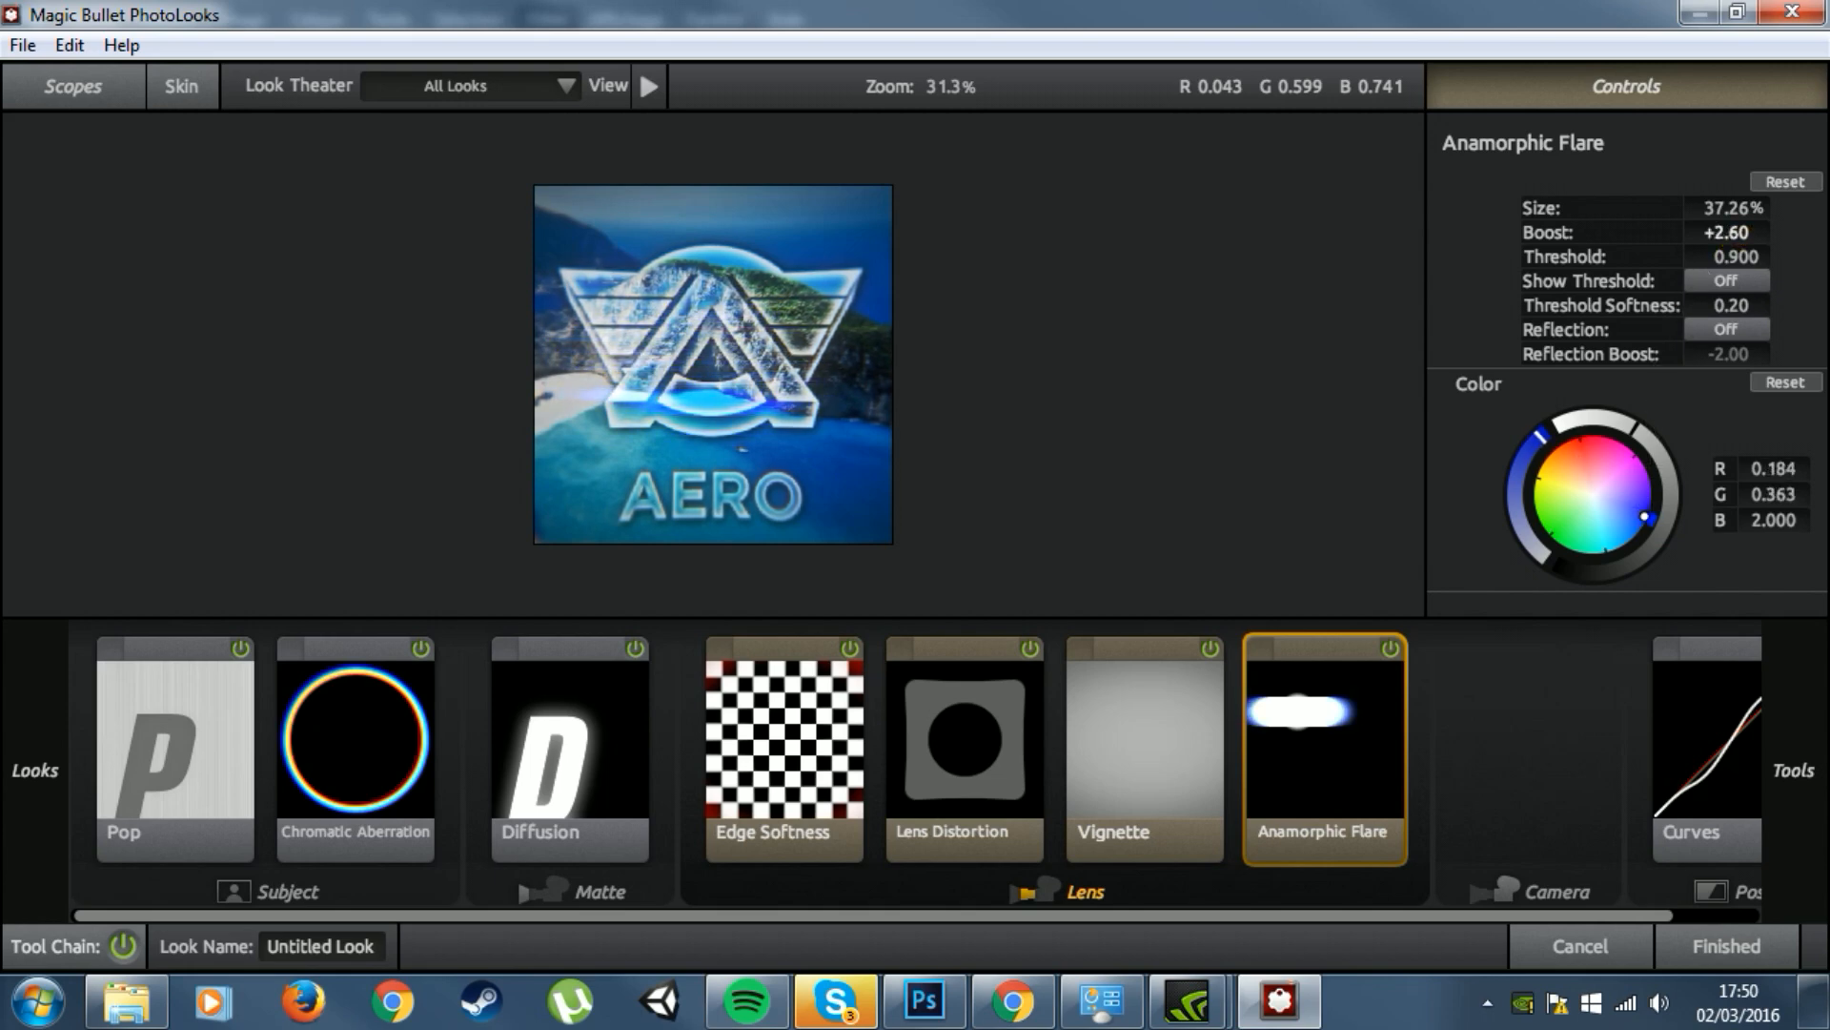
Step: Compare the picture repeatedly with Anamorphic Flare switched off and on
left_click(1390, 649)
left_click(1390, 649)
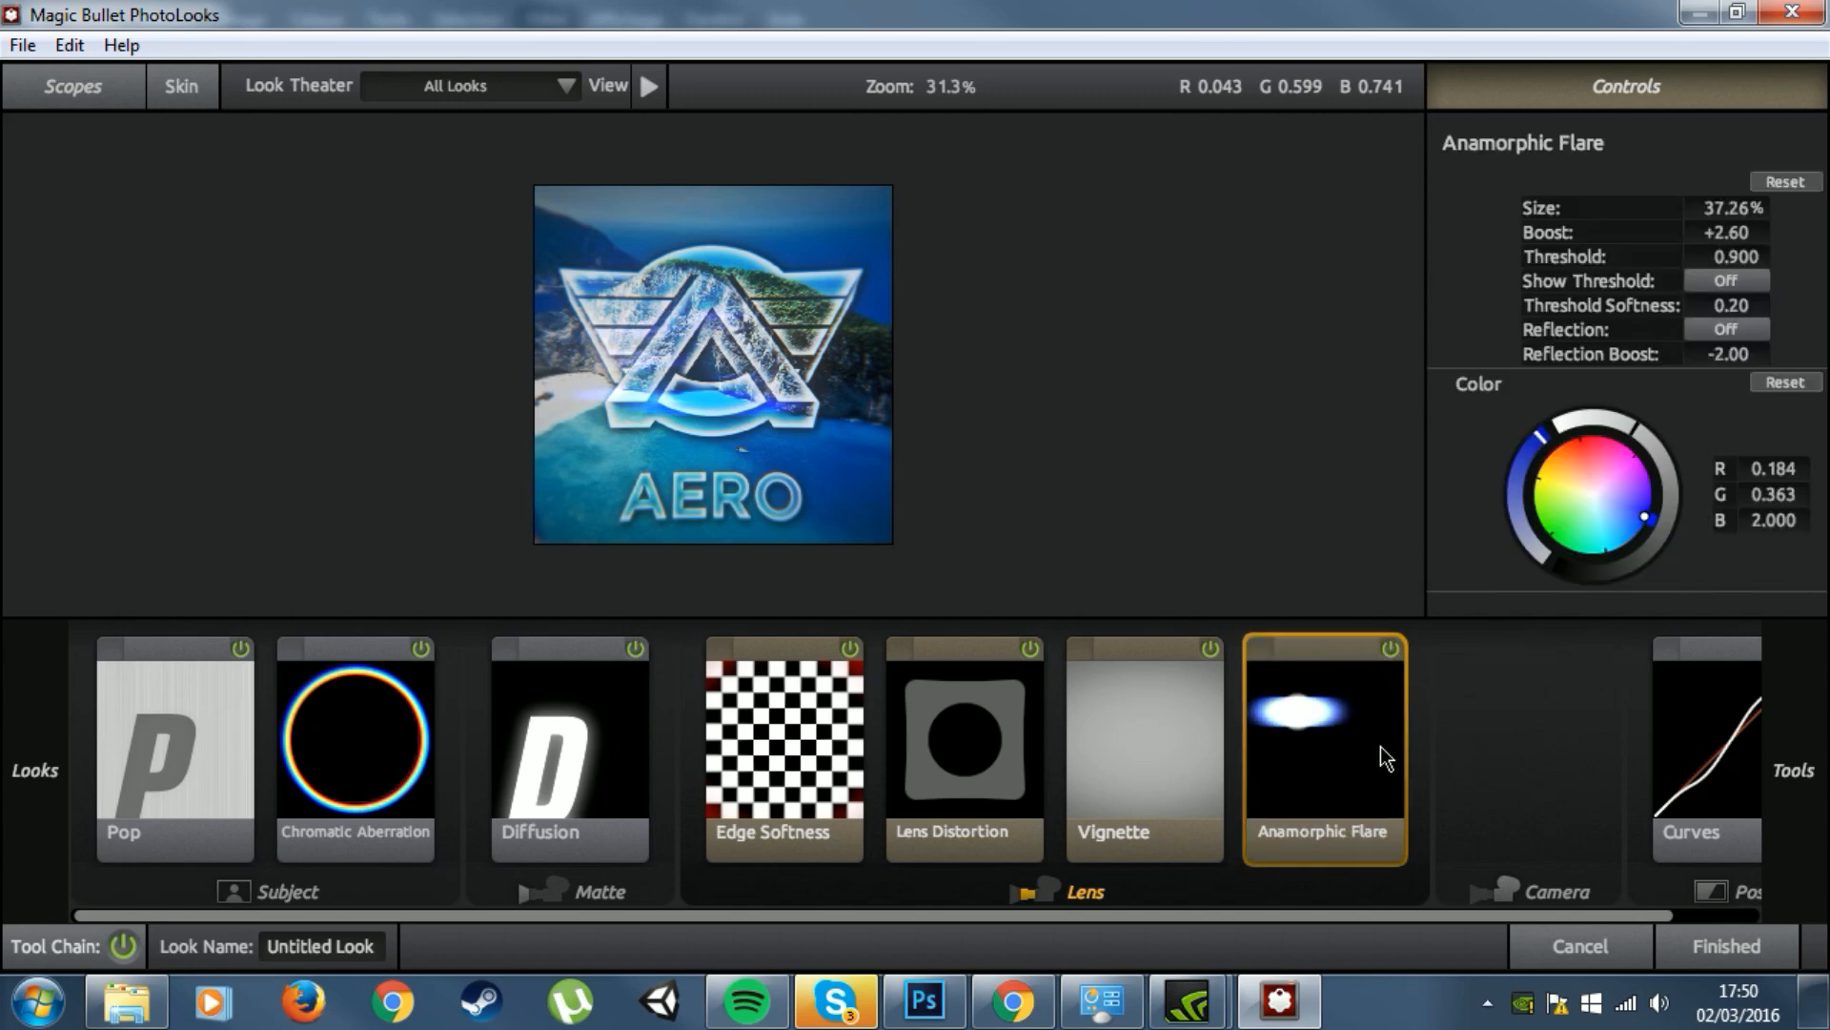
left_click(1390, 649)
left_click(1390, 649)
left_click(1392, 651)
left_click(1391, 651)
left_click(1392, 651)
left_click(1392, 651)
Step: Look through the Camera and Lens tools and add Haze/Flare to the Lens stage after Anamorphic Flare
mouse_move(1807, 753)
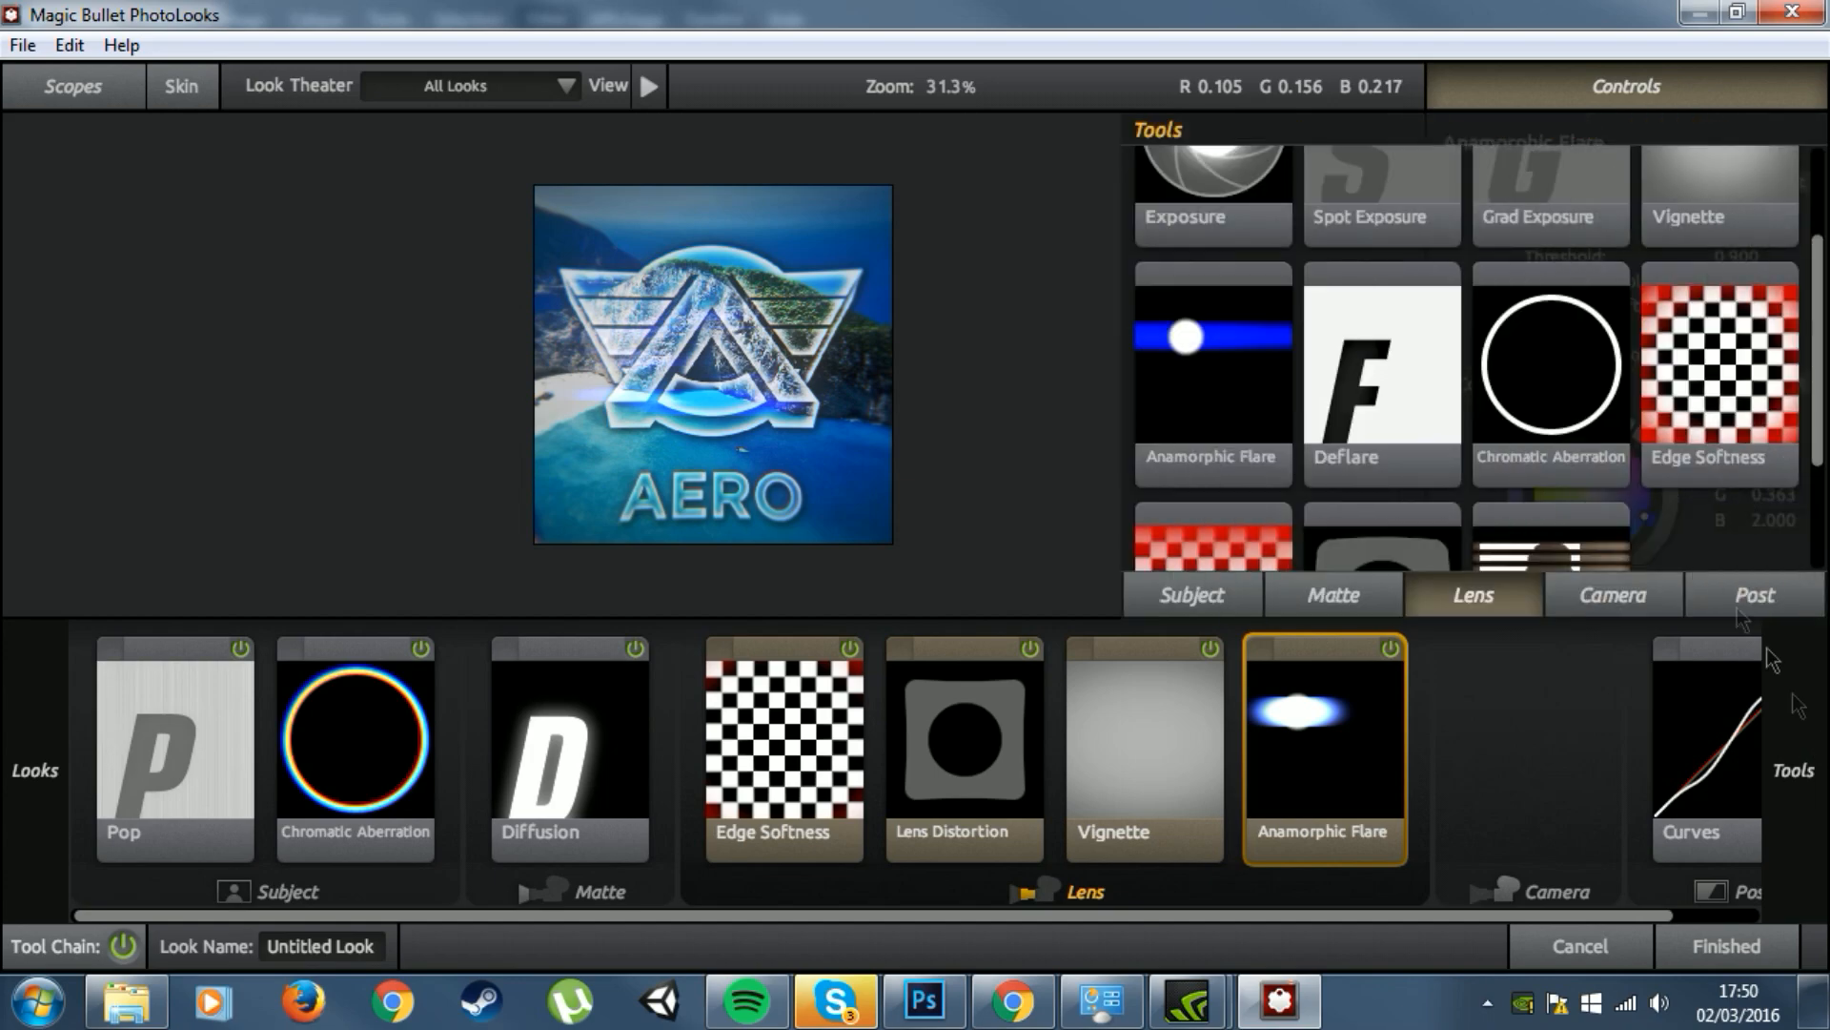
left_click(1623, 585)
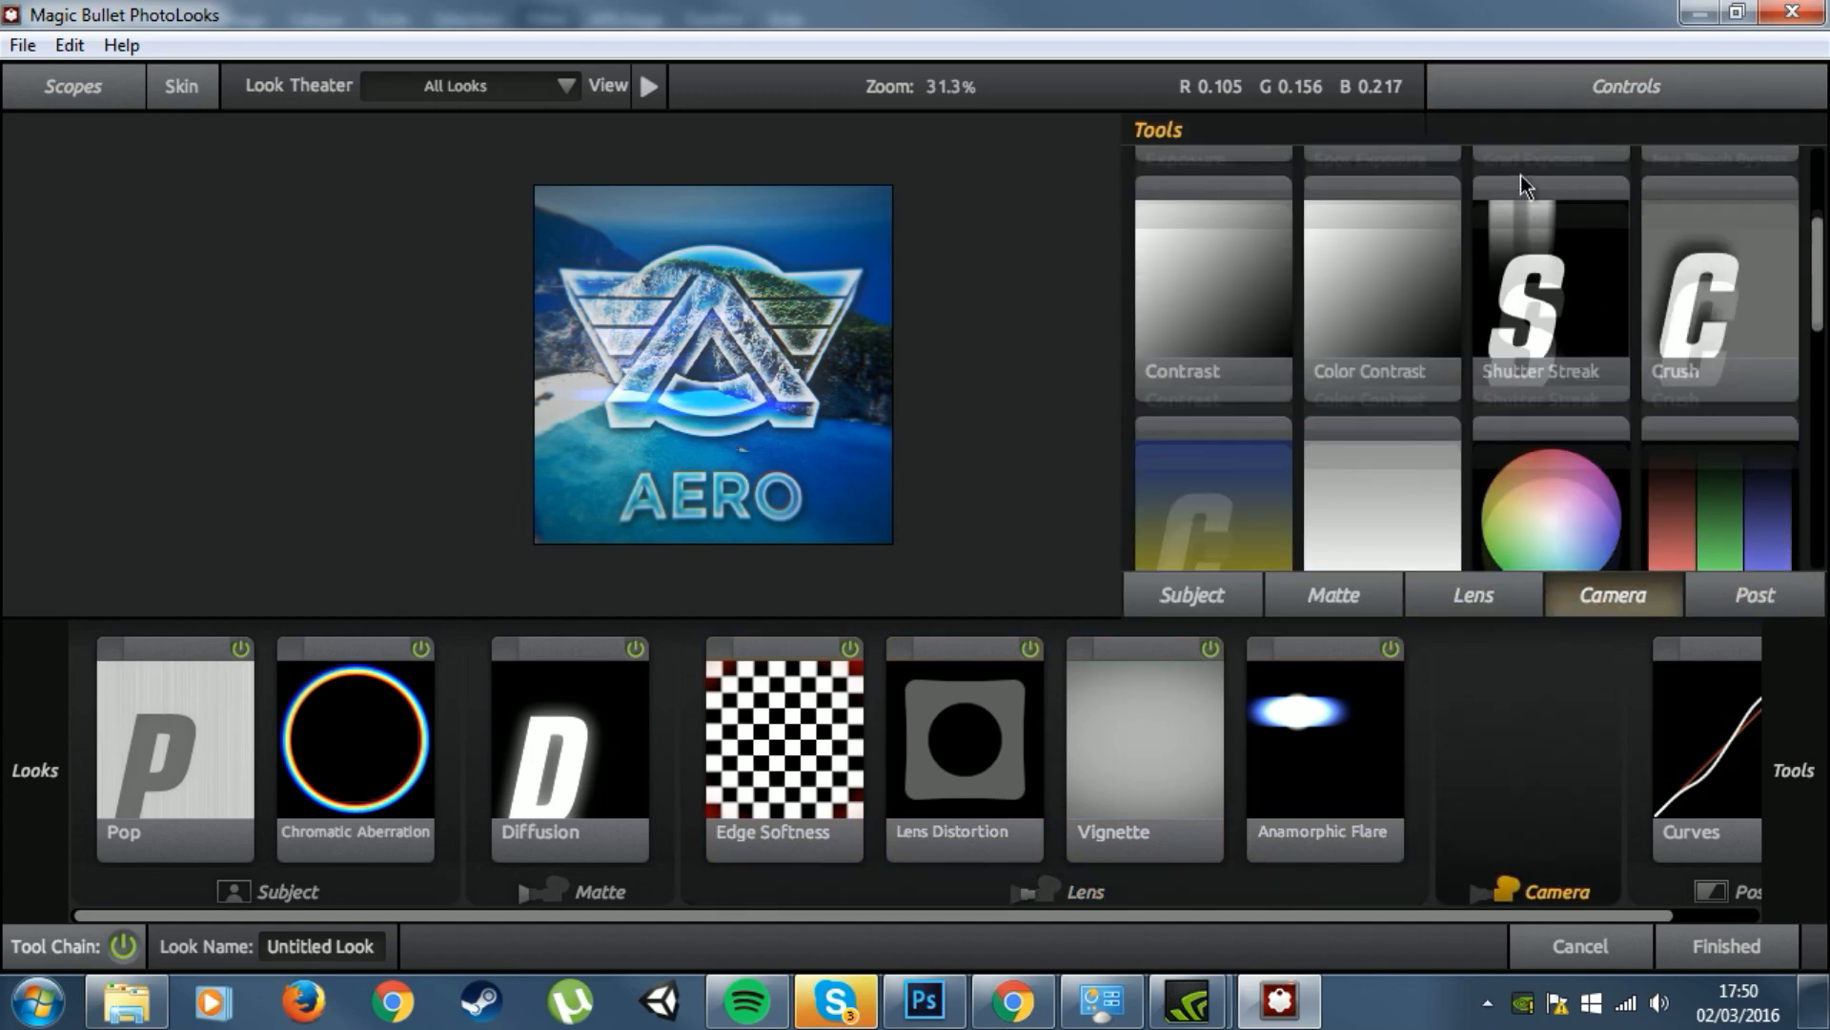
scroll(1521, 191, "down", 10)
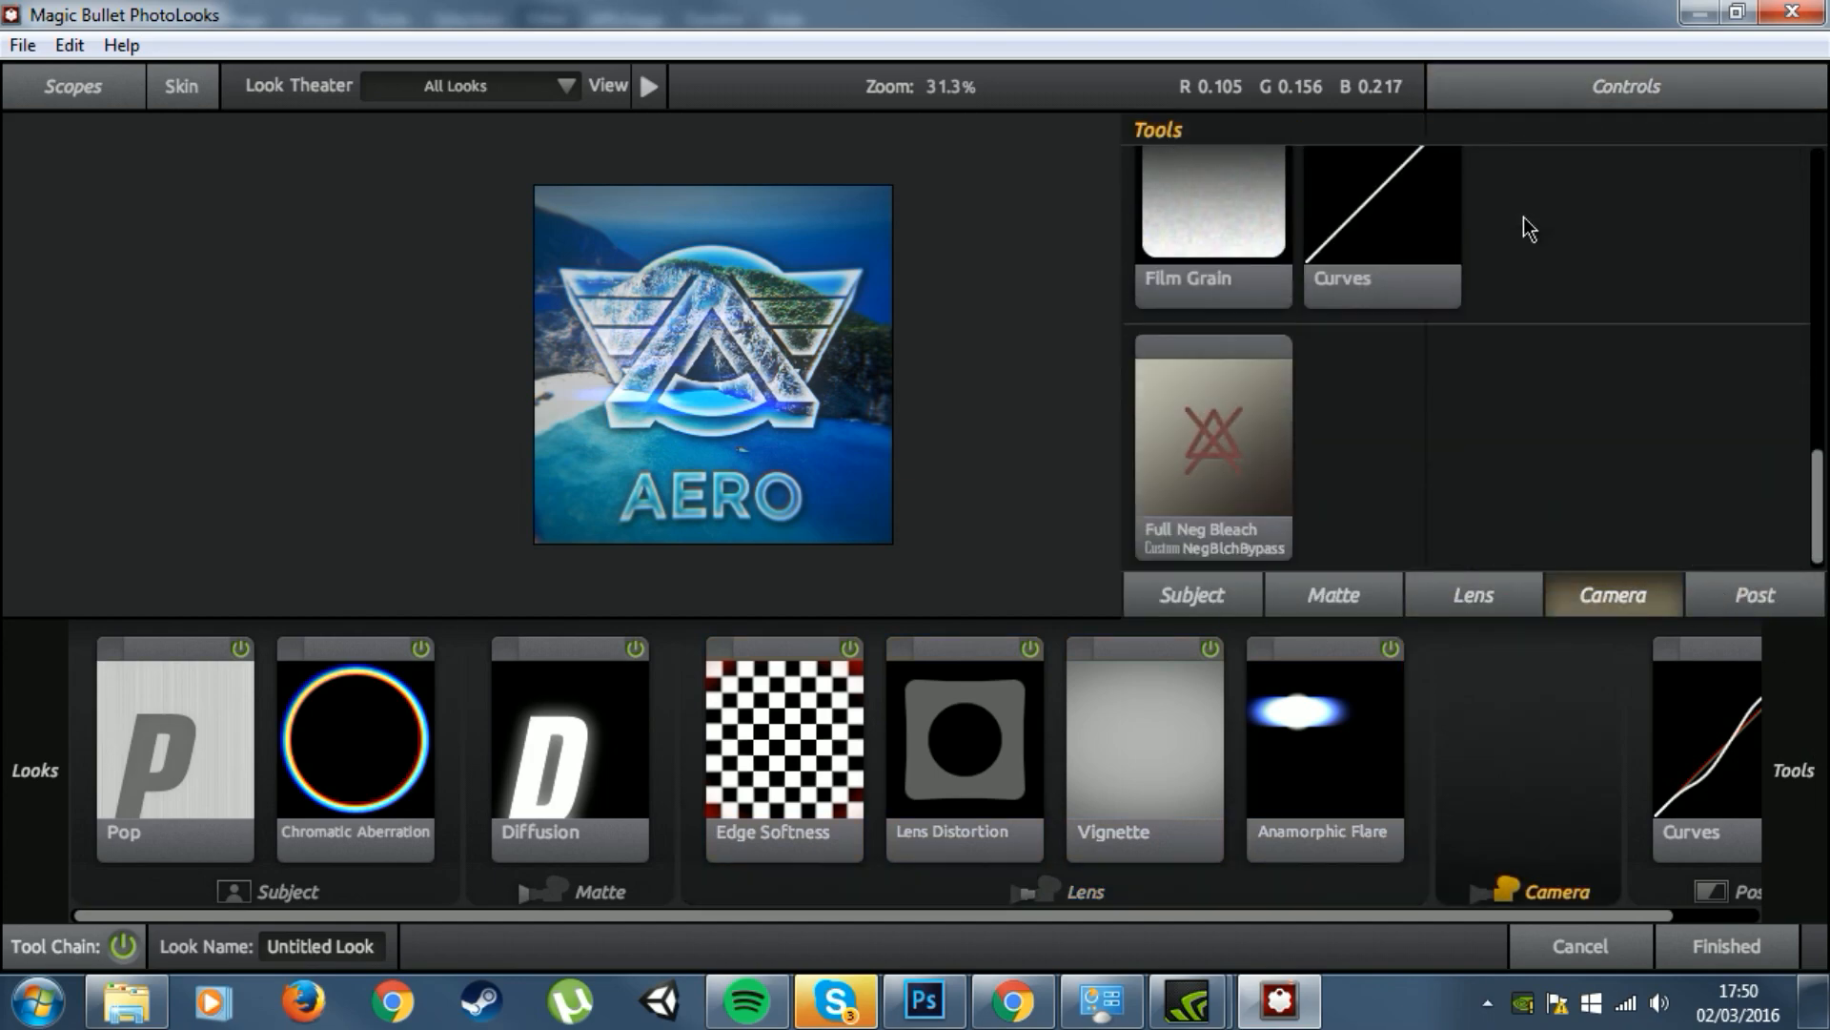
left_click(1492, 585)
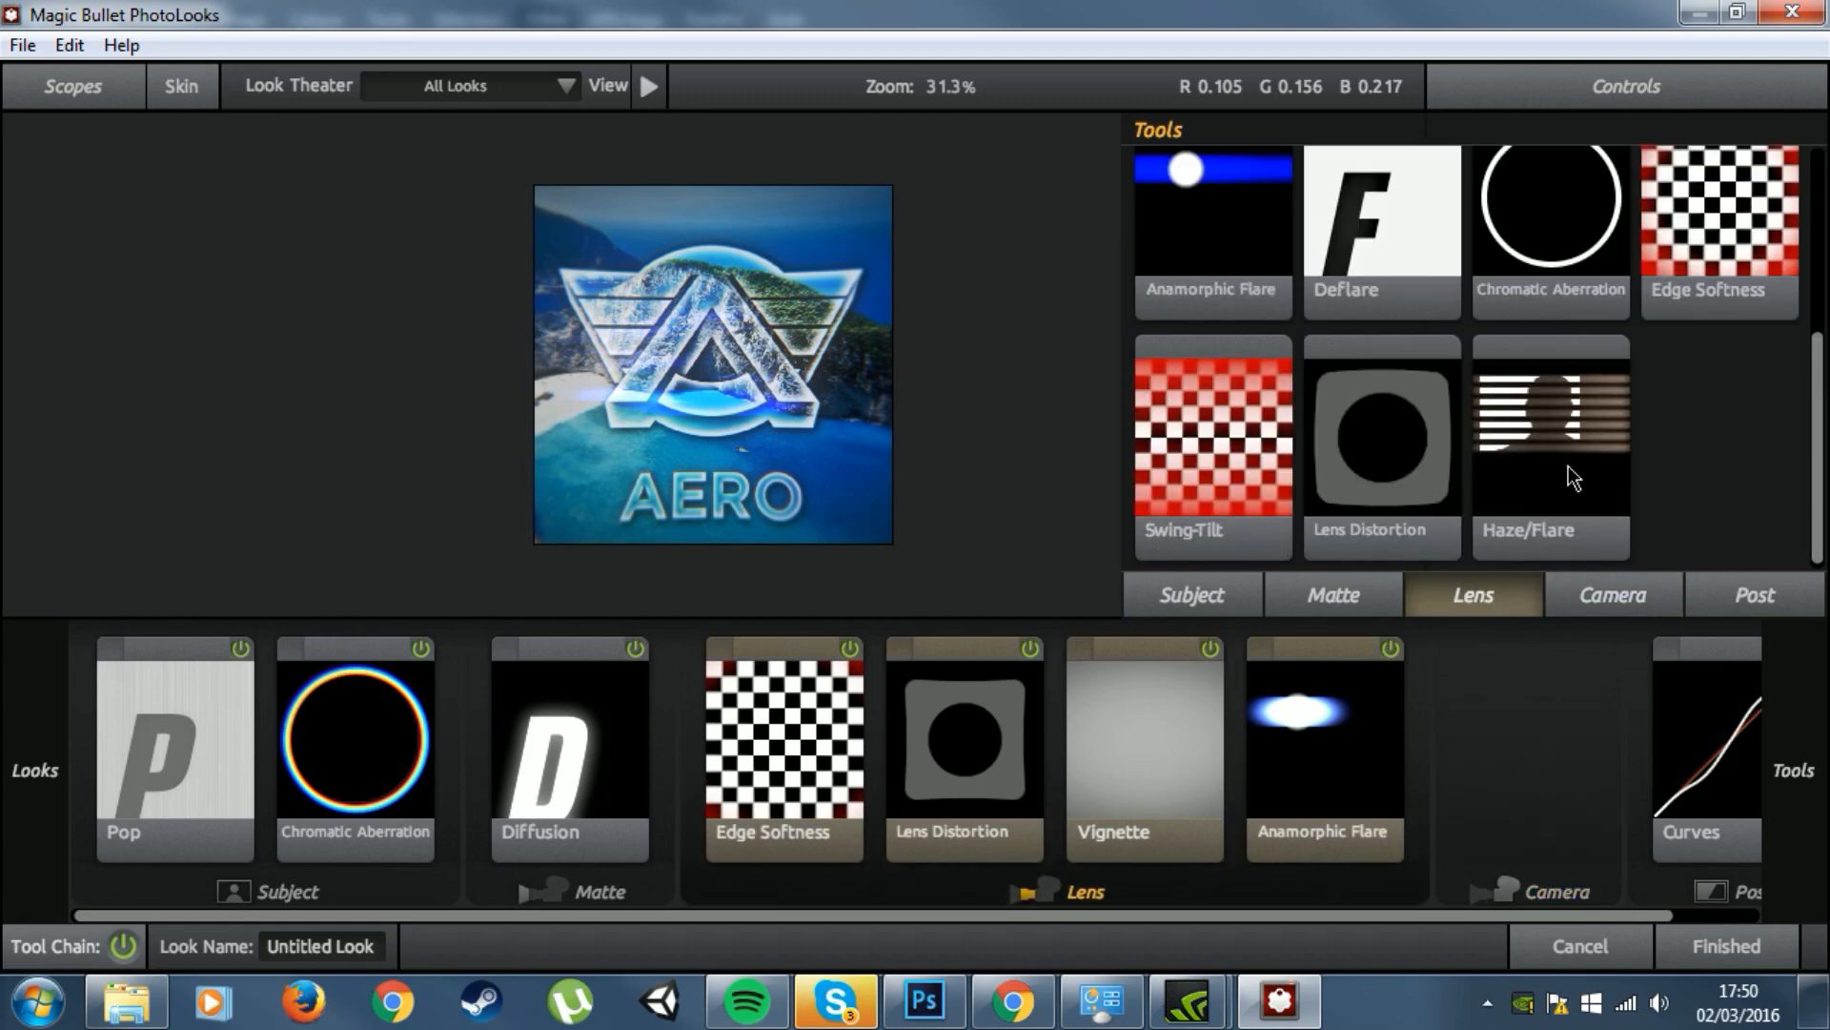
left_click_drag(1552, 443, 1331, 727)
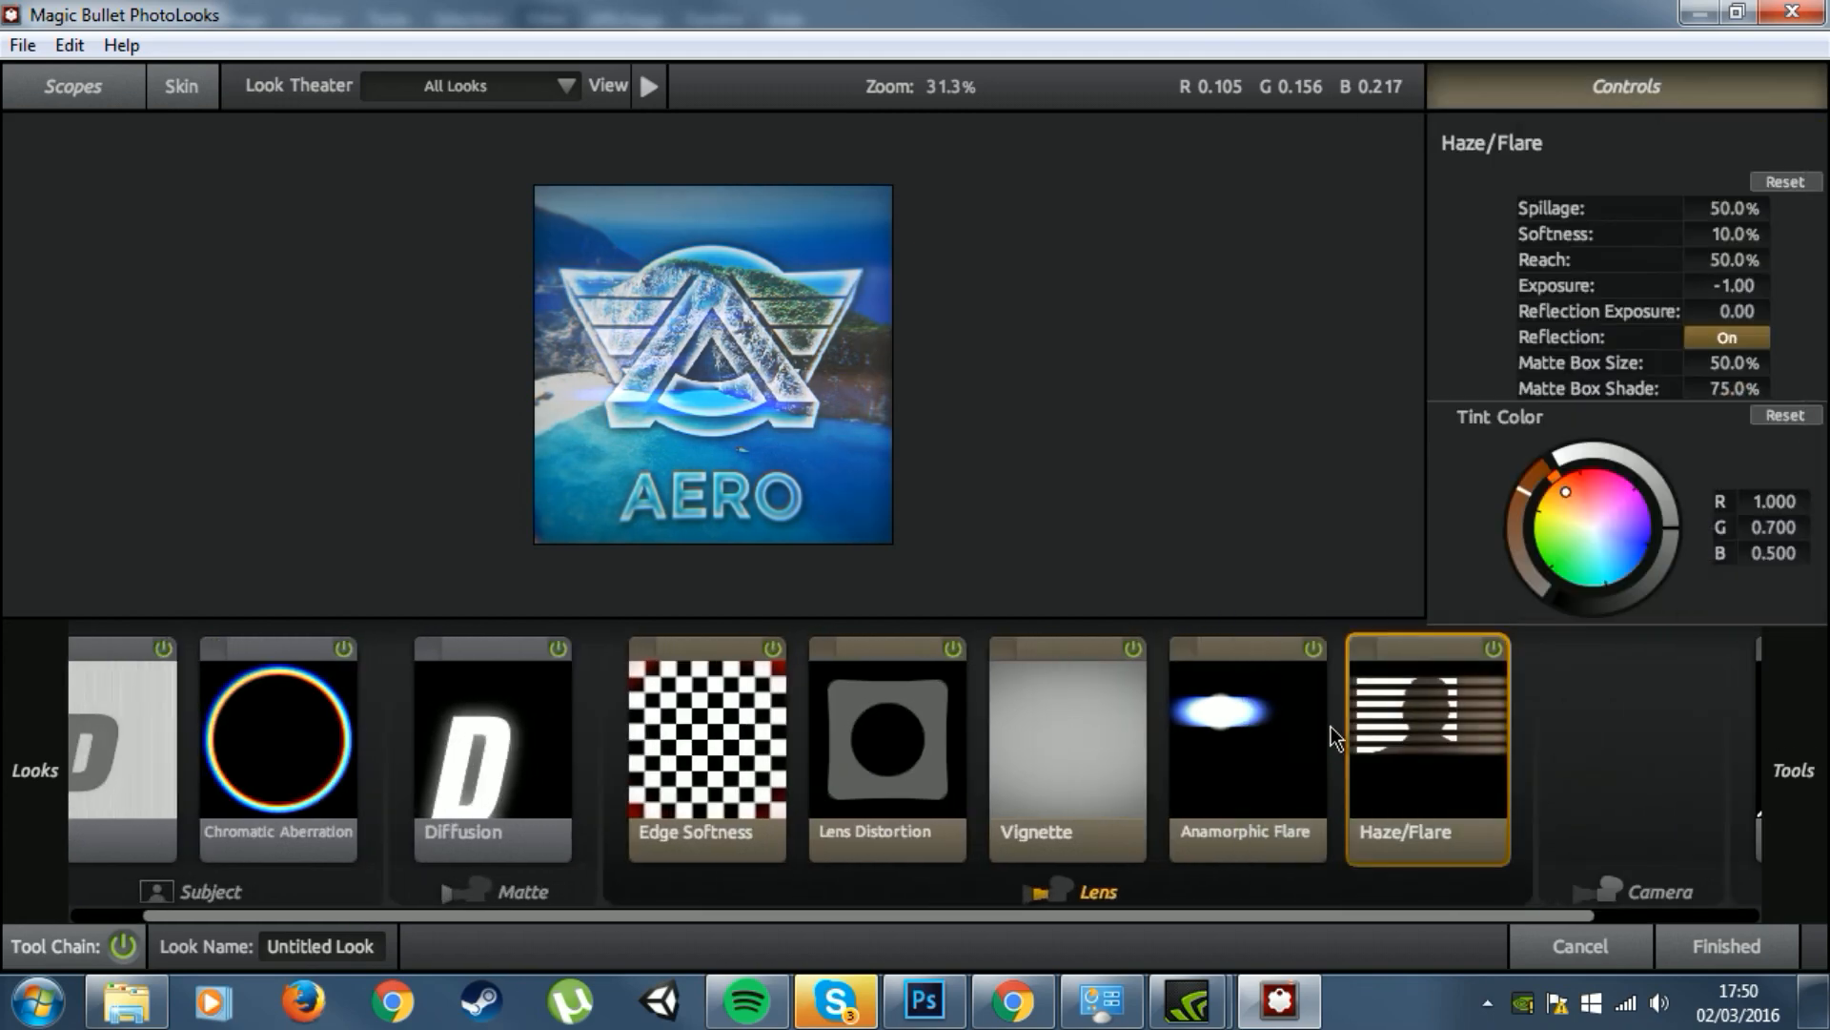
Step: Check Haze/Flare off and on, and set its Tint Color to blue at R 0.358, G 0.393, B 1.000
left_click(1497, 649)
left_click(1497, 648)
mouse_move(1566, 488)
left_mouse_down()
mouse_move(1587, 518)
mouse_move(1649, 536)
mouse_move(1624, 534)
left_mouse_up()
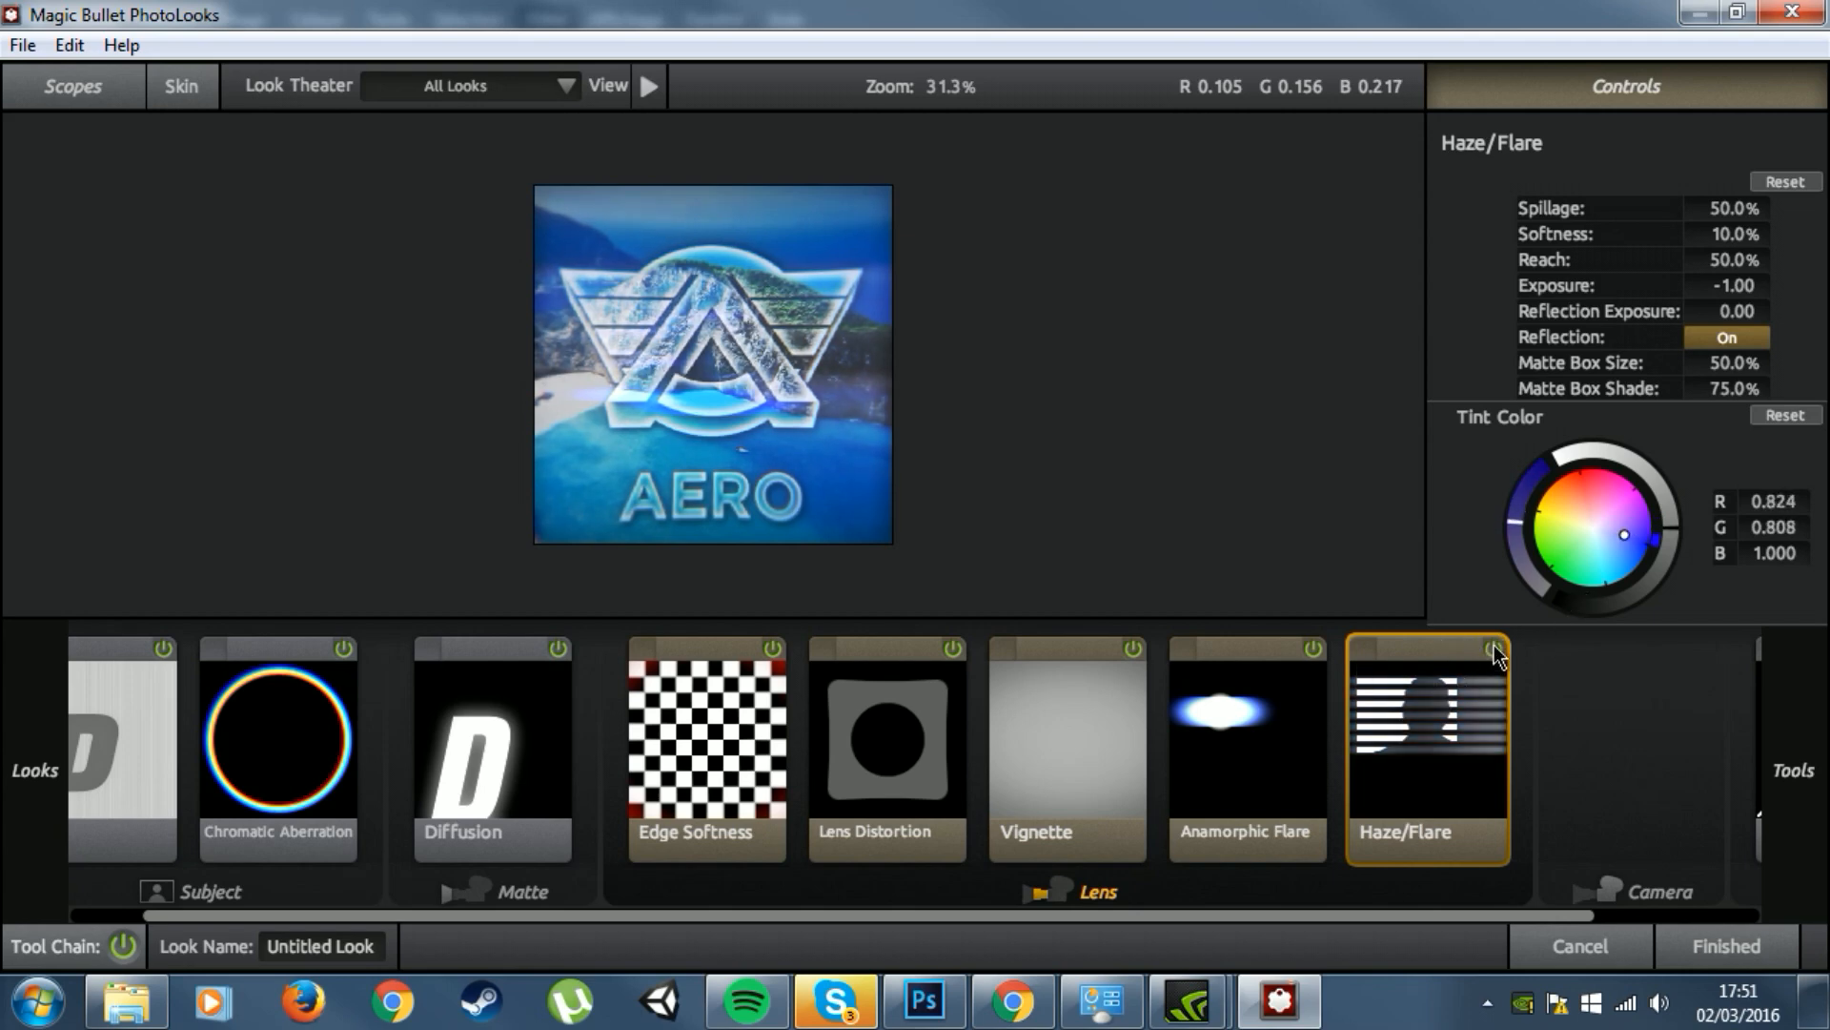
left_click_drag(1642, 539, 1640, 544)
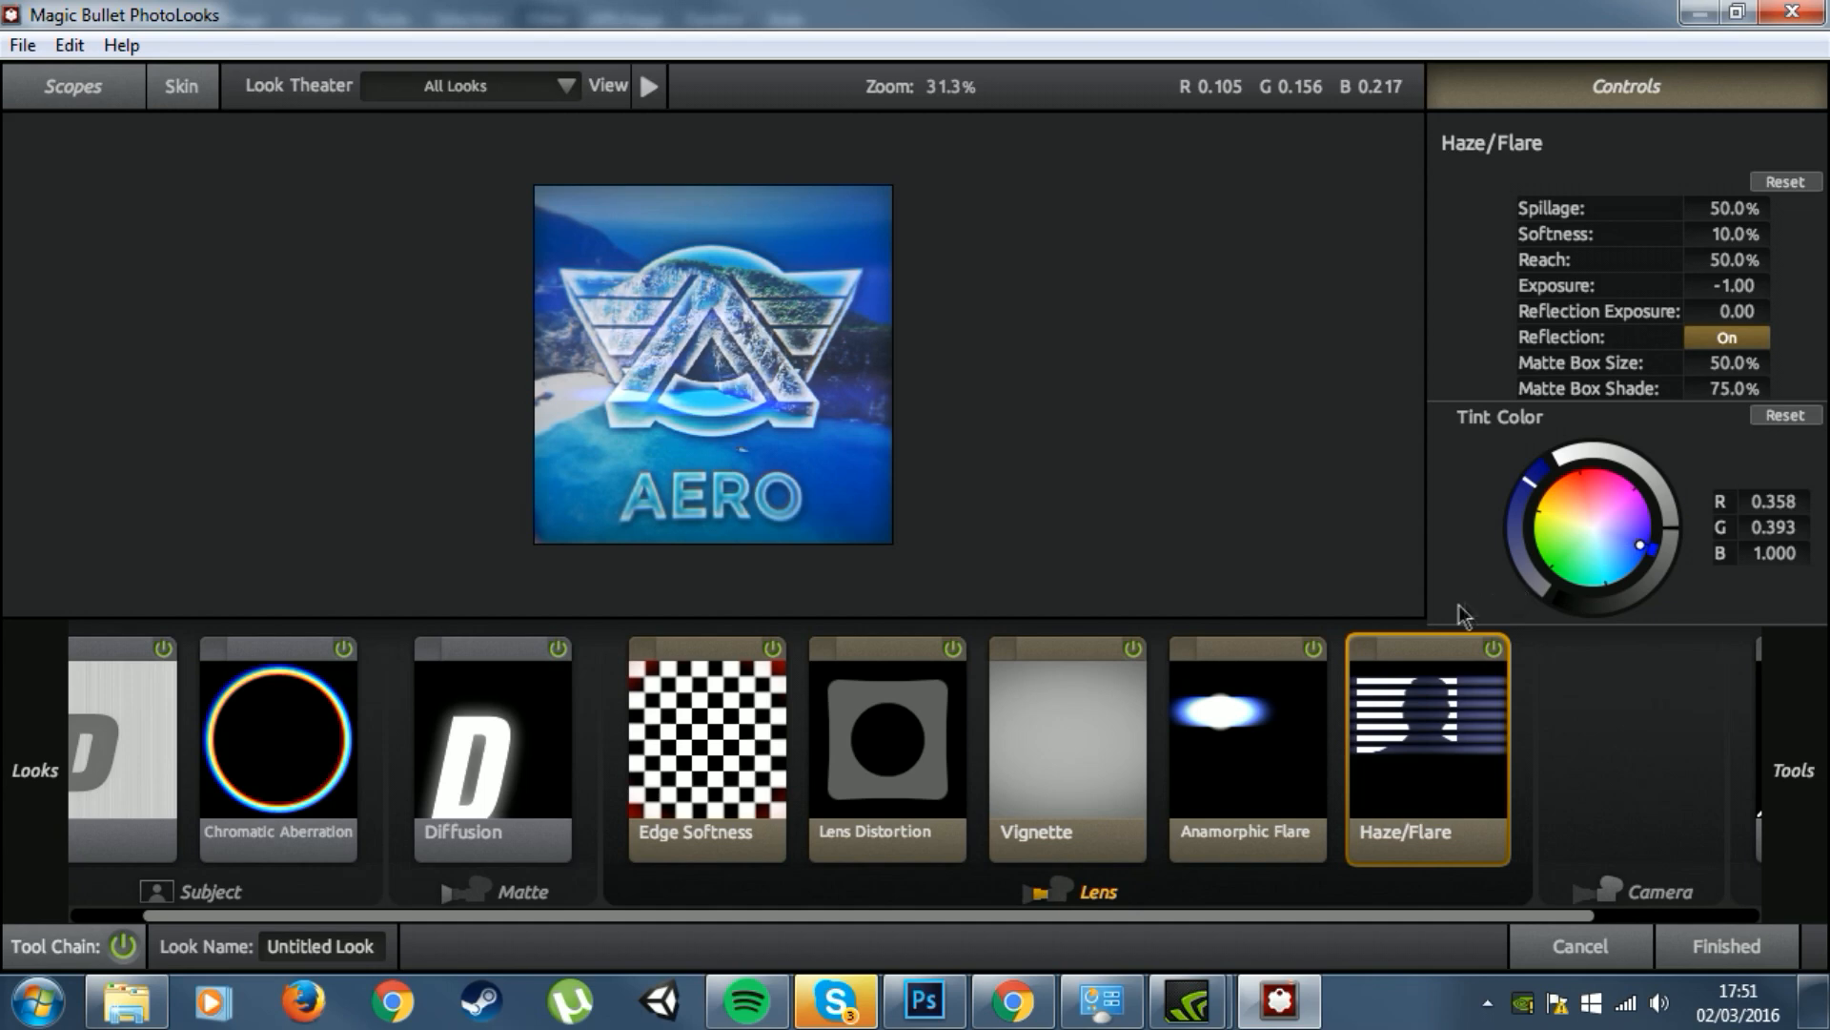
Step: Compare the picture with the blue Haze/Flare off and on, and delete Haze/Flare from the tool chain
left_click(1495, 648)
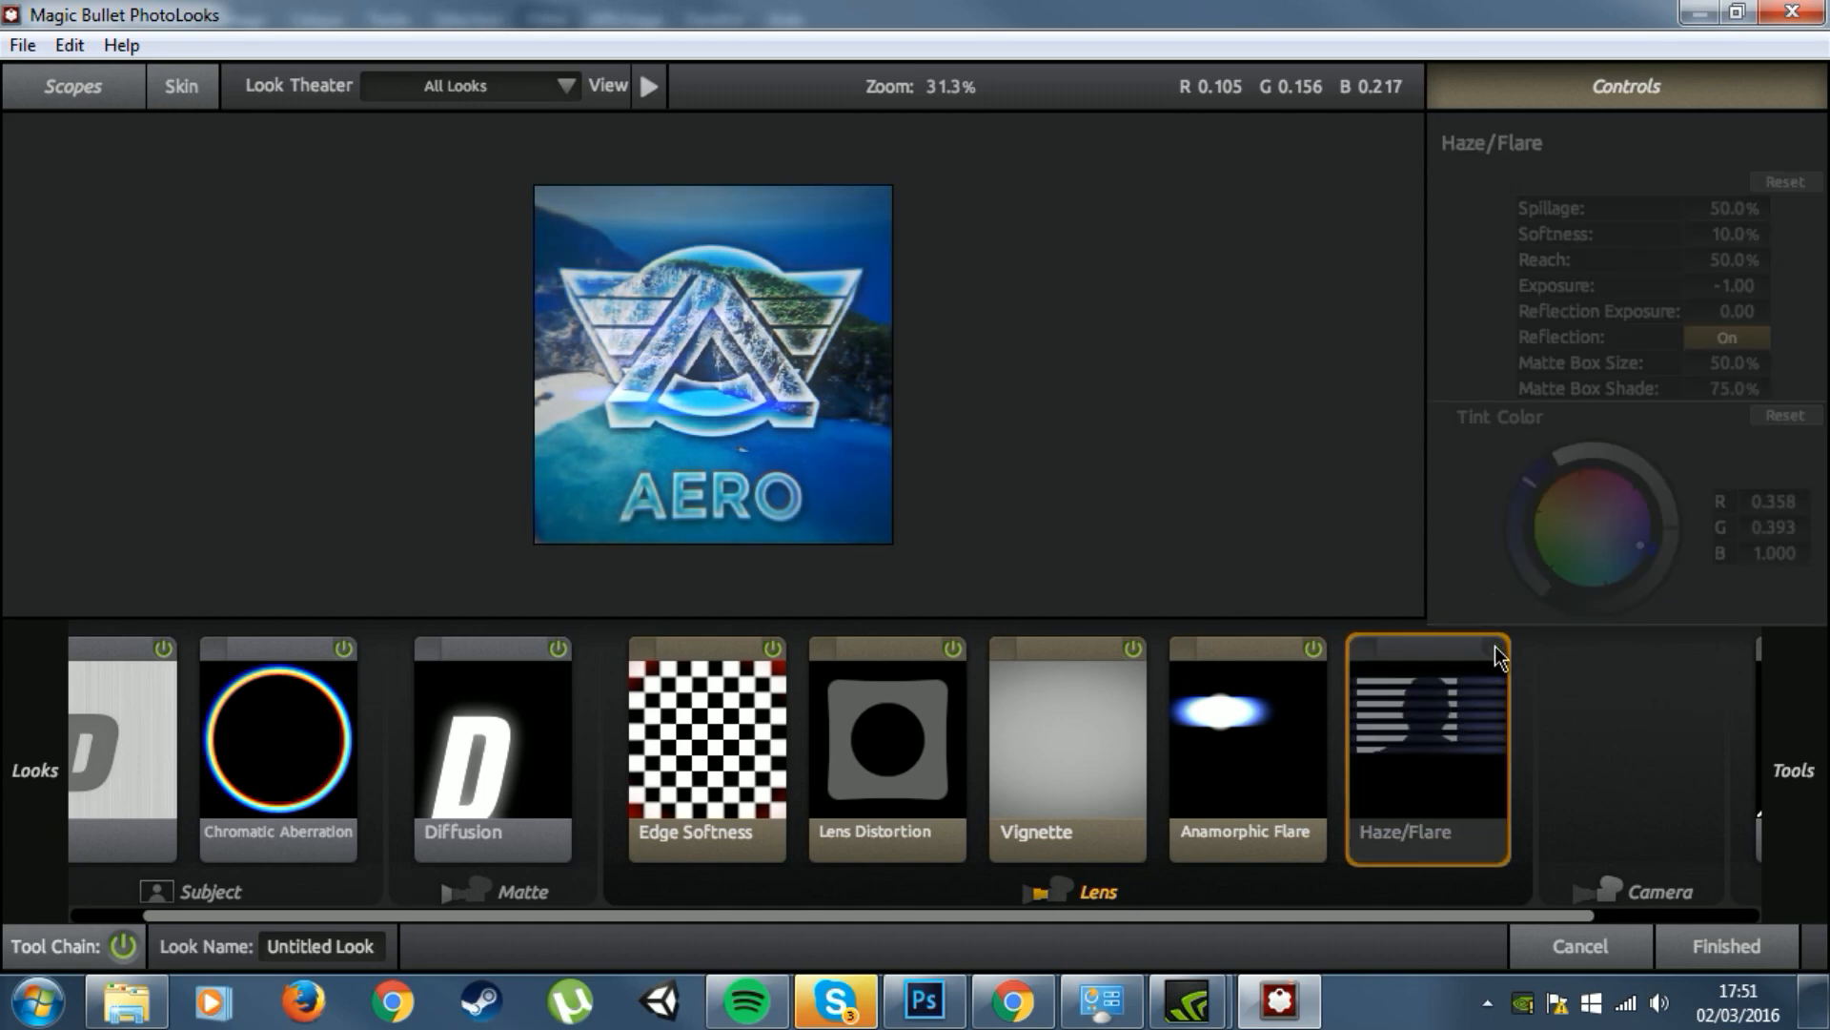
left_click(1495, 649)
left_click(1497, 652)
left_click(1495, 650)
left_click(1495, 650)
key("Delete")
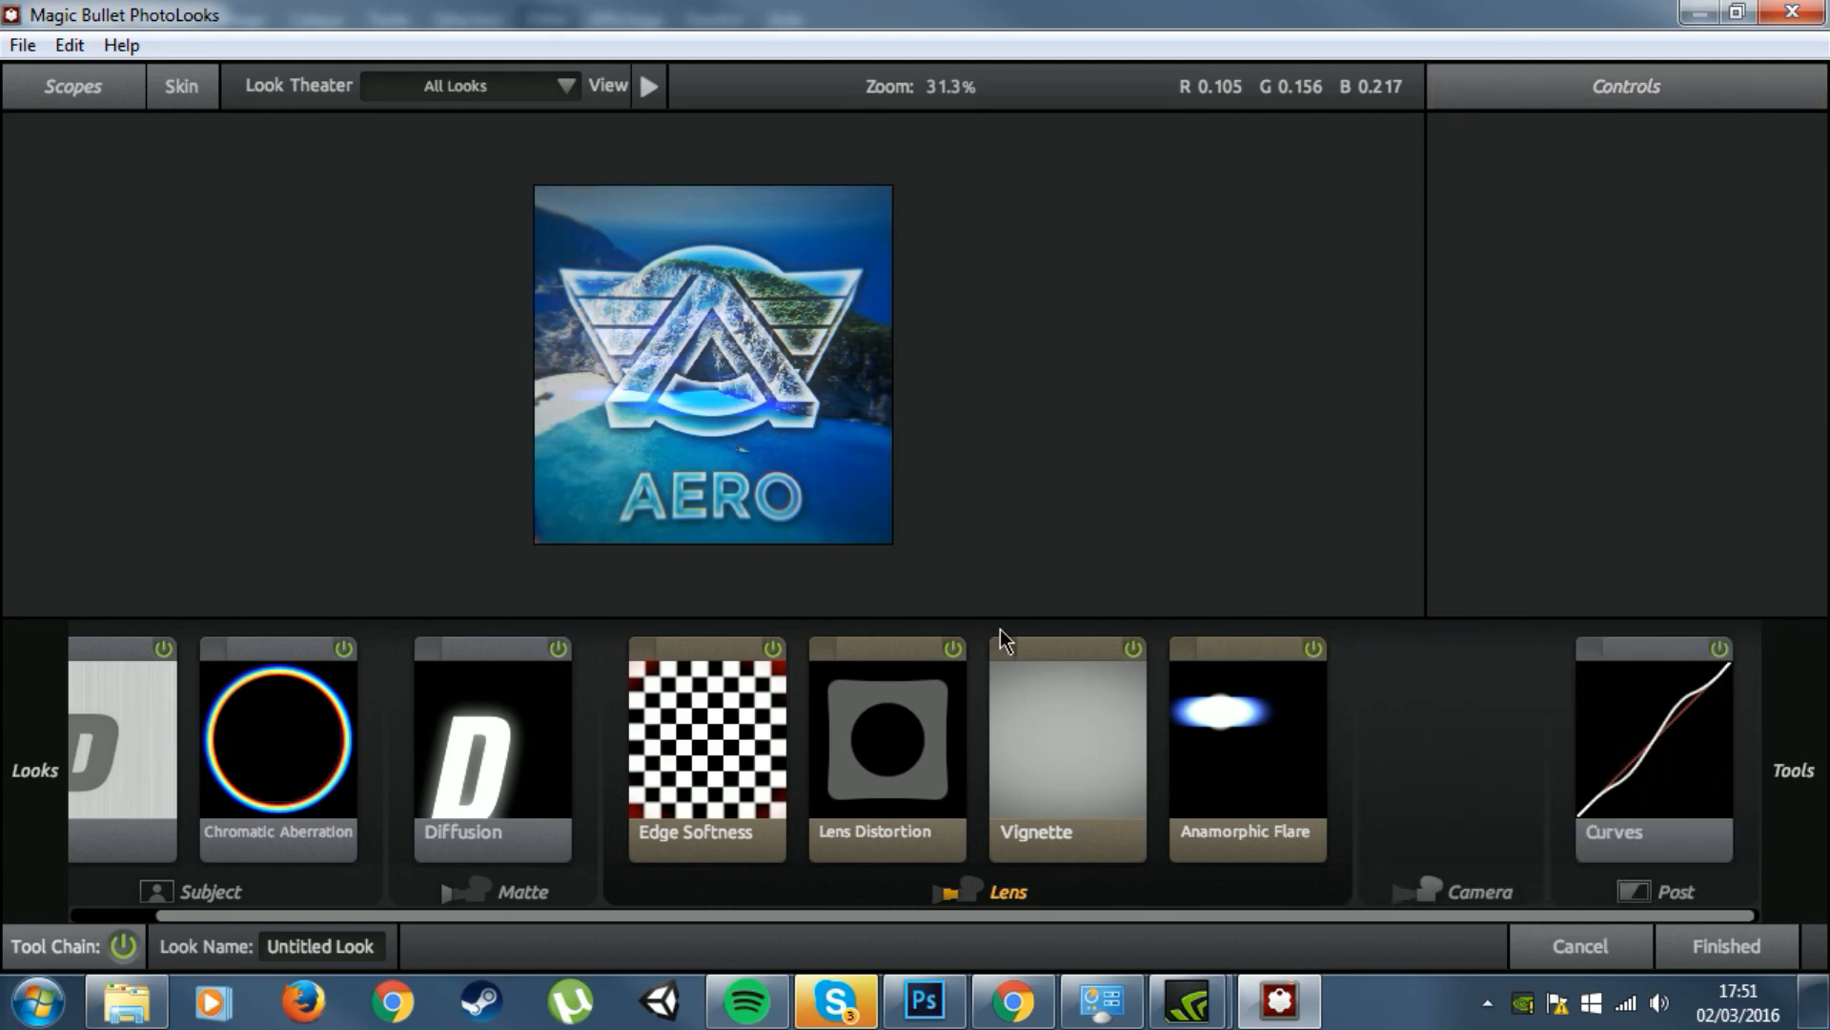
Step: Switch off every tool in the chain one by one, from Curves back to Pop, to view the unprocessed picture
left_click(1721, 656)
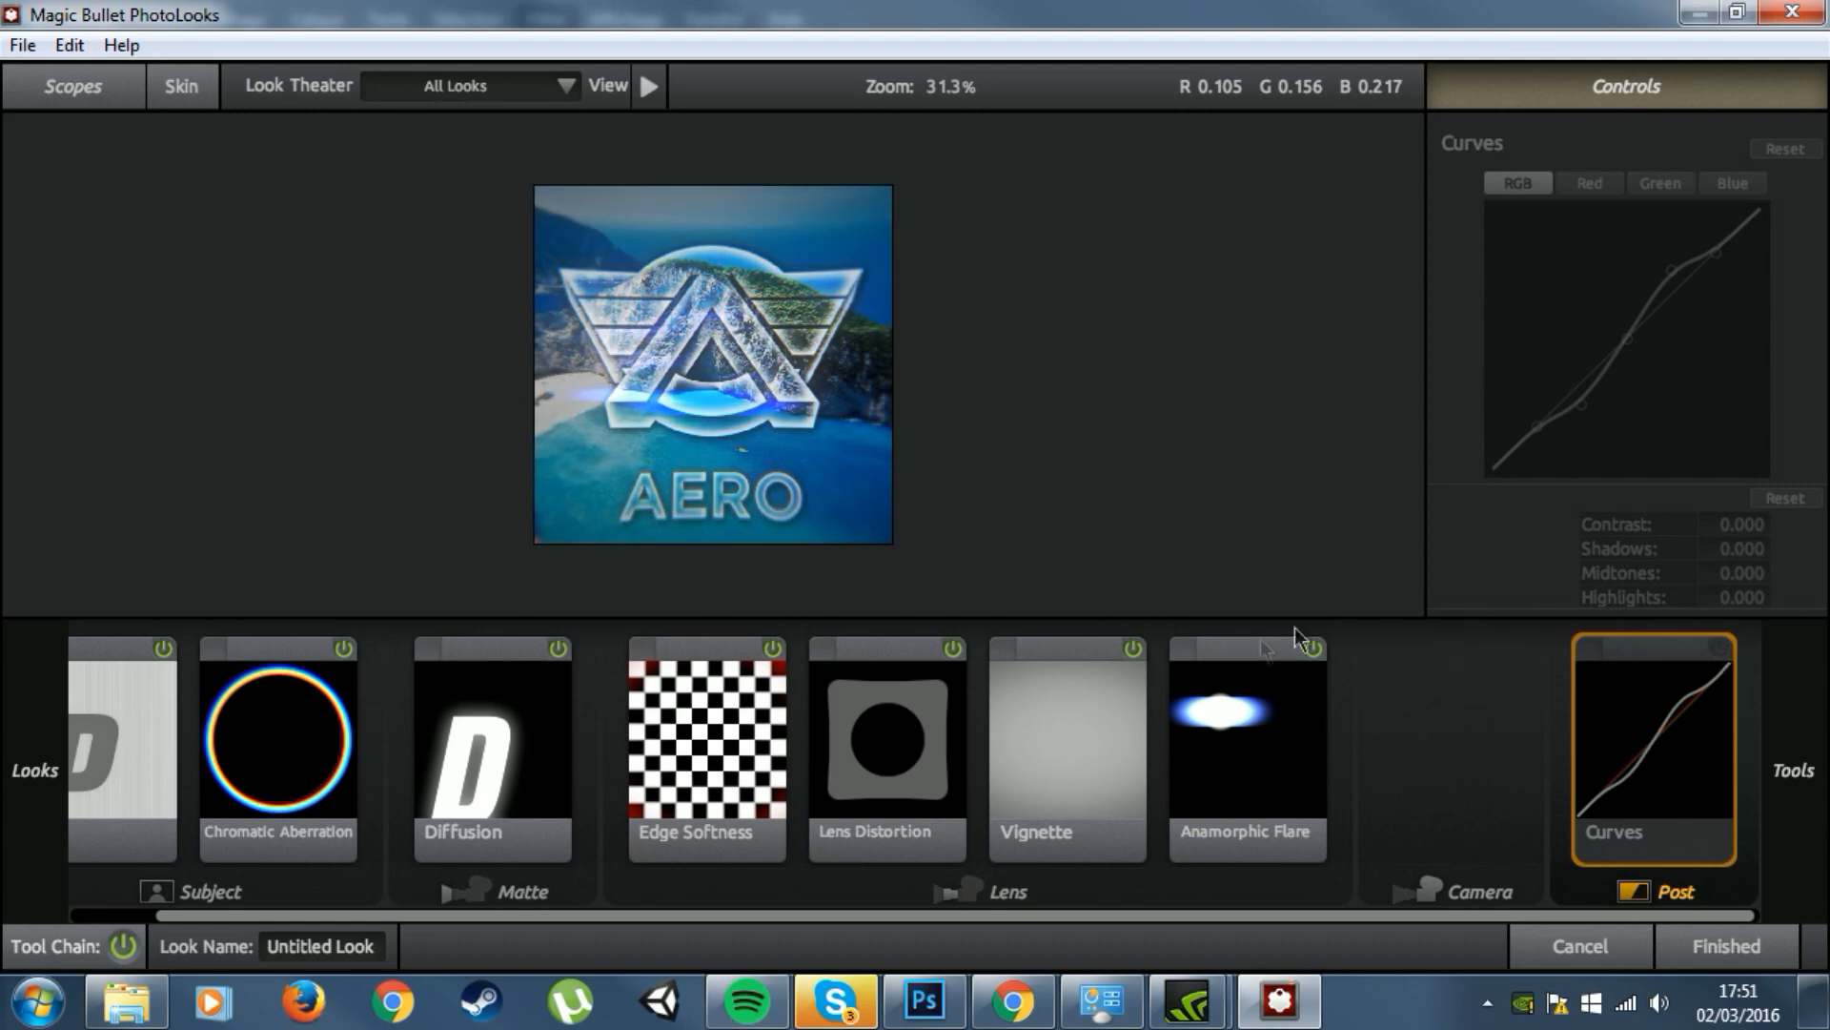
left_click(1313, 652)
left_click(1133, 651)
left_click(952, 648)
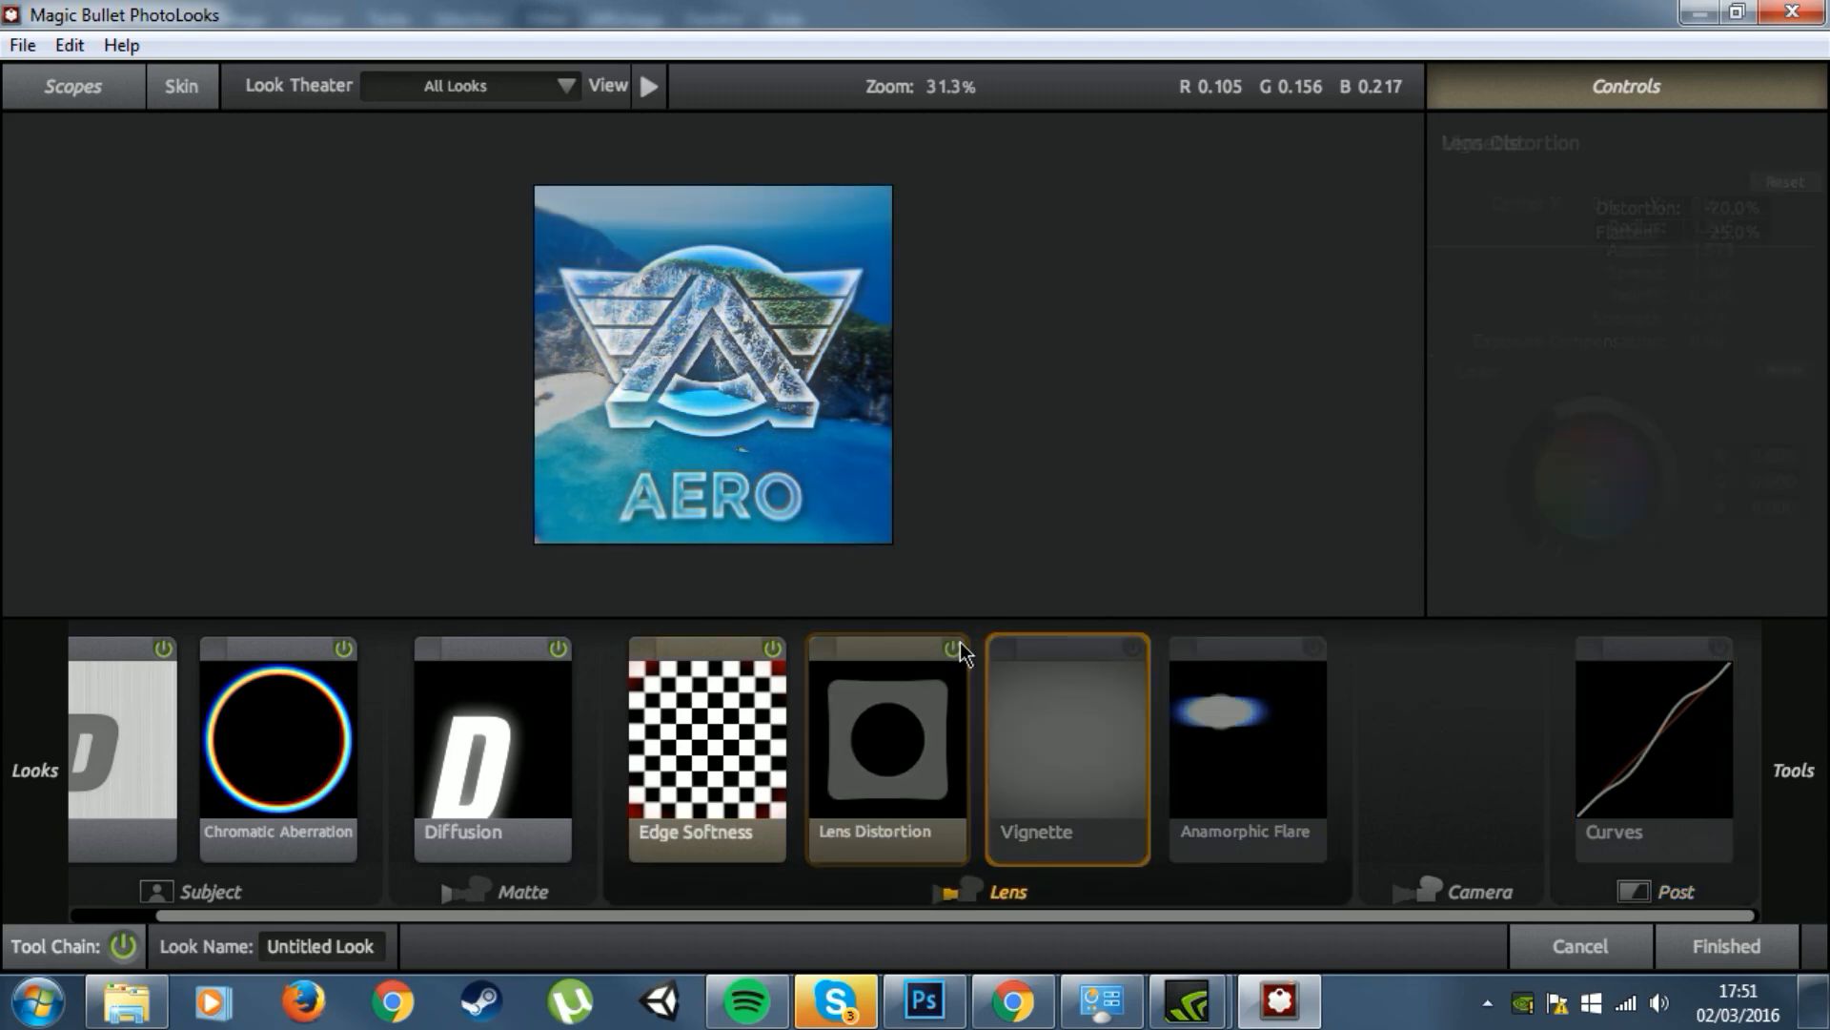
left_click(772, 648)
left_click(559, 650)
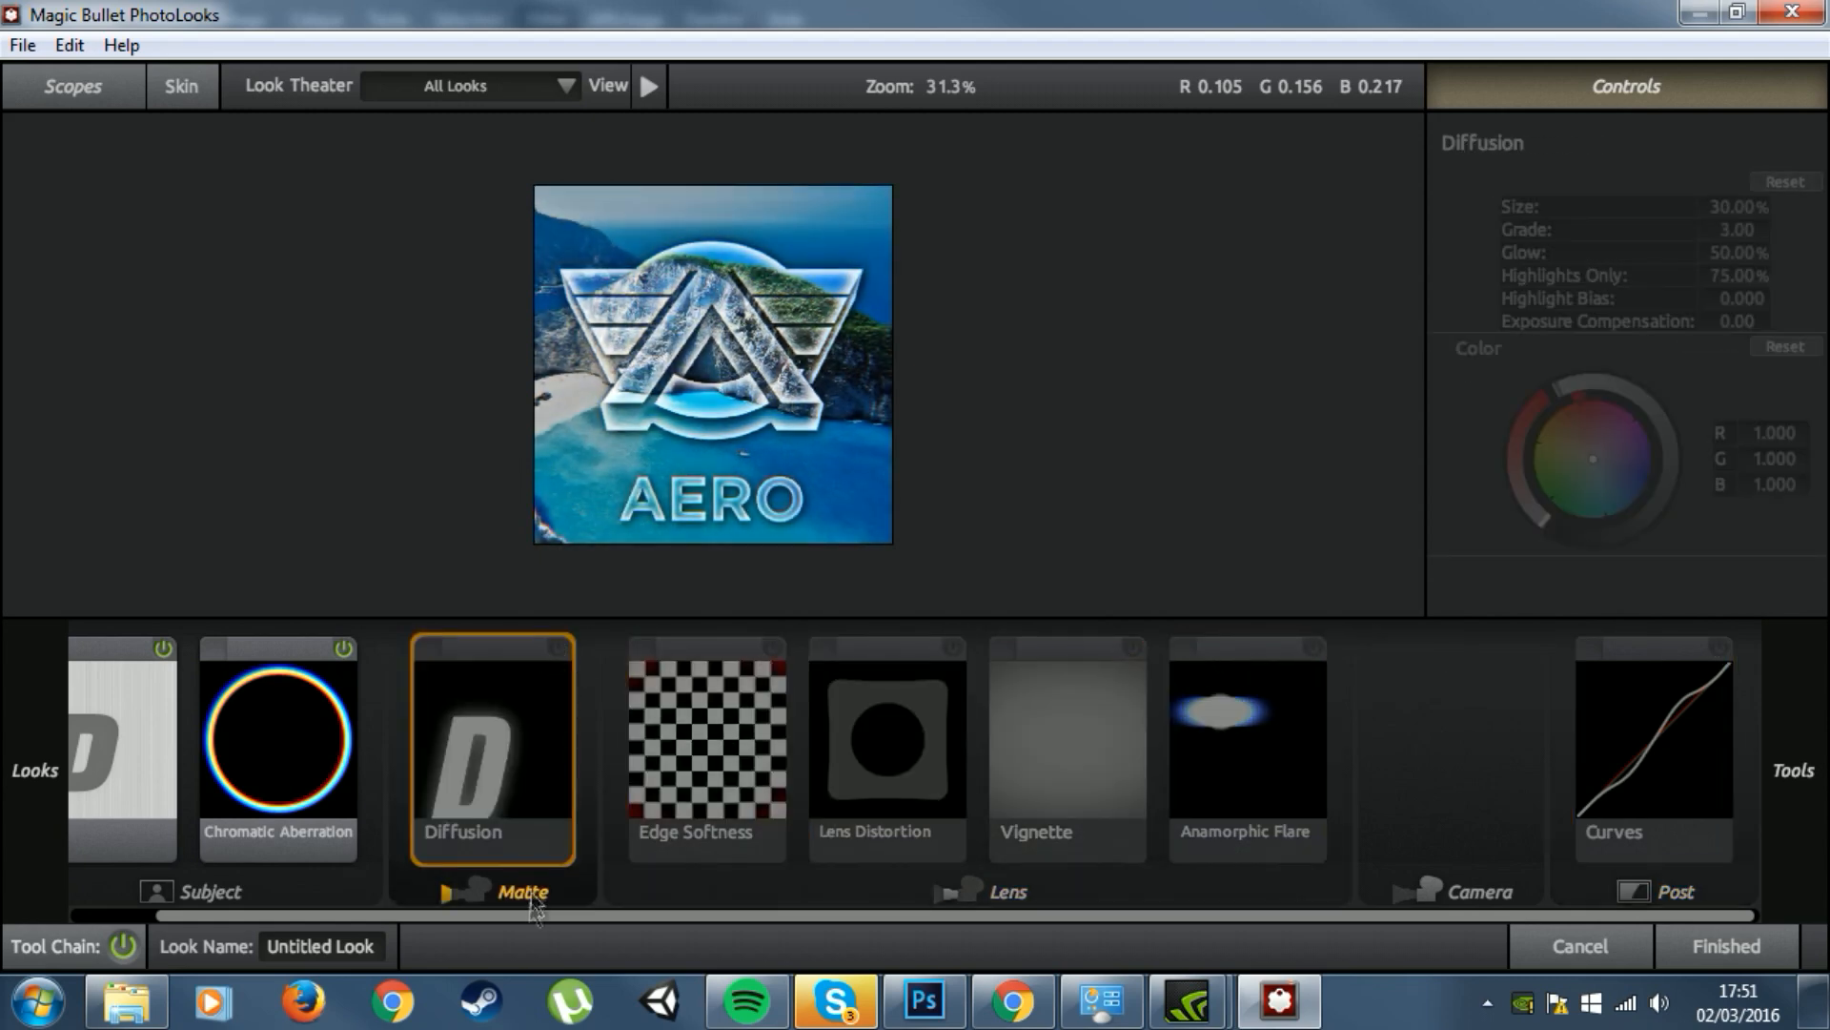
left_click_drag(509, 917, 431, 917)
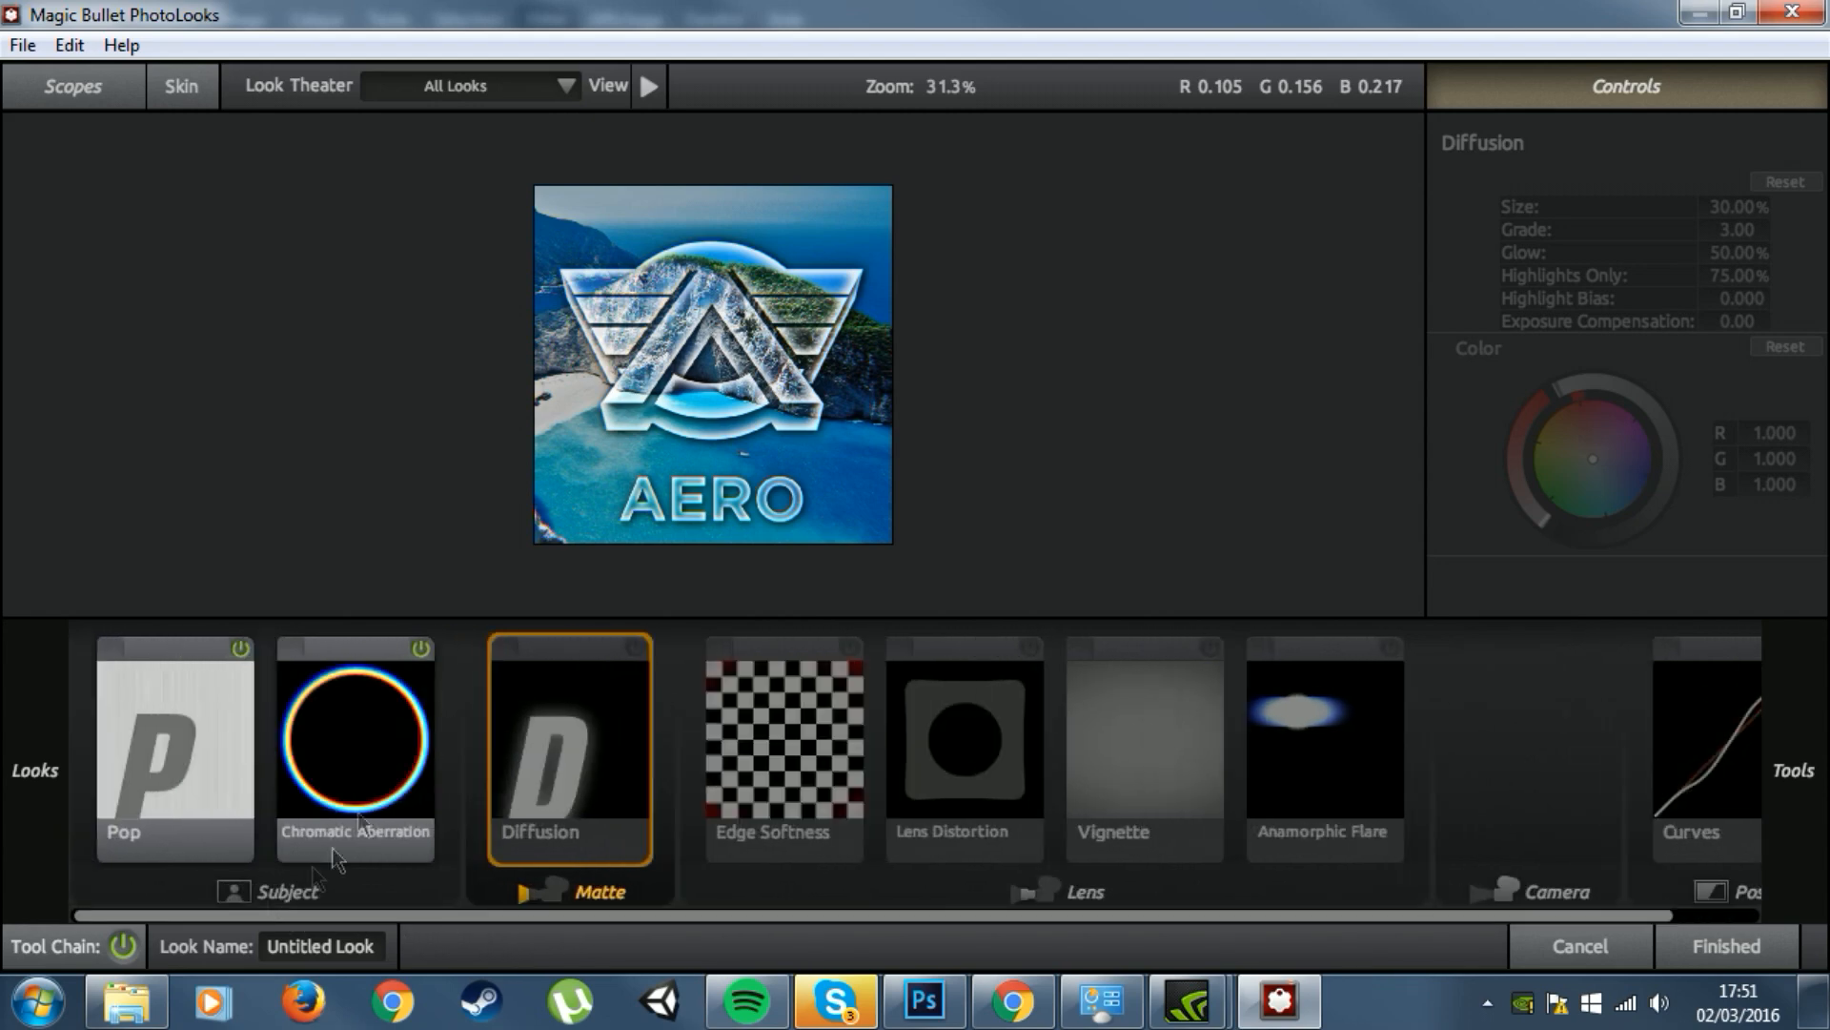
left_click(420, 650)
left_click(249, 645)
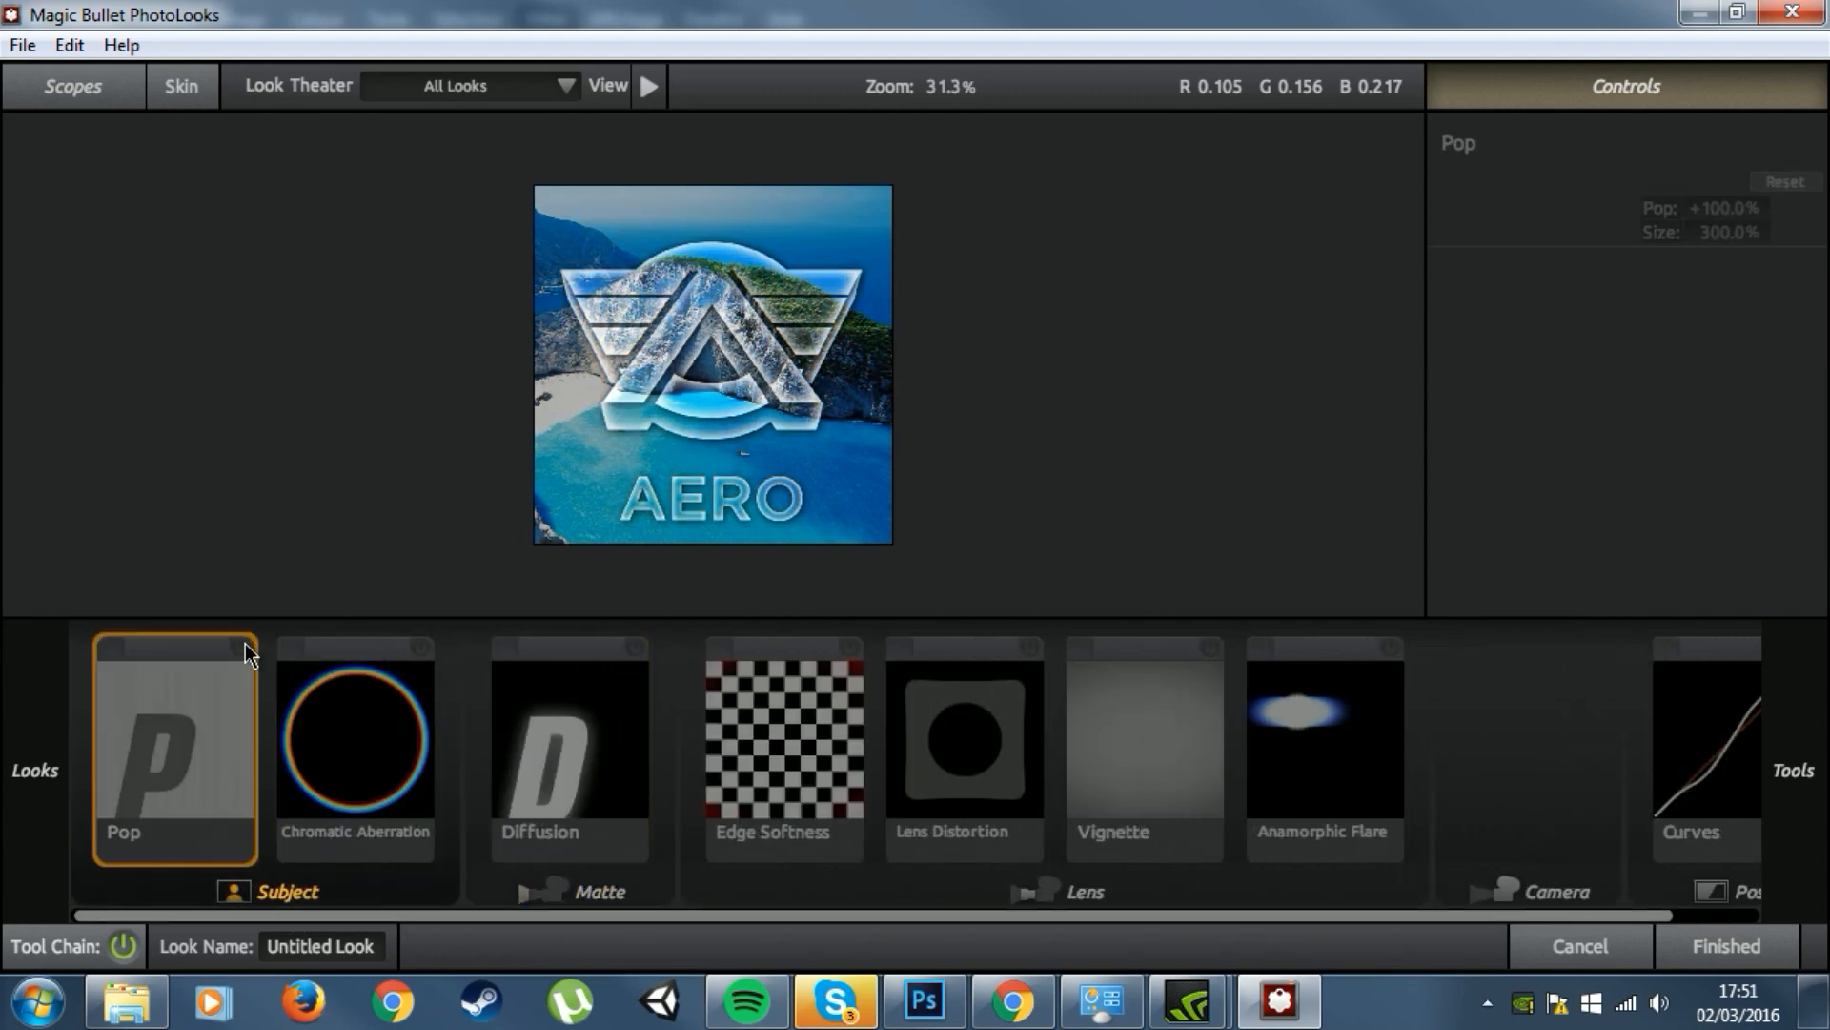
Step: Switch the tools back on one at a time, from Pop through to Curves, reviewing each tool's settings and effect
left_click(243, 650)
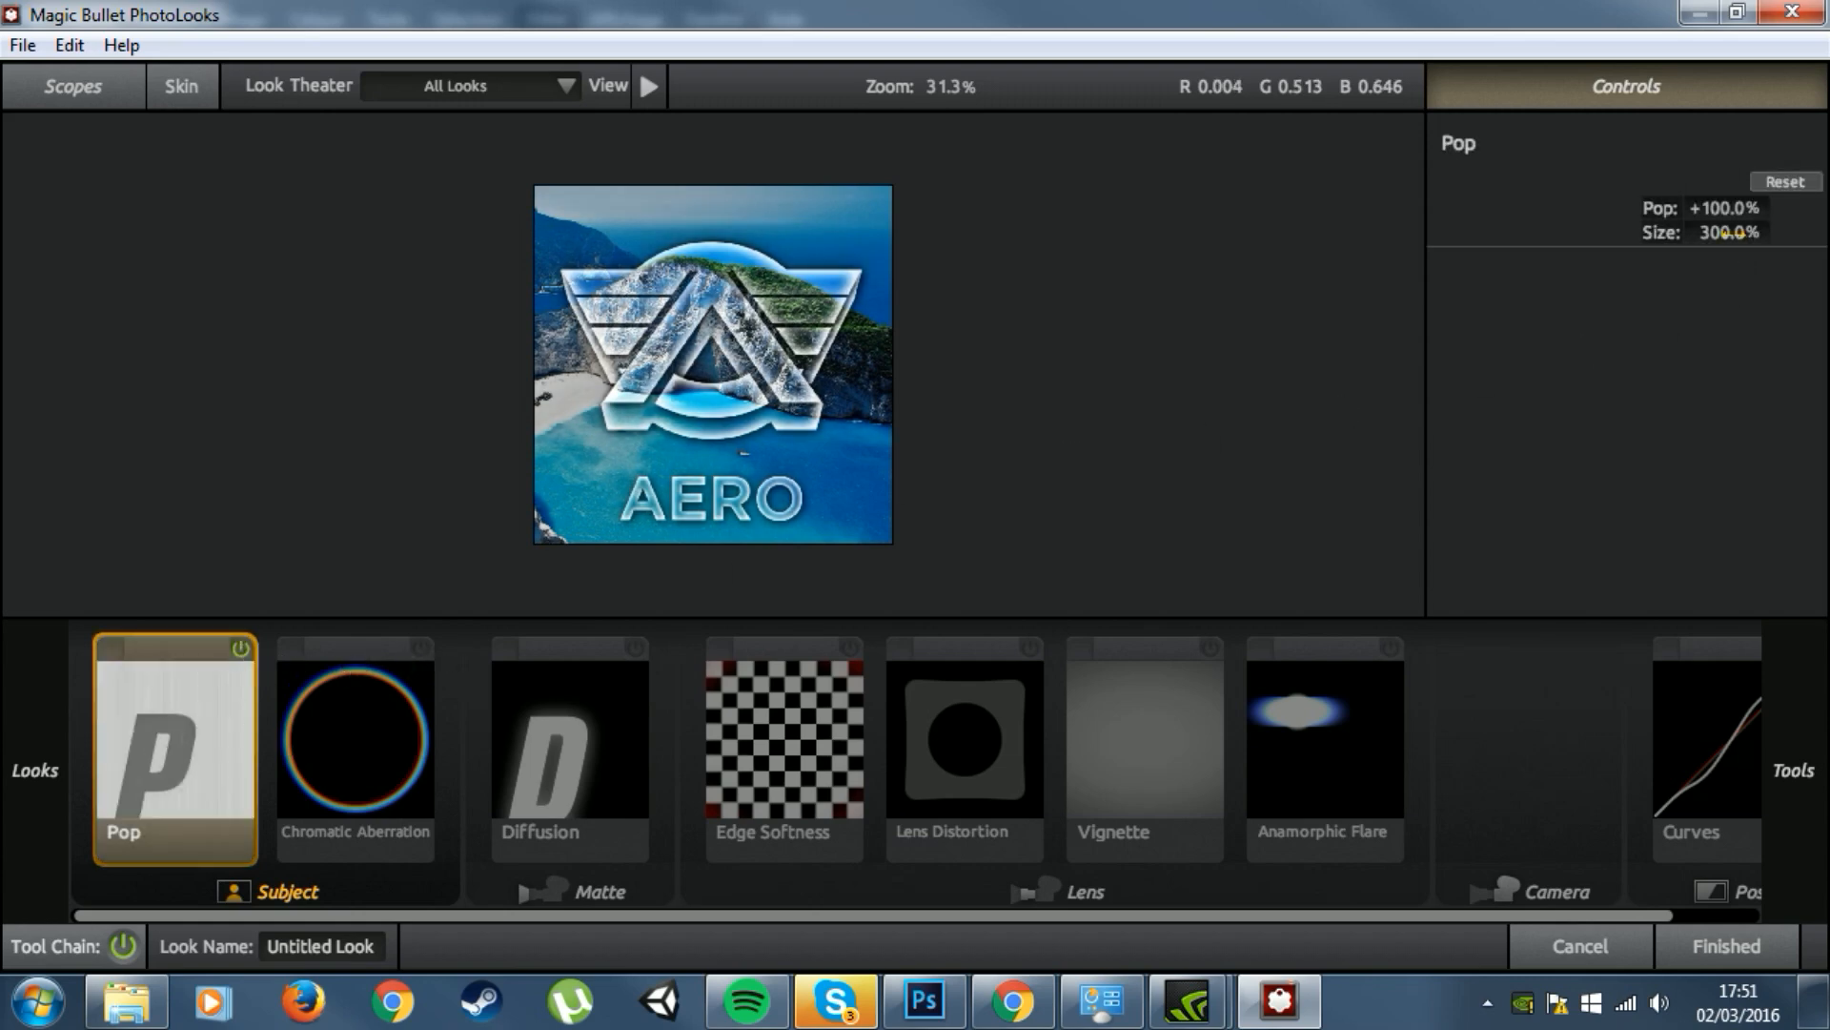
left_click(419, 648)
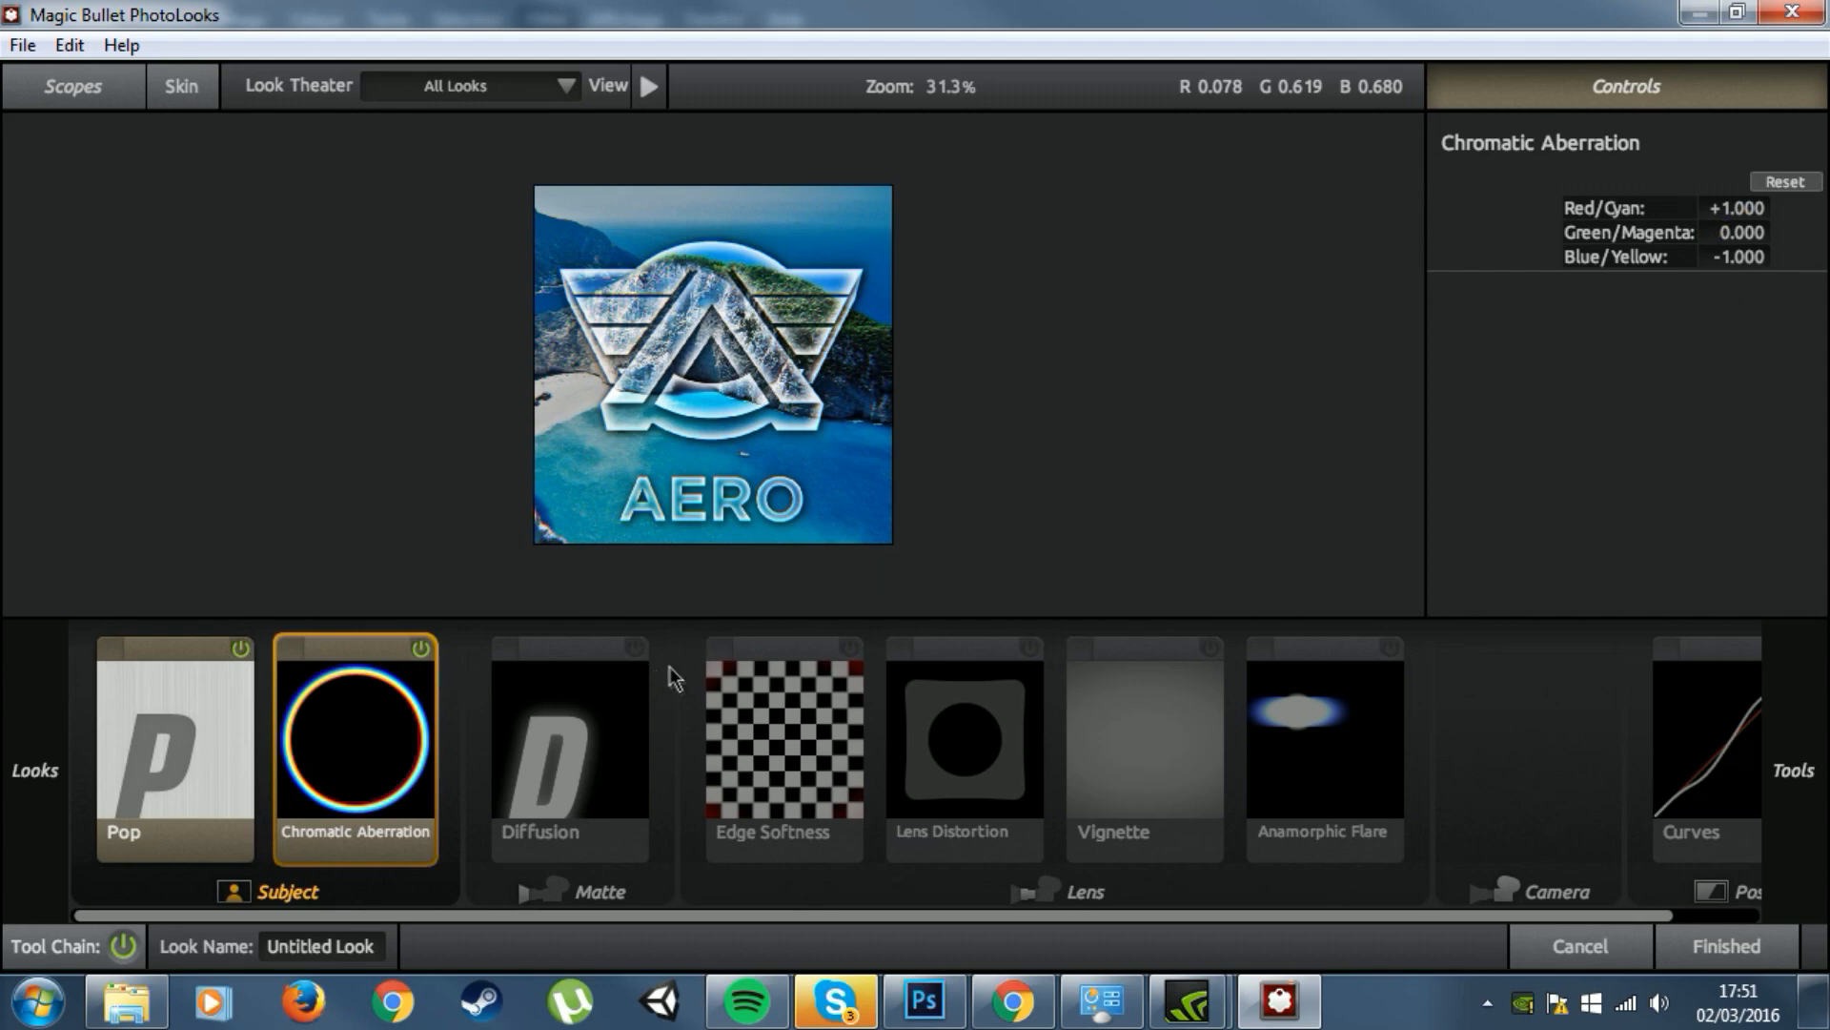
left_click(637, 652)
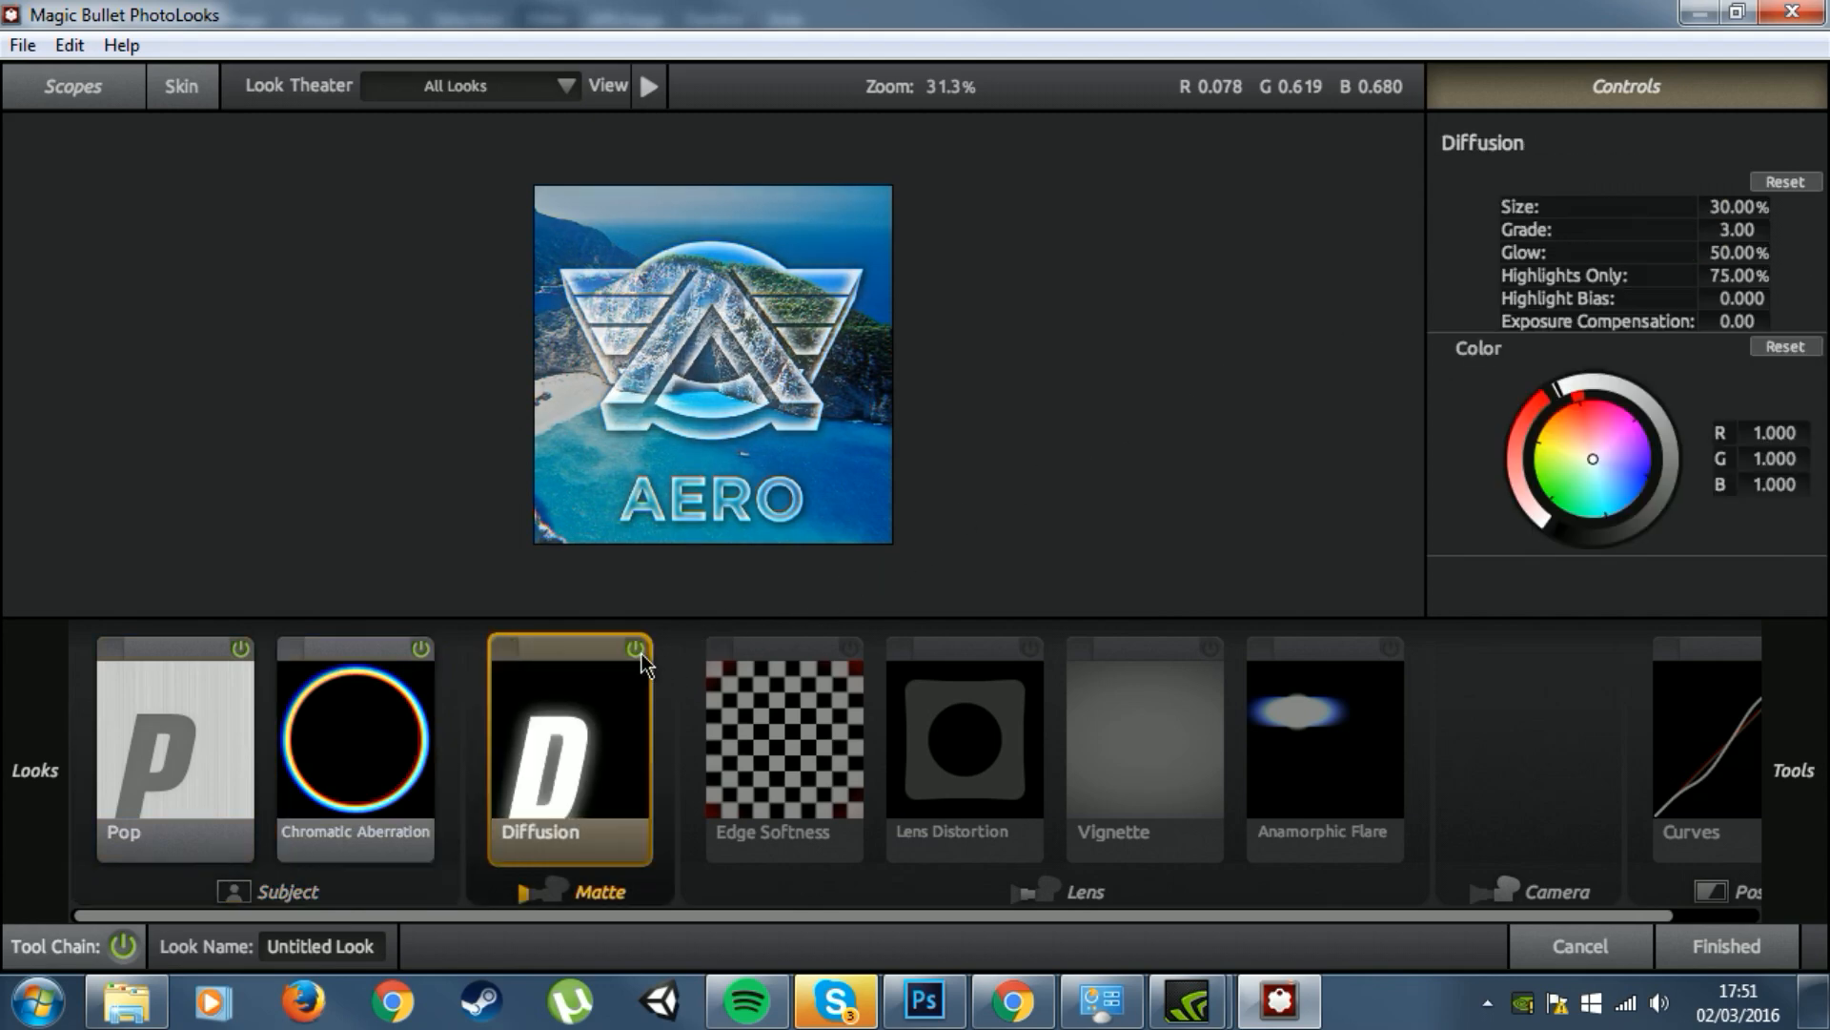
left_click(851, 650)
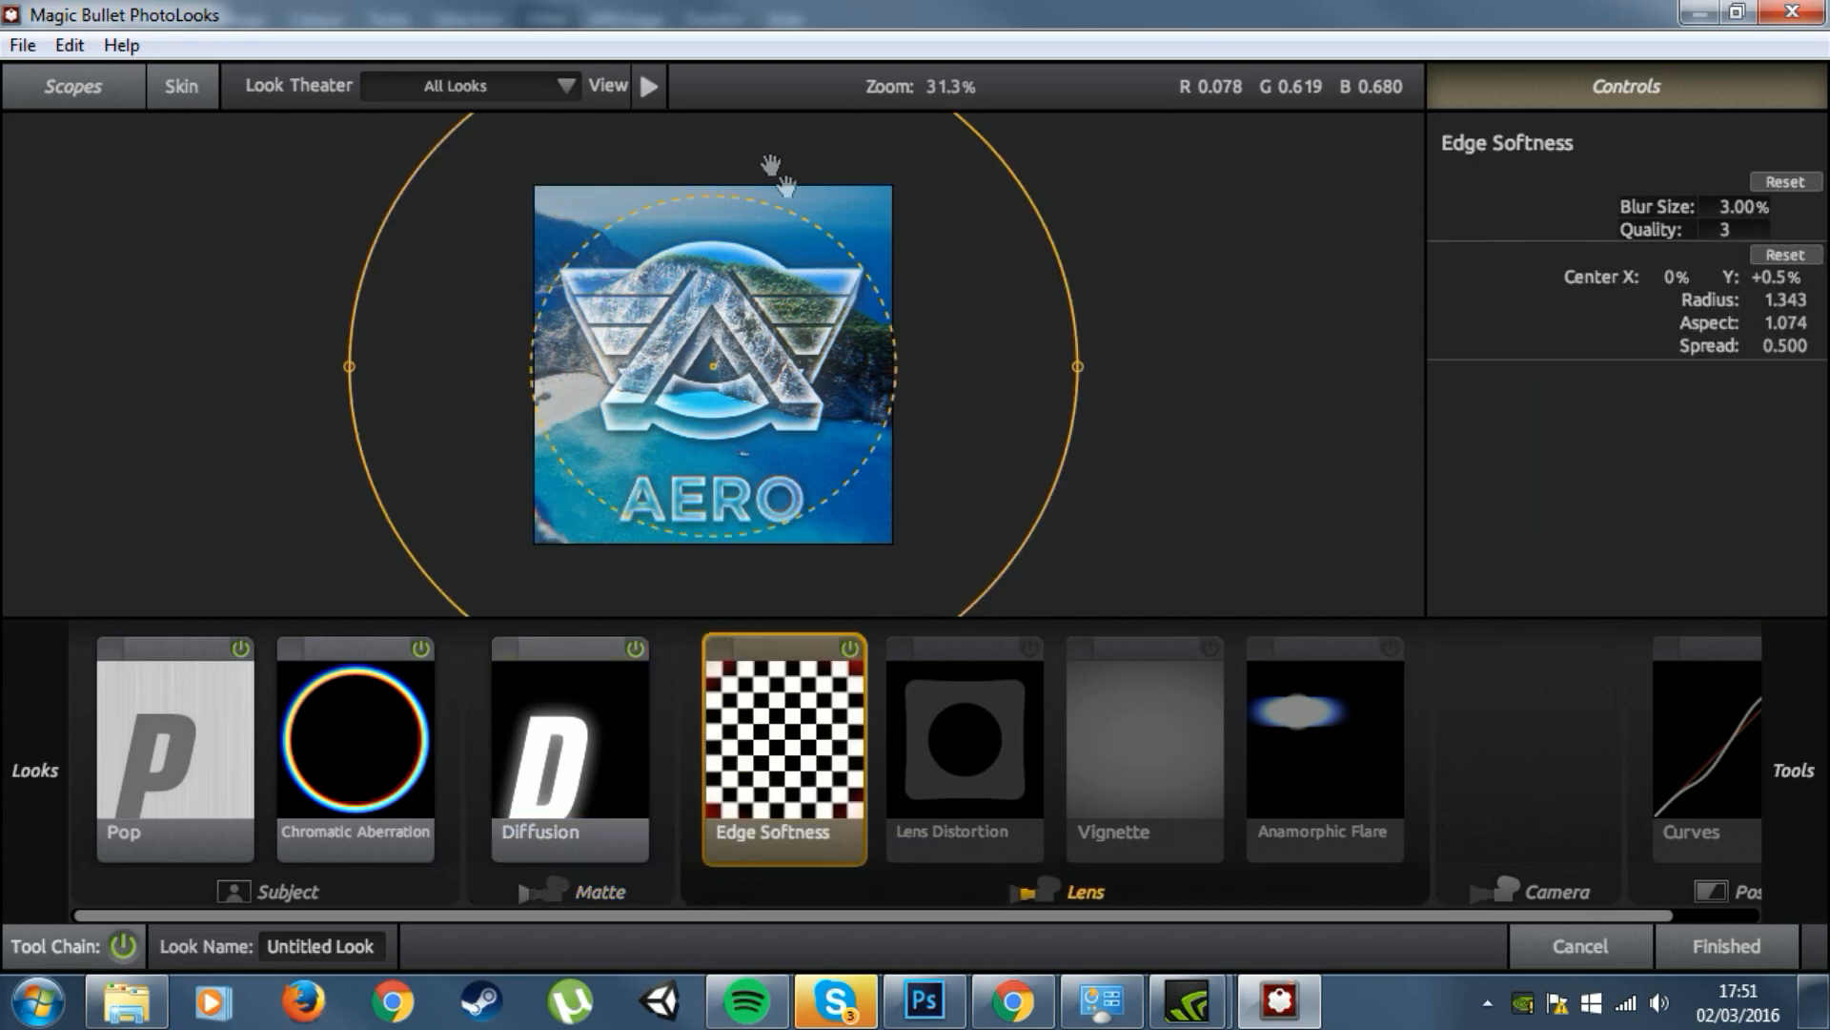
left_click(1031, 649)
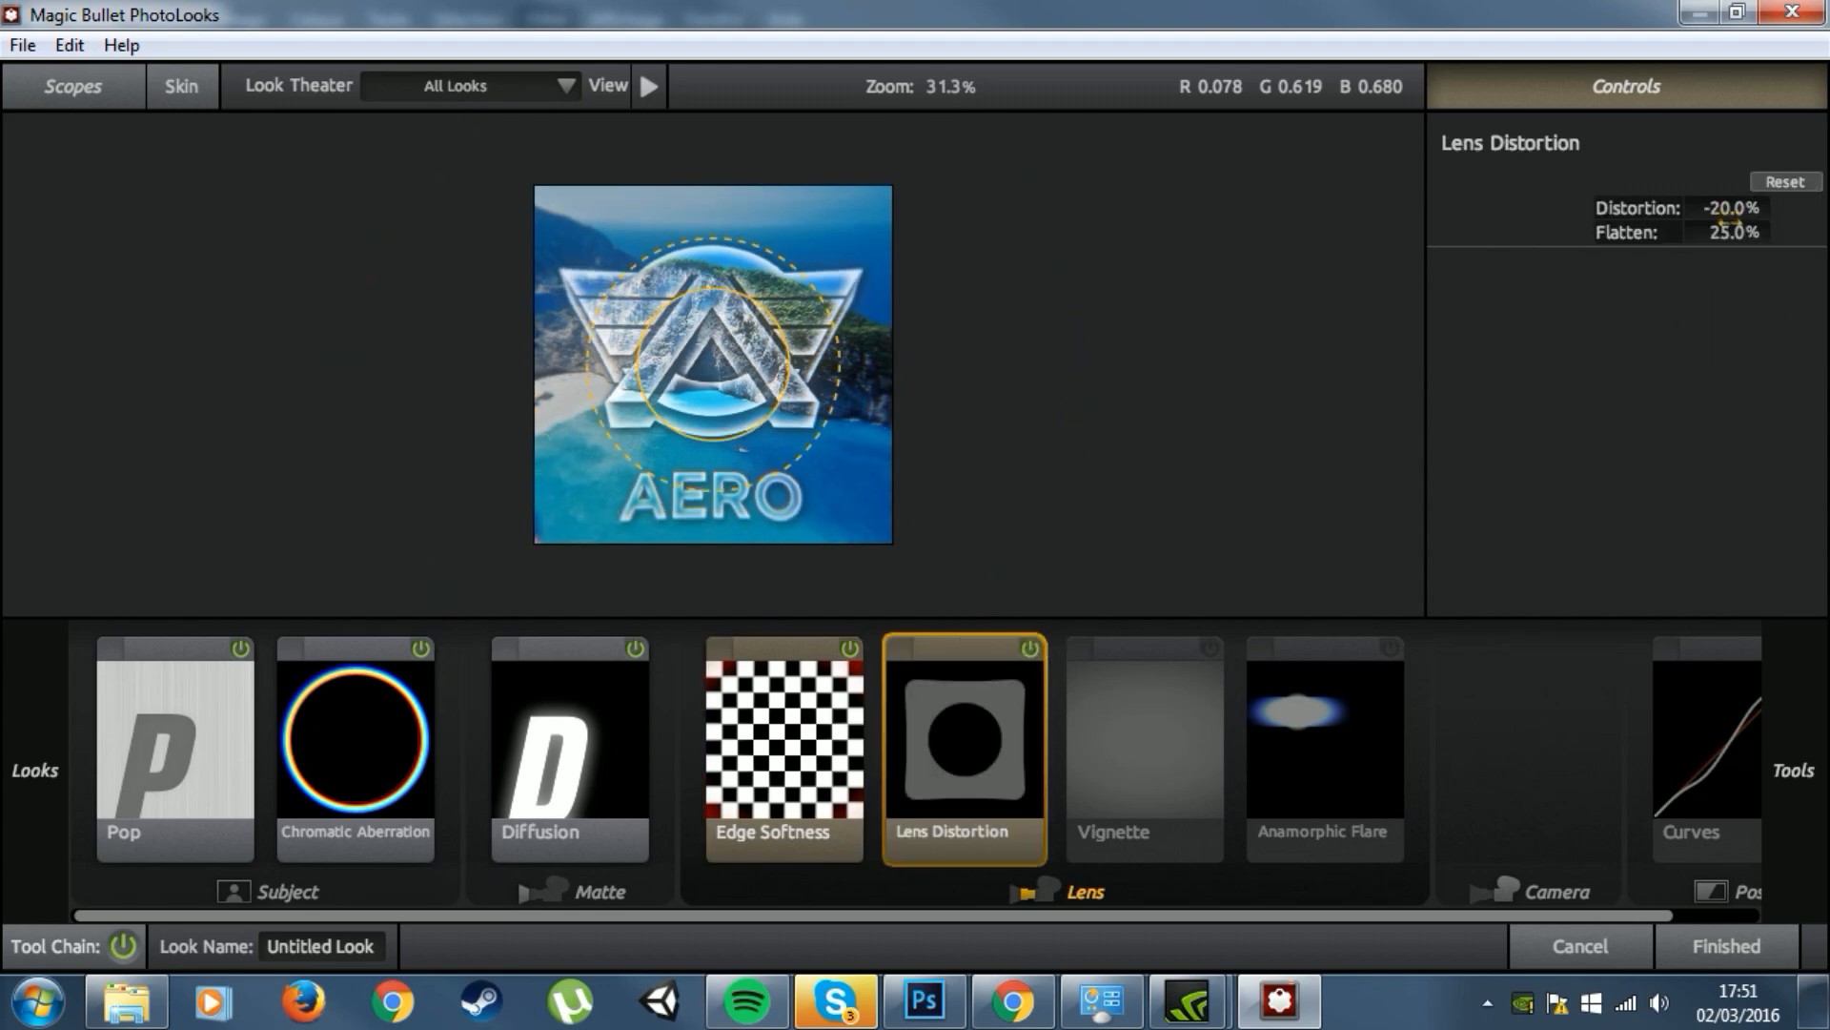
left_click(1209, 649)
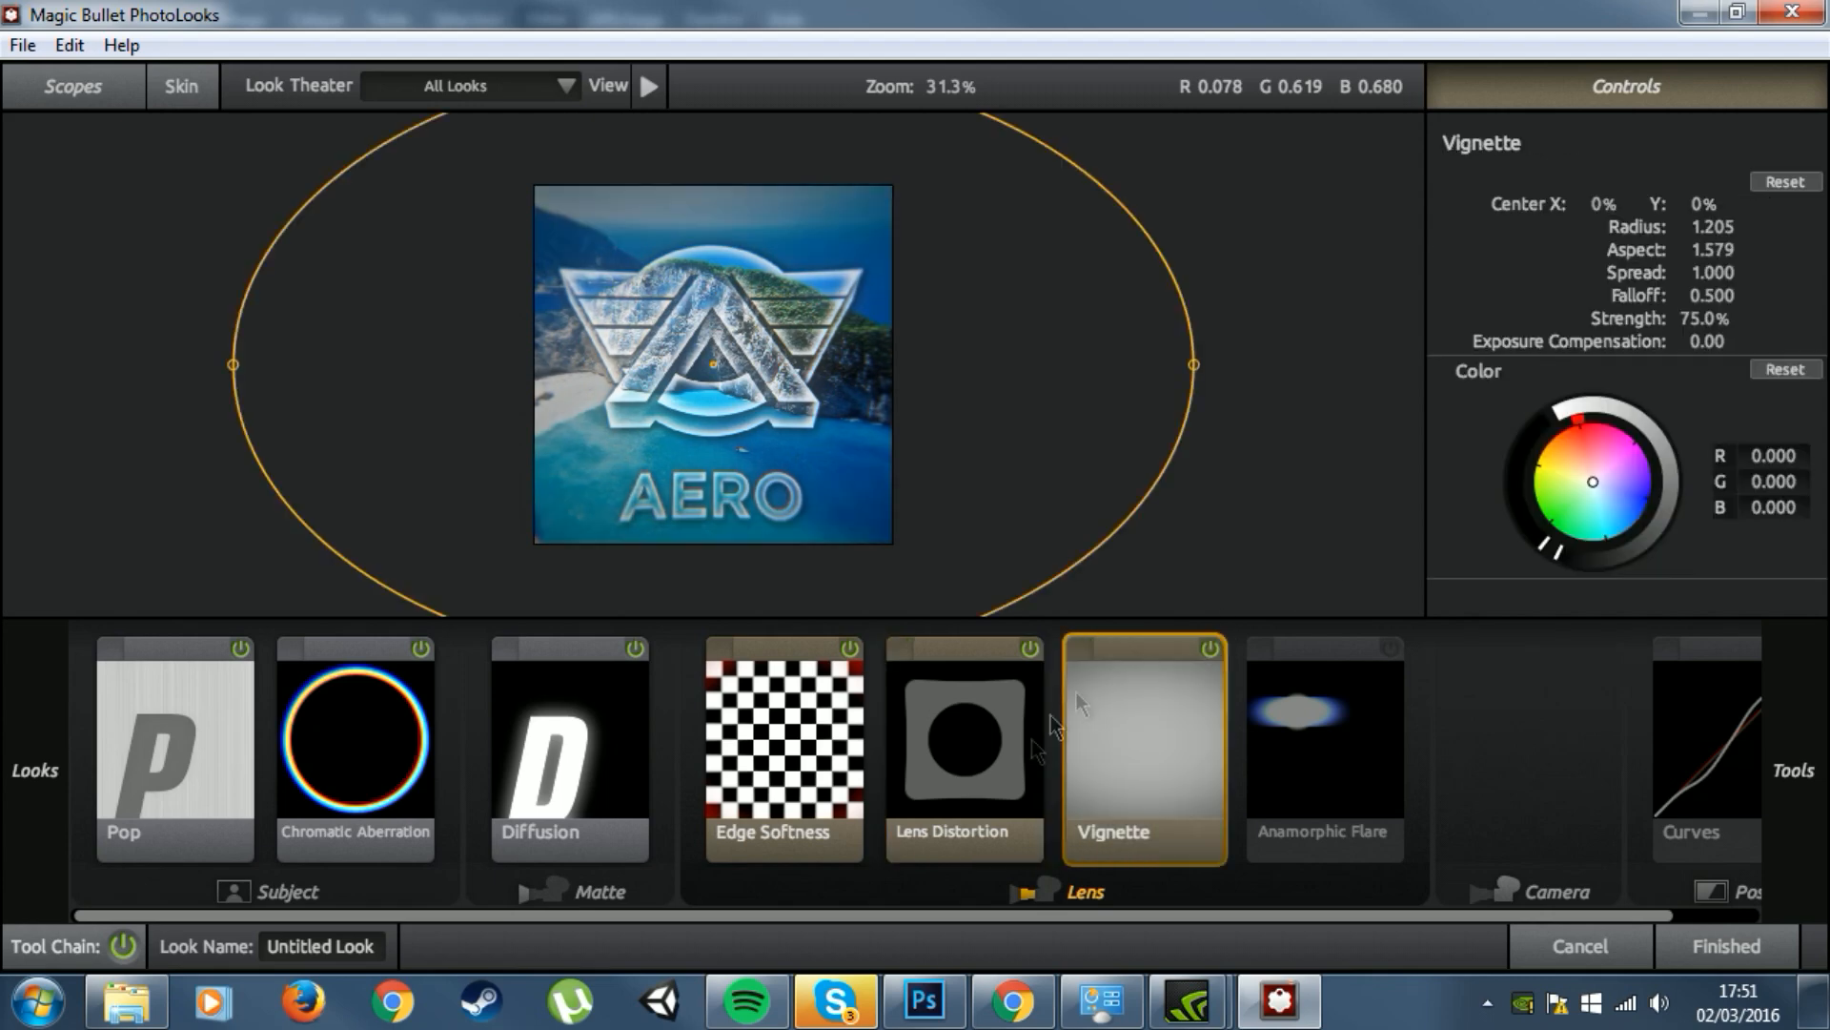
left_click_drag(1037, 917, 1273, 927)
left_click(1312, 650)
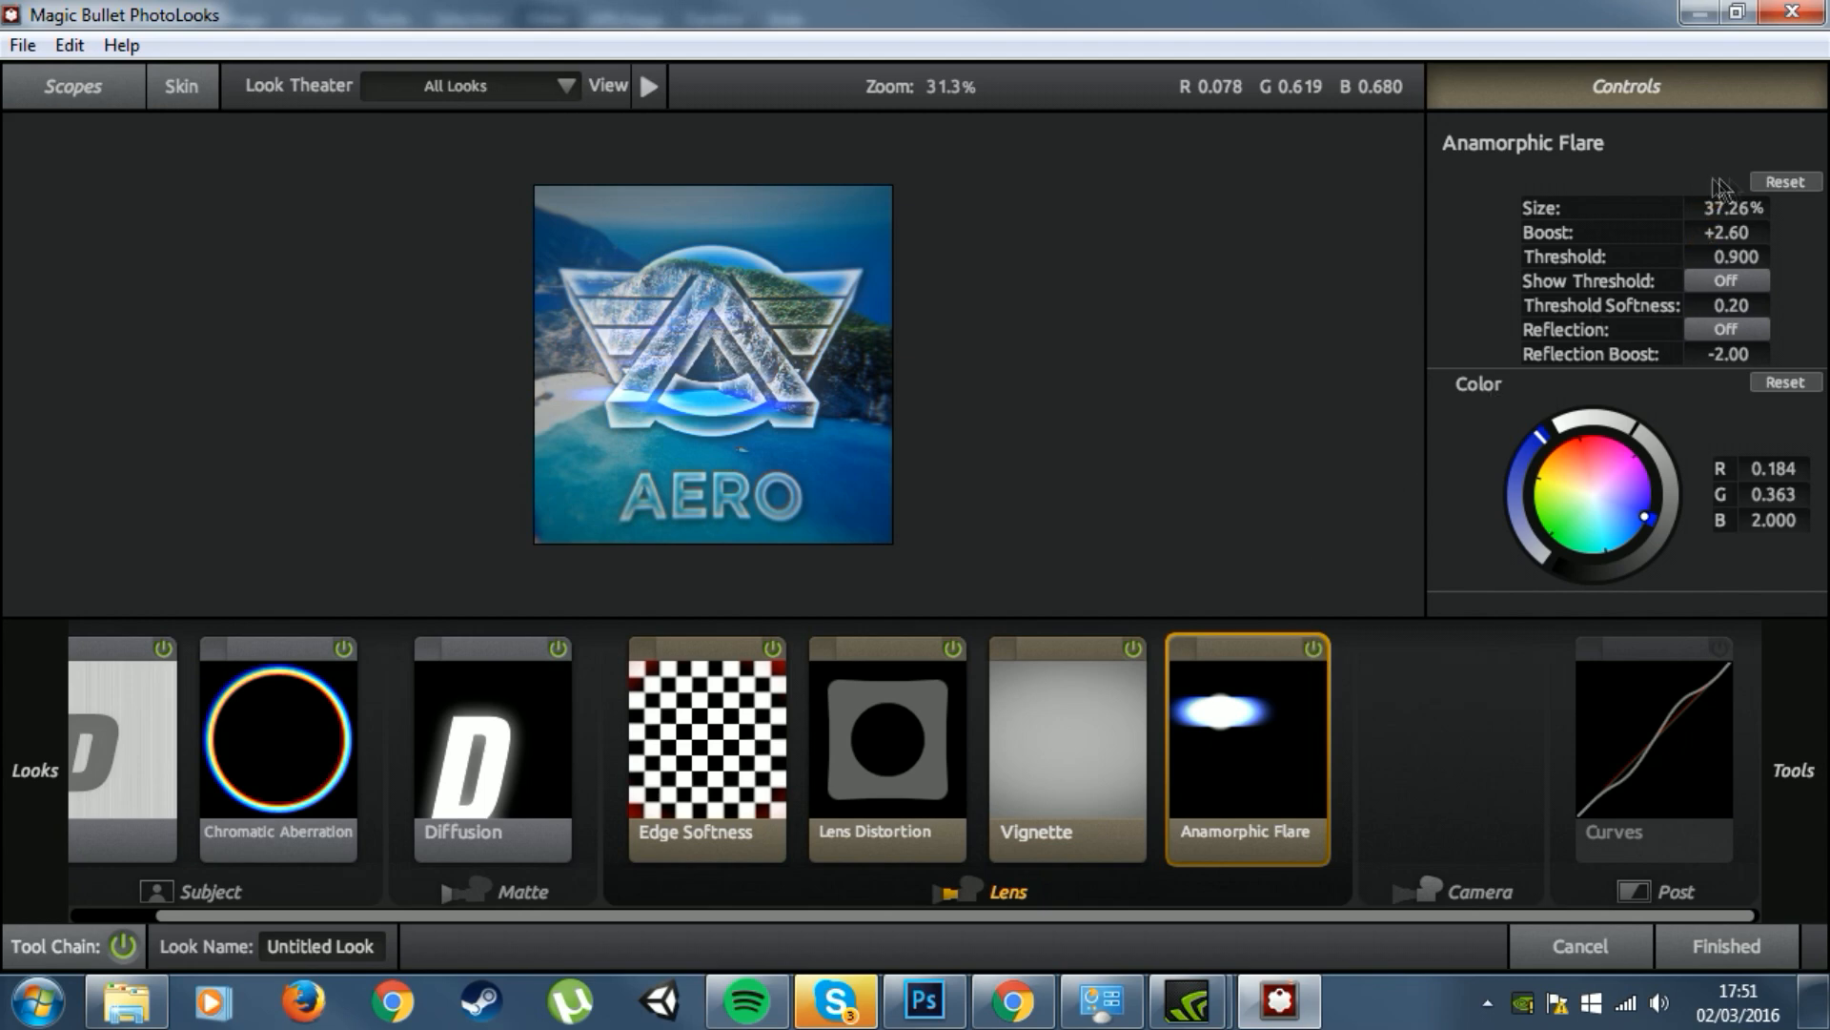
left_click(1718, 652)
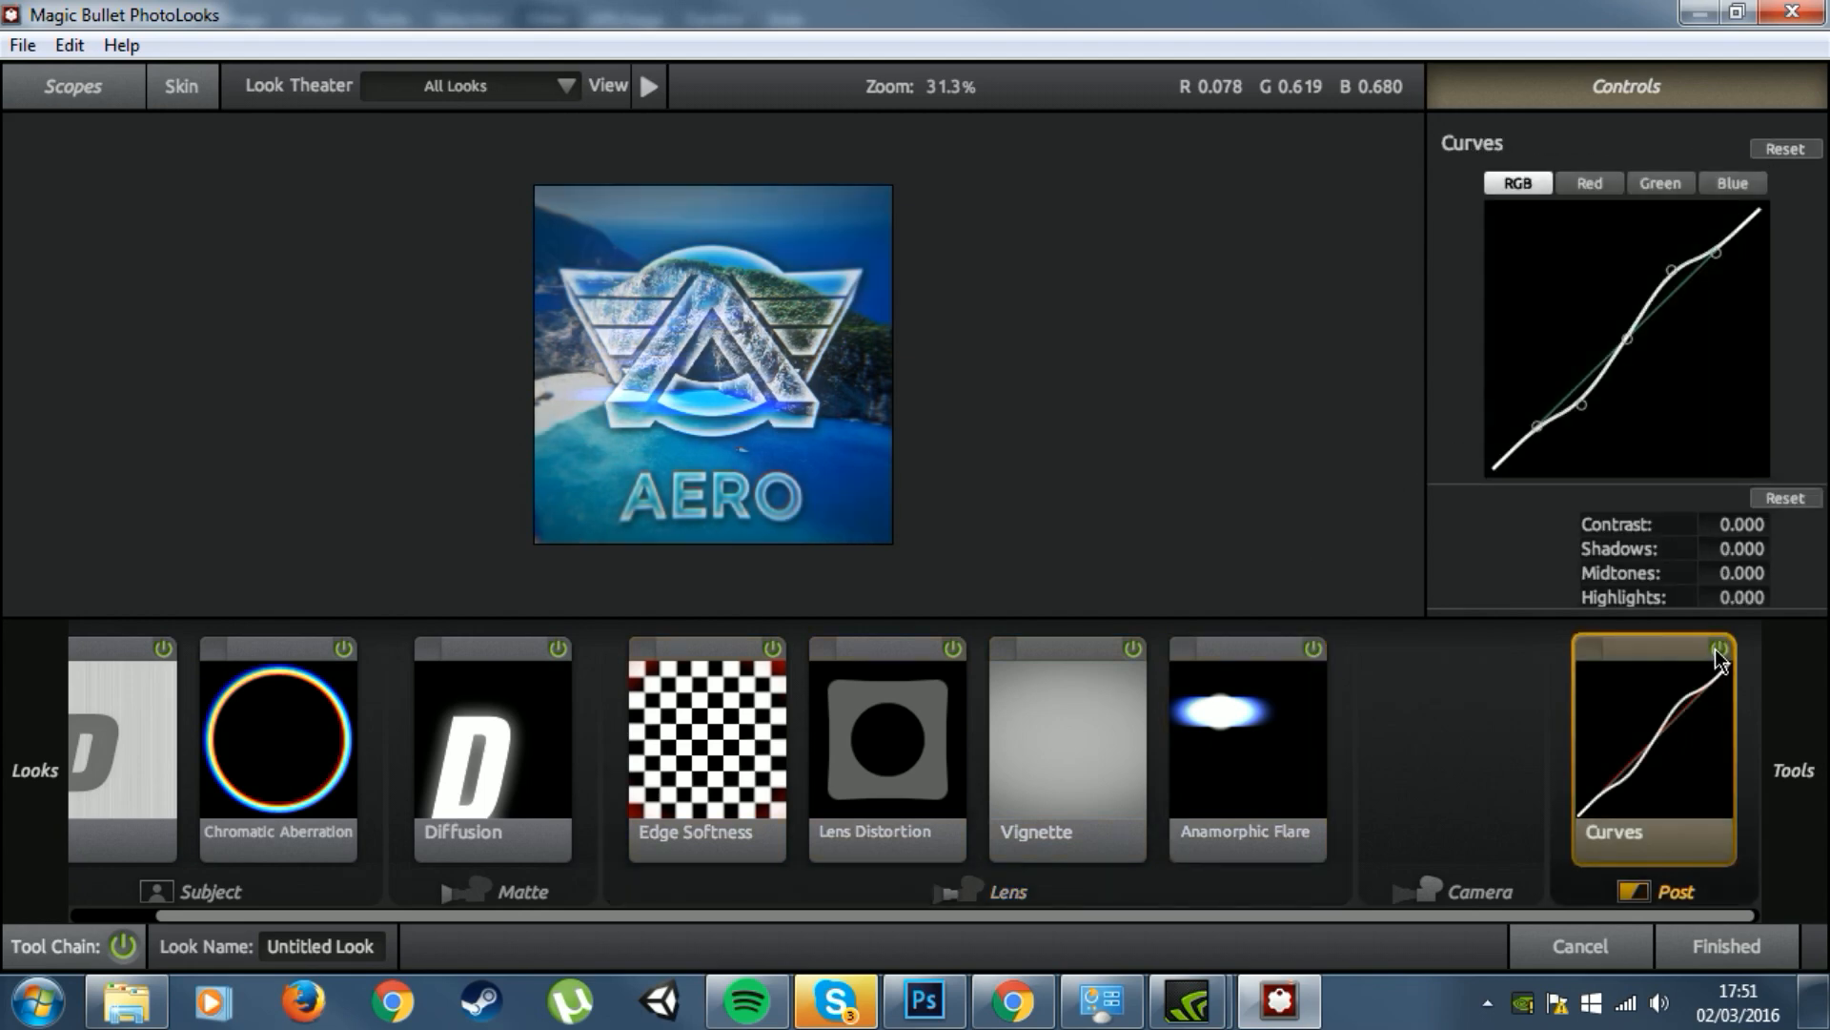
Step: Compare the picture with Curves off and on, and apply the finished look to the flattened layer in Photoshop
left_click(1719, 654)
left_click(1719, 654)
left_click(1719, 654)
left_click(1719, 654)
left_click(1727, 946)
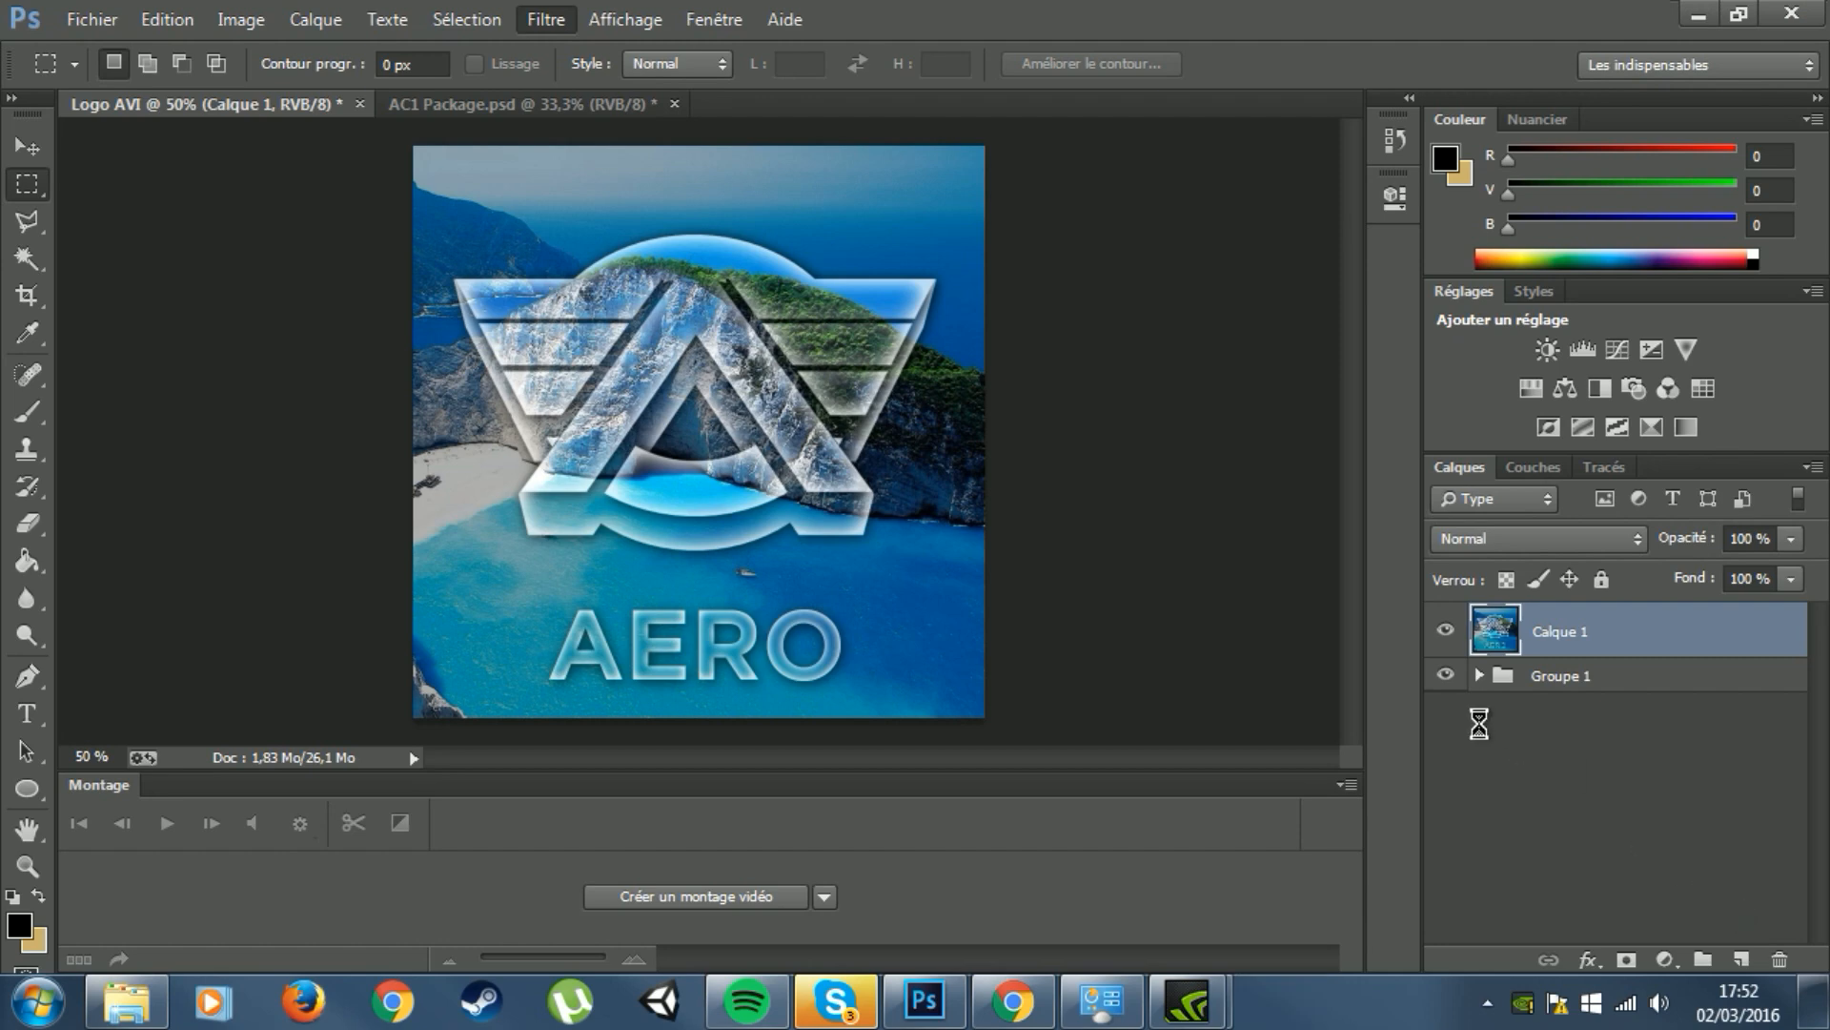